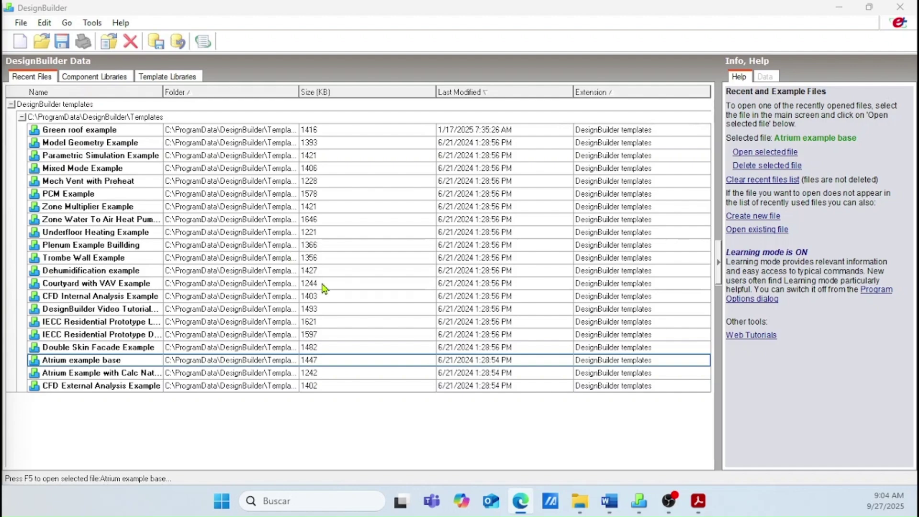
Create a new project titled my_first_building.
{"action": "left_click", "coordinate": [311, 143]}
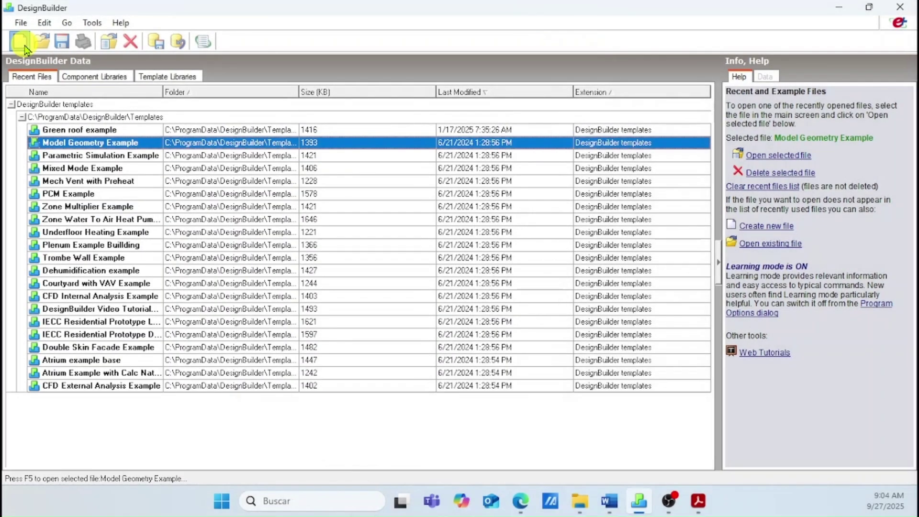
{"action": "left_click", "coordinate": [21, 42]}
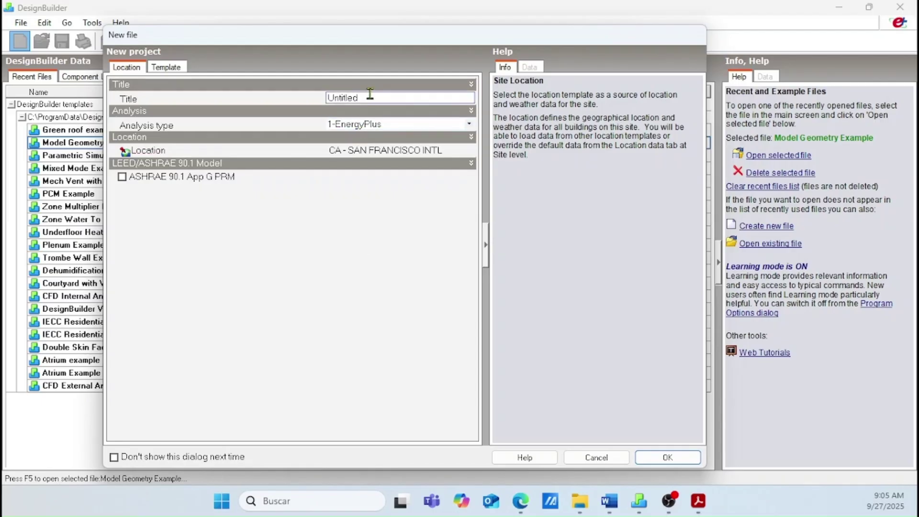
{"action": "left_click", "coordinate": [374, 93]}
{"action": "left_click", "coordinate": [452, 83]}
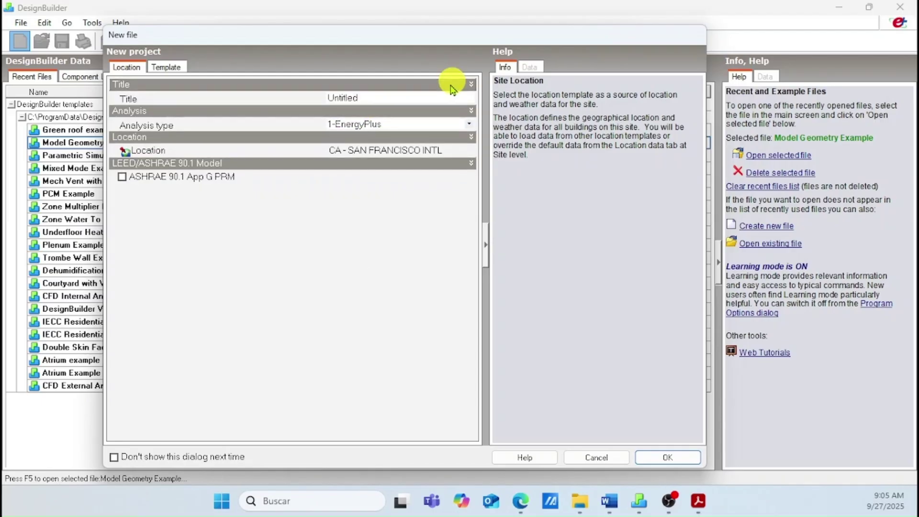
{"action": "left_click", "coordinate": [366, 96]}
{"action": "left_click", "coordinate": [302, 94]}
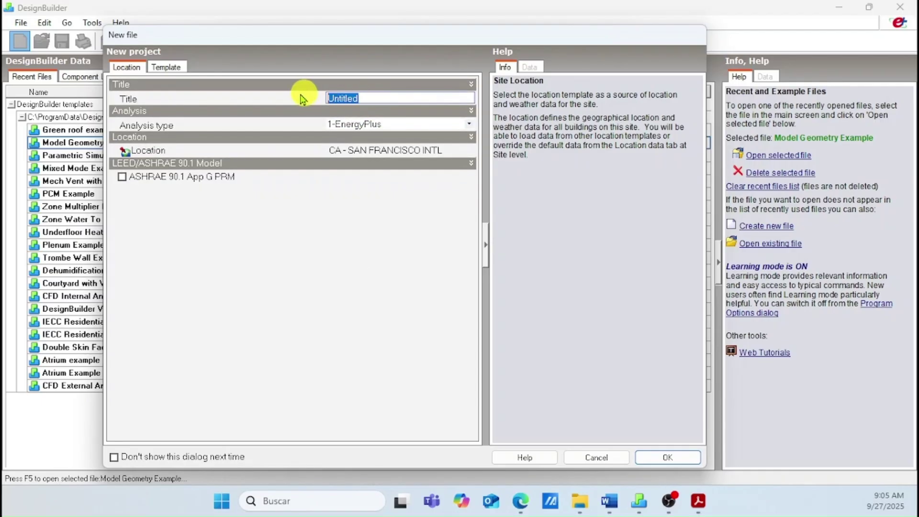
{"action": "type", "text": "m"}
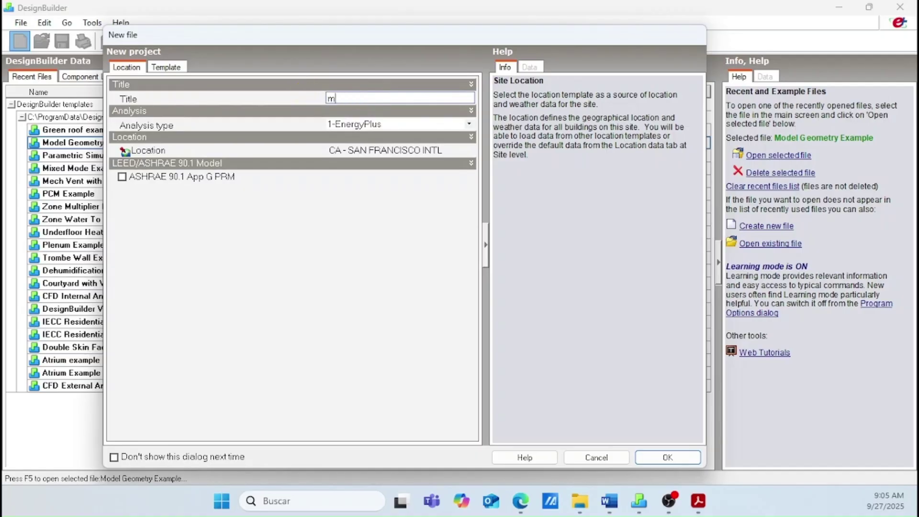
{"action": "type", "text": "y_first_building"}
{"action": "left_click", "coordinate": [680, 460]}
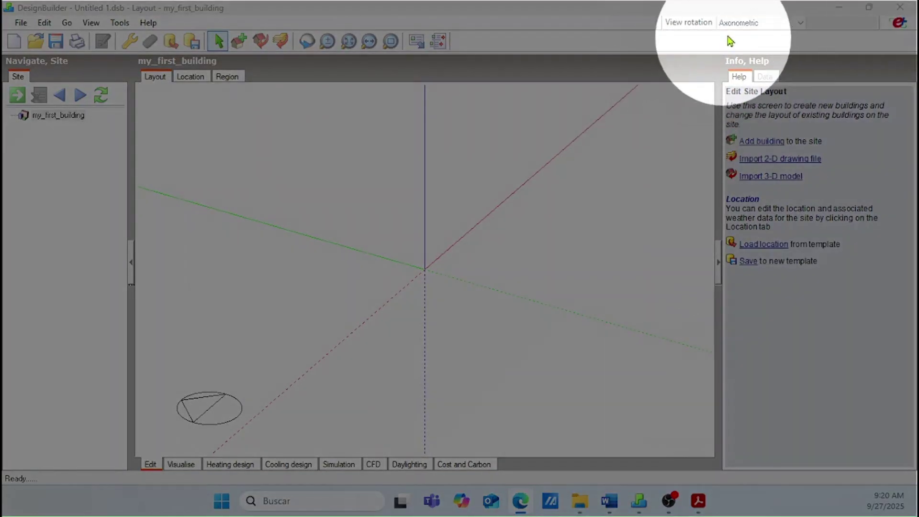
Switch the site layout to Plan view and add a new building with the Default model type and External measurements.
{"action": "left_click", "coordinate": [748, 28]}
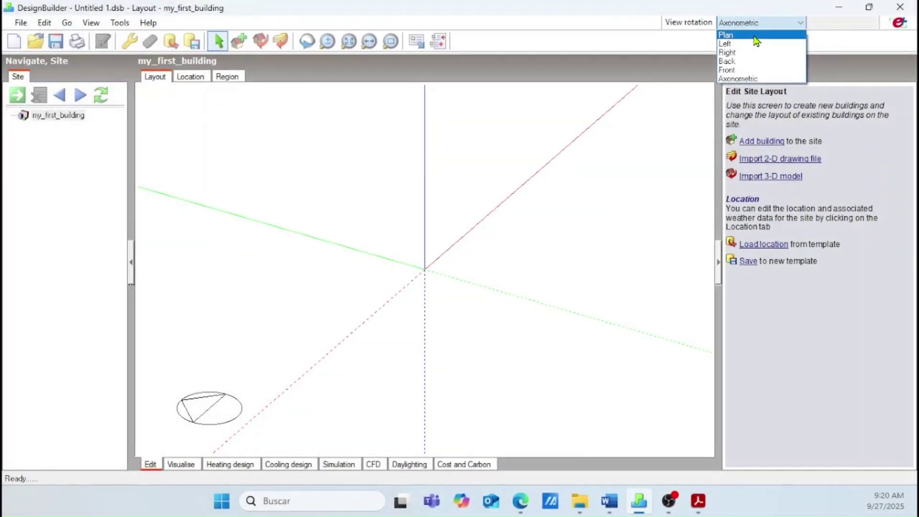
{"action": "left_click", "coordinate": [755, 36]}
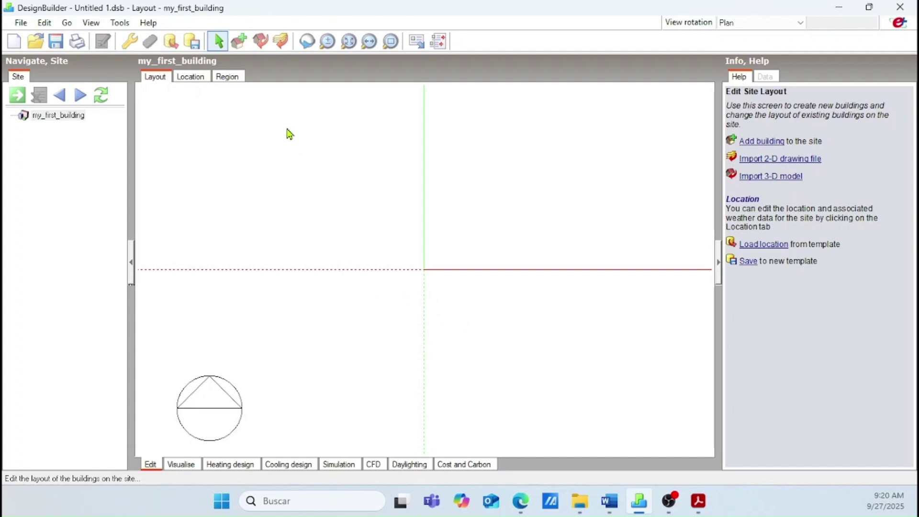
{"action": "left_click", "coordinate": [238, 43]}
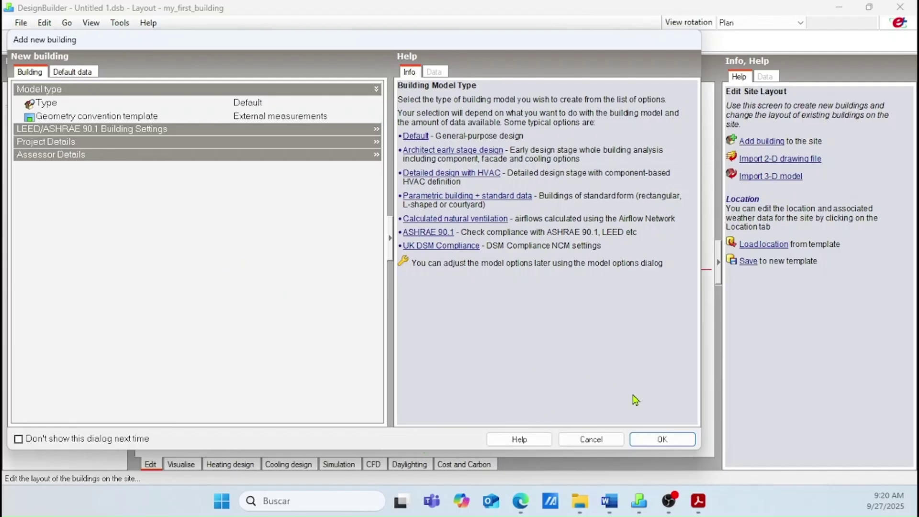
{"action": "left_click", "coordinate": [670, 440]}
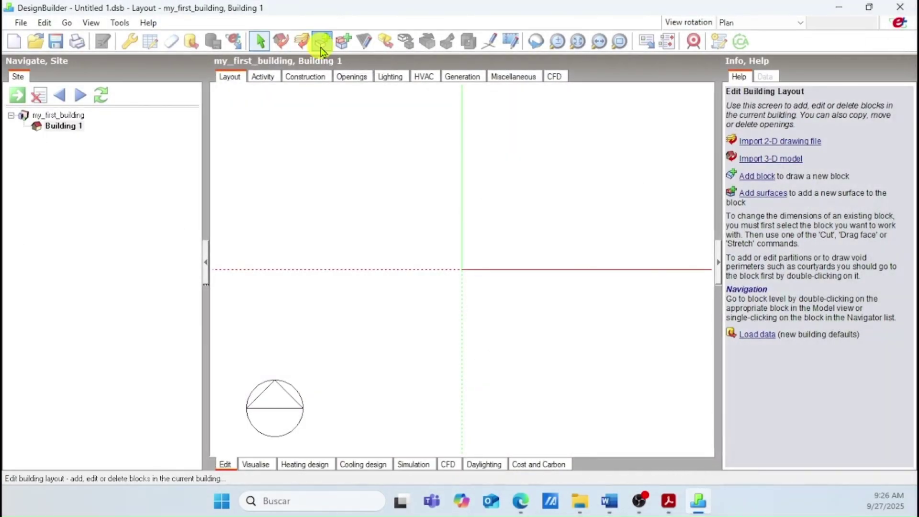
Start adding an extruded building block, with a height of 3.05 m and a rectangular perimeter shape.
{"action": "left_click", "coordinate": [321, 44]}
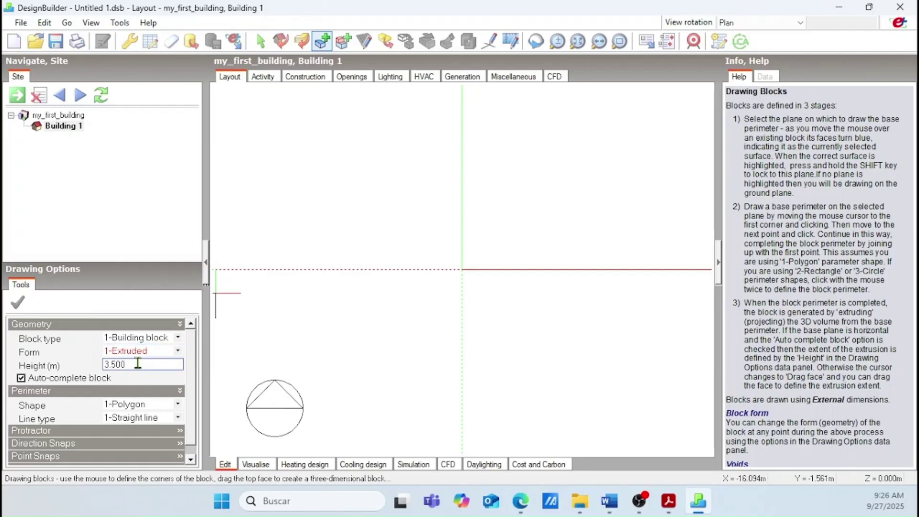
{"action": "double_click", "coordinate": [137, 364]}
{"action": "type", "text": "3.05"}
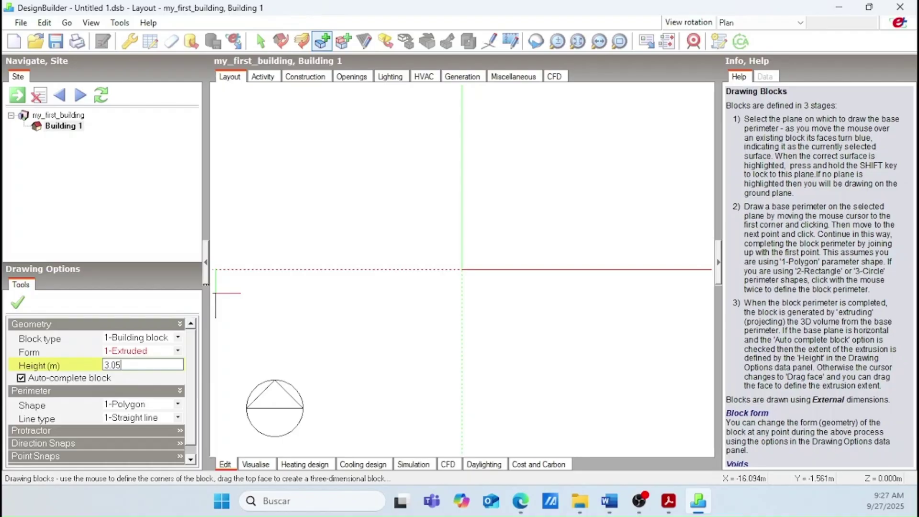
{"action": "left_click", "coordinate": [149, 379]}
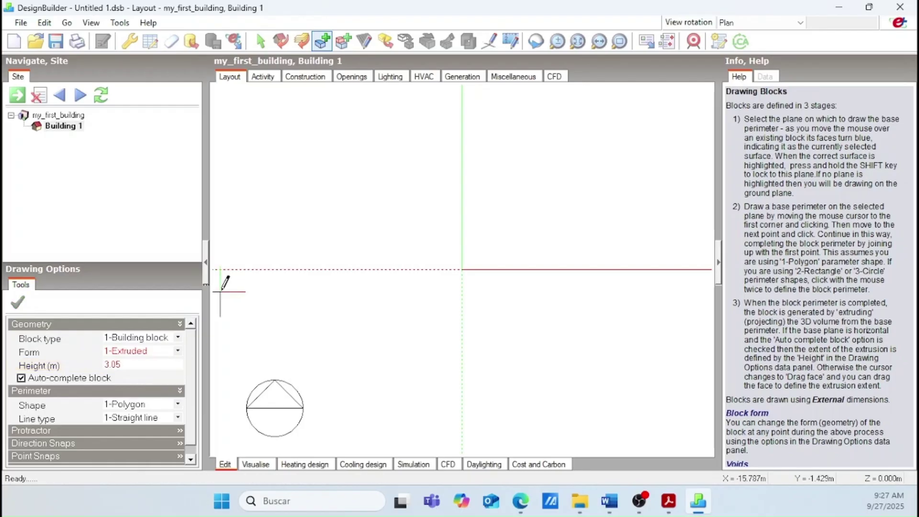
{"action": "left_click", "coordinate": [158, 406]}
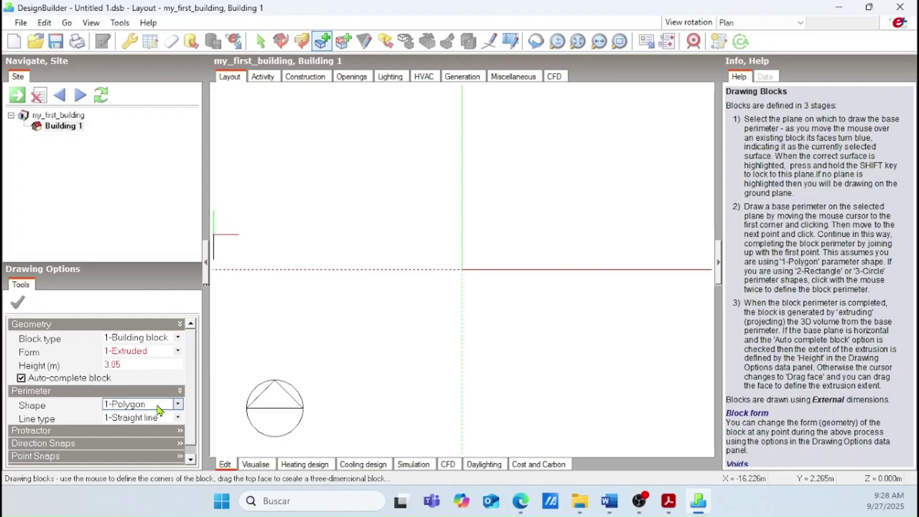
{"action": "left_click", "coordinate": [157, 407]}
{"action": "left_click", "coordinate": [151, 347]}
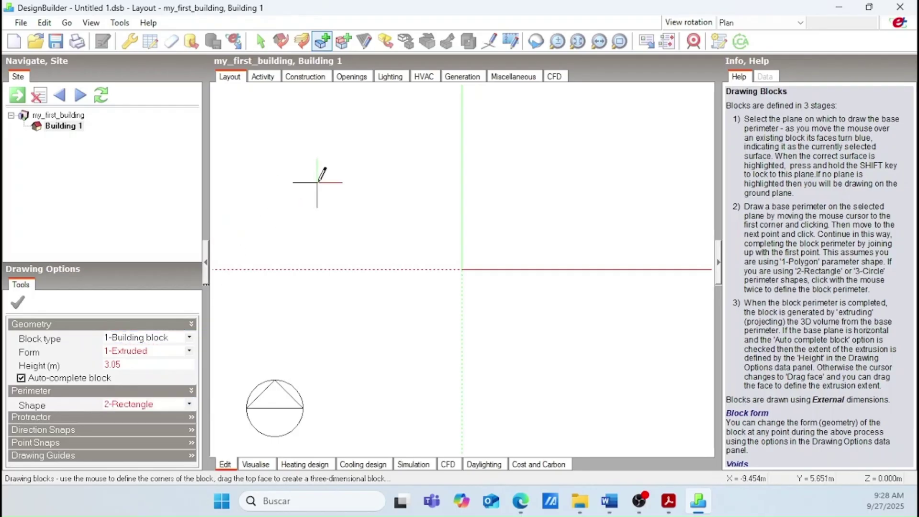
{"action": "left_click", "coordinate": [356, 165]}
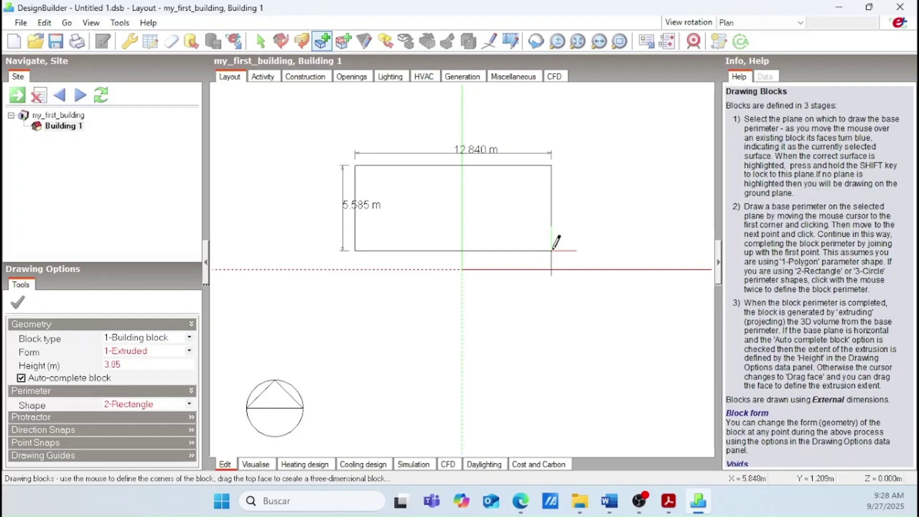
{"action": "type", "text": "4"}
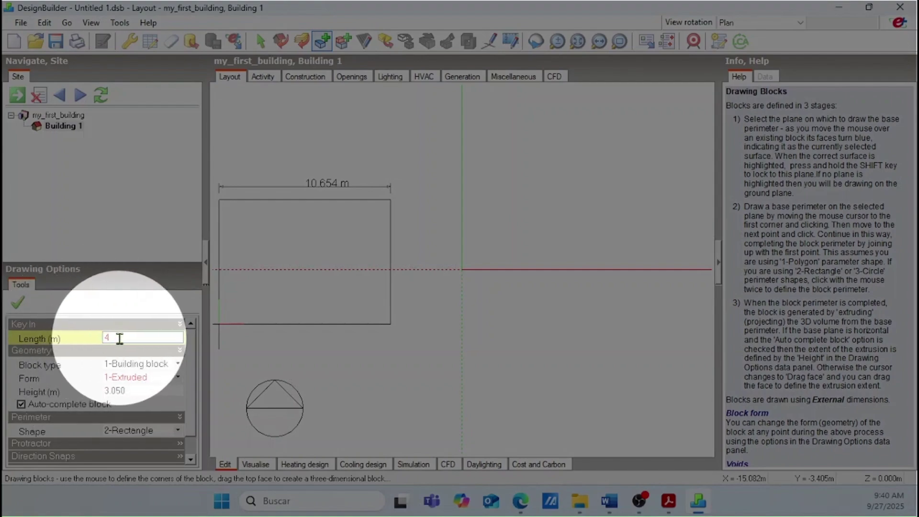
{"action": "key", "text": "Escape"}
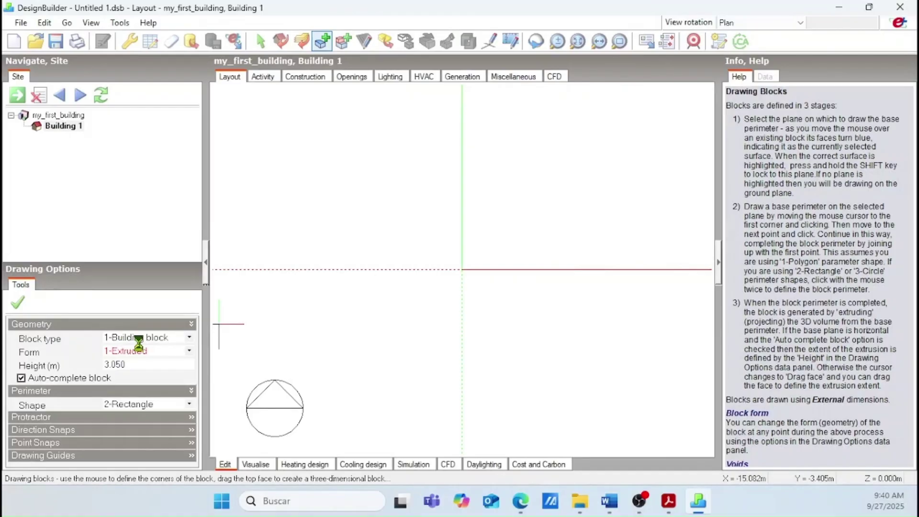
Draw the rectangular building block from a corner near the origin using keyed-in side lengths, and view it in Axonometric rotation.
{"action": "left_click", "coordinate": [397, 227]}
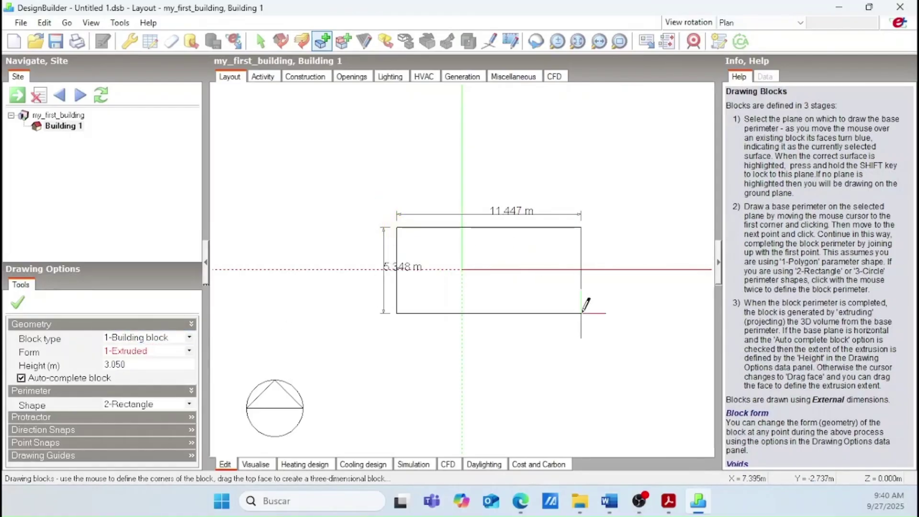
{"action": "type", "text": "4"}
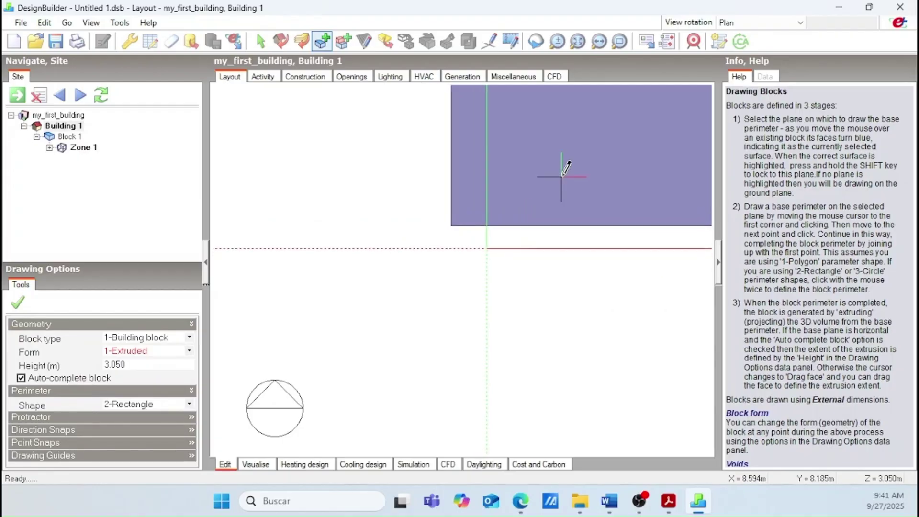
{"action": "left_click", "coordinate": [790, 22]}
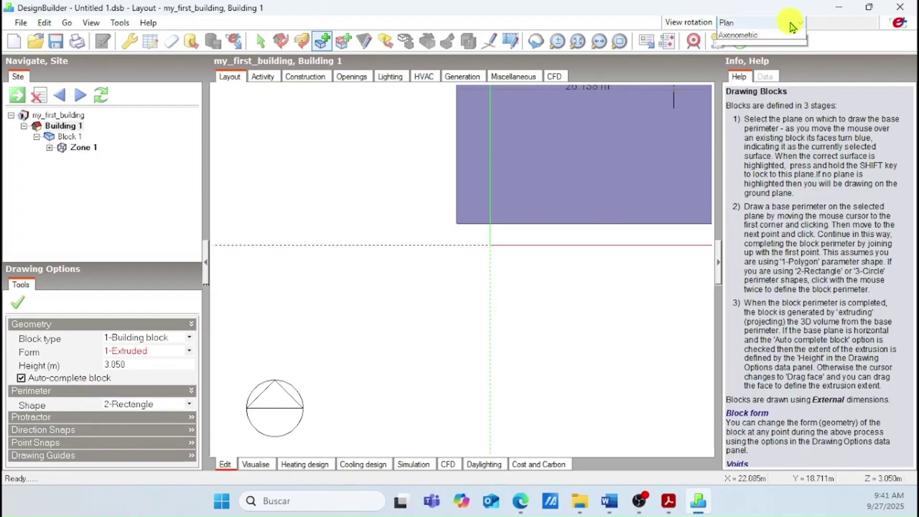
{"action": "left_click", "coordinate": [766, 79]}
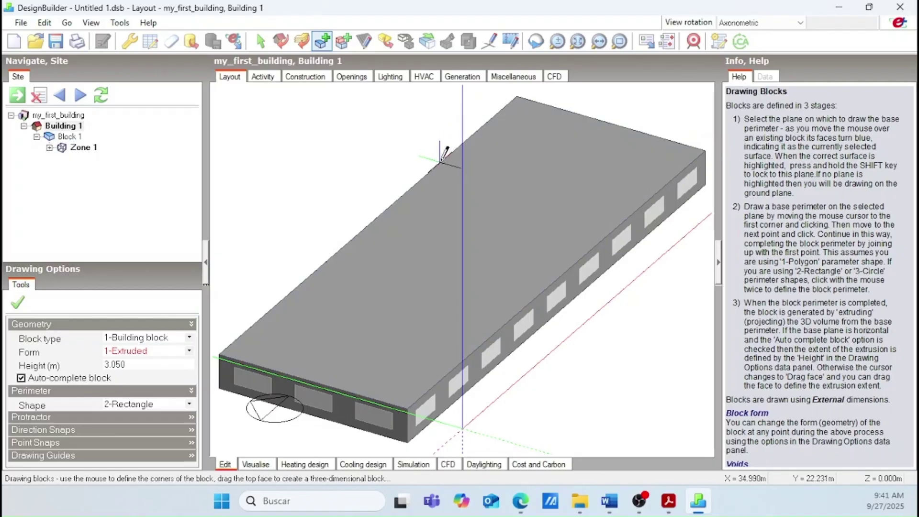
{"action": "left_click", "coordinate": [536, 41]}
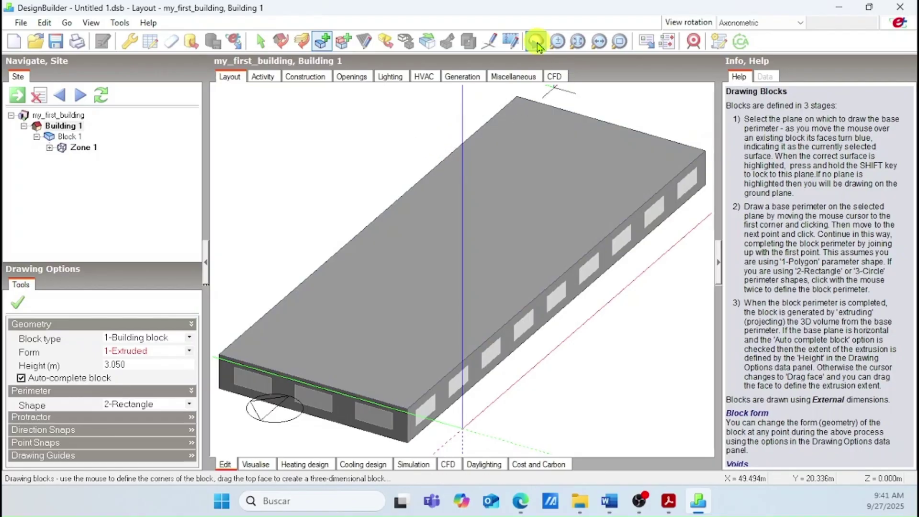
{"action": "left_click_drag", "start_coordinate": [434, 183], "coordinate": [438, 156]}
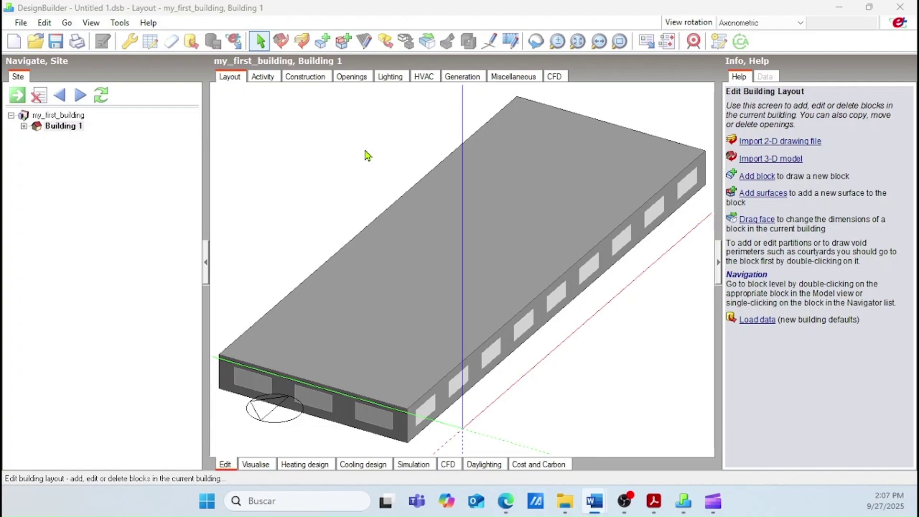
Expand Building 1 and Block 1 in the site hierarchy and open Zone 1 to examine its surfaces.
{"action": "left_click", "coordinate": [24, 126]}
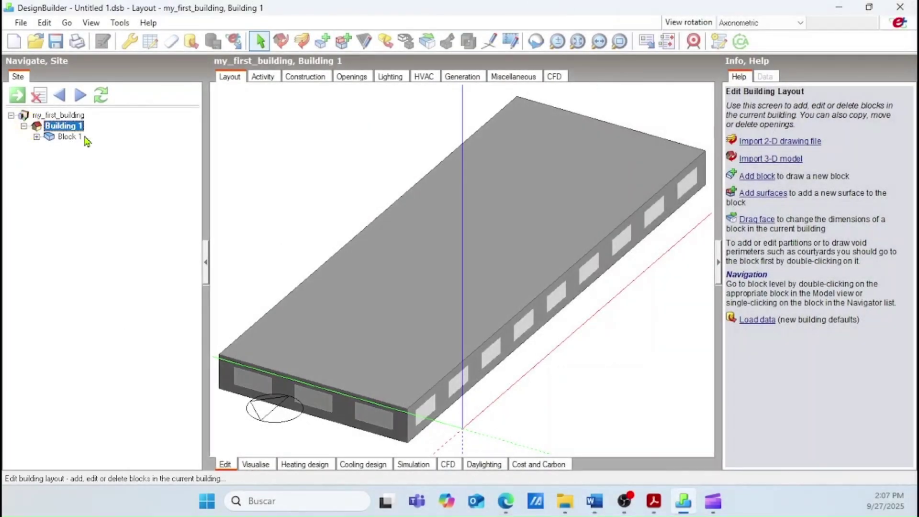
{"action": "left_click", "coordinate": [37, 138]}
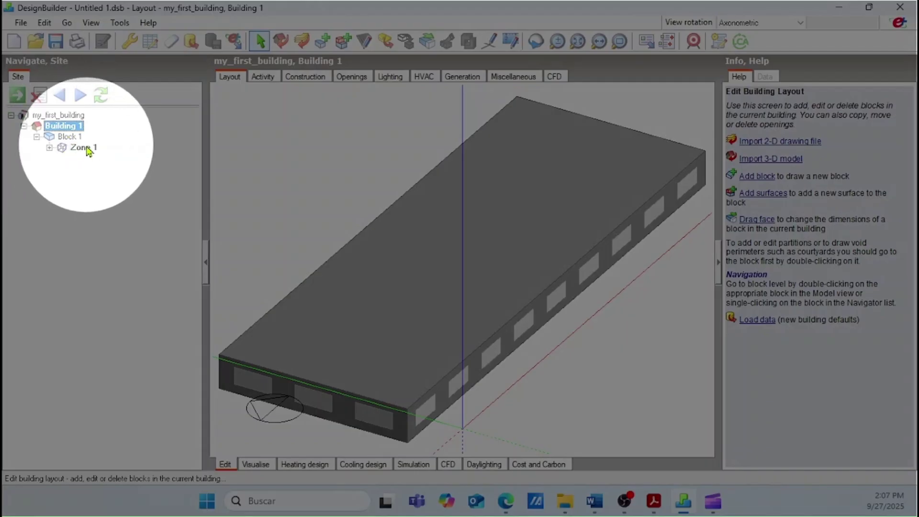
{"action": "left_click", "coordinate": [86, 150]}
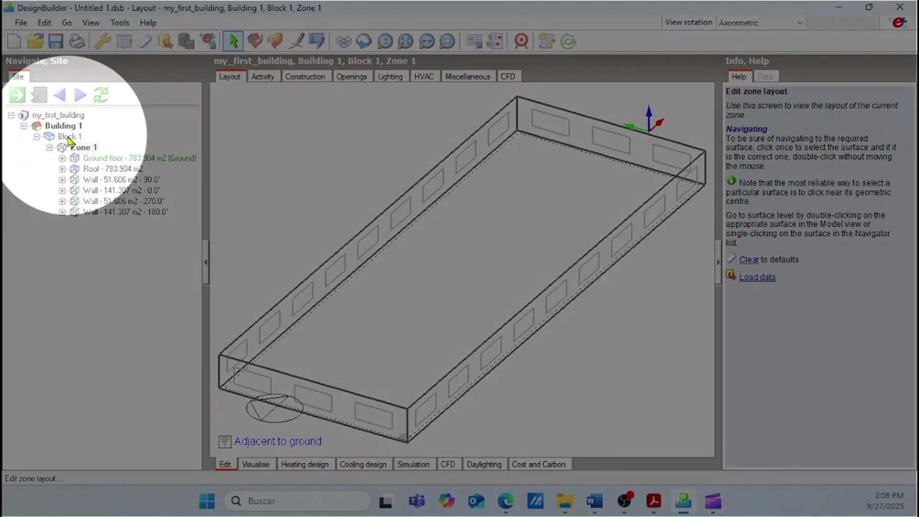
Open Block 1 at block level and switch its layout to Plan view.
{"action": "left_click", "coordinate": [70, 137]}
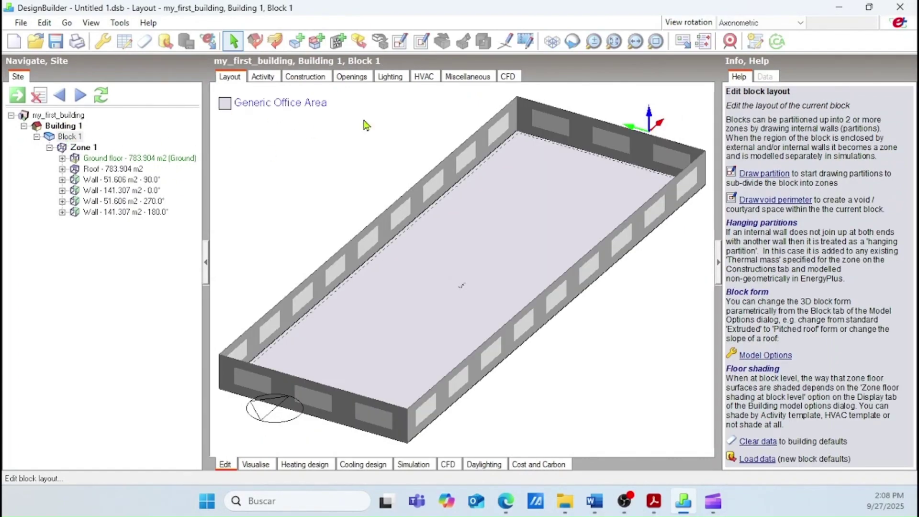
{"action": "left_click", "coordinate": [799, 23]}
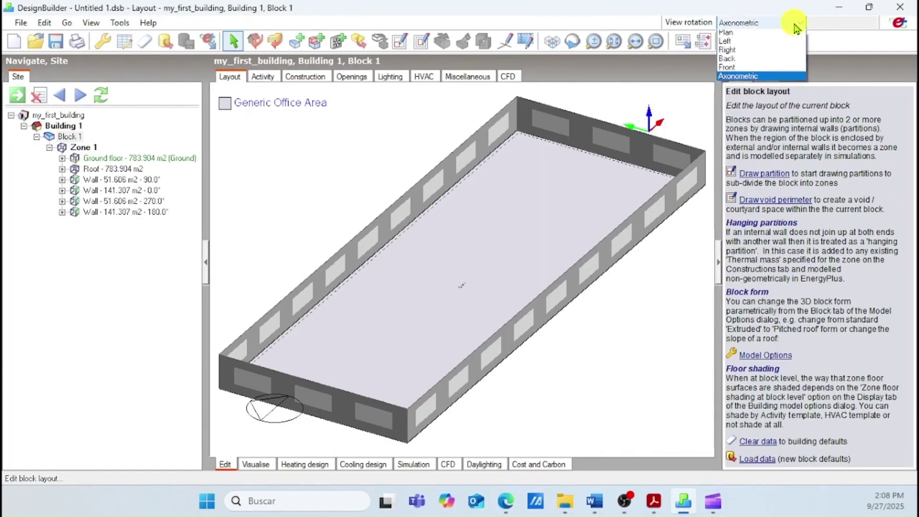
{"action": "left_click", "coordinate": [765, 35]}
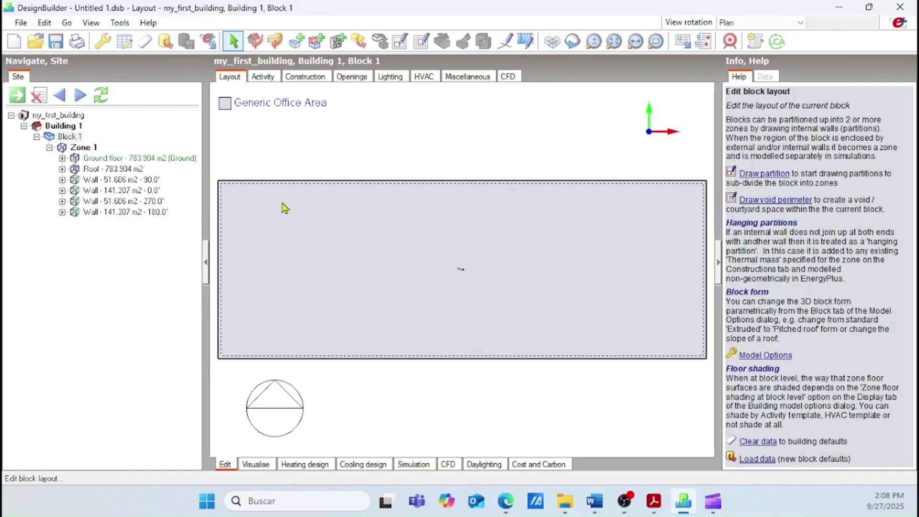
Go from Block 1 up to Building 1 to compare the drawing tools offered at each level.
{"action": "left_click", "coordinate": [69, 138]}
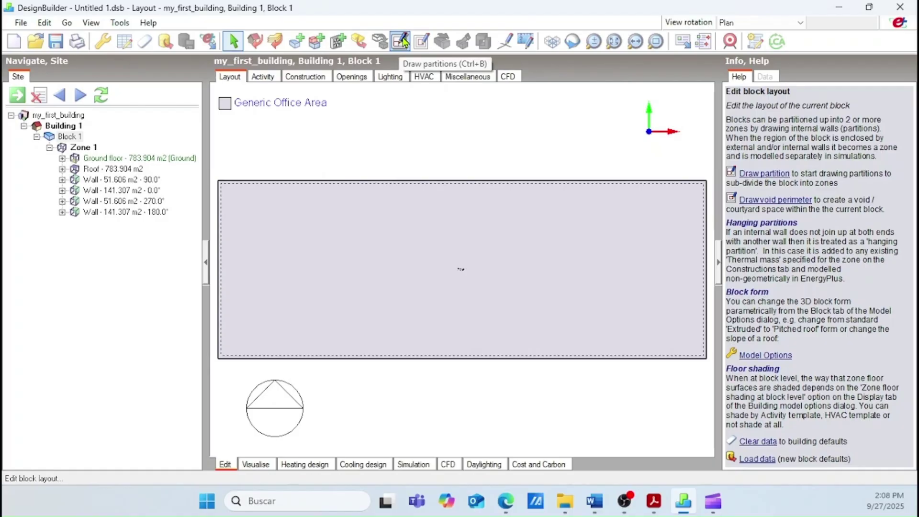
{"action": "left_click", "coordinate": [70, 137]}
{"action": "left_click", "coordinate": [72, 127]}
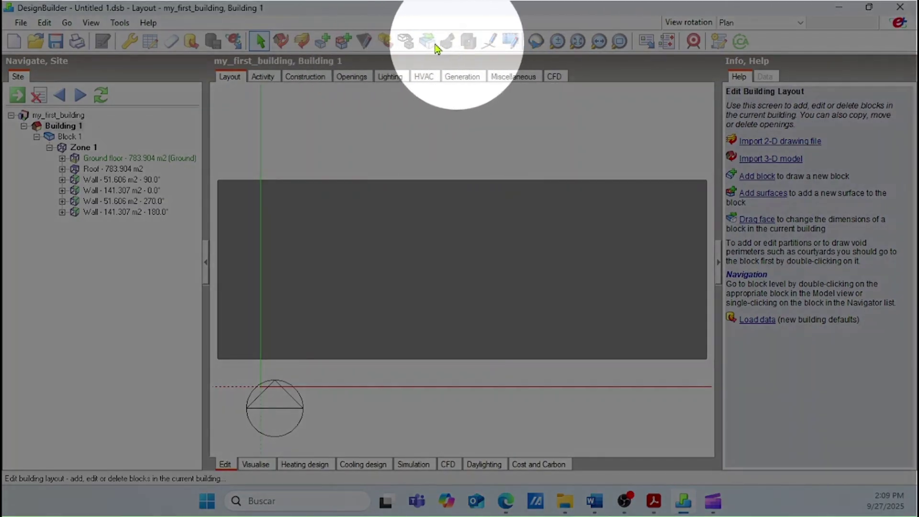
Start drawing partitions in Block 1 and review the available line and partition types, keeping Straight line and Standard.
{"action": "left_click", "coordinate": [66, 136]}
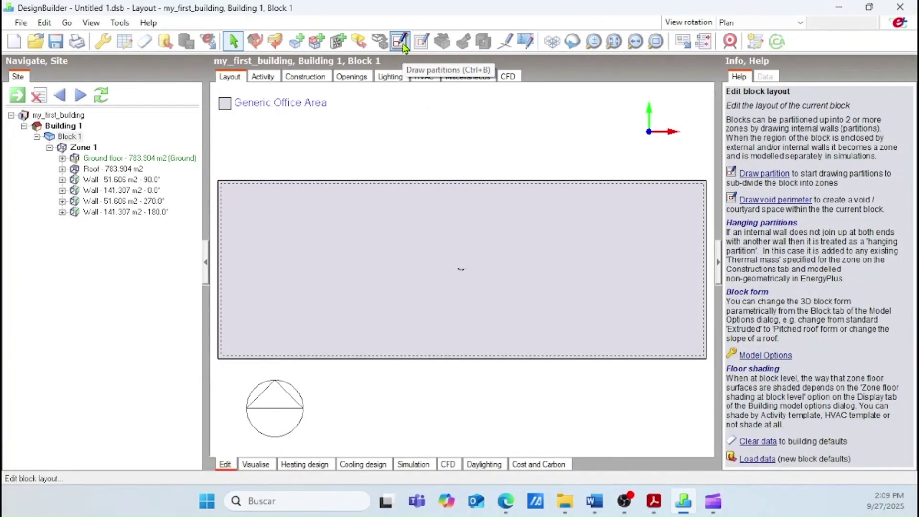
{"action": "left_click", "coordinate": [400, 42]}
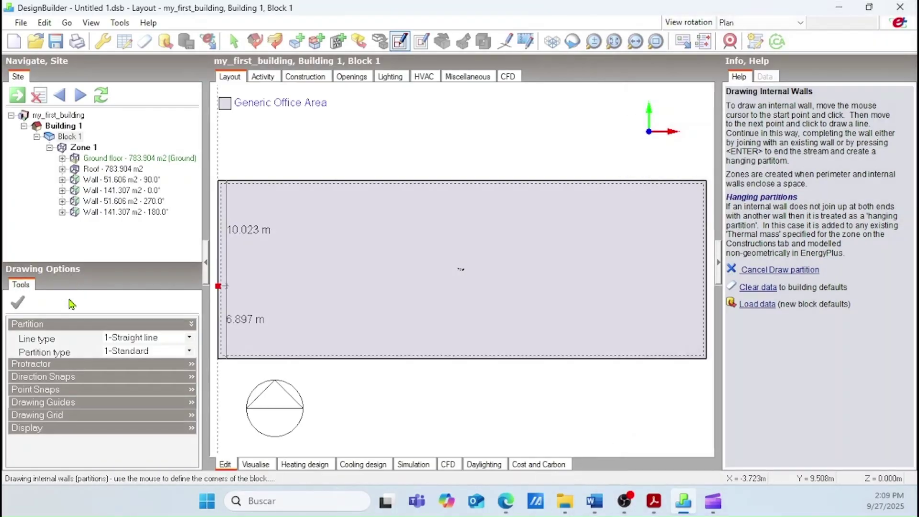
{"action": "left_click", "coordinate": [82, 343]}
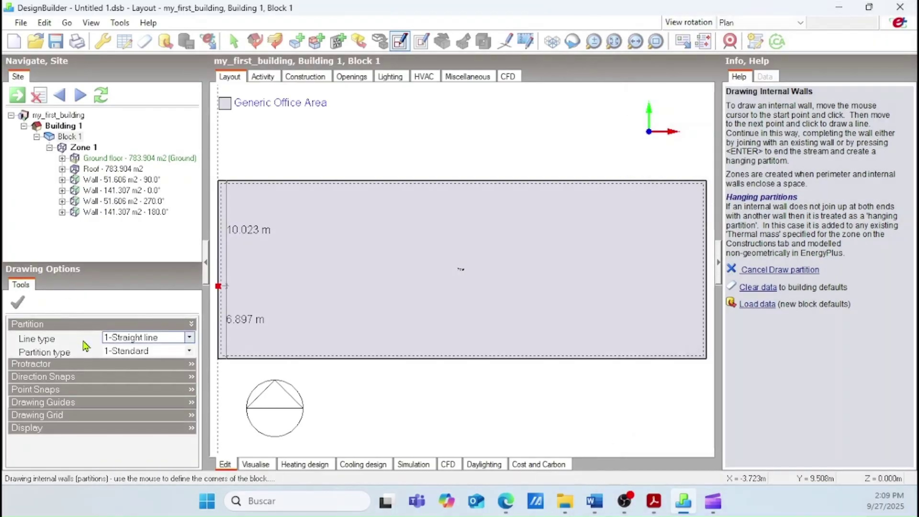
{"action": "left_click", "coordinate": [164, 340]}
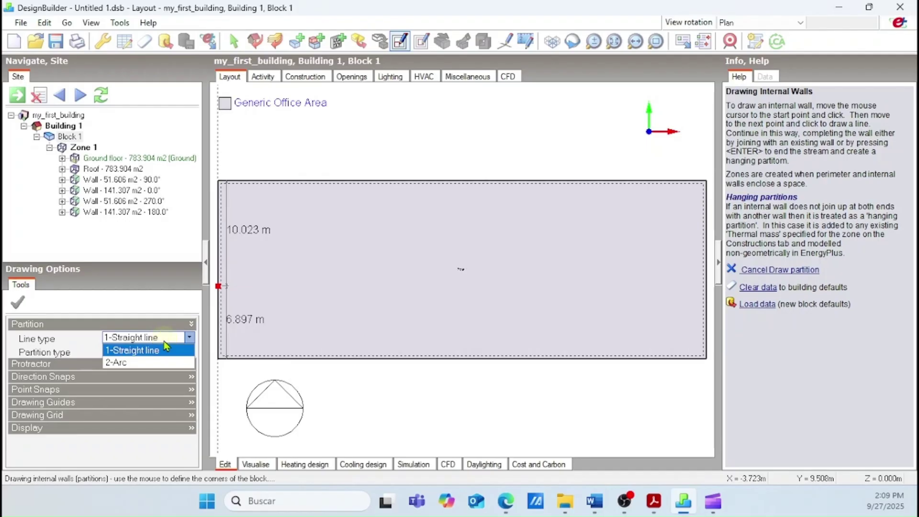
{"action": "left_click", "coordinate": [163, 340]}
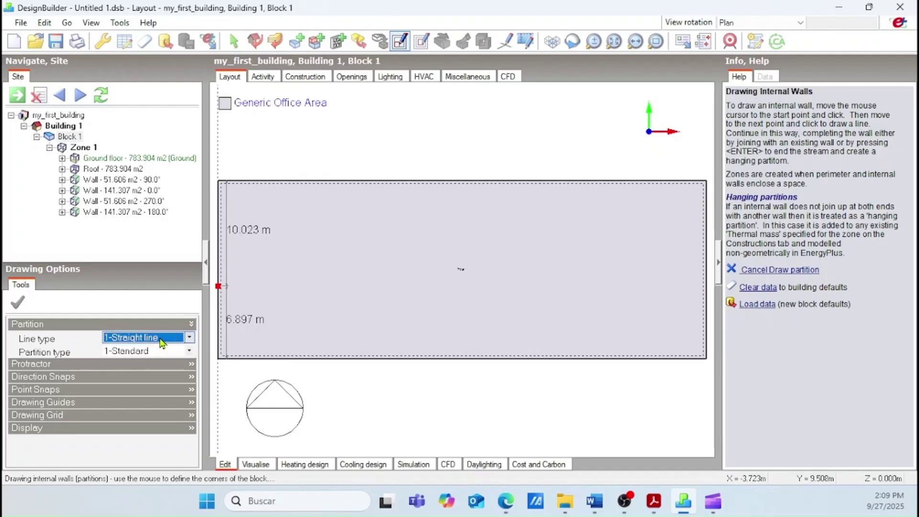
{"action": "left_click", "coordinate": [132, 352]}
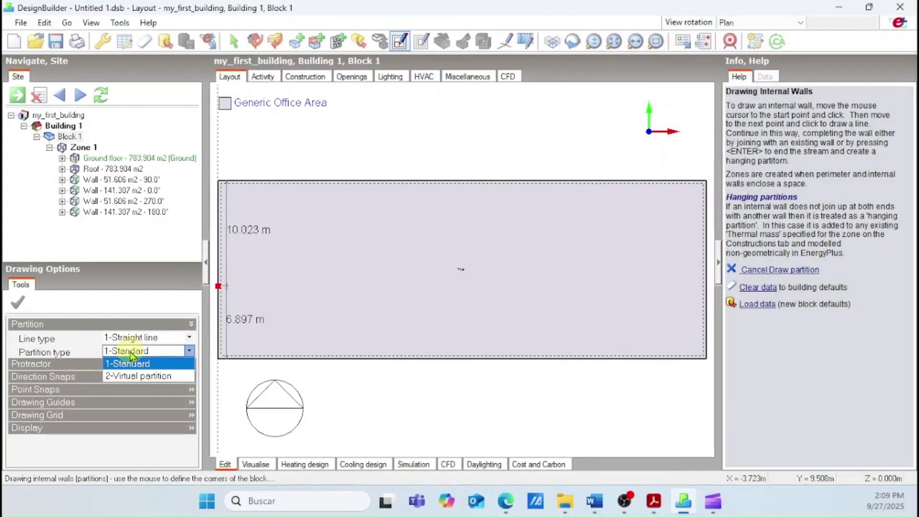
{"action": "left_click", "coordinate": [172, 365]}
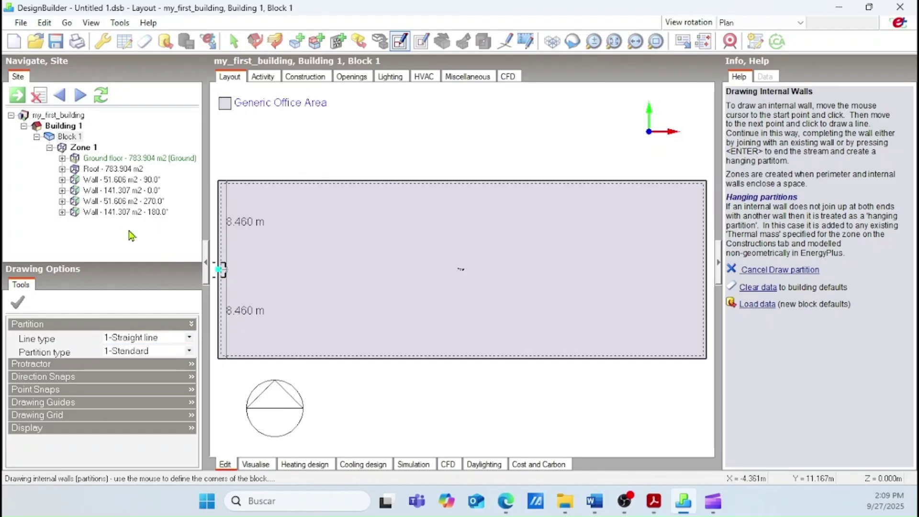
{"action": "left_click", "coordinate": [163, 356]}
{"action": "left_click", "coordinate": [161, 361]}
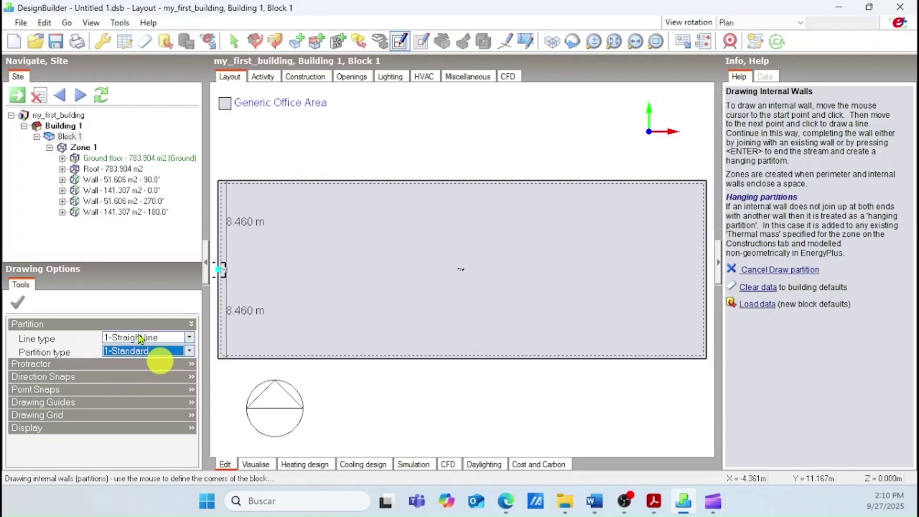
{"action": "left_click", "coordinate": [157, 352]}
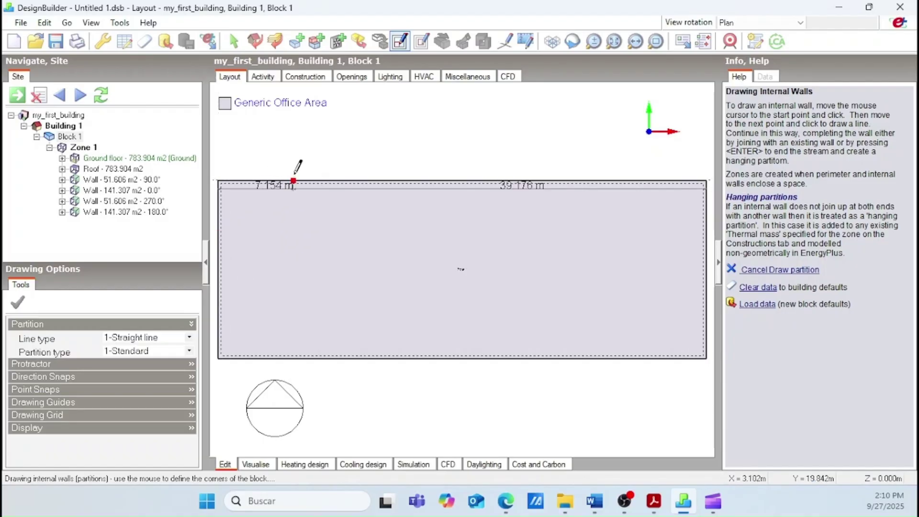
Draw a horizontal 11.58 m partition inward from the block's left wall, near its lower edge, as an alignment guide.
{"action": "key", "text": "ctrl"}
{"action": "key", "text": "ctrl"}
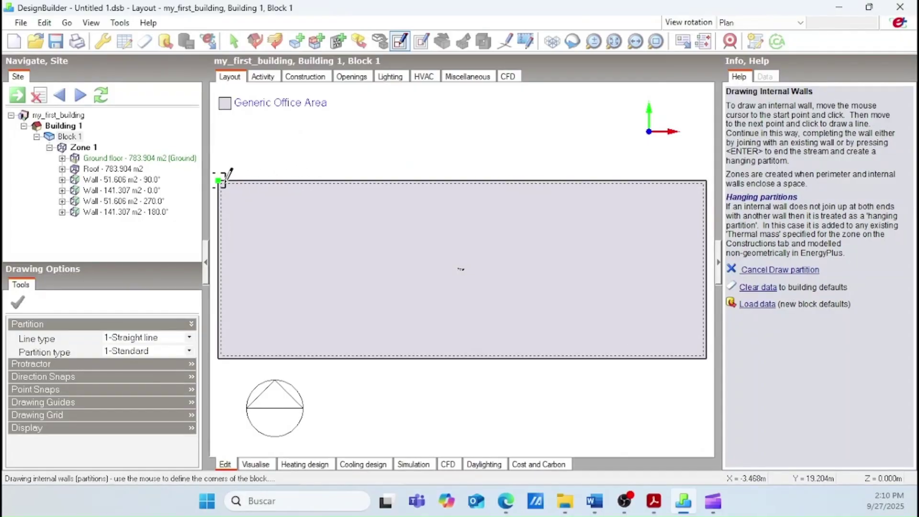
{"action": "key", "text": "ctrl"}
{"action": "key", "text": "ctrl"}
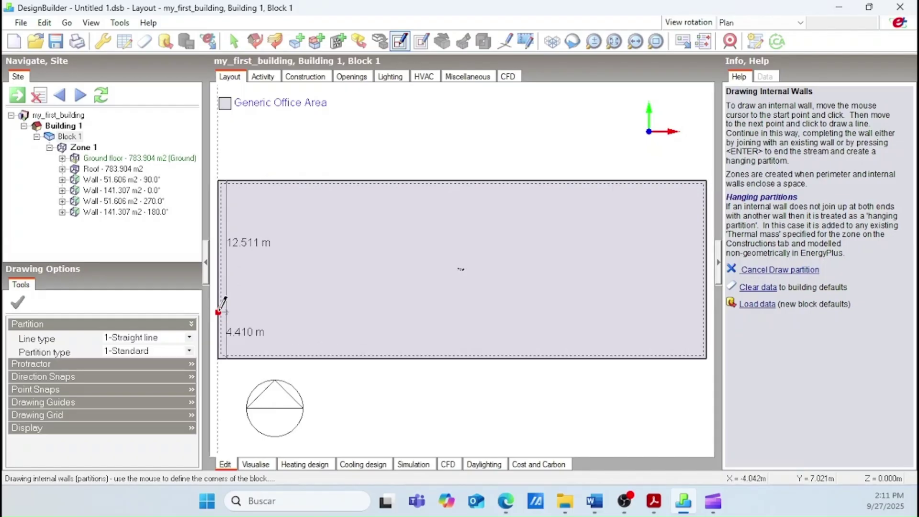
{"action": "left_click", "coordinate": [219, 313]}
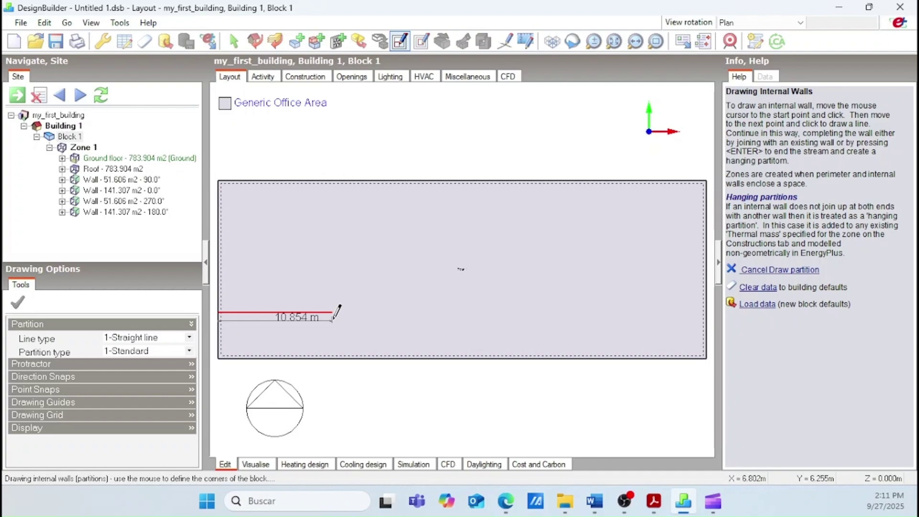
{"action": "type", "text": "11.58"}
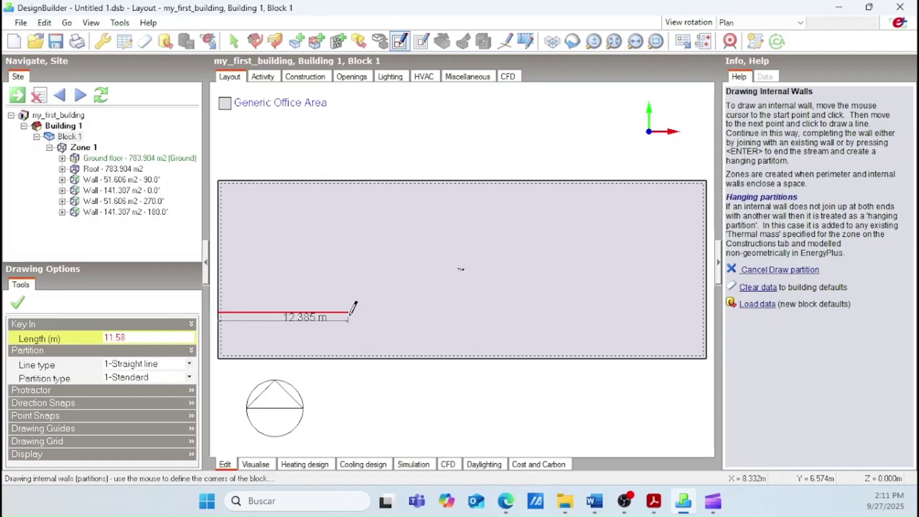
{"action": "key", "text": "Return"}
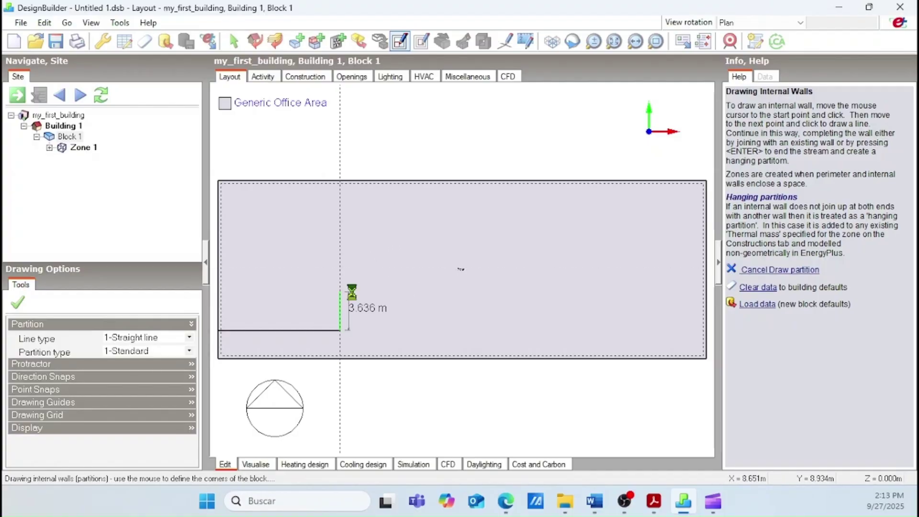
{"action": "key", "text": "Return"}
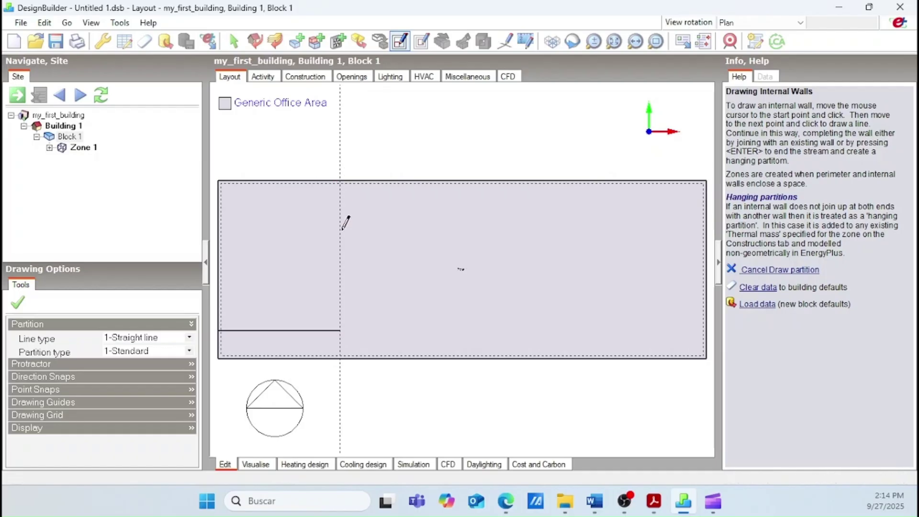
Enclose the block's upper-left corner with a 7.62 m partition down from the upper wall, aligned with the guide's end, and a horizontal one to the left wall.
{"action": "left_click", "coordinate": [340, 180]}
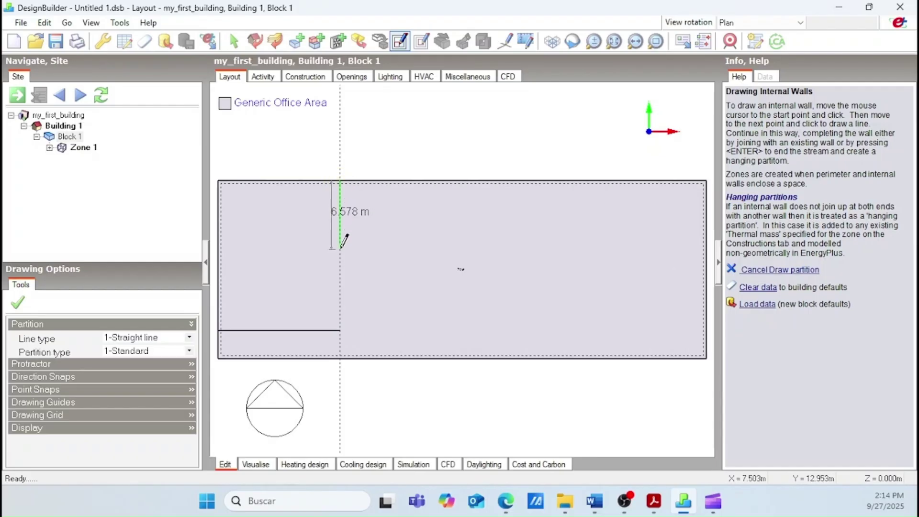
{"action": "type", "text": "7.62"}
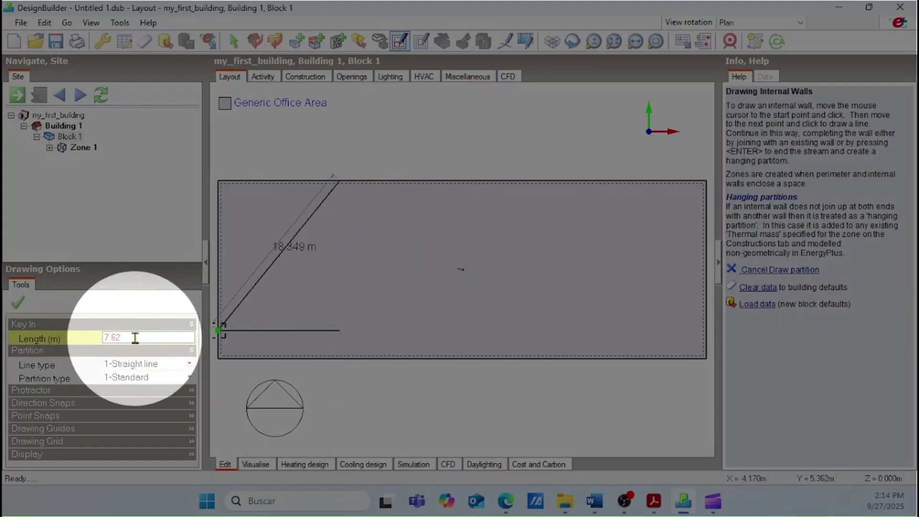
{"action": "key", "text": "Return"}
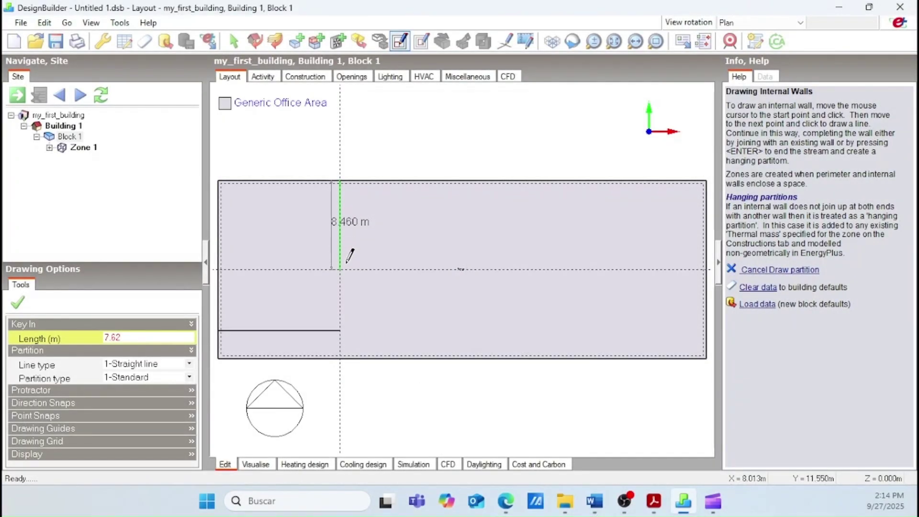
{"action": "left_click", "coordinate": [350, 257]}
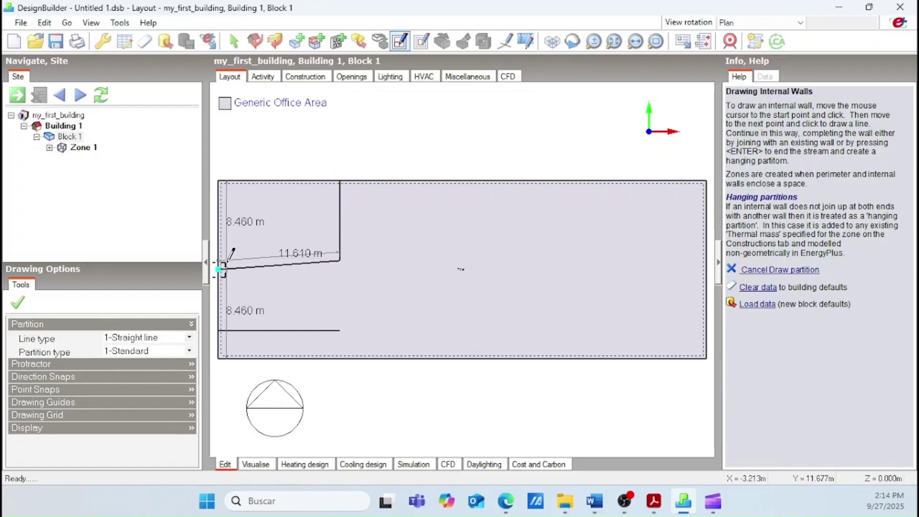
{"action": "scroll", "coordinate": [218, 259], "scroll_direction": "up", "scroll_amount": 1}
{"action": "scroll", "coordinate": [217, 256], "scroll_direction": "up", "scroll_amount": 3}
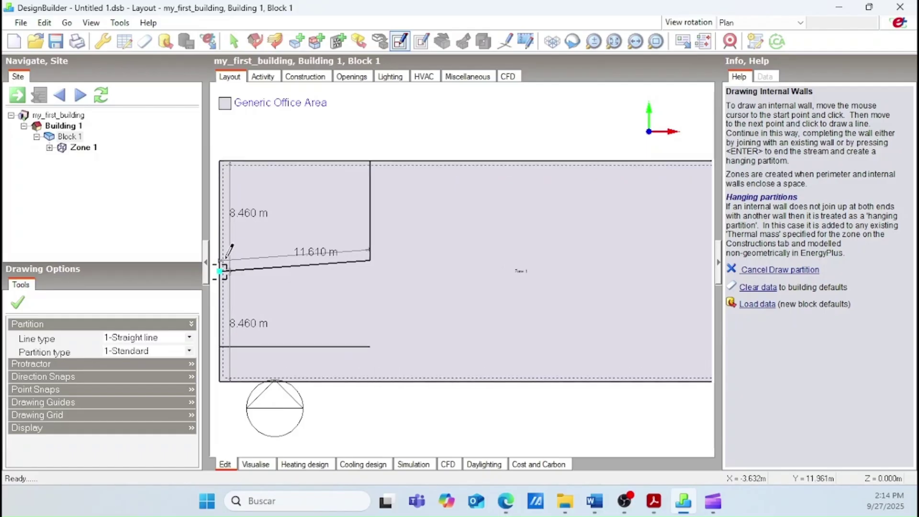
{"action": "scroll", "coordinate": [223, 254], "scroll_direction": "up", "scroll_amount": 3}
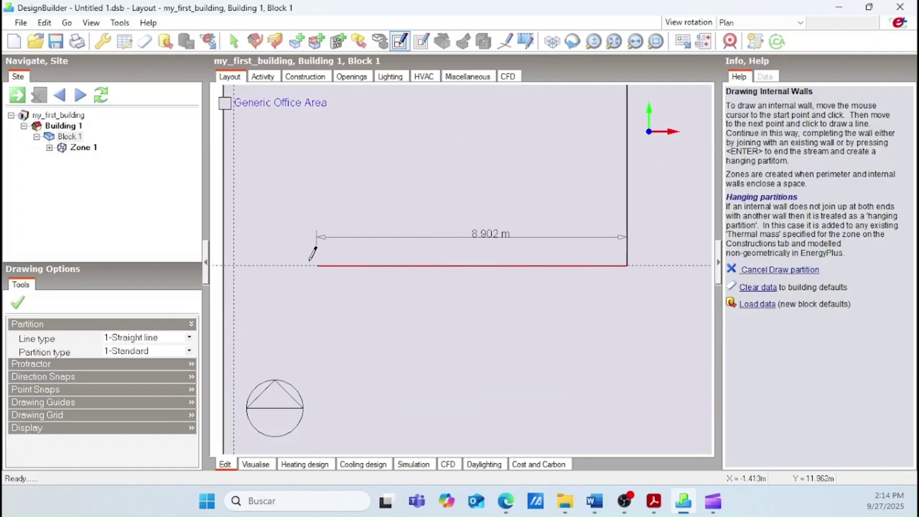
{"action": "left_click", "coordinate": [223, 265]}
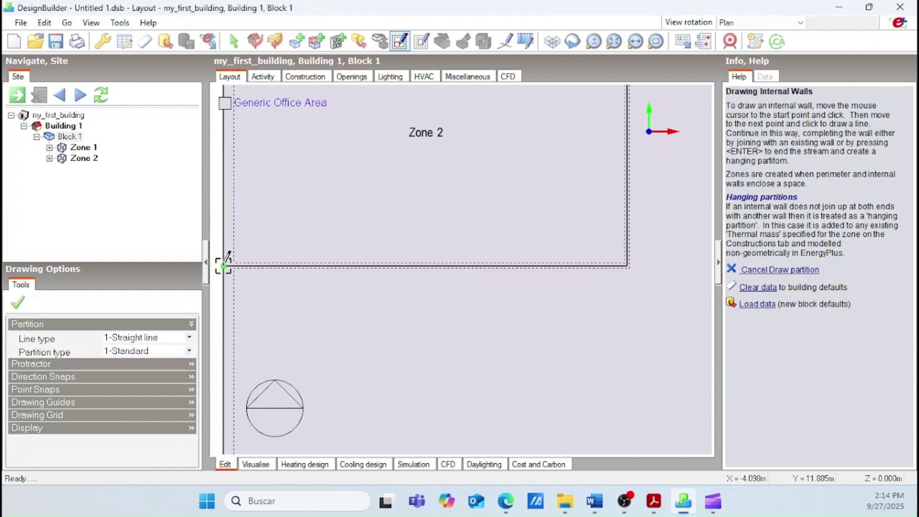
{"action": "scroll", "coordinate": [296, 230], "scroll_direction": "down", "scroll_amount": 2}
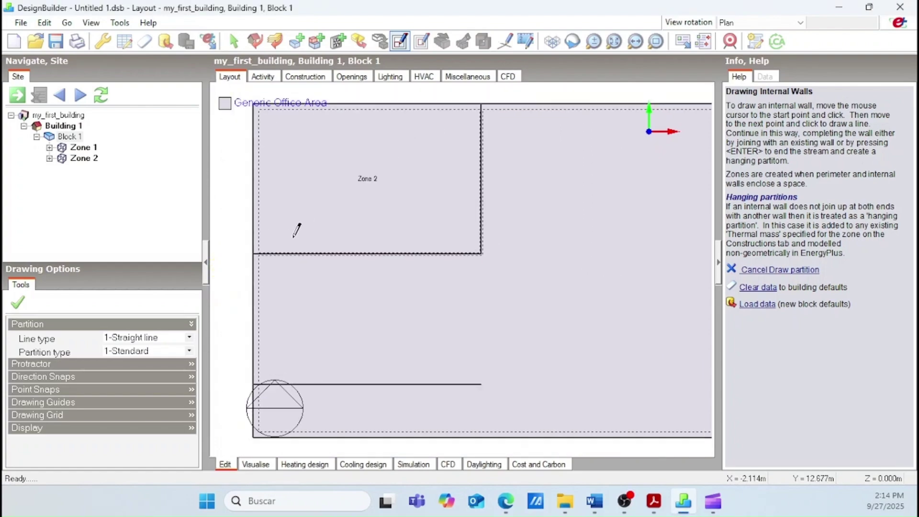
{"action": "scroll", "coordinate": [374, 189], "scroll_direction": "up", "scroll_amount": 3}
{"action": "scroll", "coordinate": [375, 167], "scroll_direction": "down", "scroll_amount": 1}
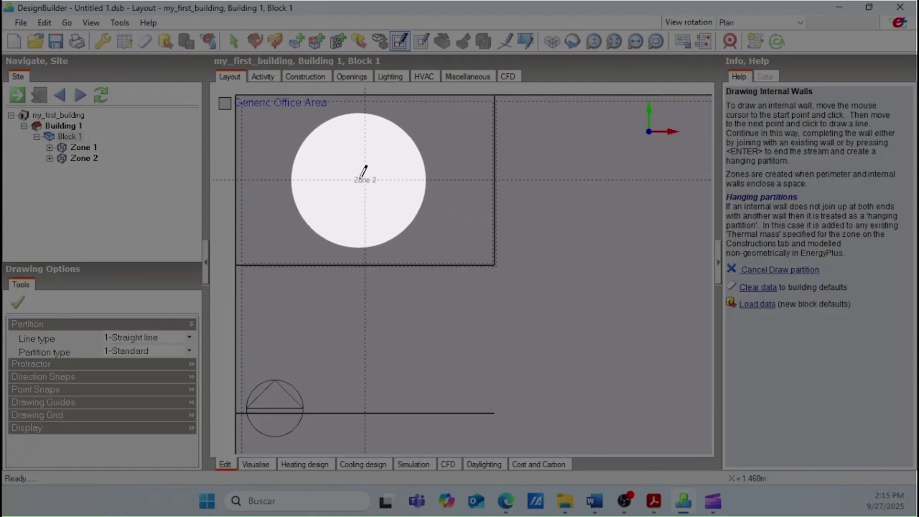
{"action": "scroll", "coordinate": [399, 220], "scroll_direction": "down", "scroll_amount": 1}
{"action": "scroll", "coordinate": [399, 220], "scroll_direction": "down", "scroll_amount": 2}
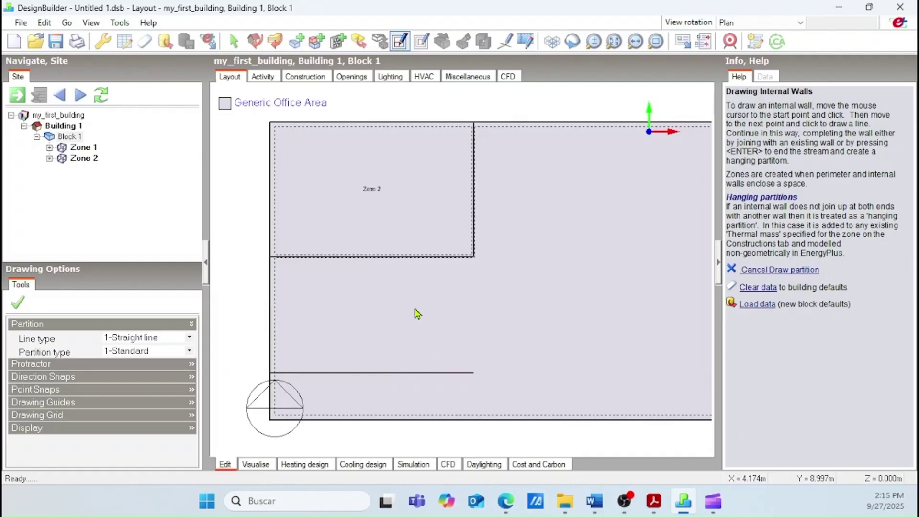
Leave partition drawing and delete the horizontal guide partition near the block's lower edge.
{"action": "key", "text": "Escape"}
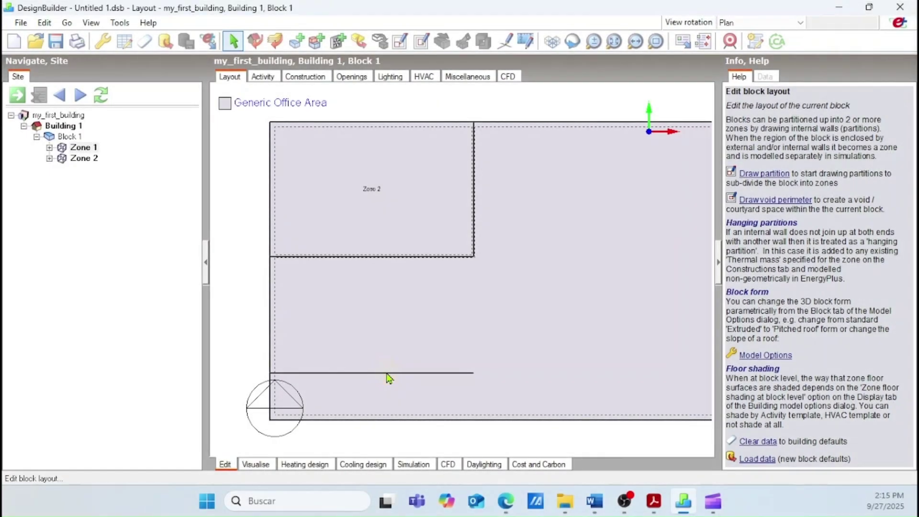
{"action": "left_click", "coordinate": [389, 374]}
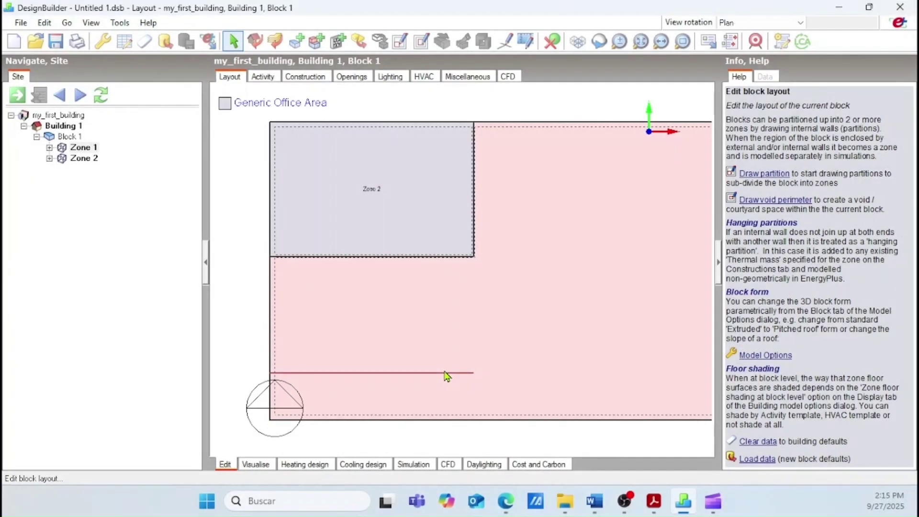
{"action": "key", "text": "Delete"}
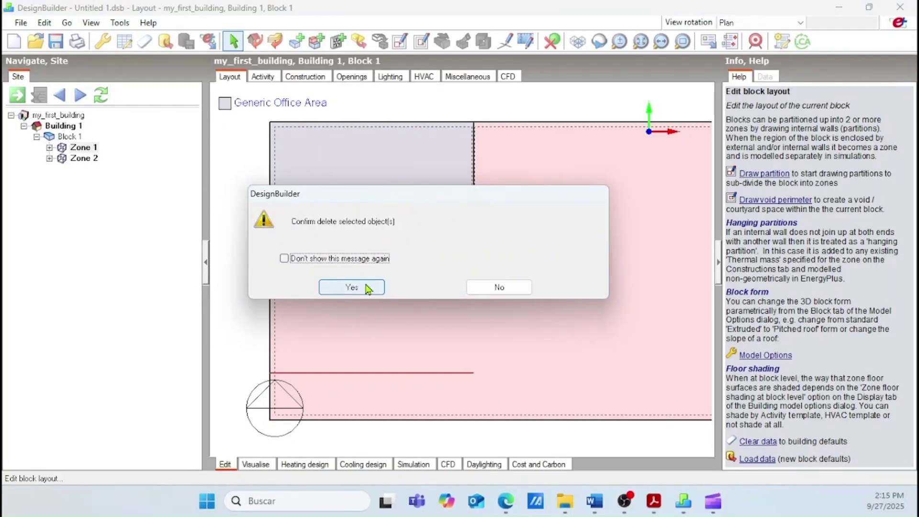
{"action": "left_click", "coordinate": [368, 288]}
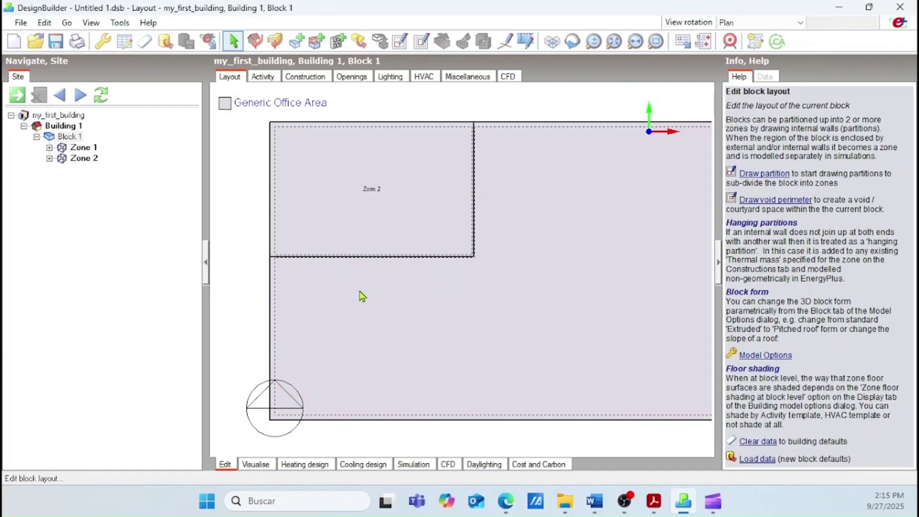
Enclose a second room beside Zone 2 with a horizontal partition as long as Zone 2's lower one and a vertical one to the upper wall.
{"action": "scroll", "coordinate": [362, 296], "scroll_direction": "down", "scroll_amount": 5}
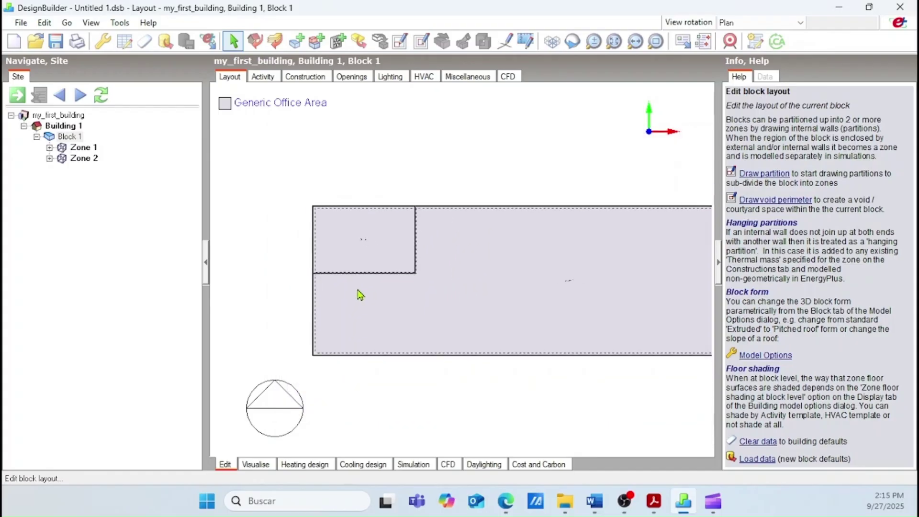
{"action": "scroll", "coordinate": [361, 296], "scroll_direction": "down", "scroll_amount": 1}
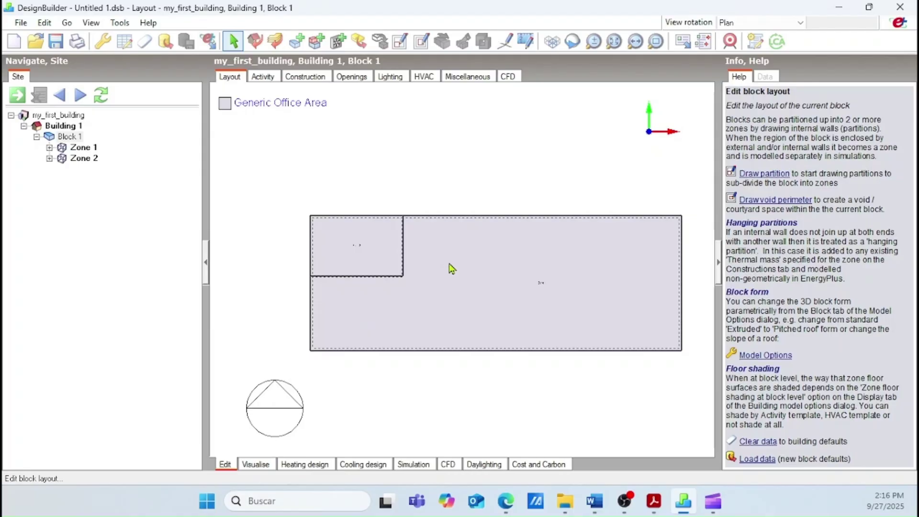
{"action": "left_click", "coordinate": [403, 277]}
{"action": "left_click", "coordinate": [513, 264]}
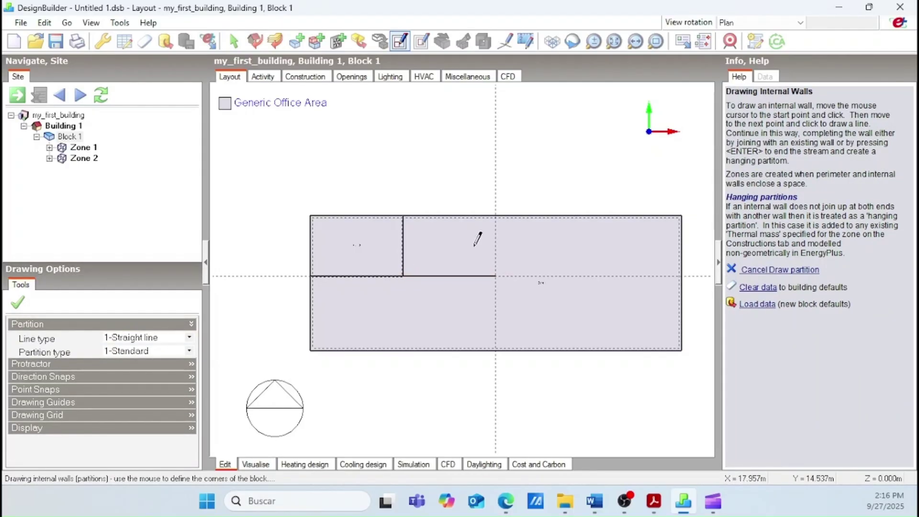
{"action": "scroll", "coordinate": [495, 211], "scroll_direction": "up", "scroll_amount": 2}
{"action": "left_click", "coordinate": [496, 215]}
{"action": "scroll", "coordinate": [493, 214], "scroll_direction": "down", "scroll_amount": 1}
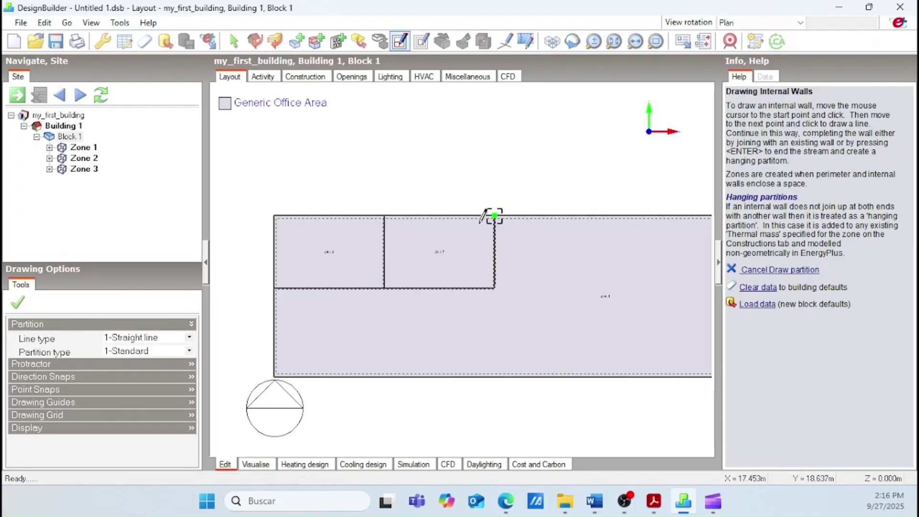
Enclose a third upper room beside Zone 3 with a horizontal partition matching Zone 3's lower one and a 7.62 m vertical one to the upper wall.
{"action": "left_click", "coordinate": [494, 285]}
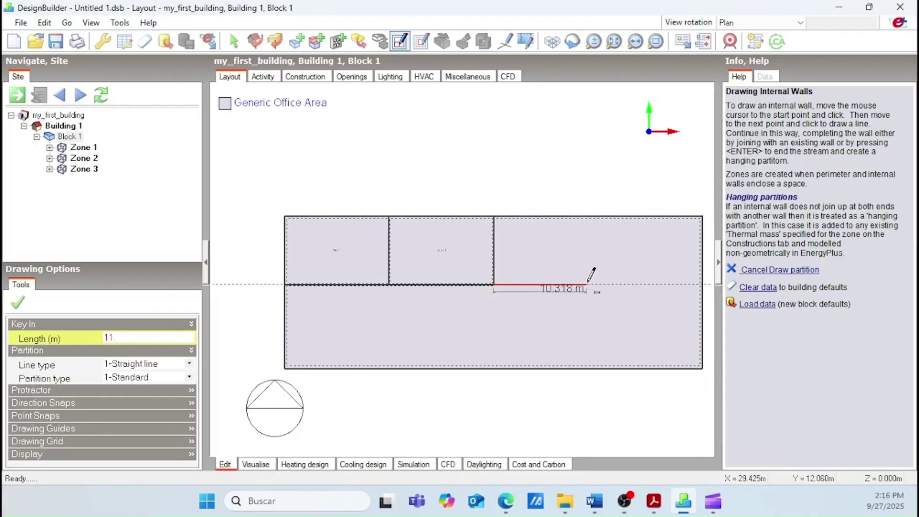
{"action": "left_click", "coordinate": [597, 283]}
{"action": "scroll", "coordinate": [598, 216], "scroll_direction": "up", "scroll_amount": 8}
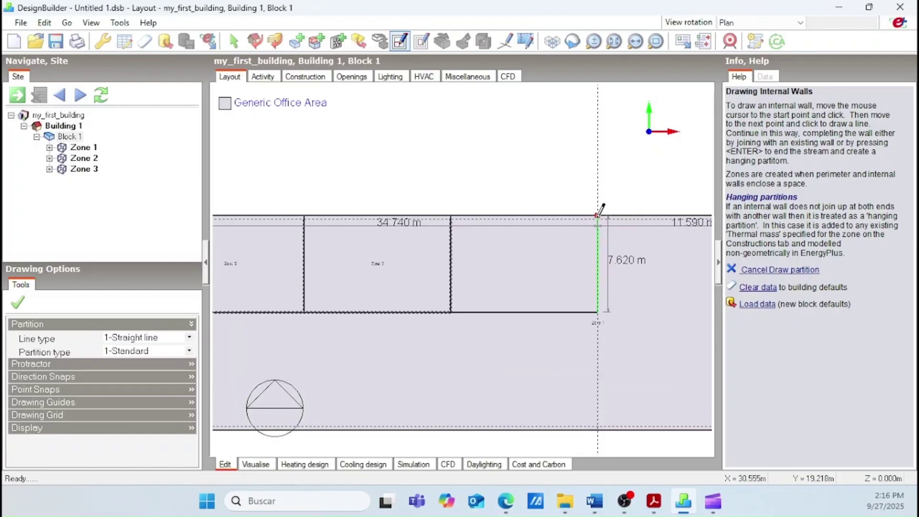
{"action": "left_click", "coordinate": [598, 216]}
{"action": "scroll", "coordinate": [444, 247], "scroll_direction": "down", "scroll_amount": 6}
Close off the block's upper-right corner with a horizontal partition from Zone 4's lower corner to the right outer wall.
{"action": "left_click", "coordinate": [562, 298]}
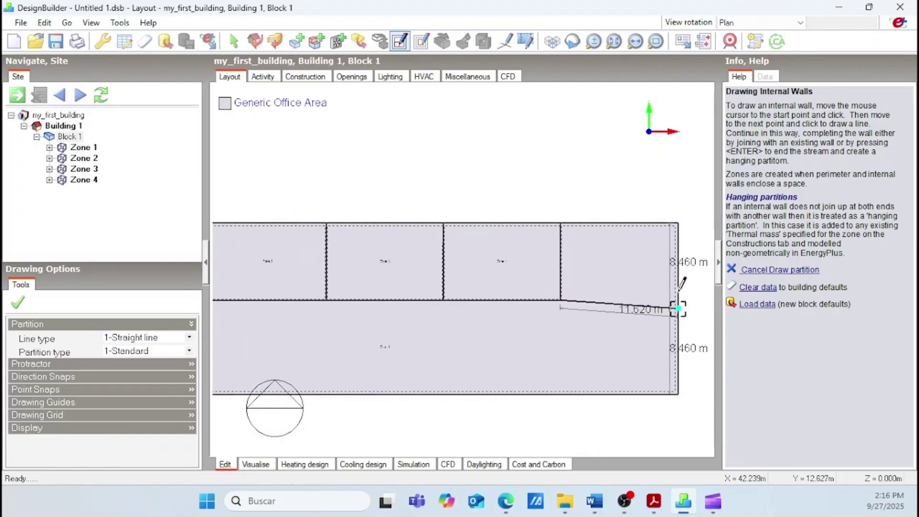
{"action": "scroll", "coordinate": [677, 308], "scroll_direction": "up", "scroll_amount": 5}
{"action": "left_click", "coordinate": [674, 249]}
{"action": "scroll", "coordinate": [552, 232], "scroll_direction": "down", "scroll_amount": 8}
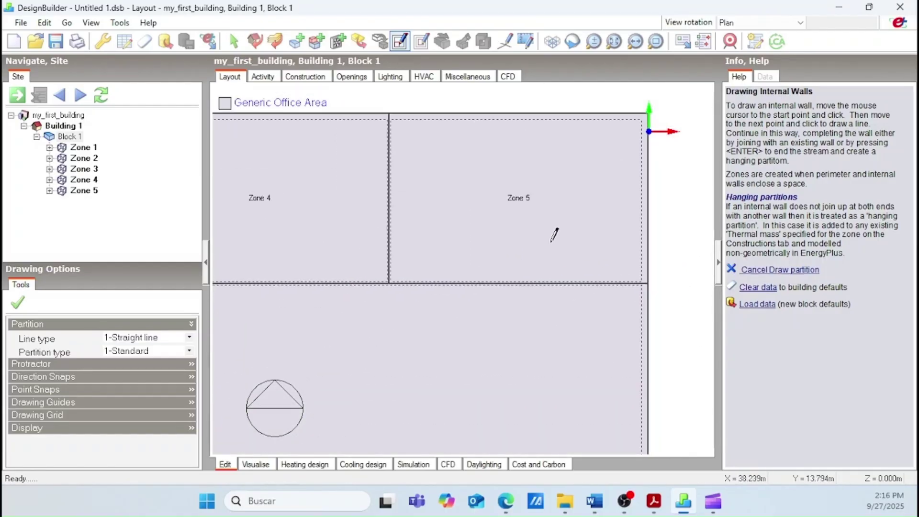
Enclose the block's lower-left corner with a 7.62 m partition up from the lower wall, aligned with the Zone 2–Zone 3 partition, and a horizontal one to the left wall.
{"action": "scroll", "coordinate": [460, 306], "scroll_direction": "down", "scroll_amount": 2}
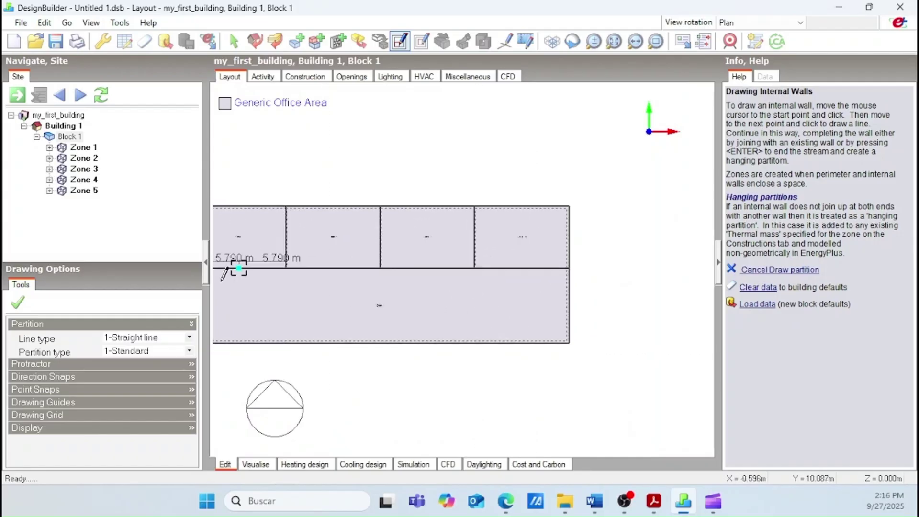
{"action": "scroll", "coordinate": [236, 270], "scroll_direction": "up", "scroll_amount": 3}
{"action": "scroll", "coordinate": [283, 270], "scroll_direction": "down", "scroll_amount": 5}
{"action": "scroll", "coordinate": [282, 304], "scroll_direction": "up", "scroll_amount": 4}
{"action": "scroll", "coordinate": [323, 324], "scroll_direction": "up", "scroll_amount": 3}
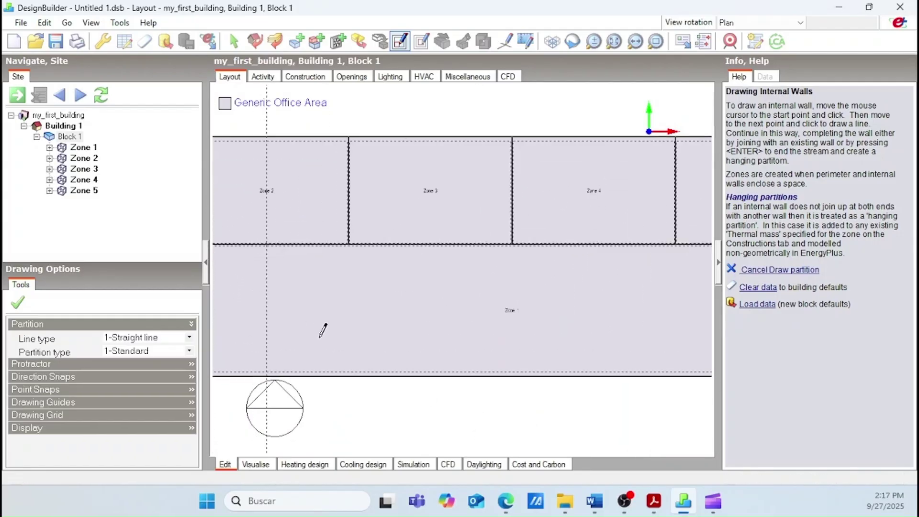
{"action": "left_click", "coordinate": [351, 378]}
{"action": "type", "text": "7.62"}
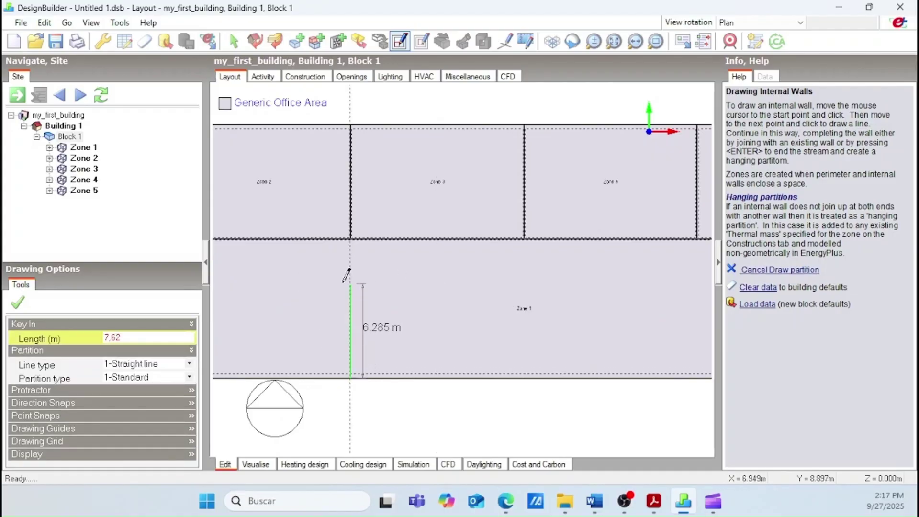
{"action": "key", "text": "Return"}
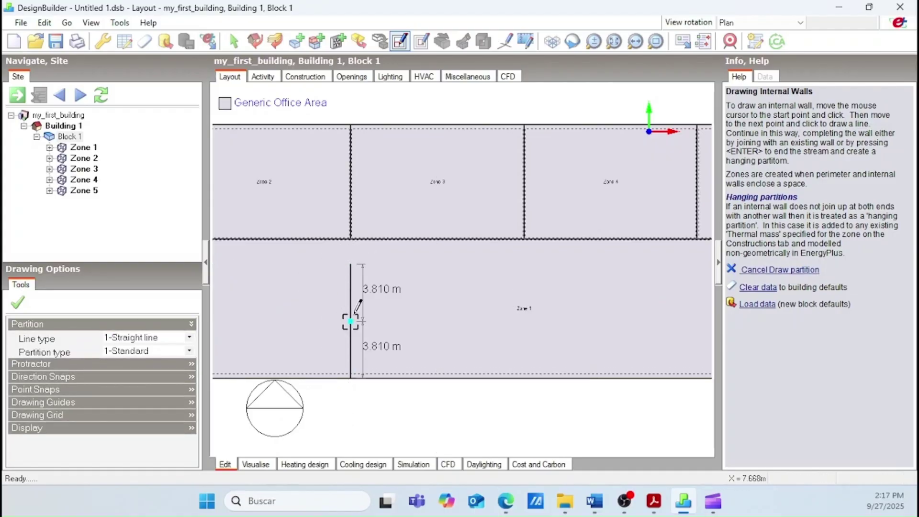
{"action": "scroll", "coordinate": [287, 314], "scroll_direction": "down", "scroll_amount": 2}
{"action": "scroll", "coordinate": [235, 301], "scroll_direction": "up", "scroll_amount": 4}
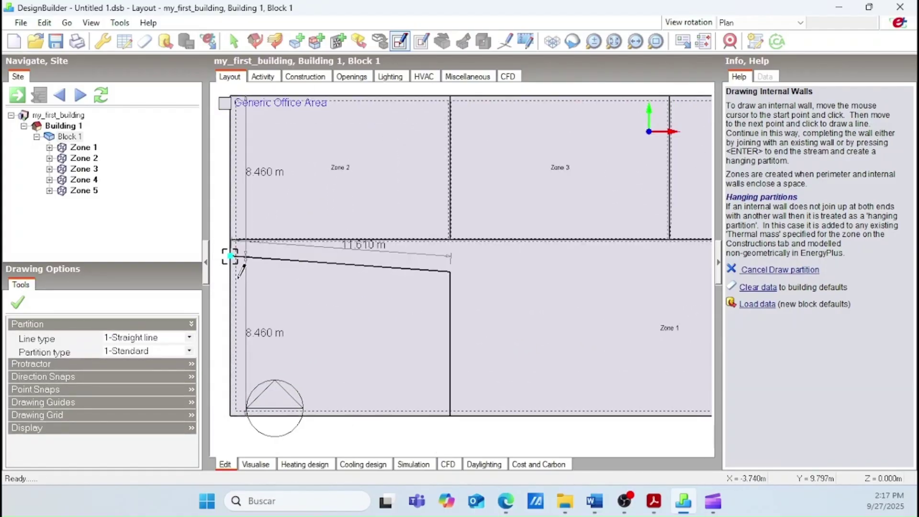
{"action": "left_click", "coordinate": [228, 269]}
{"action": "scroll", "coordinate": [302, 269], "scroll_direction": "down", "scroll_amount": 3}
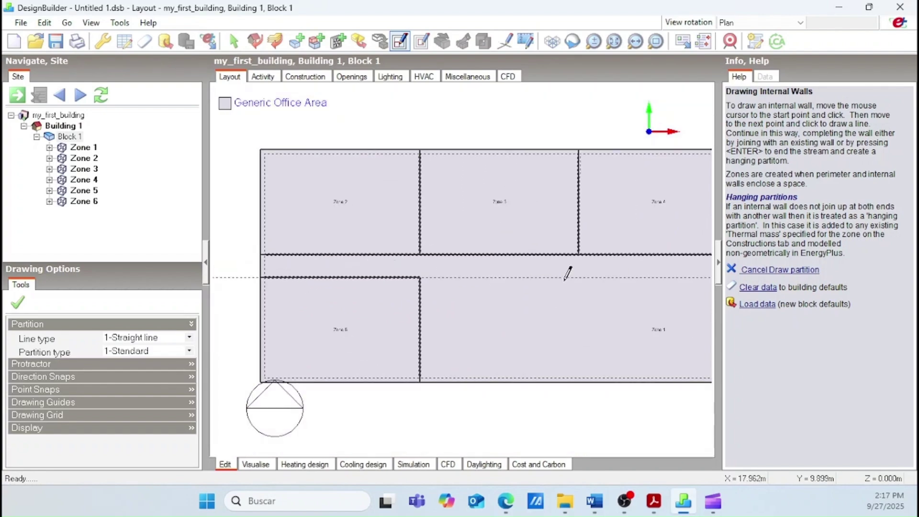
Enclose a room beside Zone 6 with a 7.62 m partition up from the lower wall, aligned with the Zone 3–Zone 4 partition, and a horizontal one back to Zone 6.
{"action": "left_click", "coordinate": [578, 381]}
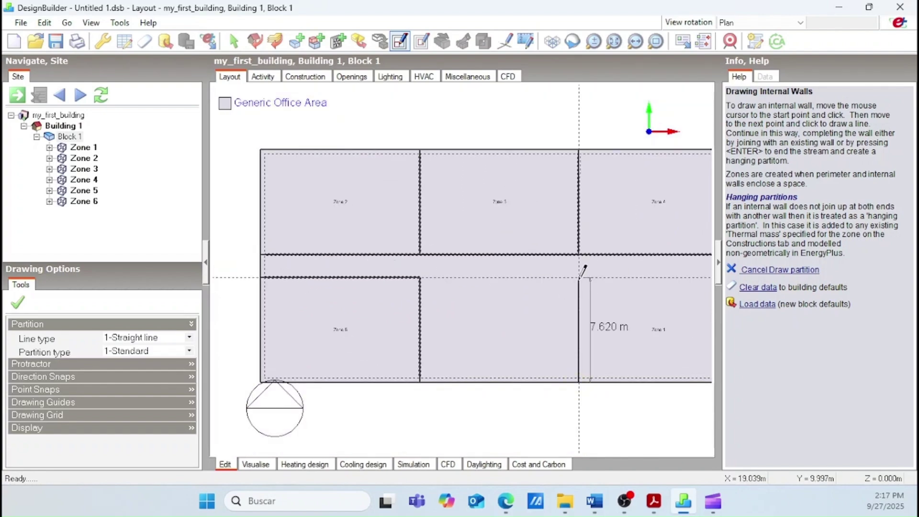
{"action": "left_click", "coordinate": [579, 278]}
{"action": "left_click", "coordinate": [419, 277]}
Enclose a third lower room beside Zone 7 with a horizontal partition ending under the Zone 4–Zone 5 partition and a 7.62 m vertical one down to the lower wall.
{"action": "scroll", "coordinate": [602, 308], "scroll_direction": "up", "scroll_amount": 2}
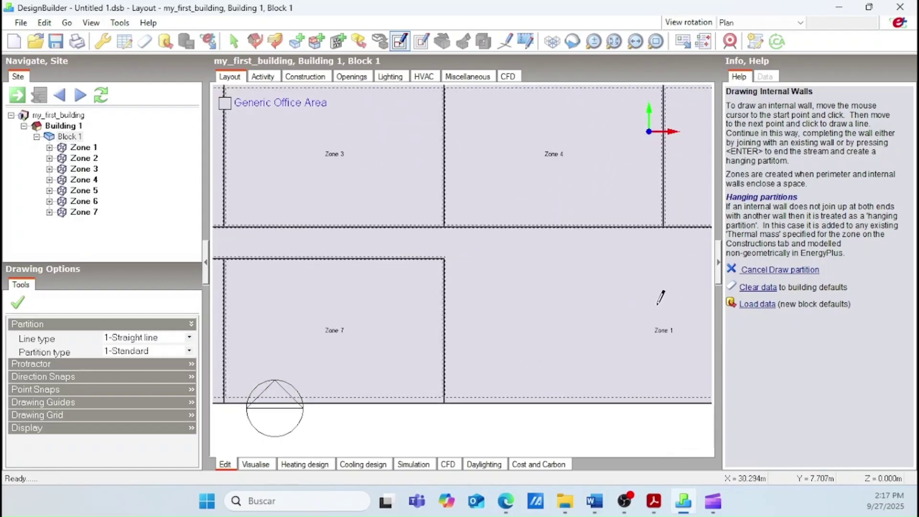
{"action": "left_click", "coordinate": [430, 273]}
{"action": "left_click", "coordinate": [604, 273]}
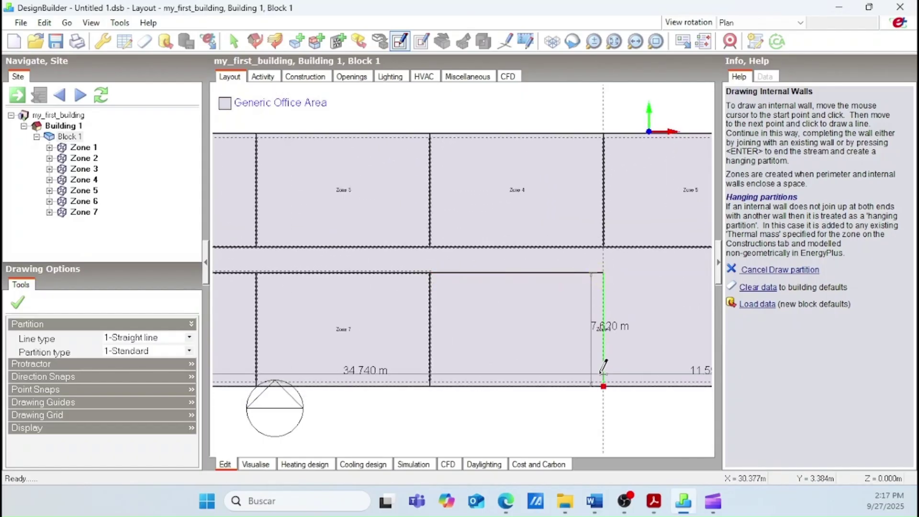
{"action": "left_click", "coordinate": [603, 384]}
Close off the block's lower-right corner with a horizontal partition from Zone 8's upper corner to the right outer wall, and end partition drawing.
{"action": "scroll", "coordinate": [544, 297], "scroll_direction": "down", "scroll_amount": 2}
{"action": "scroll", "coordinate": [595, 273], "scroll_direction": "up", "scroll_amount": 2}
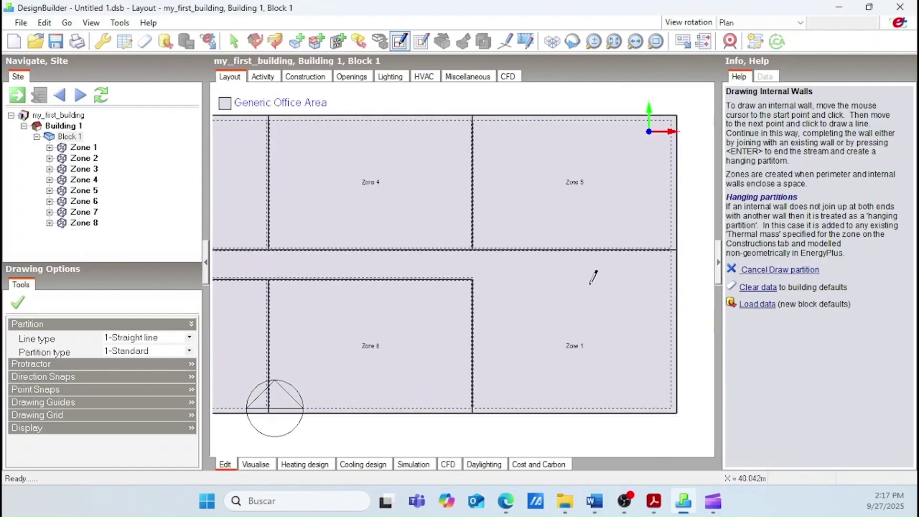
{"action": "left_click", "coordinate": [471, 279]}
{"action": "left_click", "coordinate": [676, 279]}
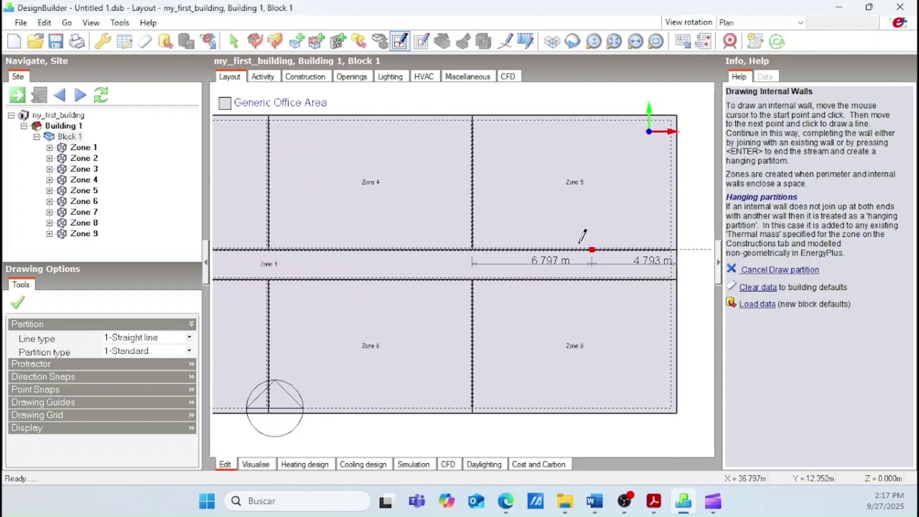
{"action": "key", "text": "Escape"}
Examine the block's finished zone layout and the position of Zone 2 in the plan.
{"action": "scroll", "coordinate": [597, 320], "scroll_direction": "down", "scroll_amount": 1}
{"action": "scroll", "coordinate": [443, 254], "scroll_direction": "down", "scroll_amount": 3}
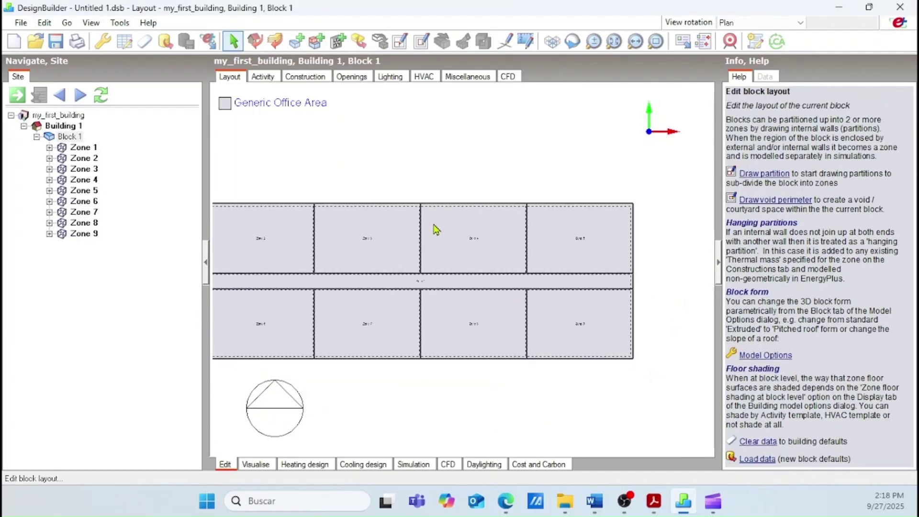
{"action": "scroll", "coordinate": [283, 241], "scroll_direction": "up", "scroll_amount": 2}
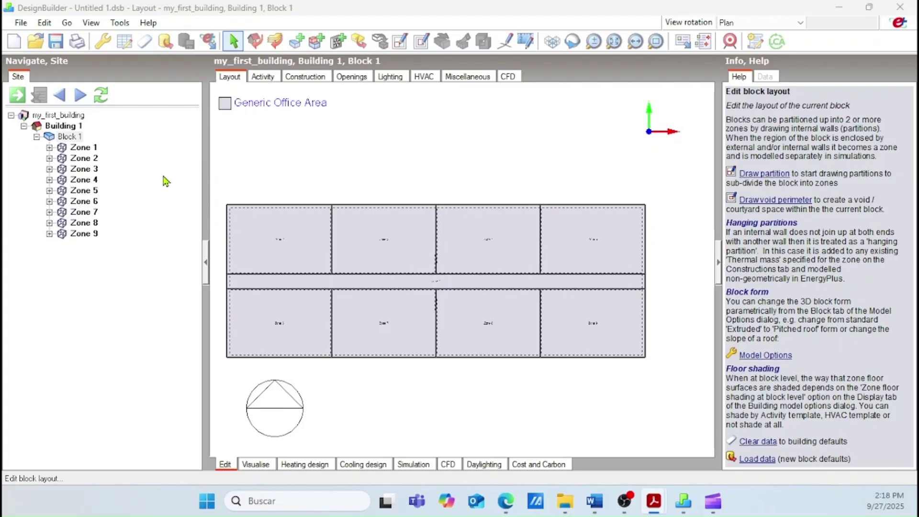
{"action": "scroll", "coordinate": [255, 247], "scroll_direction": "up", "scroll_amount": 5}
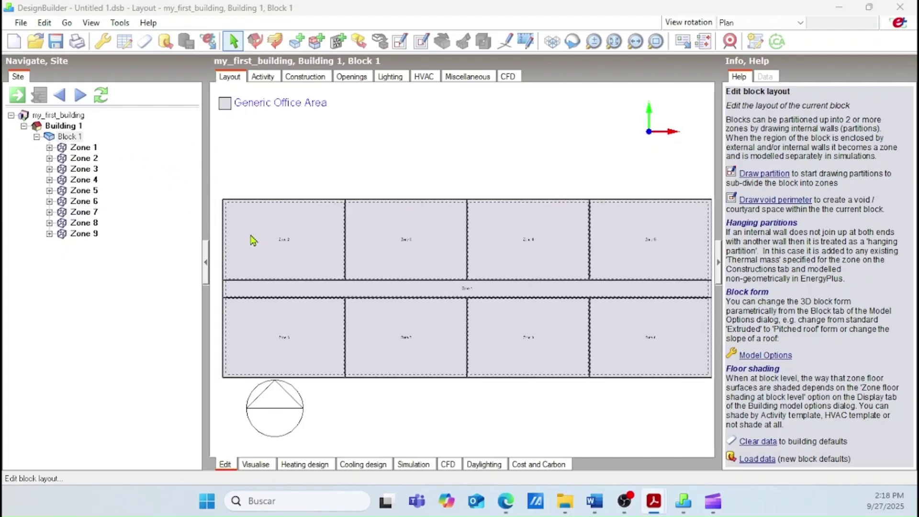
{"action": "scroll", "coordinate": [254, 226], "scroll_direction": "up", "scroll_amount": 4}
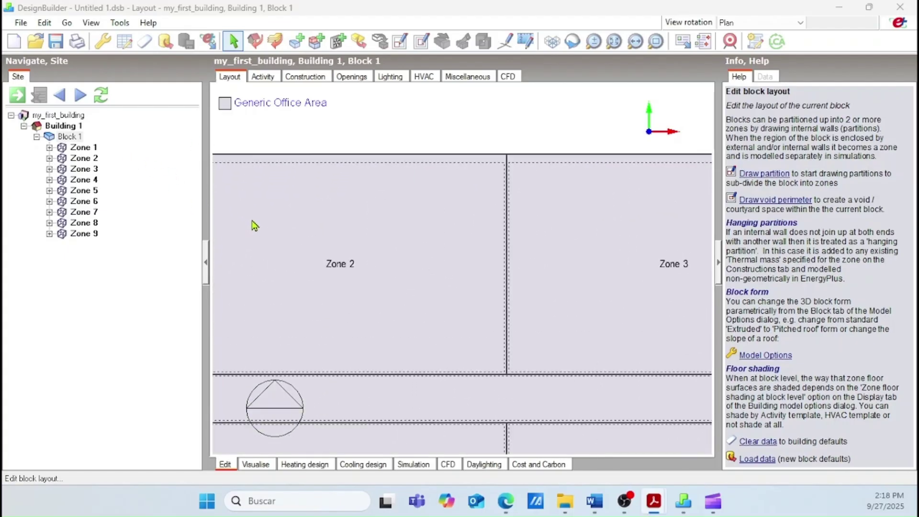
{"action": "scroll", "coordinate": [532, 311], "scroll_direction": "down", "scroll_amount": 4}
{"action": "scroll", "coordinate": [427, 283], "scroll_direction": "up", "scroll_amount": 2}
{"action": "scroll", "coordinate": [428, 281], "scroll_direction": "up", "scroll_amount": 2}
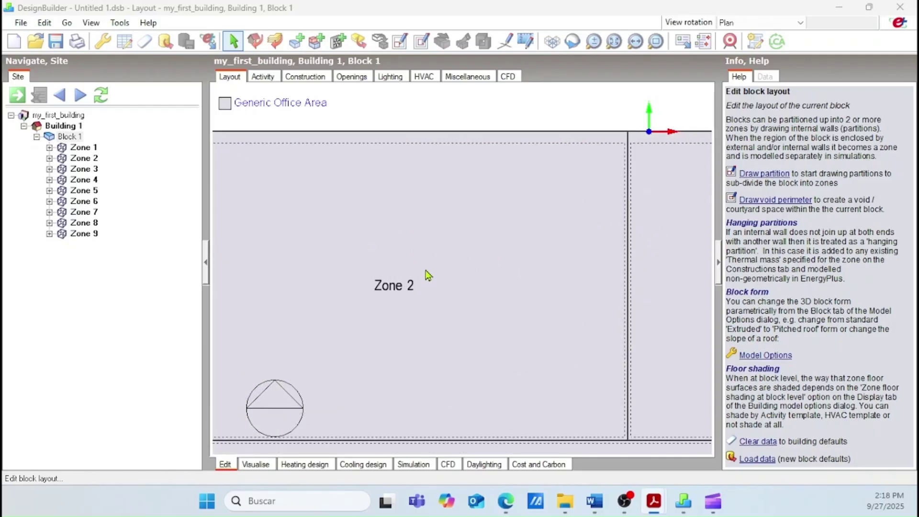
Rename Zone 2, the room in the block's upper-left corner, as NorthWest.
{"action": "left_click", "coordinate": [93, 161]}
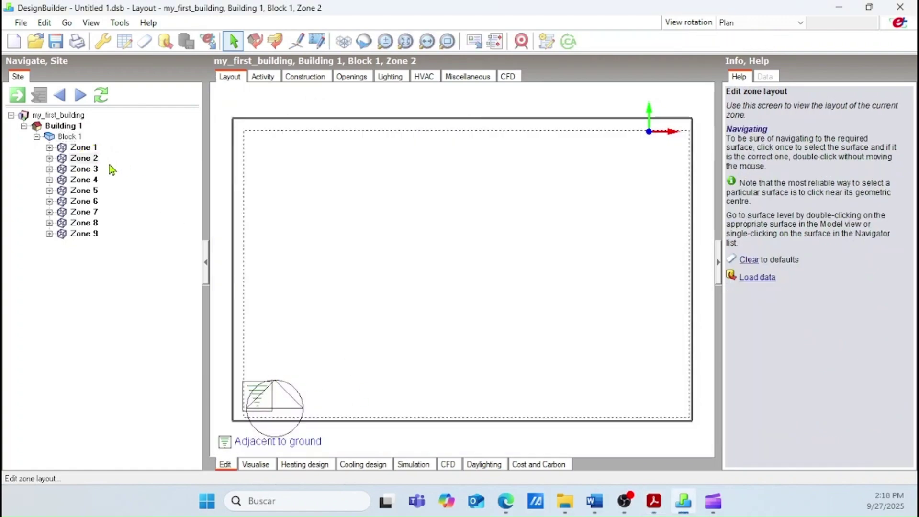
{"action": "left_click", "coordinate": [91, 160]}
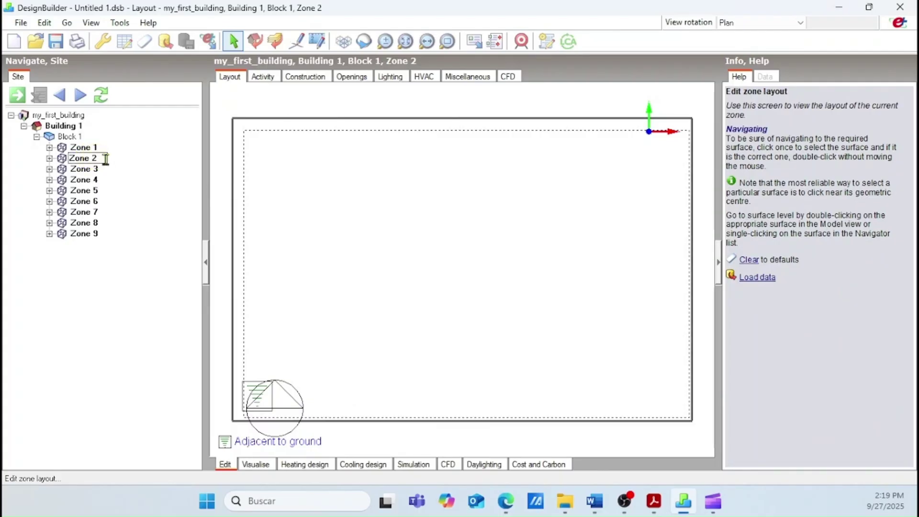
{"action": "key", "text": "BackSpace"}
{"action": "type", "text": "North"}
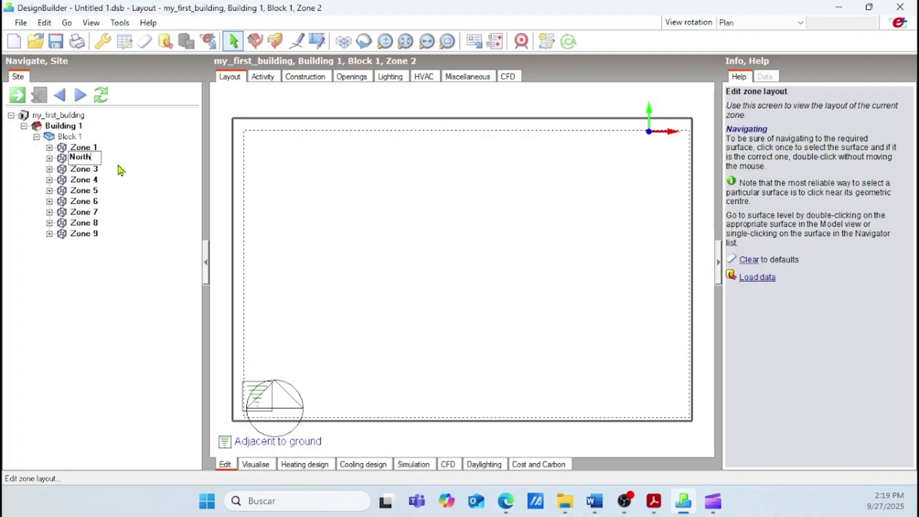
{"action": "type", "text": "west"}
{"action": "key", "text": "BackSpace"}
{"action": "key", "text": "BackSpace"}
{"action": "key", "text": "BackSpace"}
{"action": "key", "text": "BackSpace"}
{"action": "key", "text": "BackSpace"}
{"action": "type", "text": "hWest"}
{"action": "key", "text": "Return"}
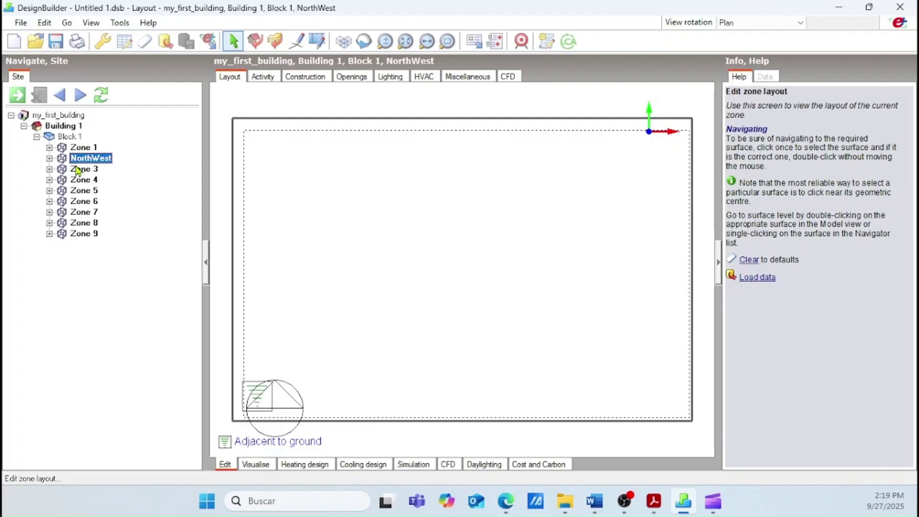
Check Zone 3's position in the Block 1 plan and rename the zone as N1.
{"action": "scroll", "coordinate": [354, 261], "scroll_direction": "down", "scroll_amount": 3}
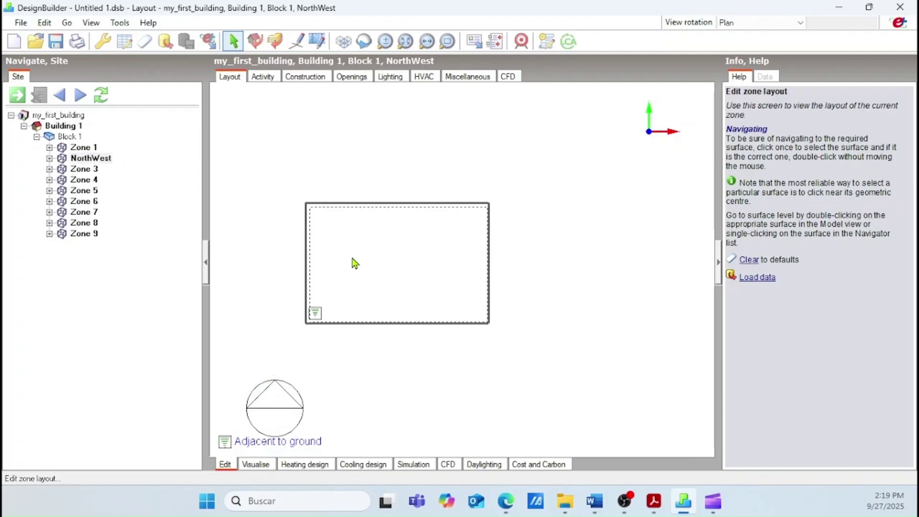
{"action": "scroll", "coordinate": [354, 262], "scroll_direction": "down", "scroll_amount": 1}
{"action": "left_click", "coordinate": [67, 136]}
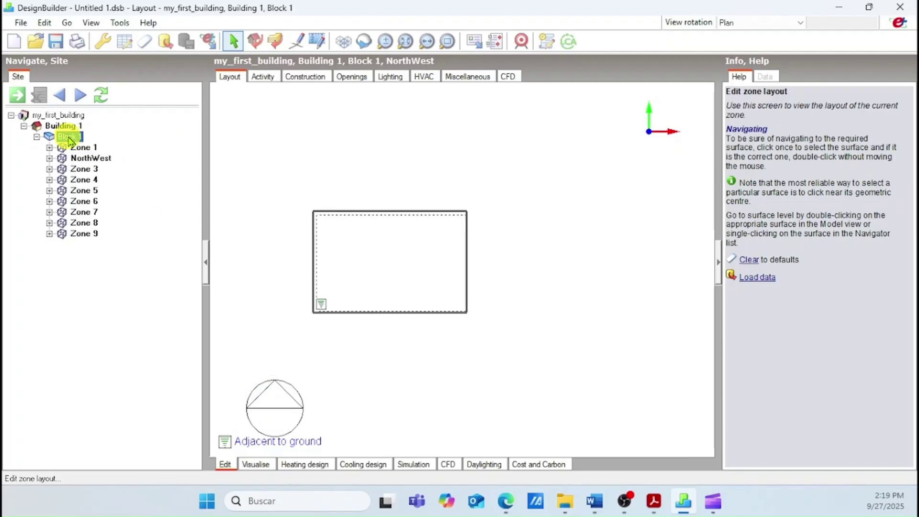
{"action": "scroll", "coordinate": [412, 222], "scroll_direction": "up", "scroll_amount": 2}
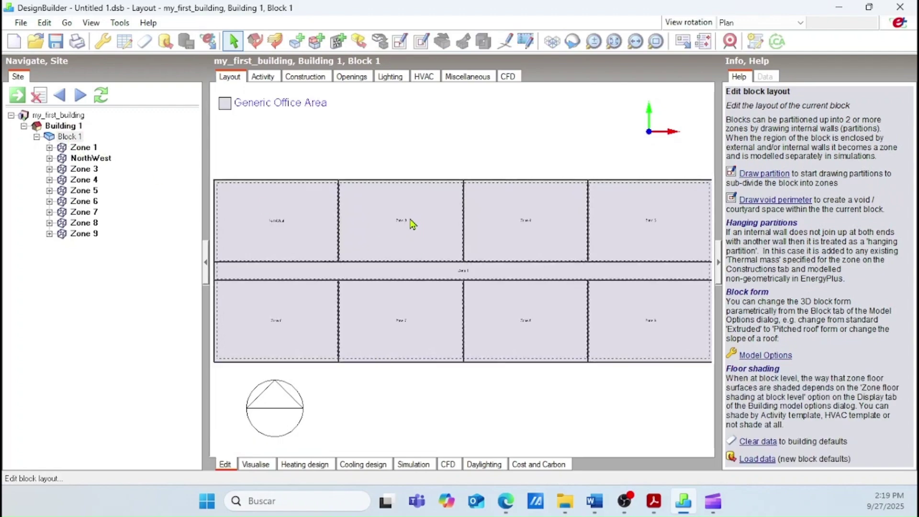
{"action": "scroll", "coordinate": [412, 222], "scroll_direction": "up", "scroll_amount": 3}
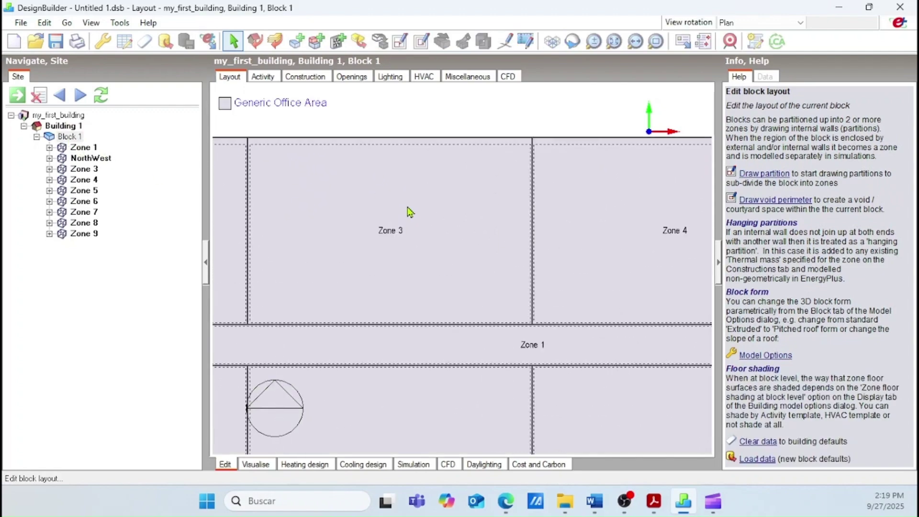
{"action": "left_click", "coordinate": [84, 169]}
{"action": "left_click", "coordinate": [86, 169]}
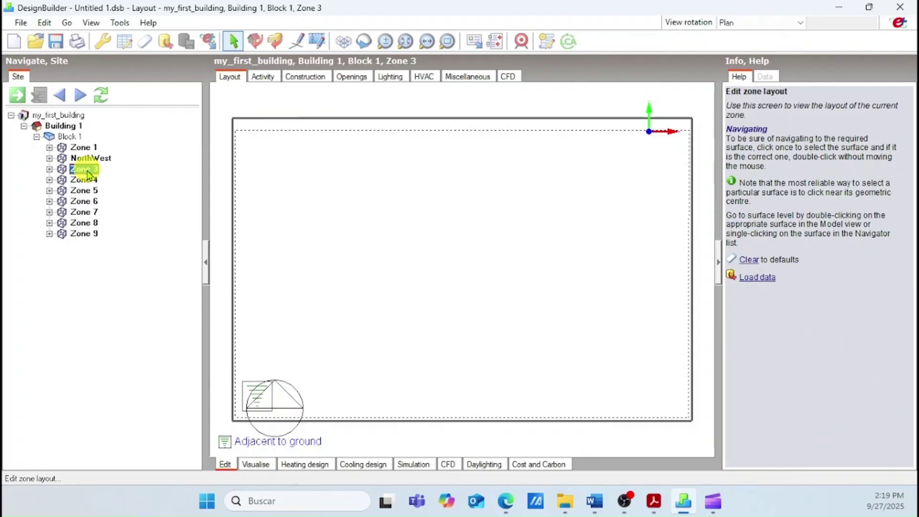
{"action": "type", "text": "N1"}
Rename Zone 4 as N2 and Zone 5 as NorthEast.
{"action": "left_click", "coordinate": [84, 180]}
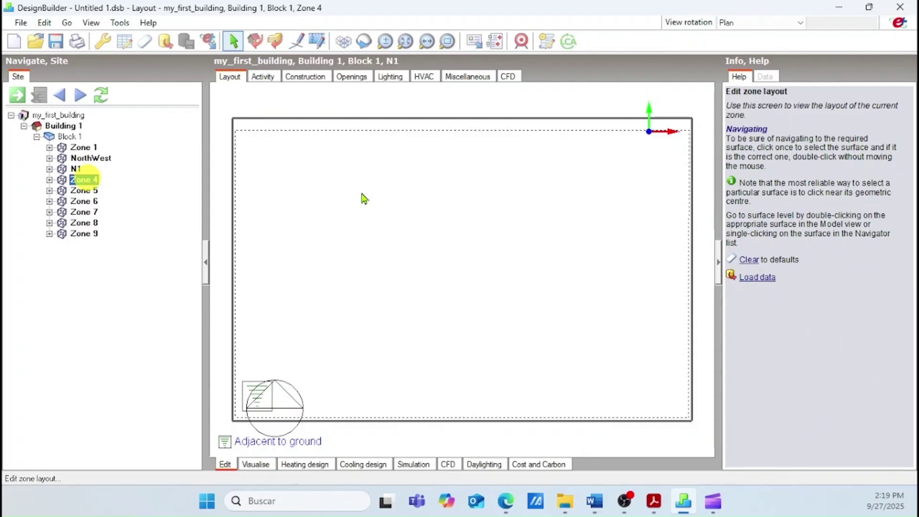
{"action": "left_click", "coordinate": [89, 180]}
{"action": "type", "text": "N2"}
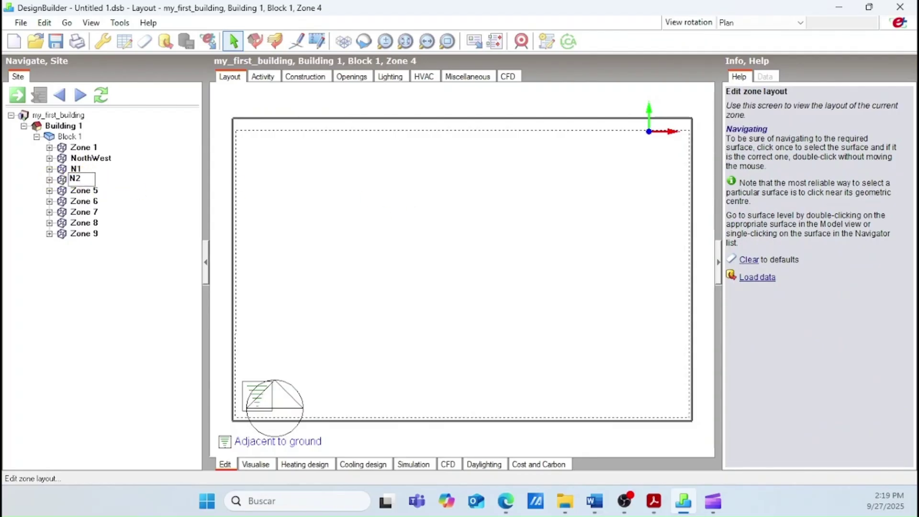
{"action": "key", "text": "Return"}
{"action": "left_click", "coordinate": [86, 191]}
{"action": "left_click", "coordinate": [86, 193]}
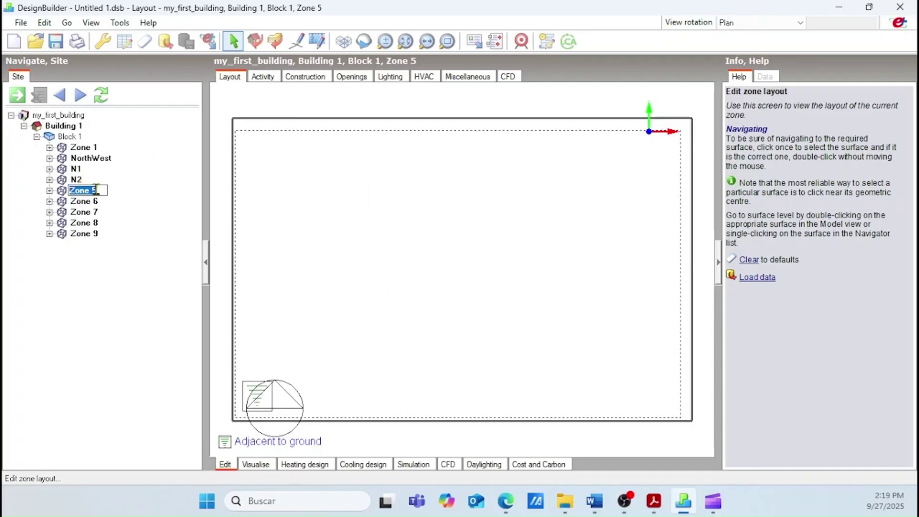
{"action": "type", "text": "NorthEast"}
Check Zone 6's position in the Block 1 plan and rename the zone as SouthWest.
{"action": "left_click", "coordinate": [89, 204]}
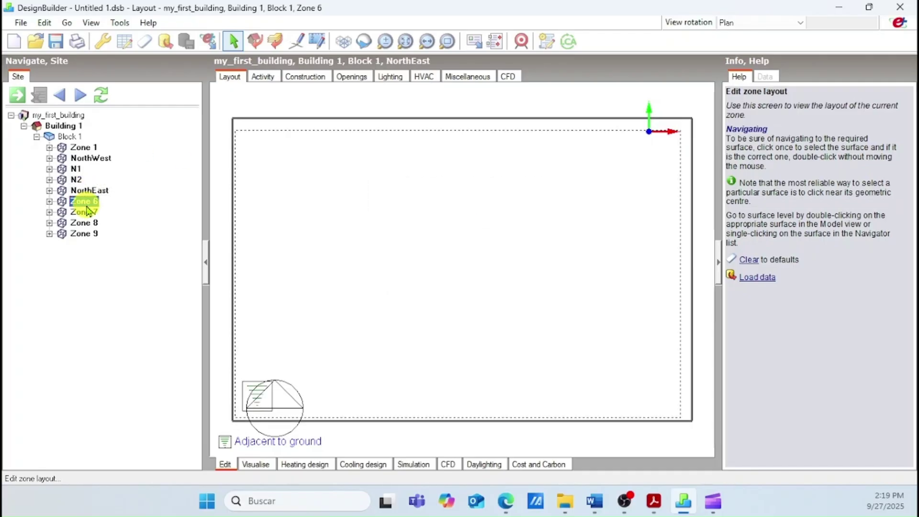
{"action": "left_click", "coordinate": [74, 139]}
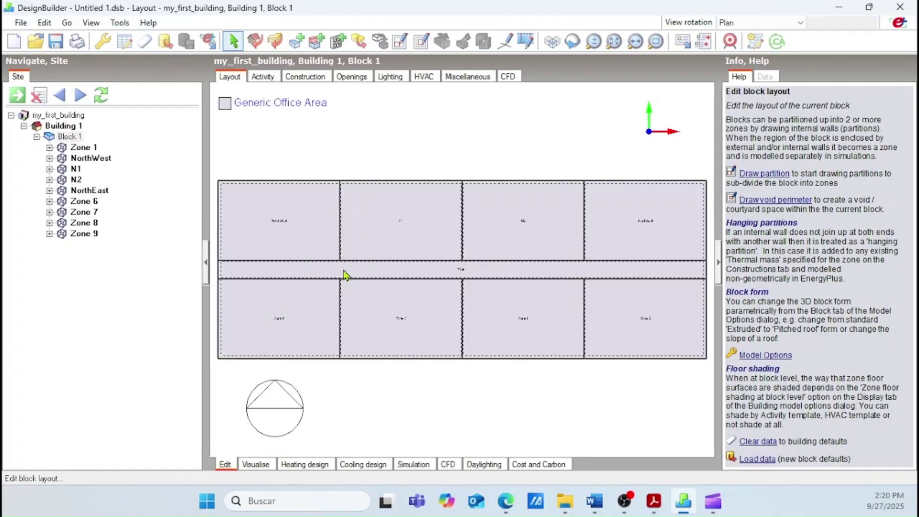
{"action": "scroll", "coordinate": [345, 273], "scroll_direction": "up", "scroll_amount": 3}
{"action": "left_click", "coordinate": [82, 203]}
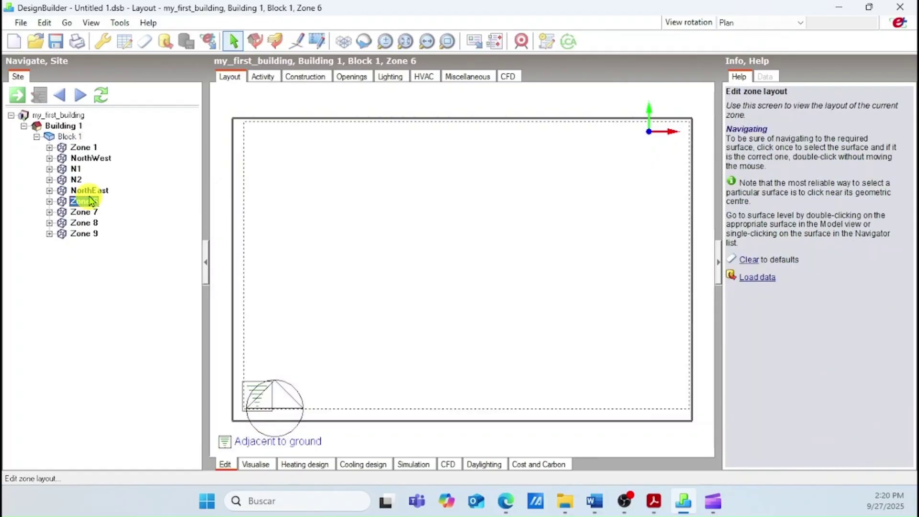
{"action": "type", "text": "SouthWest"}
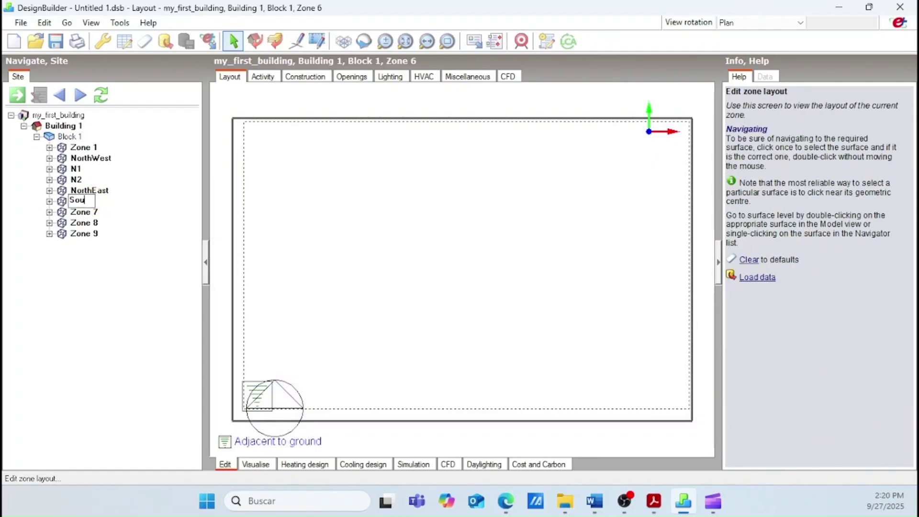
{"action": "key", "text": "Return"}
Rename Zone 7 as S1 and Zone 8 as S2.
{"action": "left_click", "coordinate": [95, 214]}
{"action": "left_click", "coordinate": [94, 214]}
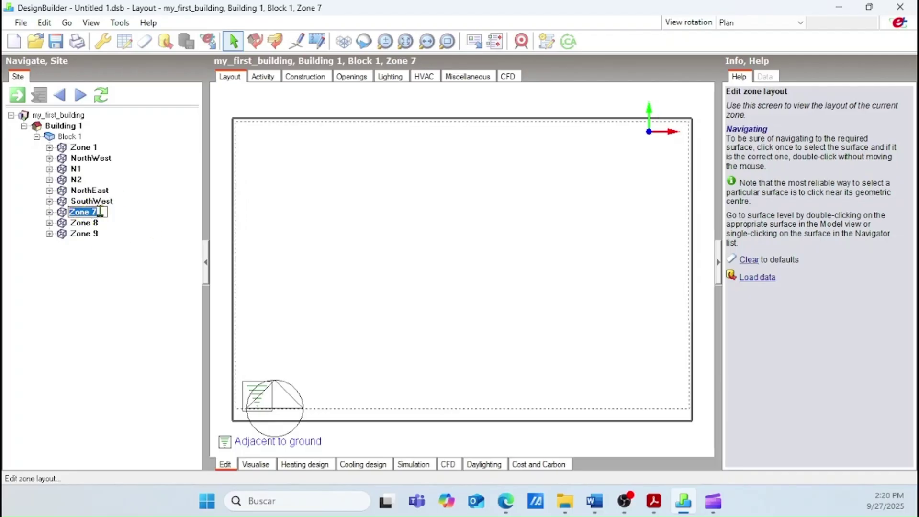
{"action": "type", "text": "S1"}
{"action": "key", "text": "Return"}
{"action": "left_click", "coordinate": [90, 223]}
{"action": "left_click", "coordinate": [90, 224]}
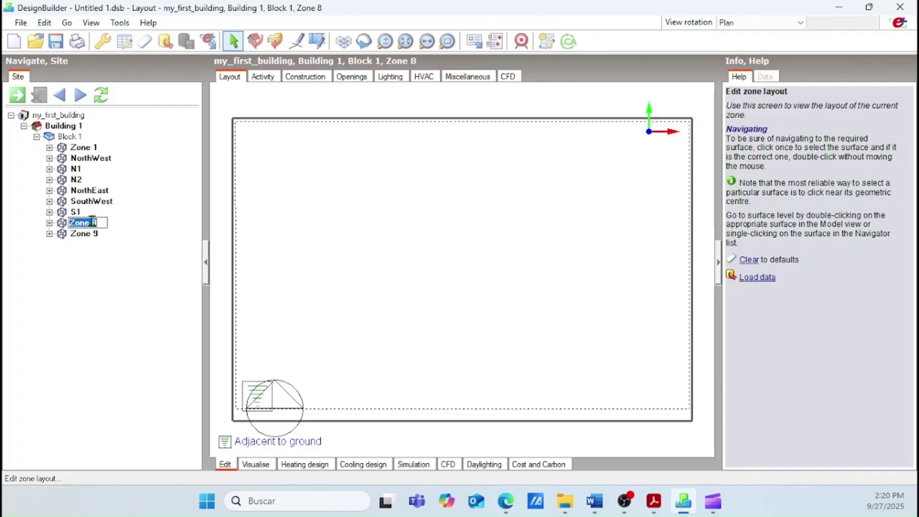
{"action": "type", "text": "S2"}
{"action": "key", "text": "Return"}
Rename Zone 9 as SouthEast.
{"action": "left_click", "coordinate": [87, 234]}
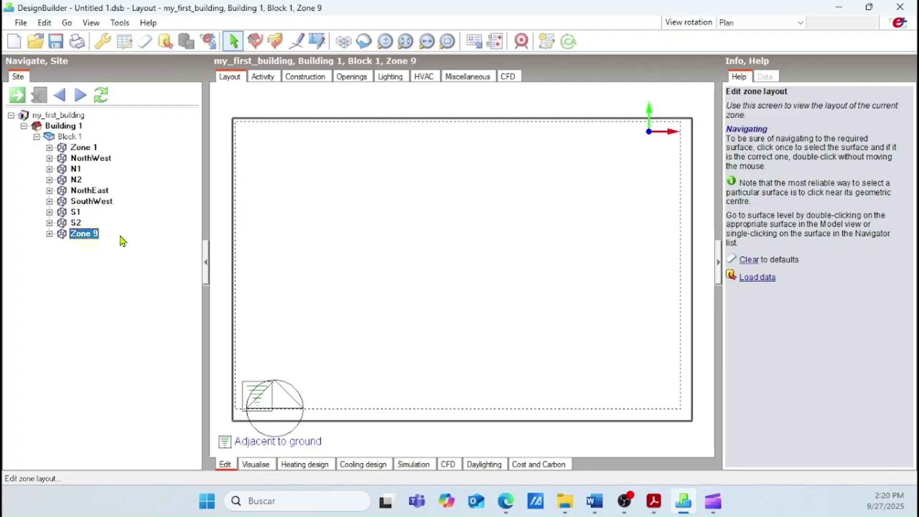
{"action": "left_click", "coordinate": [95, 232]}
{"action": "type", "text": "SouthEast"}
{"action": "key", "text": "Return"}
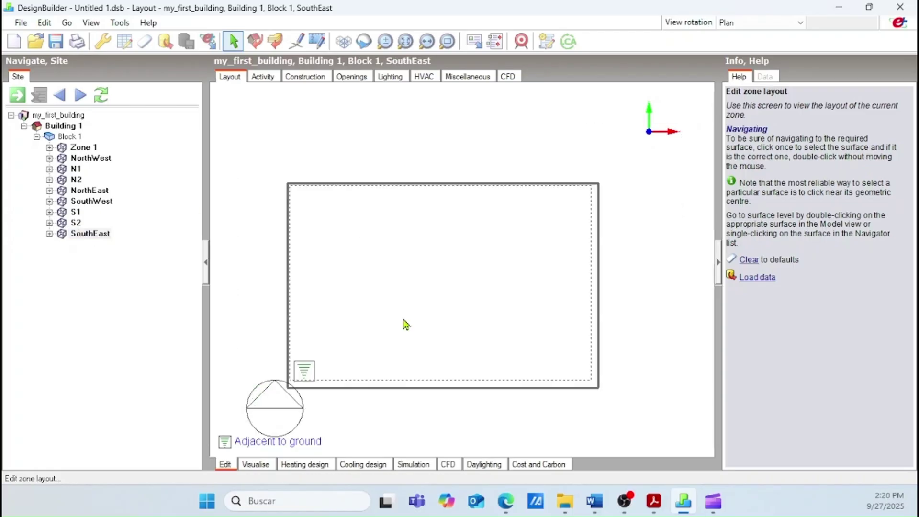
Check the zone names in the Block 1 plan and rename Zone 1, the central strip between the rooms, as Corridor.
{"action": "left_click", "coordinate": [66, 138]}
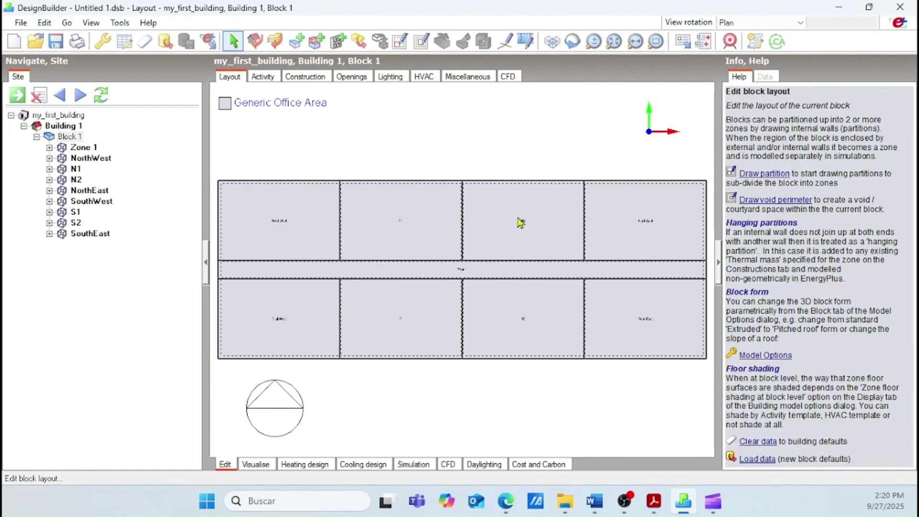
{"action": "scroll", "coordinate": [467, 267], "scroll_direction": "up", "scroll_amount": 2}
{"action": "scroll", "coordinate": [468, 270], "scroll_direction": "up", "scroll_amount": 3}
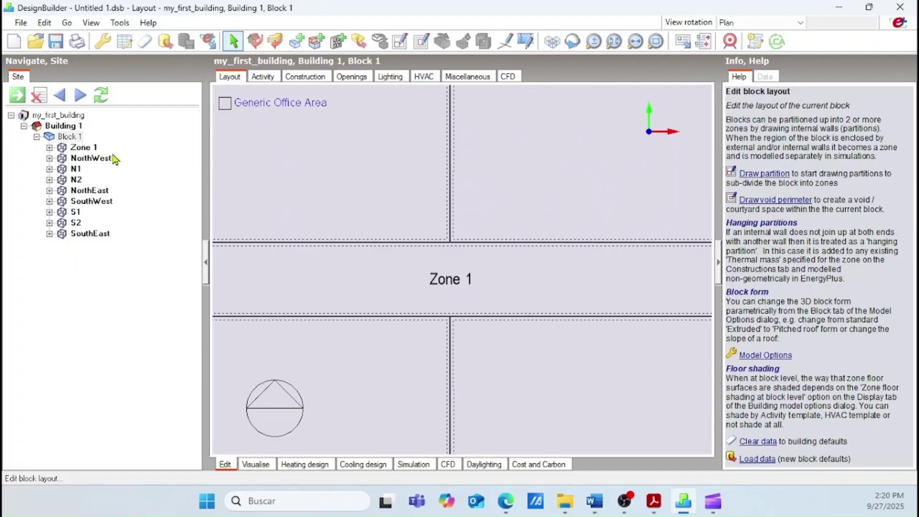
{"action": "scroll", "coordinate": [526, 320], "scroll_direction": "down", "scroll_amount": 2}
{"action": "scroll", "coordinate": [526, 320], "scroll_direction": "down", "scroll_amount": 4}
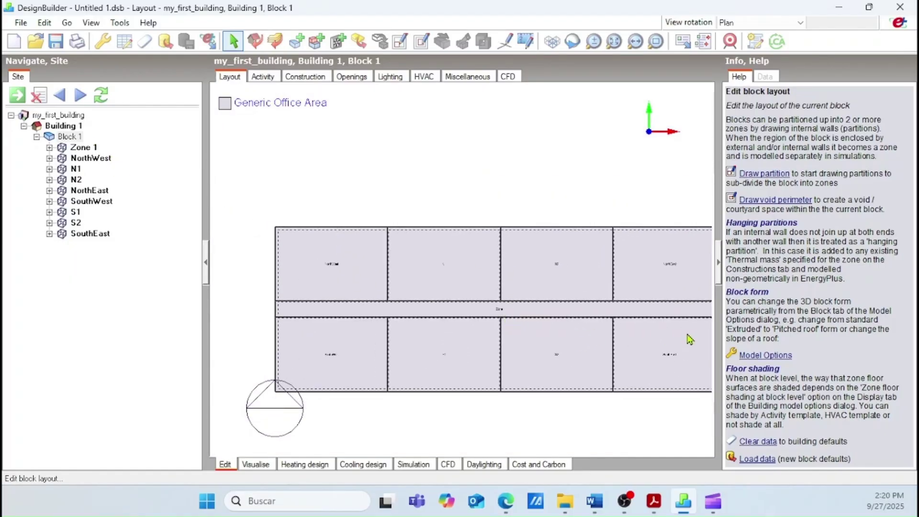
{"action": "scroll", "coordinate": [654, 333], "scroll_direction": "down", "scroll_amount": 3}
{"action": "scroll", "coordinate": [405, 287], "scroll_direction": "up", "scroll_amount": 5}
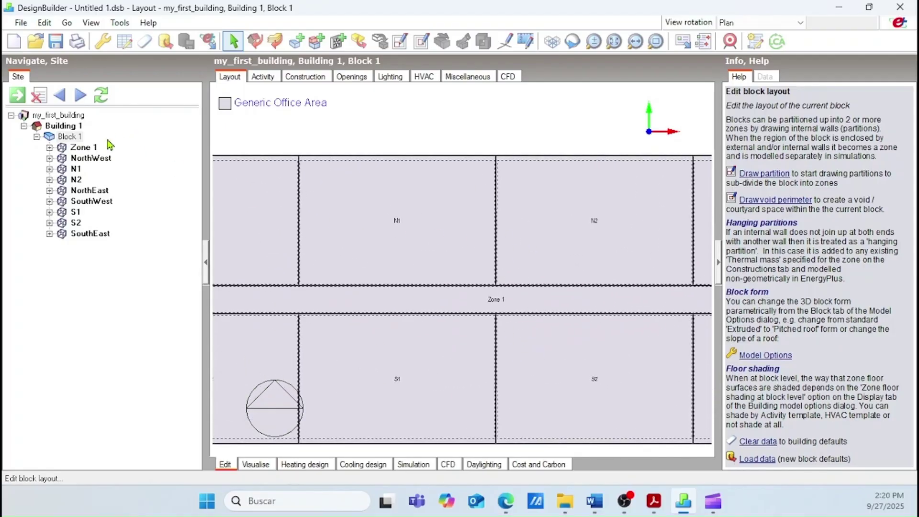
{"action": "left_click", "coordinate": [82, 149]}
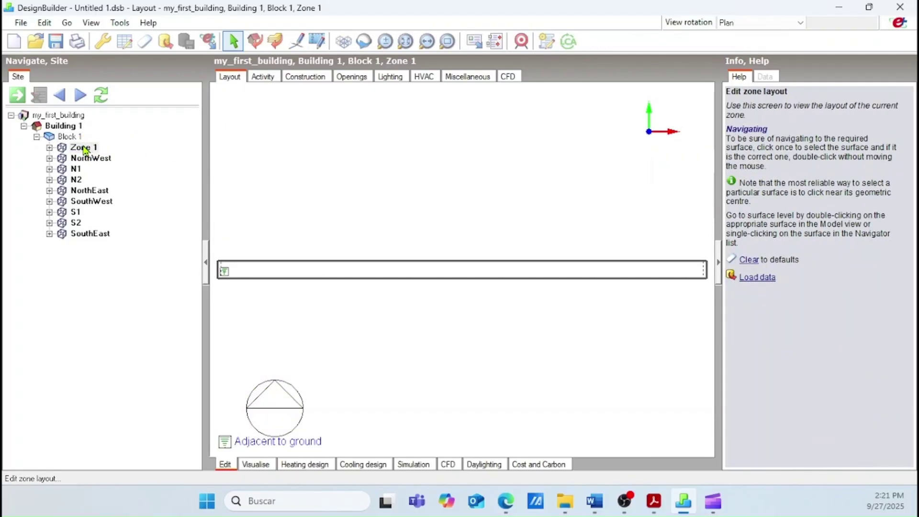
{"action": "left_click", "coordinate": [83, 148]}
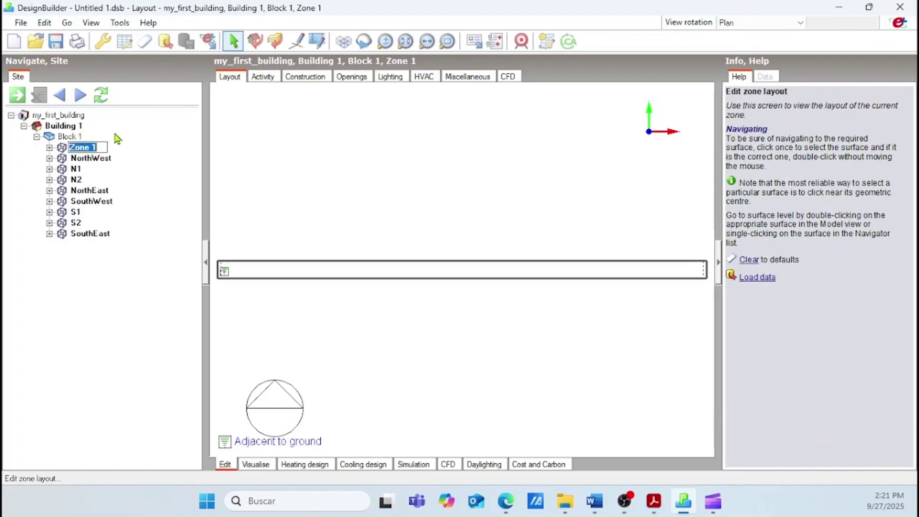
{"action": "type", "text": "Corridor"}
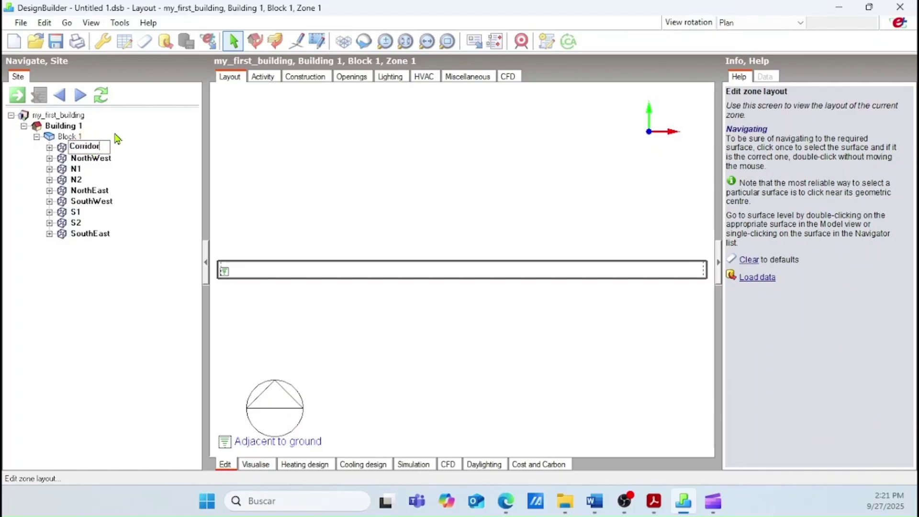
{"action": "key", "text": "Return"}
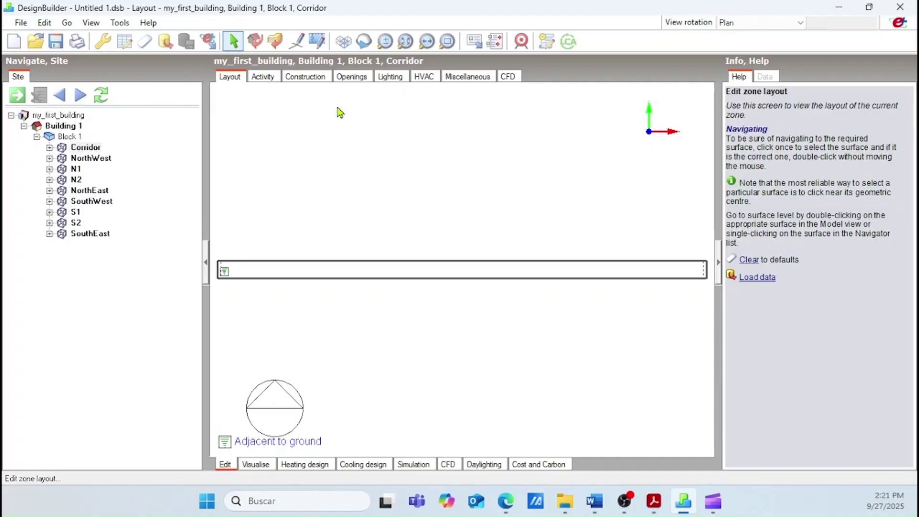
Show Block 1 in Axonometric view, then view the whole of Building 1.
{"action": "left_click", "coordinate": [70, 137]}
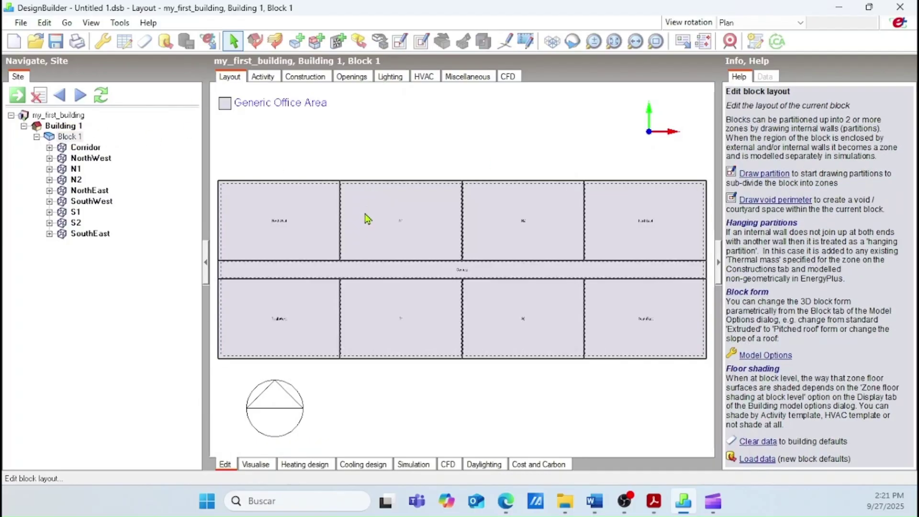
{"action": "left_click", "coordinate": [776, 24]}
{"action": "left_click", "coordinate": [771, 79]}
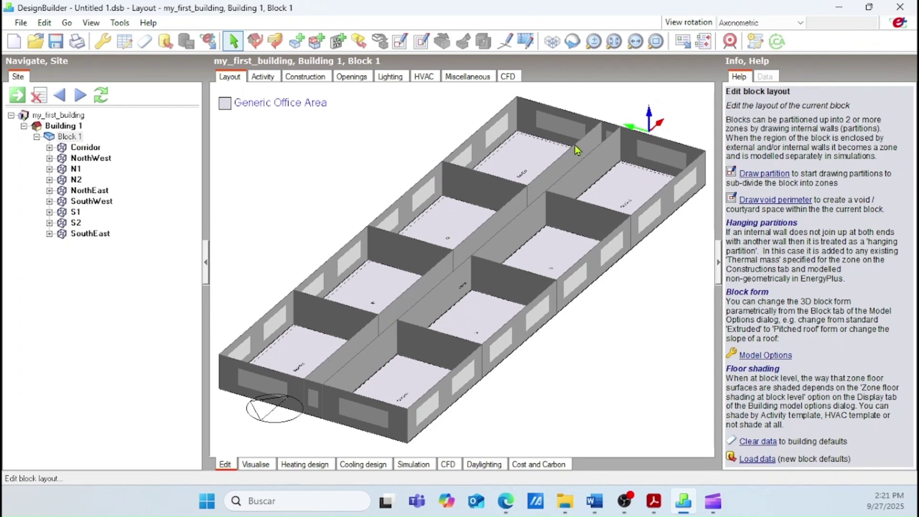
{"action": "left_click", "coordinate": [63, 126]}
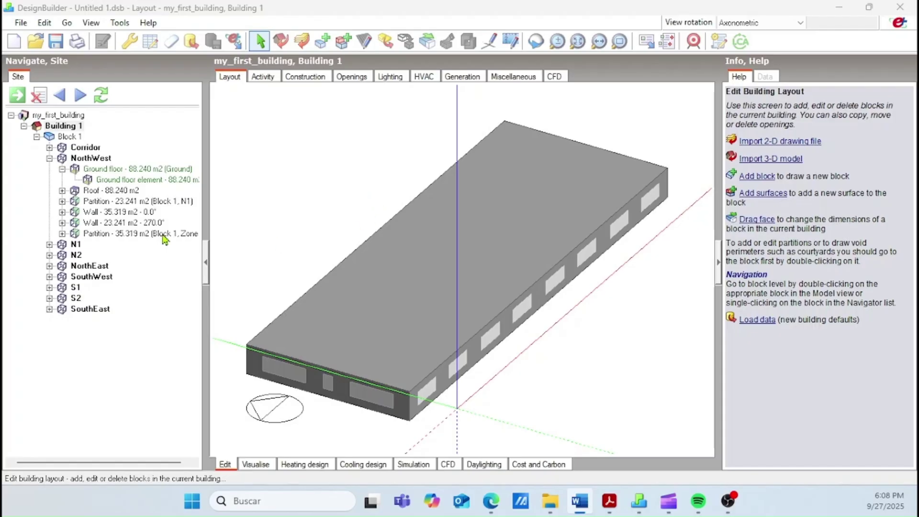
Examine the NorthWest zone's geometry and surface list, and open the layout of its ground floor surface.
{"action": "left_click", "coordinate": [84, 160]}
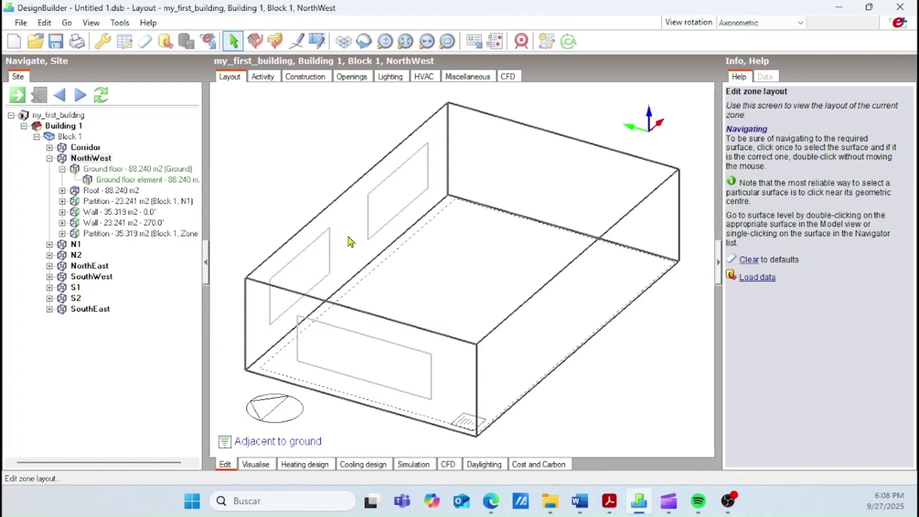
{"action": "scroll", "coordinate": [377, 254], "scroll_direction": "up", "scroll_amount": 2}
{"action": "scroll", "coordinate": [475, 246], "scroll_direction": "down", "scroll_amount": 1}
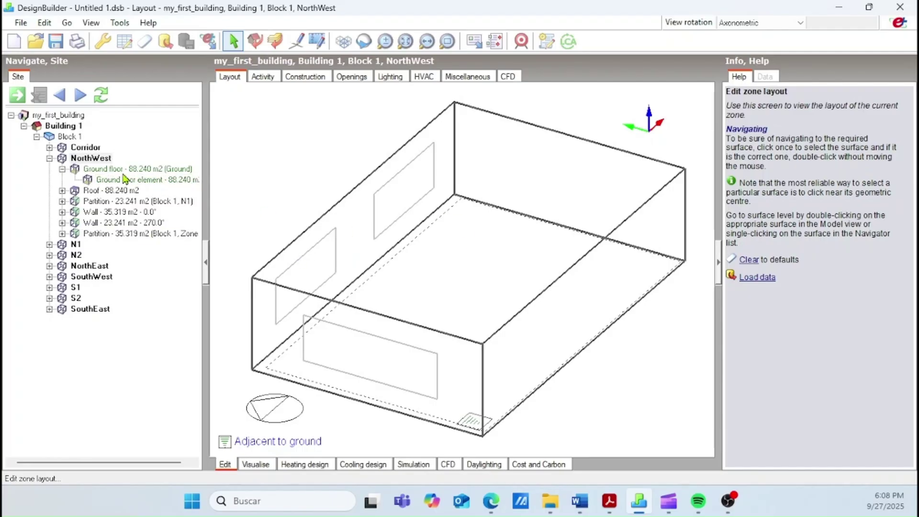
{"action": "left_click", "coordinate": [50, 160]}
{"action": "left_click", "coordinate": [50, 159]}
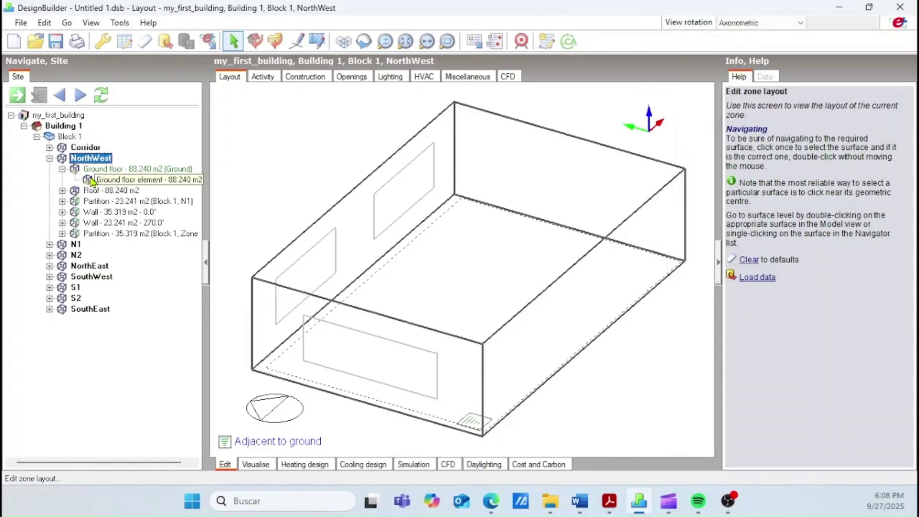
{"action": "left_click", "coordinate": [115, 170]}
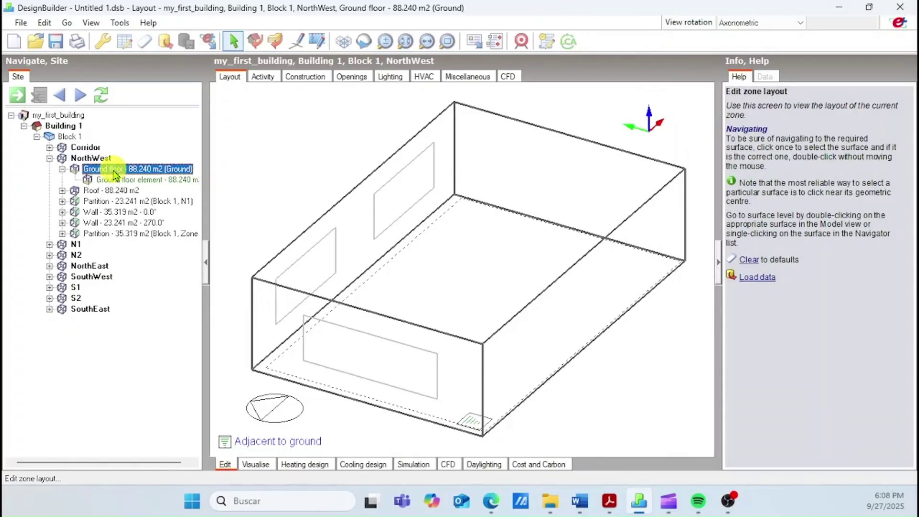
{"action": "double_click", "coordinate": [115, 170]}
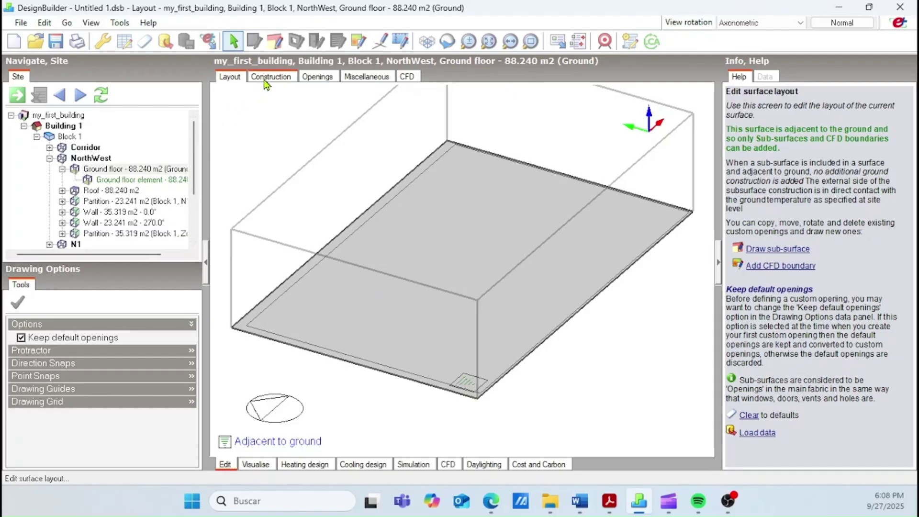
{"action": "left_click", "coordinate": [140, 173]}
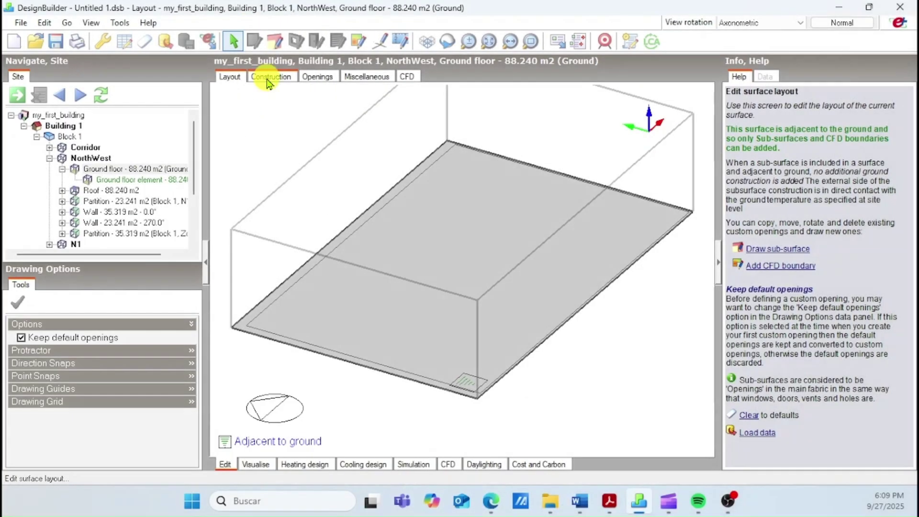
Review the adjacency options in the NorthWest ground floor's construction data and set Adjacency to 2-Not adjacent to ground.
{"action": "left_click", "coordinate": [270, 78]}
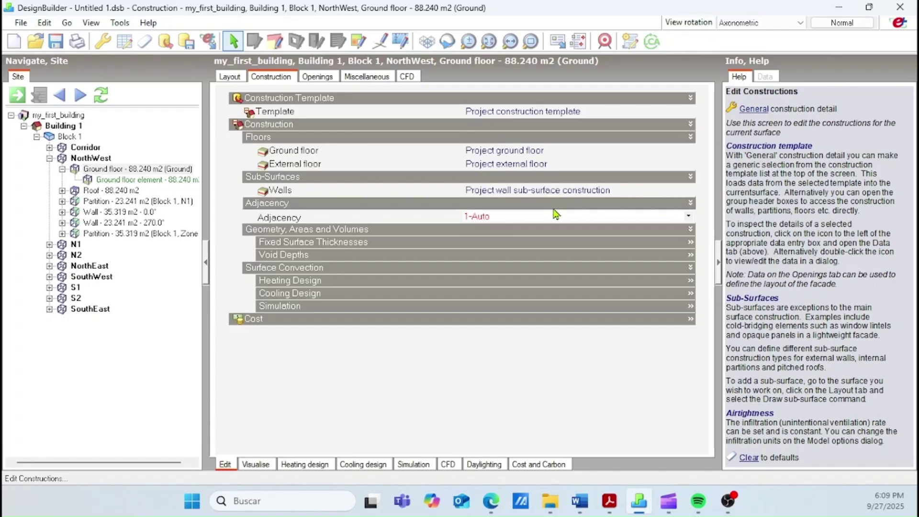
{"action": "left_click", "coordinate": [510, 220]}
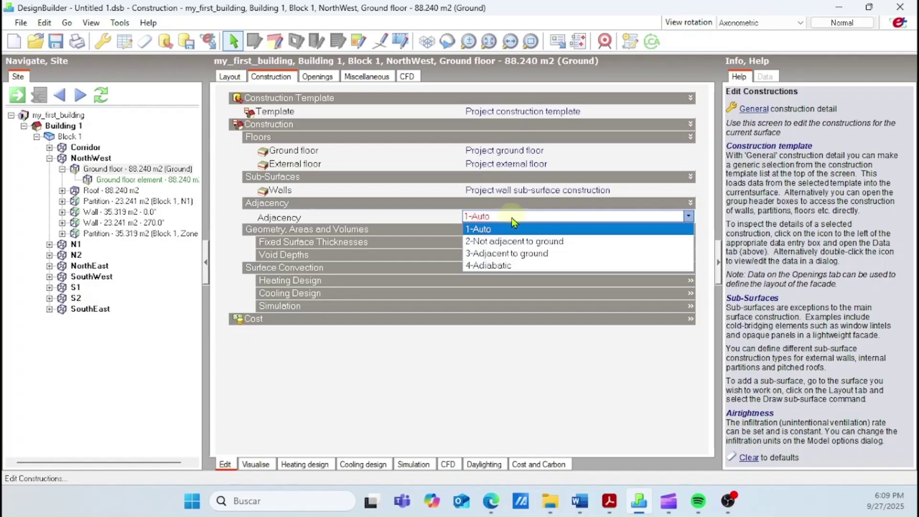
{"action": "left_click", "coordinate": [511, 221]}
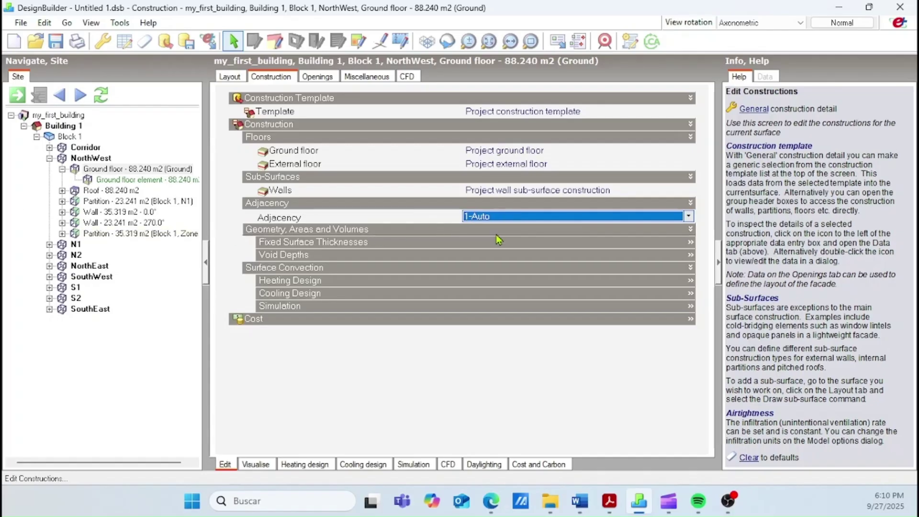
{"action": "left_click", "coordinate": [521, 221]}
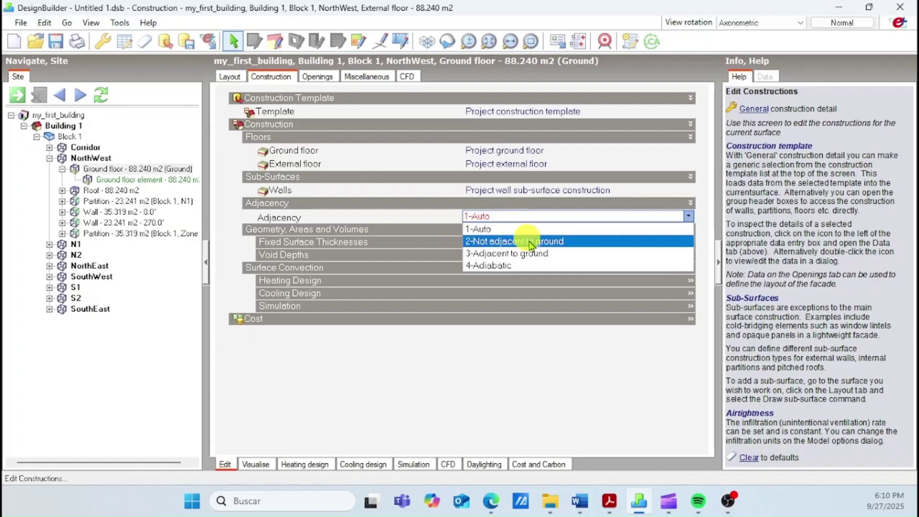
{"action": "left_click", "coordinate": [562, 241]}
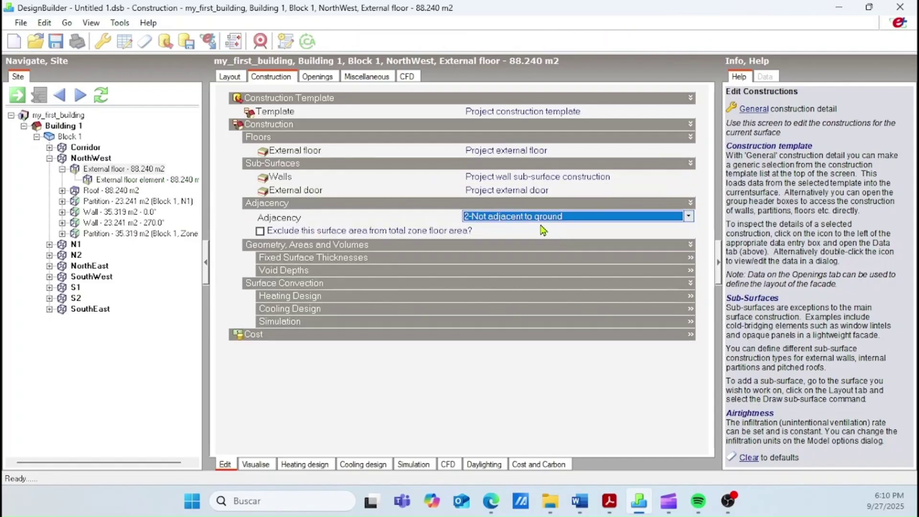
Check the NorthWest floor's layout and set its construction Adjacency back to 1-Auto.
{"action": "left_click", "coordinate": [230, 78]}
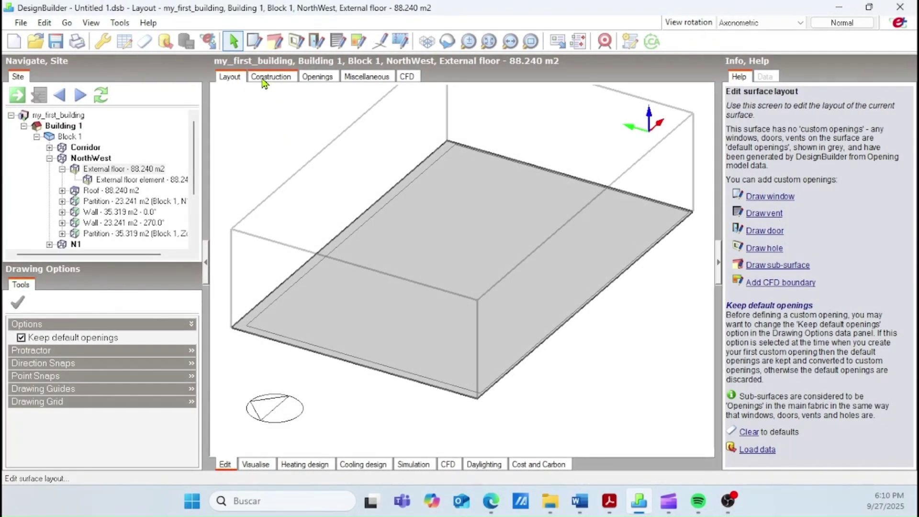
{"action": "left_click", "coordinate": [263, 79]}
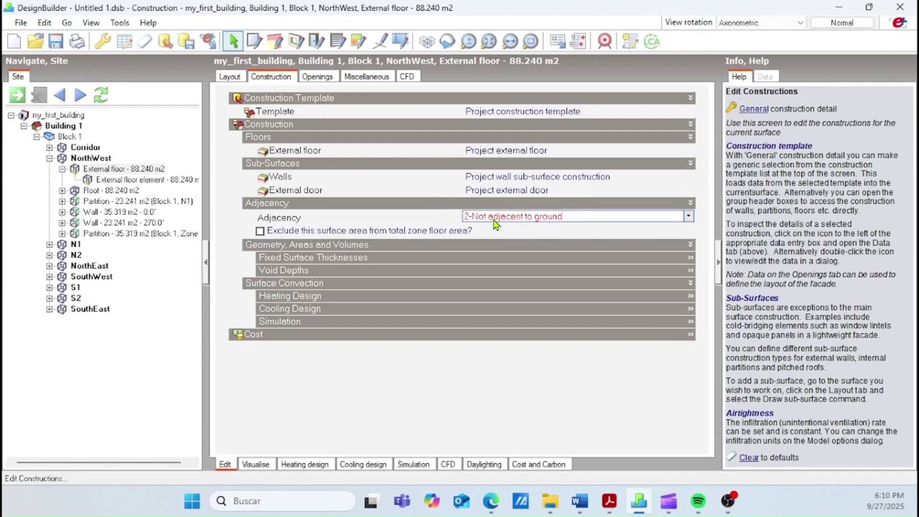
{"action": "left_click", "coordinate": [484, 216]}
{"action": "left_click", "coordinate": [498, 230]}
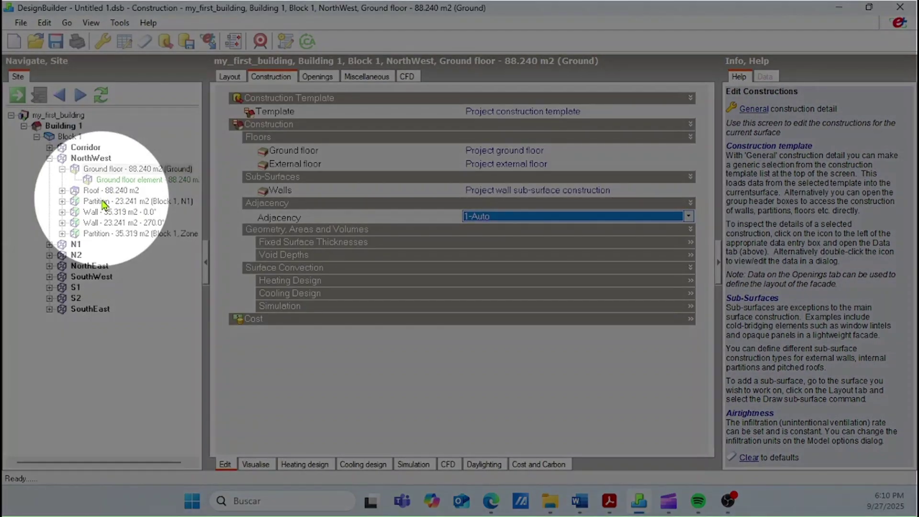
View the construction data and layout of the NorthWest zone's partition shared with N1.
{"action": "left_click", "coordinate": [104, 201]}
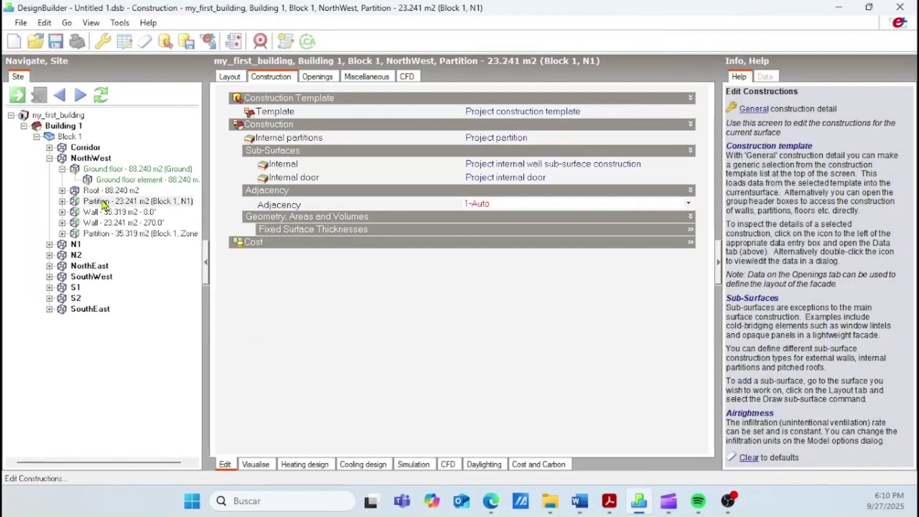
{"action": "left_click", "coordinate": [230, 78]}
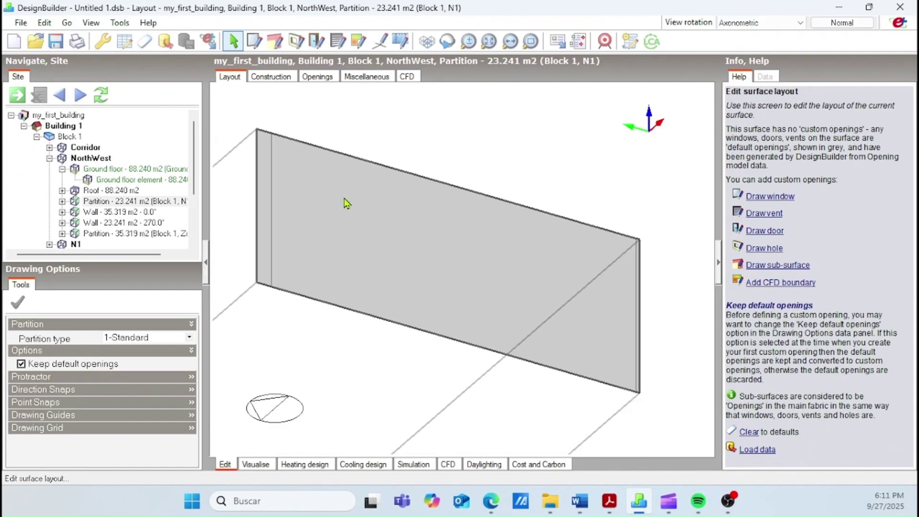
Set the Adjacency of the NorthWest zone's partition shared with N1 to 4-Adiabatic and view its layout.
{"action": "left_click", "coordinate": [271, 77]}
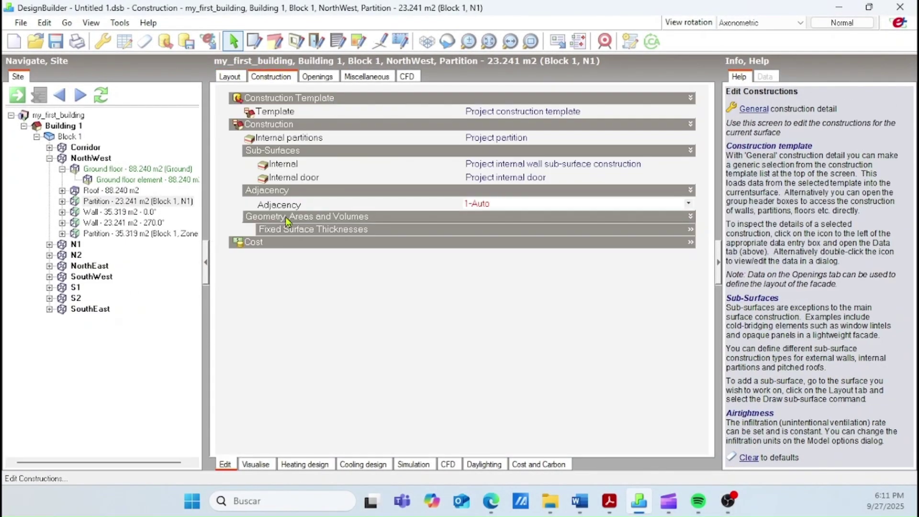
{"action": "left_click", "coordinate": [583, 207]}
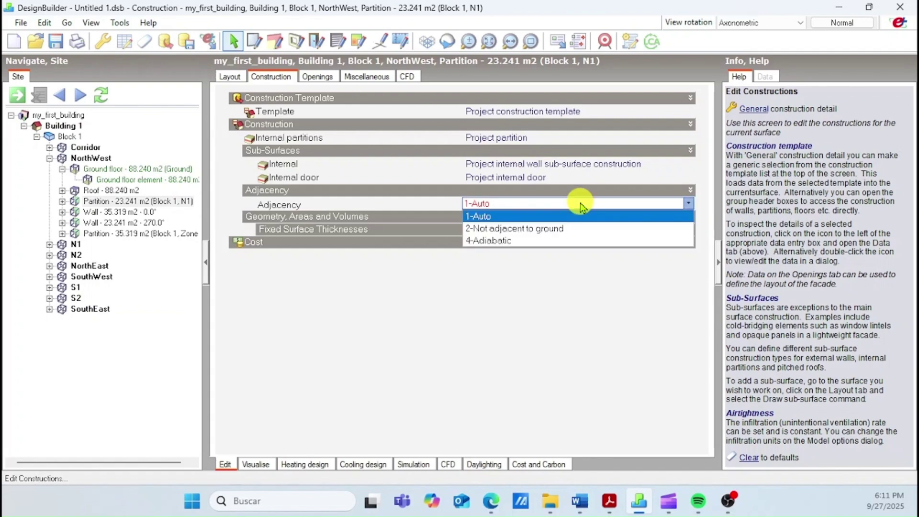
{"action": "left_click", "coordinate": [573, 245]}
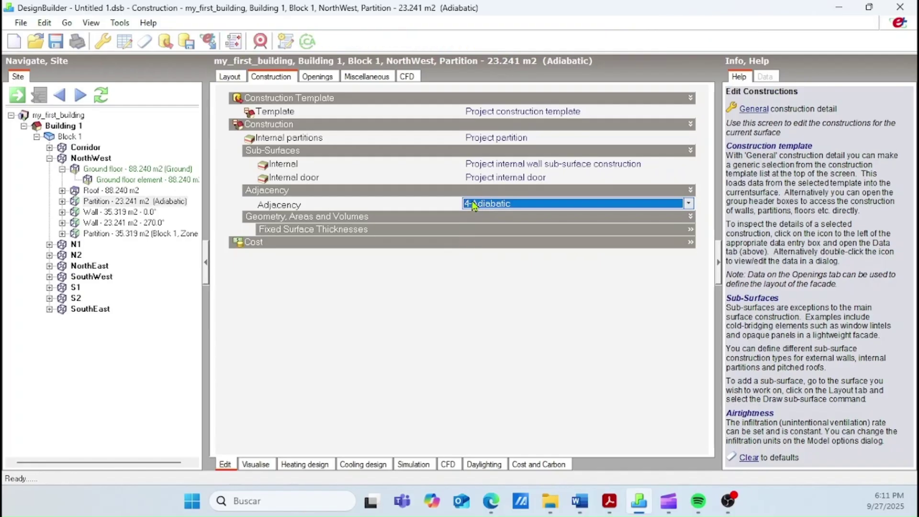
{"action": "left_click", "coordinate": [229, 78]}
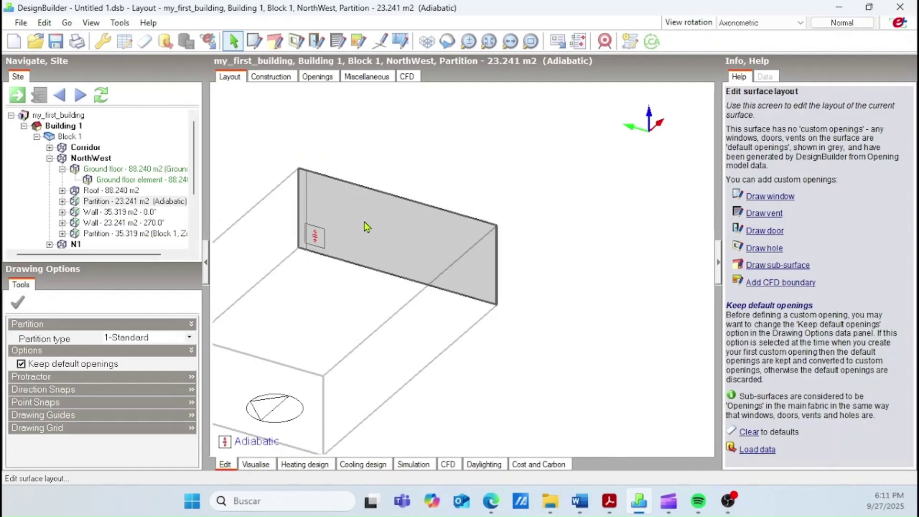
Set the Adjacency of the NorthWest zone's adiabatic partition back to 1-Auto in its construction data.
{"action": "left_click", "coordinate": [277, 81]}
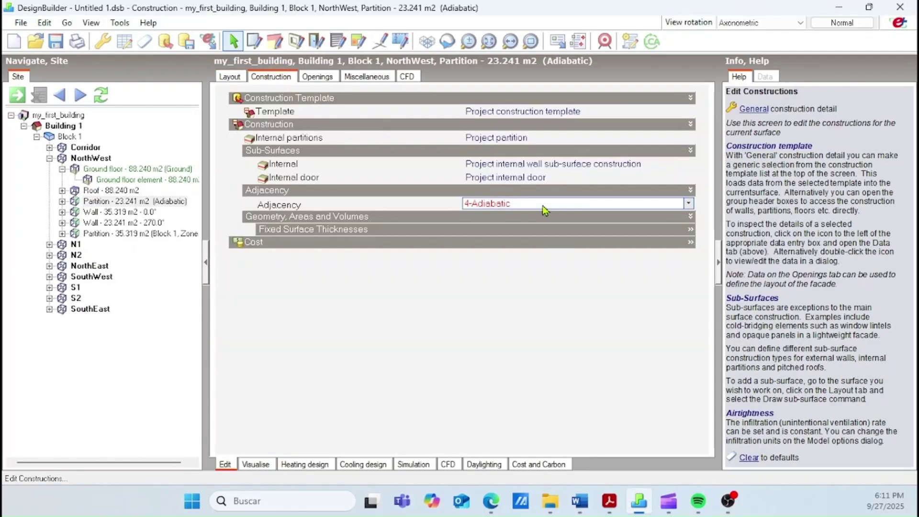
{"action": "left_click", "coordinate": [544, 209]}
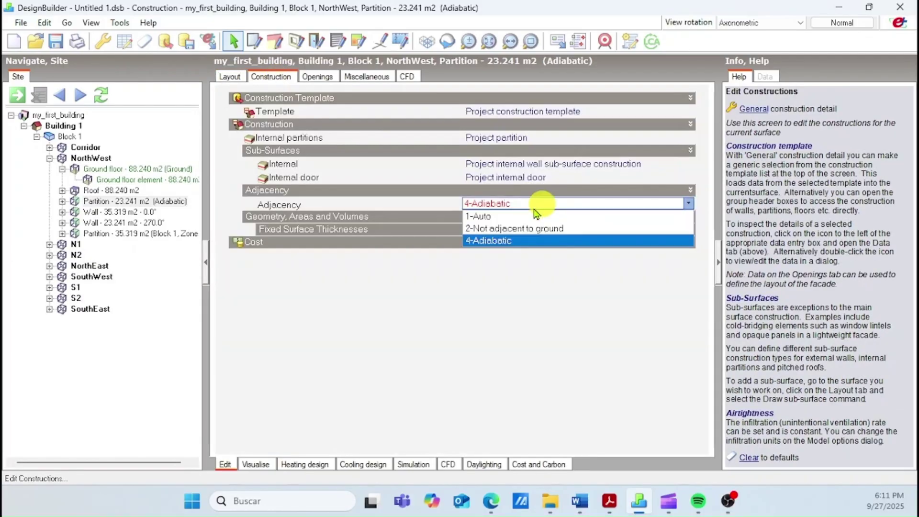
{"action": "left_click", "coordinate": [515, 216]}
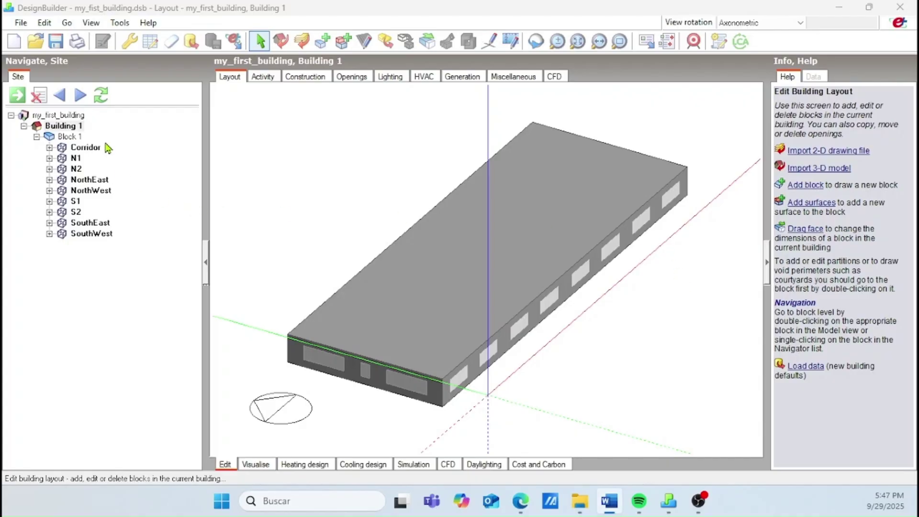
Open Building 1's construction data and view the definition of its external wall construction, the 225 mm uninsulated solid brick wall.
{"action": "left_click", "coordinate": [61, 127]}
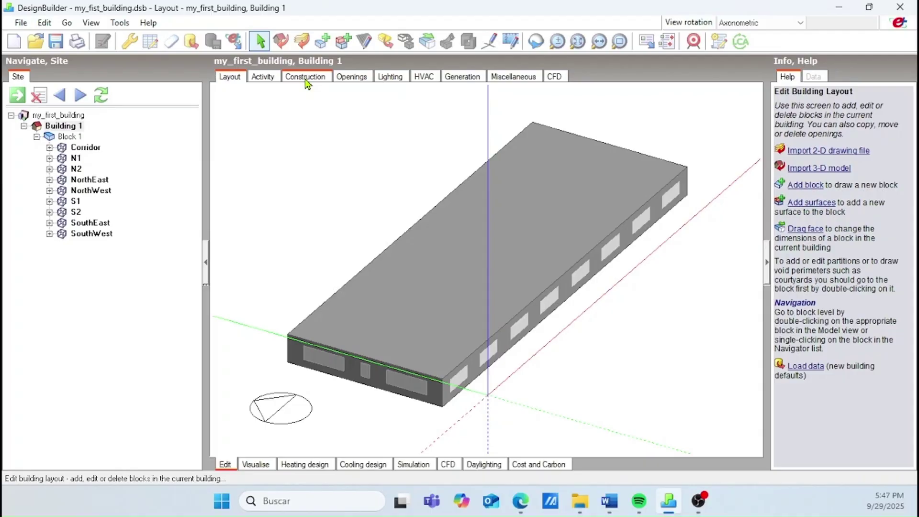
{"action": "left_click", "coordinate": [306, 82]}
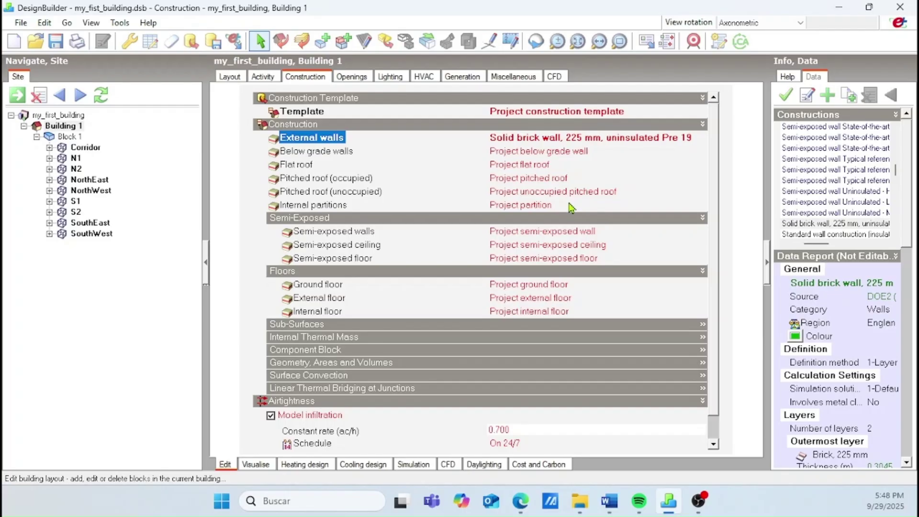
{"action": "left_click", "coordinate": [543, 140]}
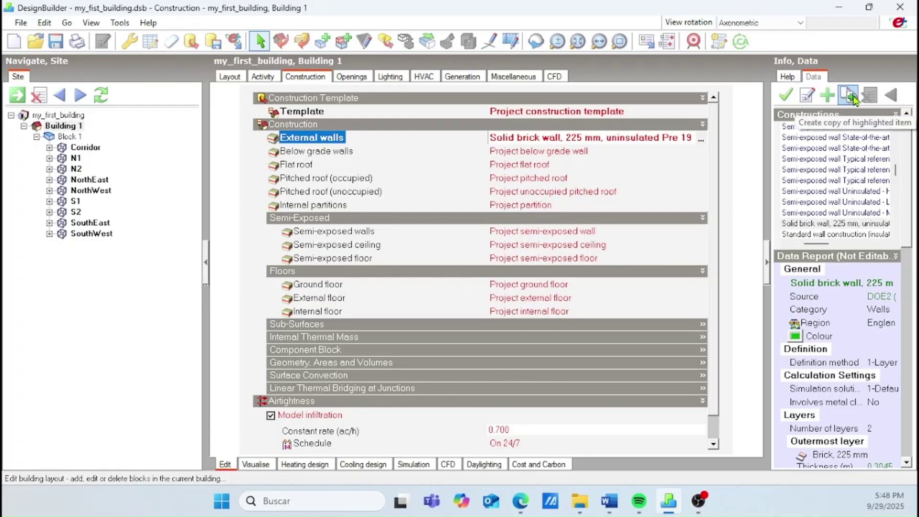
{"action": "left_click", "coordinate": [808, 95]}
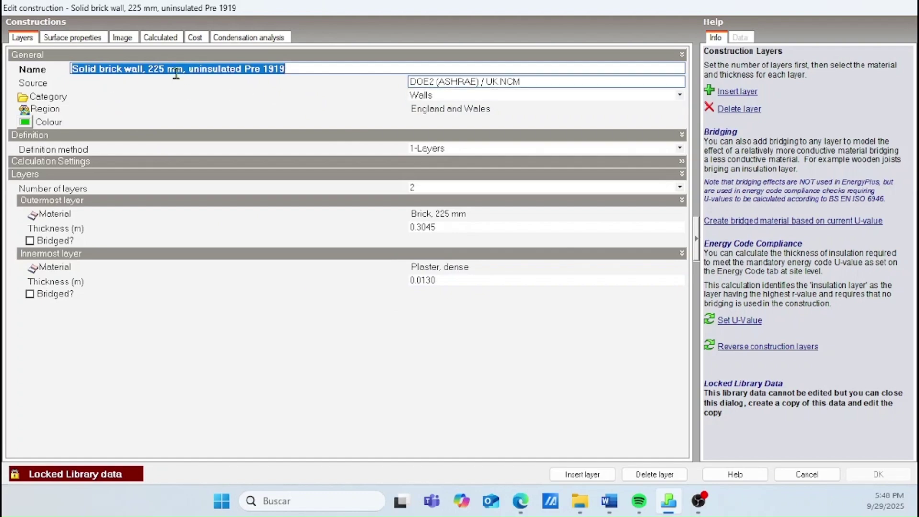
Review the solid brick wall's surface properties, cross-section image, calculated data and cost, and close its definition.
{"action": "left_click", "coordinate": [72, 39]}
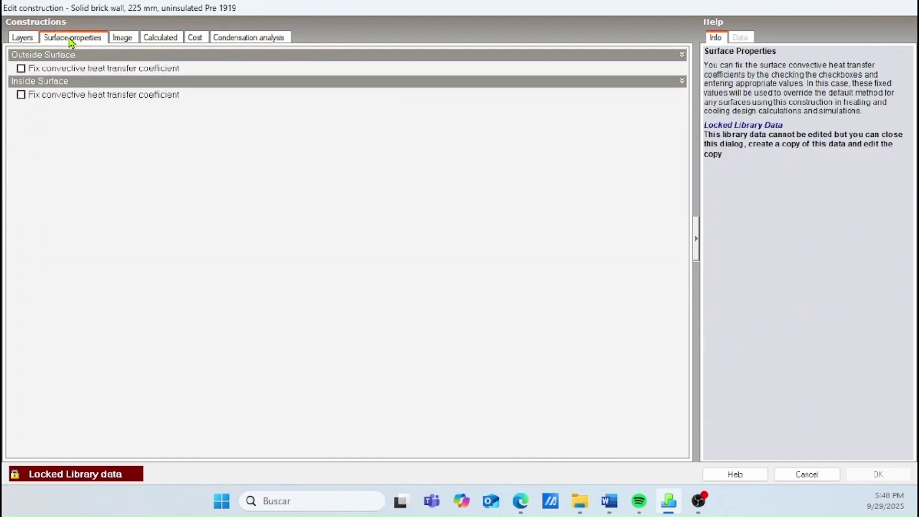
{"action": "left_click", "coordinate": [127, 42]}
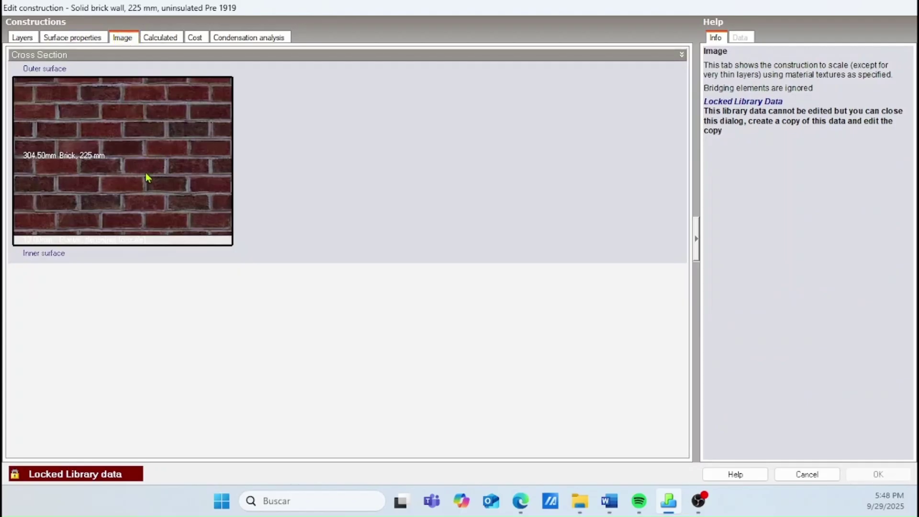
{"action": "left_click", "coordinate": [159, 40]}
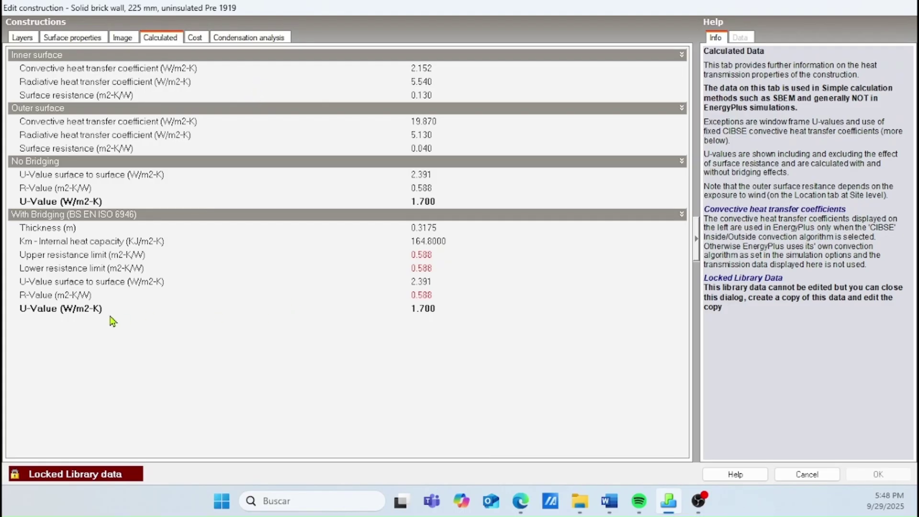
{"action": "left_click", "coordinate": [195, 37]}
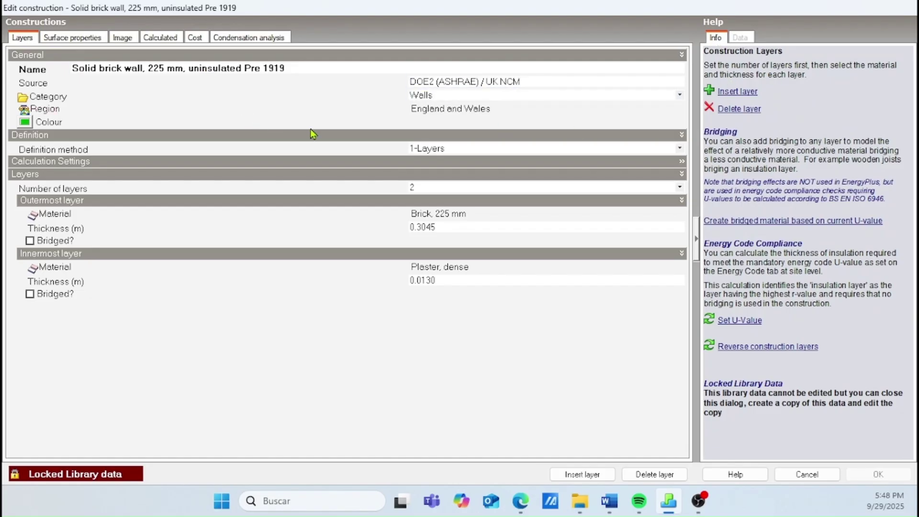
{"action": "left_click", "coordinate": [808, 475]}
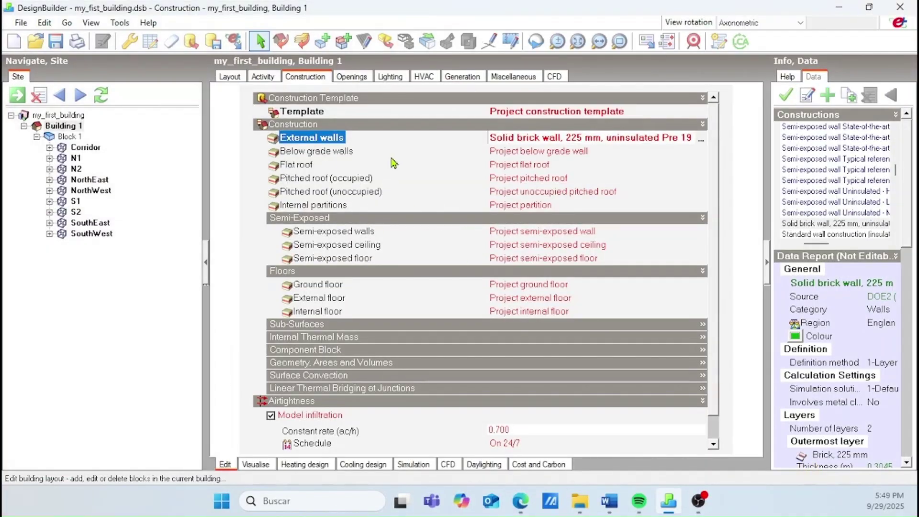
Browse the library of wall constructions and assign Solid brick wall, 225 mm, uninsulated Pre 1919 to the external walls.
{"action": "left_click", "coordinate": [702, 140]}
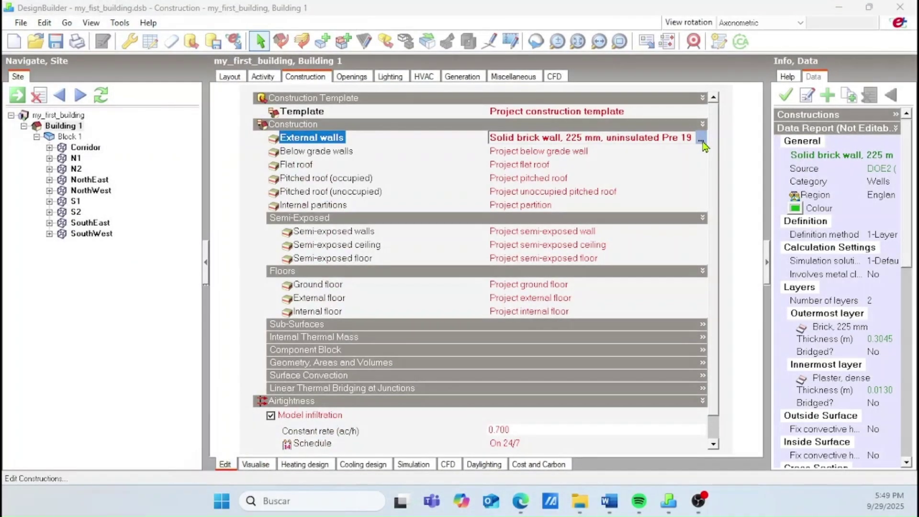
{"action": "left_click", "coordinate": [701, 138]}
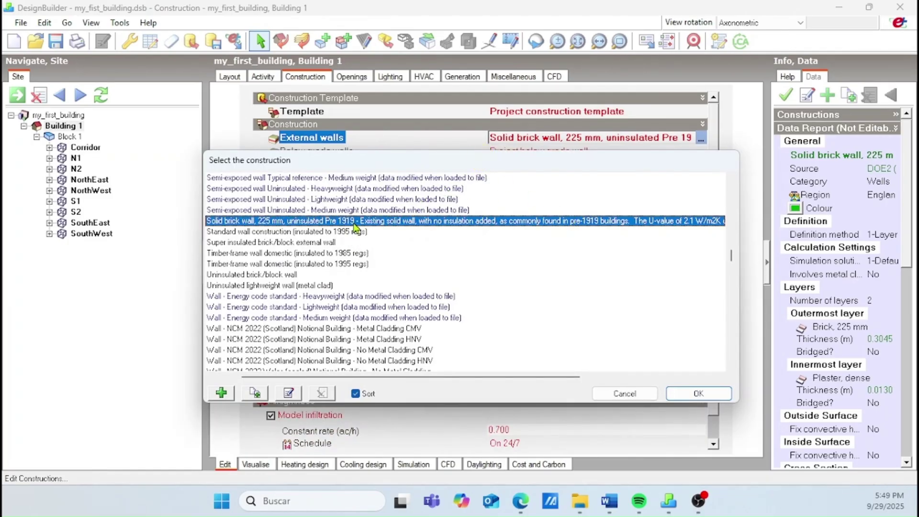
{"action": "left_click", "coordinate": [339, 233]}
{"action": "scroll", "coordinate": [340, 283], "scroll_direction": "down", "scroll_amount": 4}
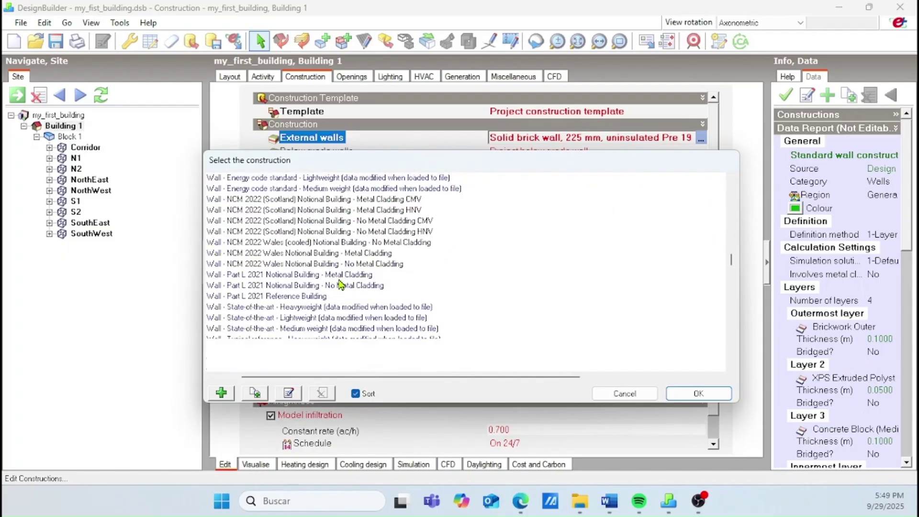
{"action": "scroll", "coordinate": [341, 285], "scroll_direction": "up", "scroll_amount": 6}
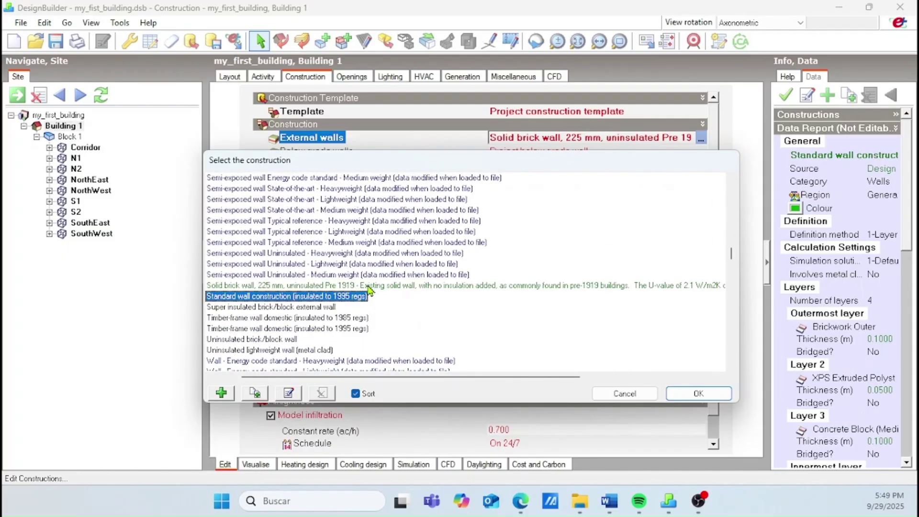
{"action": "left_click", "coordinate": [369, 286]}
{"action": "left_click", "coordinate": [700, 393]}
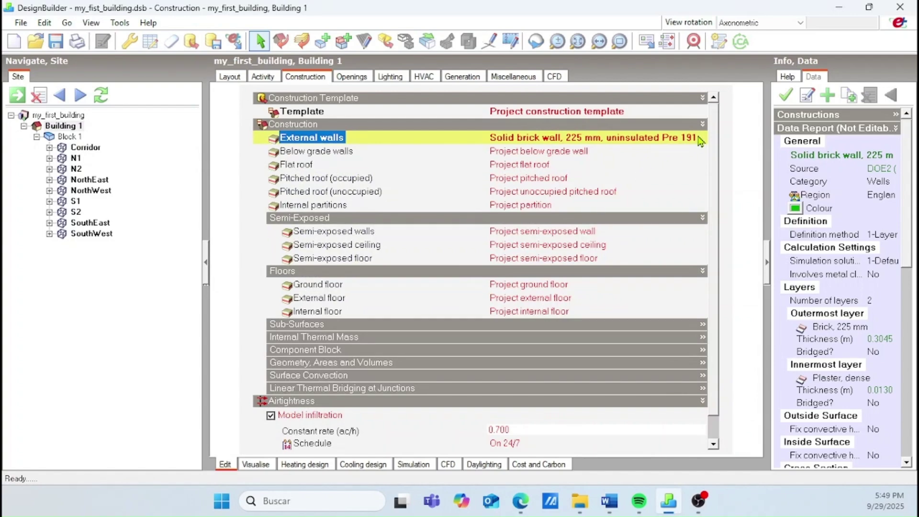
Look through the external wall construction list again, keeping the 225 mm solid brick wall selected, and accept it.
{"action": "left_click", "coordinate": [682, 141]}
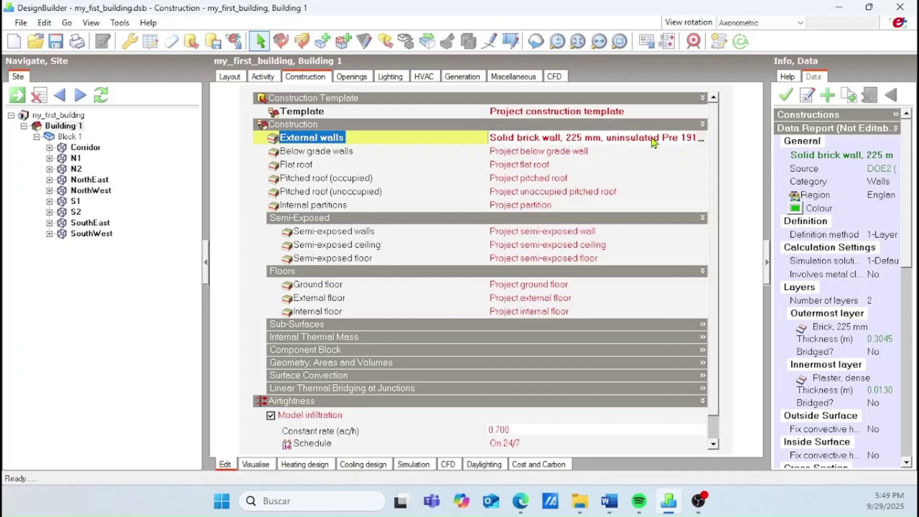
{"action": "left_click", "coordinate": [701, 140]}
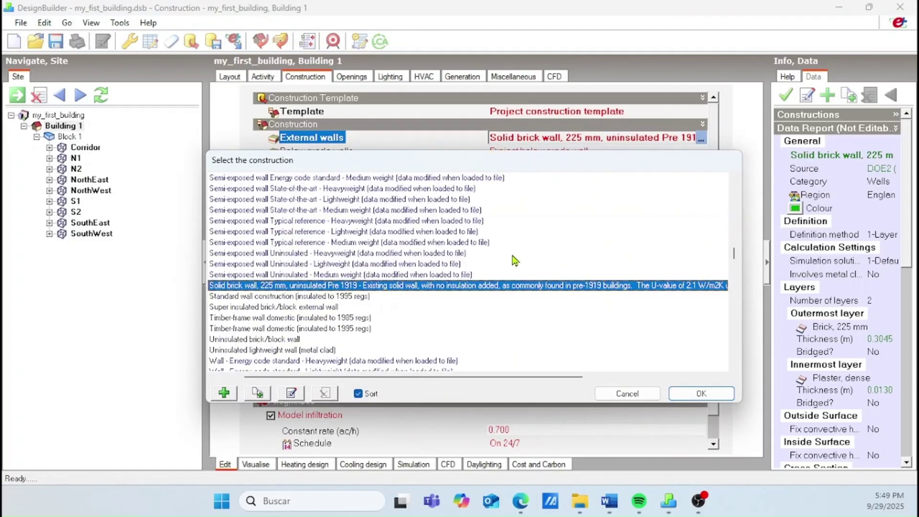
{"action": "scroll", "coordinate": [499, 267], "scroll_direction": "down", "scroll_amount": 1}
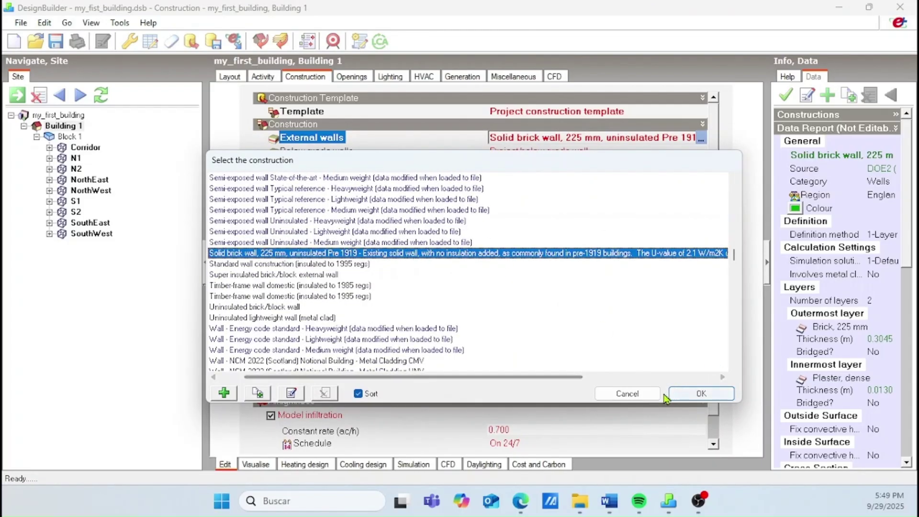
{"action": "left_click", "coordinate": [696, 393]}
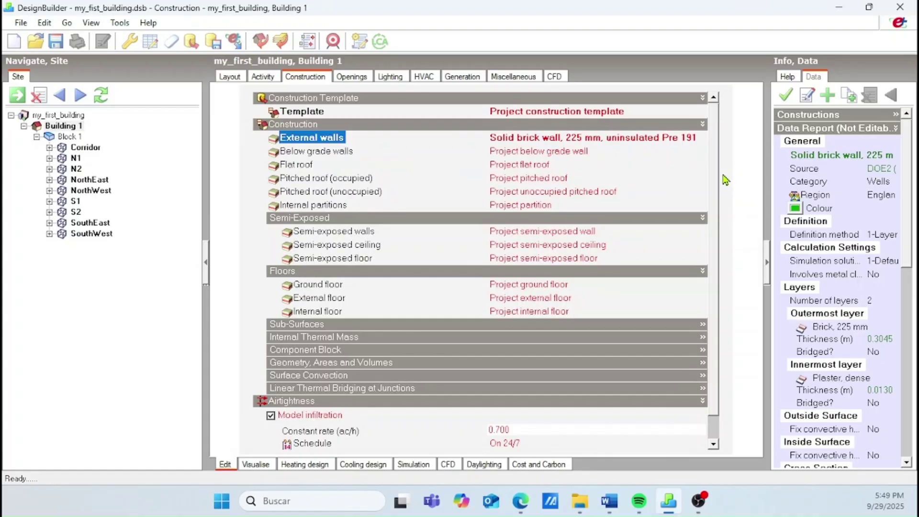
Create a new external wall construction named Wall_test_construction and set its number of layers to 3.
{"action": "left_click", "coordinate": [635, 139]}
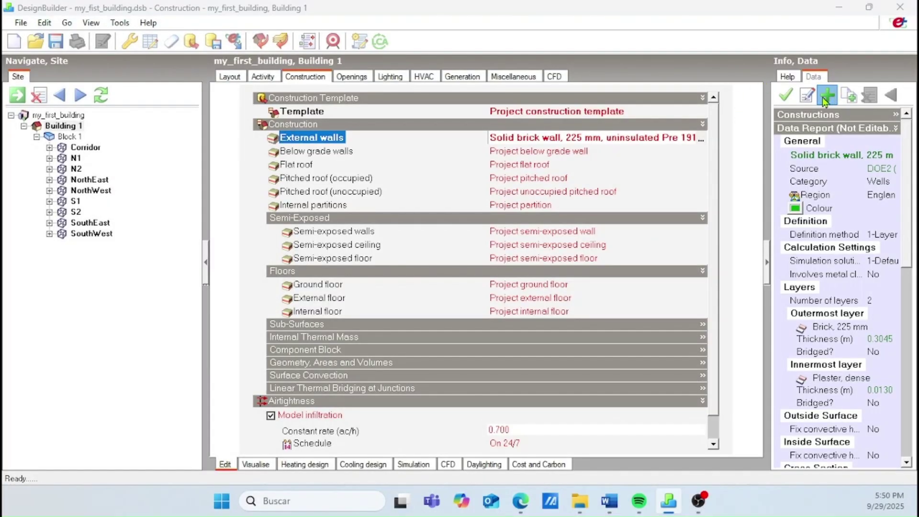
{"action": "left_click", "coordinate": [825, 98]}
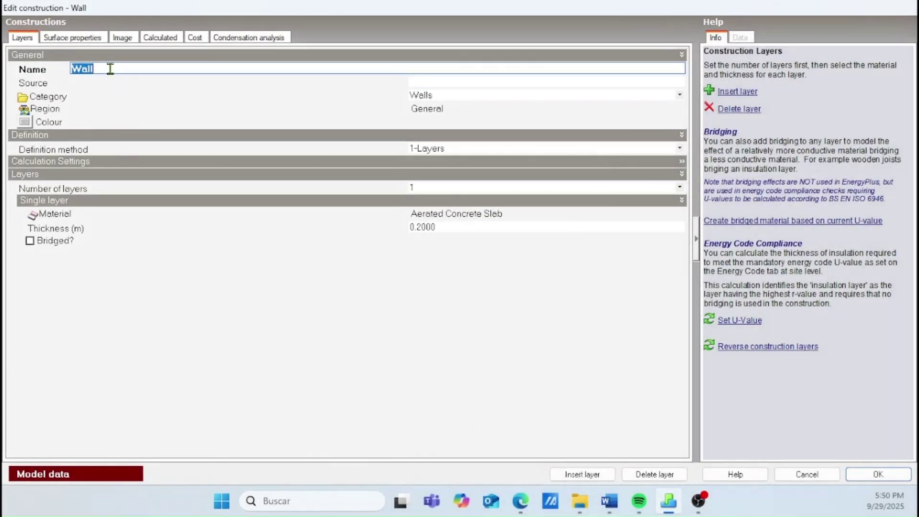
{"action": "left_click", "coordinate": [110, 69]}
{"action": "type", "text": "_test_construction"}
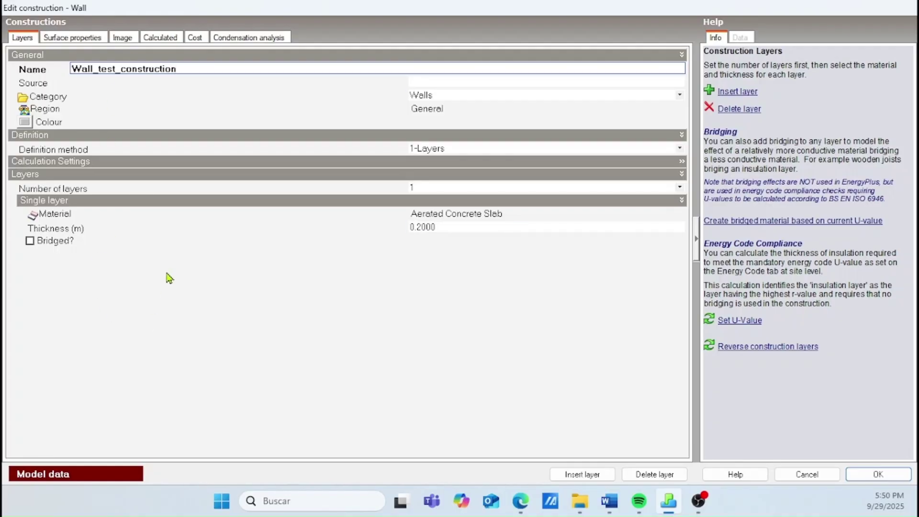
{"action": "left_click", "coordinate": [487, 187]}
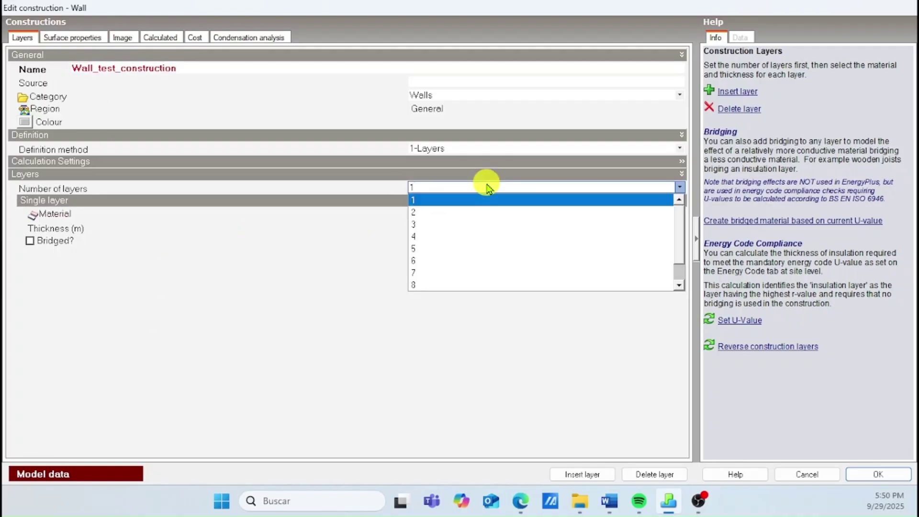
{"action": "left_click", "coordinate": [433, 222]}
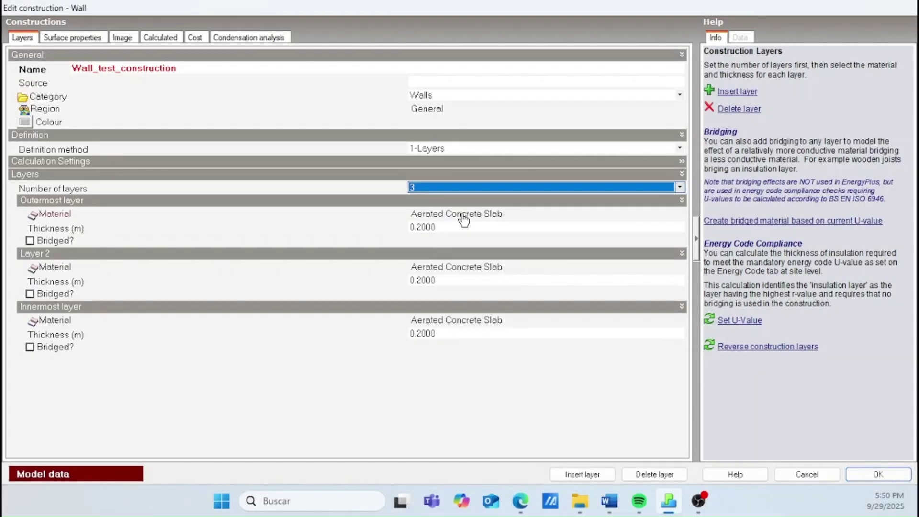
Assign the material Cement/plaster/mortar - cement to the outermost layer and check its thickness field.
{"action": "left_click", "coordinate": [464, 219]}
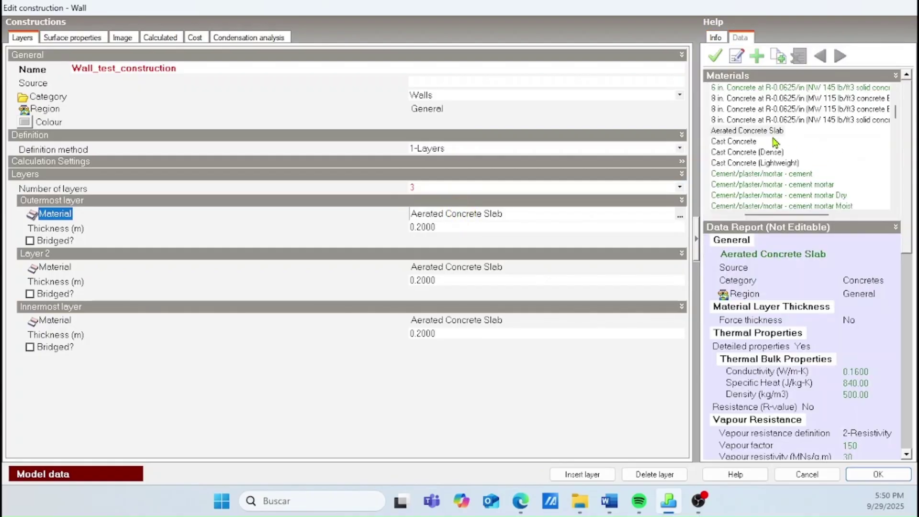
{"action": "left_click", "coordinate": [788, 173]}
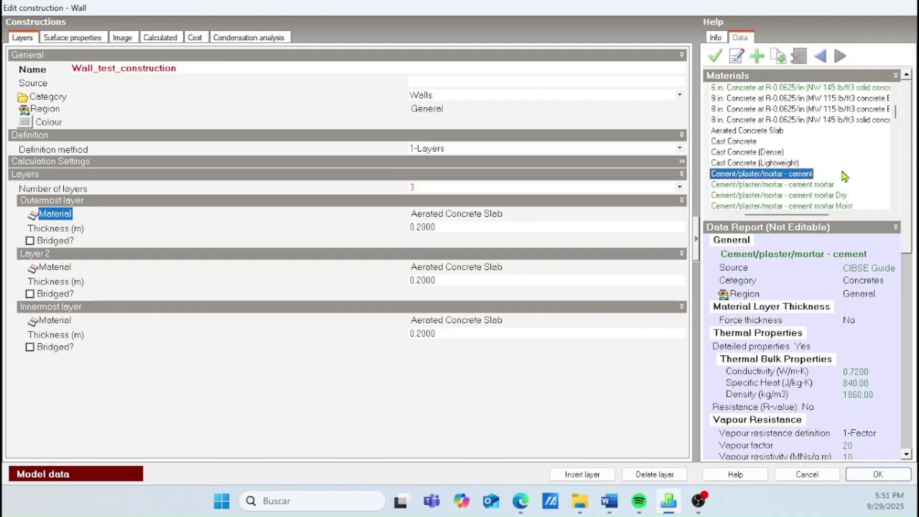
{"action": "double_click", "coordinate": [767, 176]}
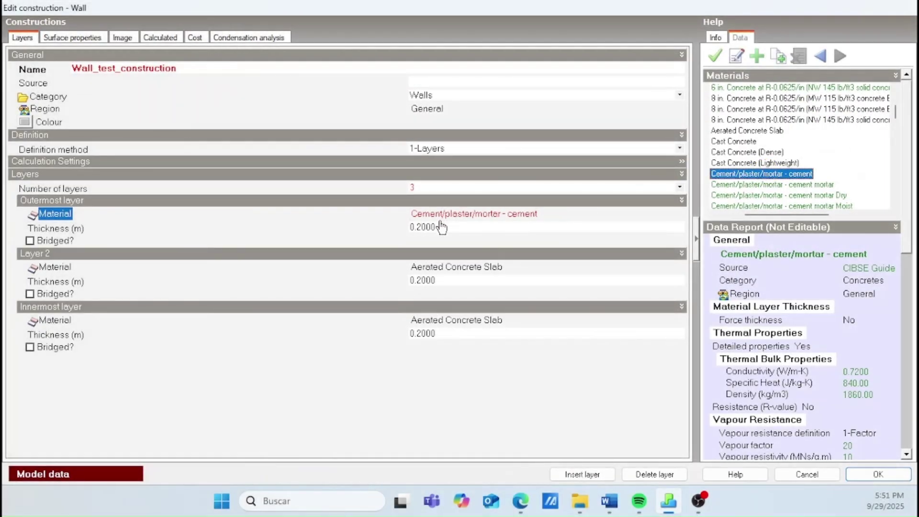
{"action": "left_click", "coordinate": [440, 228]}
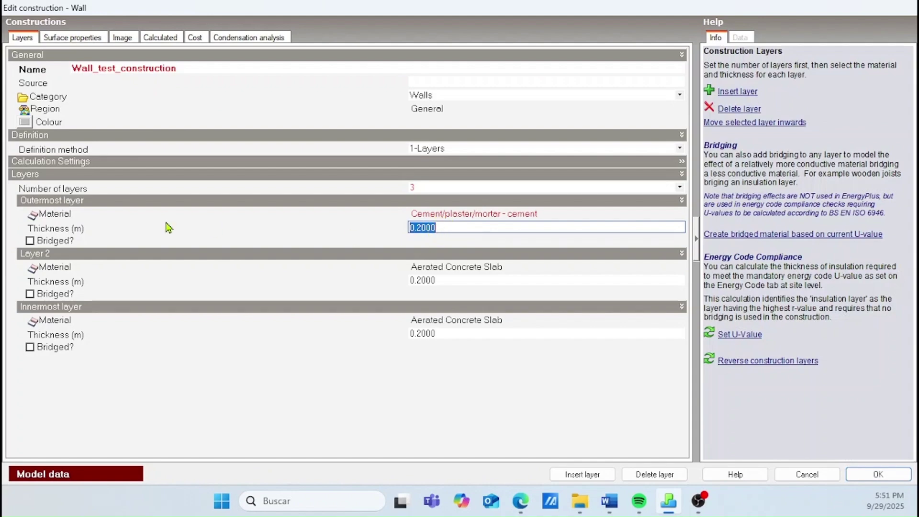
{"action": "left_click", "coordinate": [446, 229]}
Assign the material Brick - burned from the Brick and blockwork category to layer 2 of the wall construction.
{"action": "left_click", "coordinate": [485, 269]}
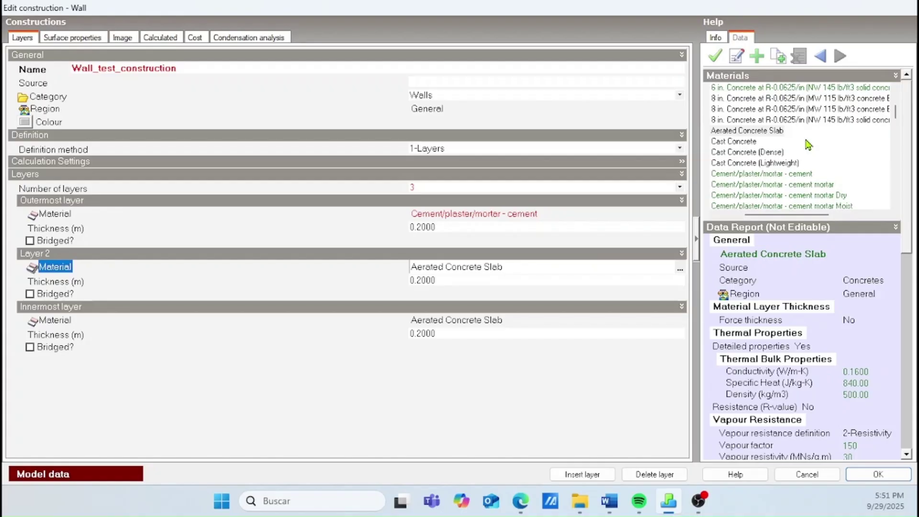
{"action": "left_click", "coordinate": [756, 131]}
{"action": "scroll", "coordinate": [790, 152], "scroll_direction": "up", "scroll_amount": 2}
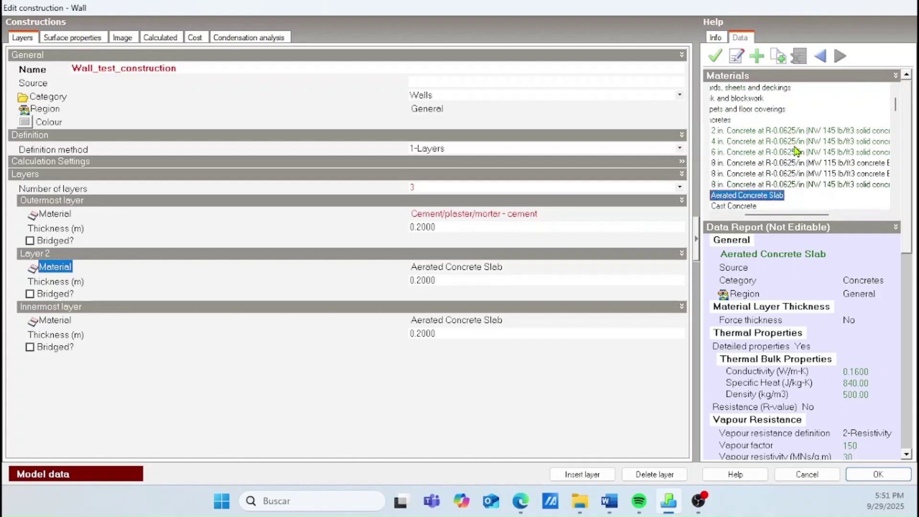
{"action": "scroll", "coordinate": [797, 151], "scroll_direction": "up", "scroll_amount": 1}
{"action": "left_click_drag", "start_coordinate": [779, 215], "coordinate": [708, 213]}
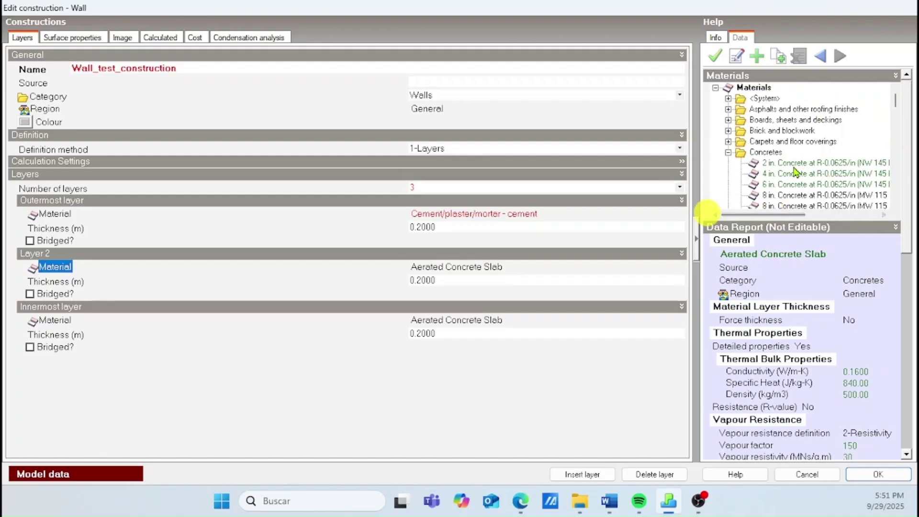
{"action": "scroll", "coordinate": [795, 172], "scroll_direction": "down", "scroll_amount": 8}
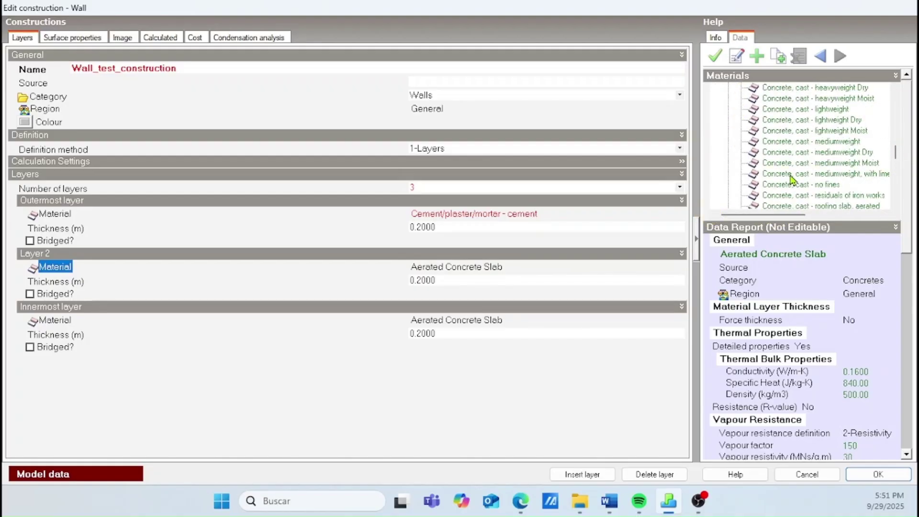
{"action": "scroll", "coordinate": [791, 179], "scroll_direction": "up", "scroll_amount": 8}
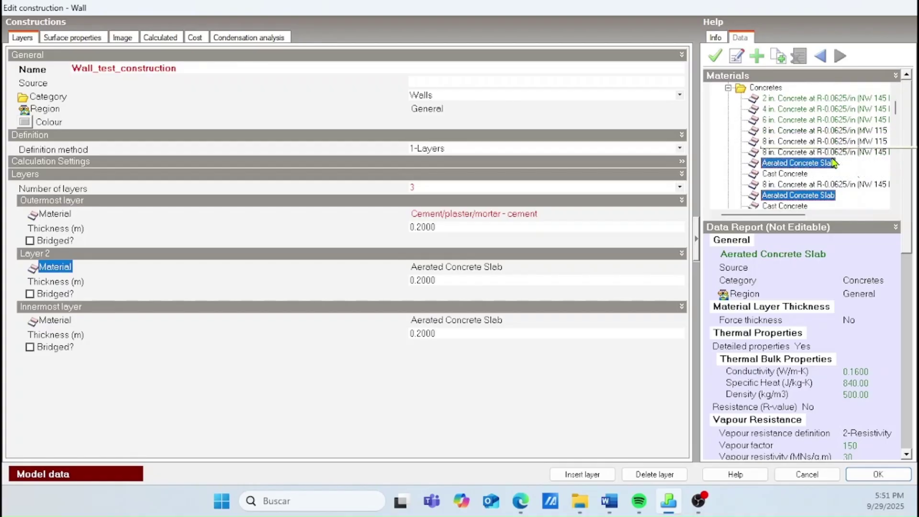
{"action": "scroll", "coordinate": [834, 163], "scroll_direction": "down", "scroll_amount": 1}
{"action": "scroll", "coordinate": [833, 162], "scroll_direction": "up", "scroll_amount": 2}
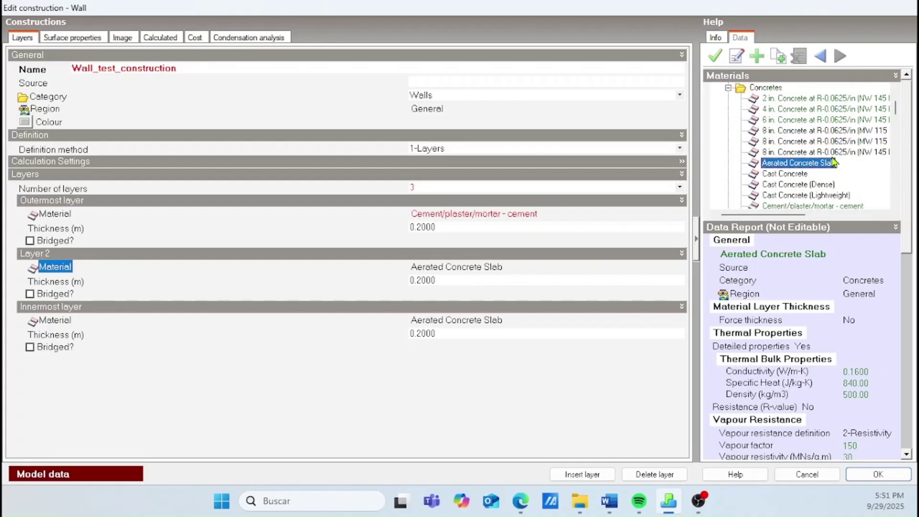
{"action": "left_click", "coordinate": [729, 121]}
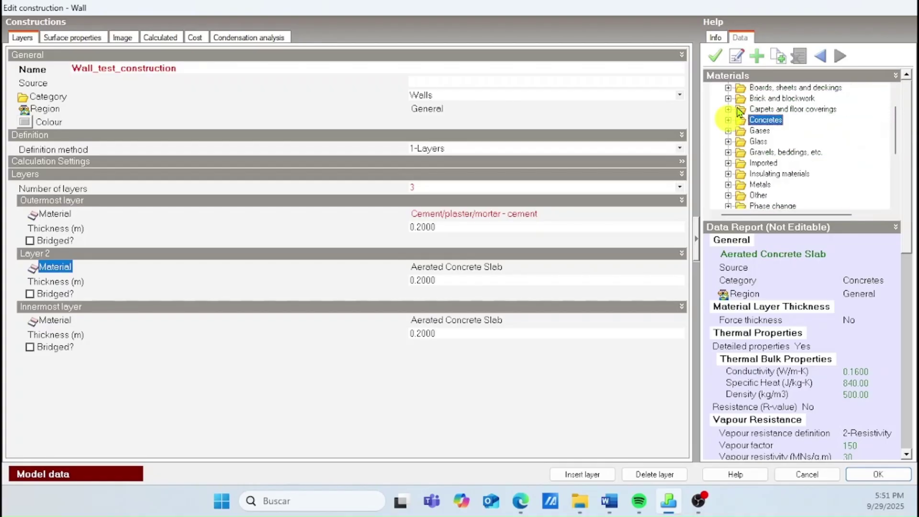
{"action": "left_click", "coordinate": [728, 98]}
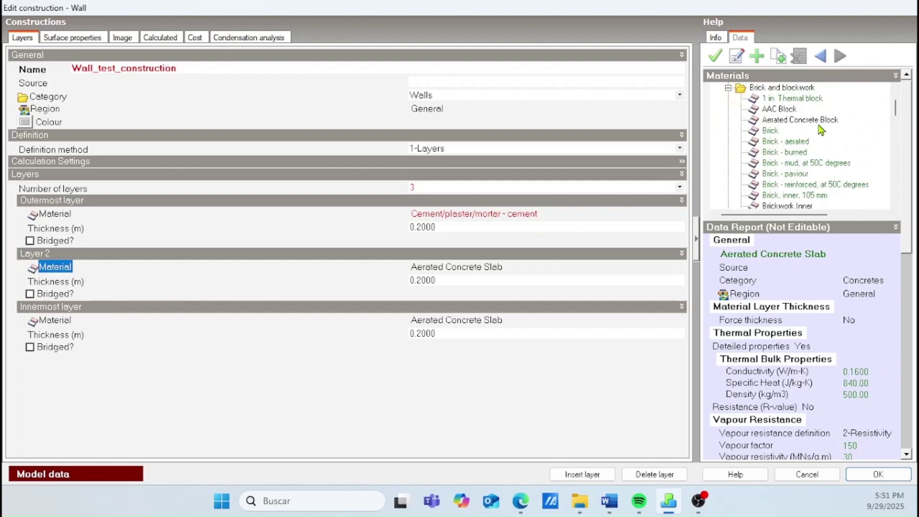
{"action": "left_click", "coordinate": [802, 153]}
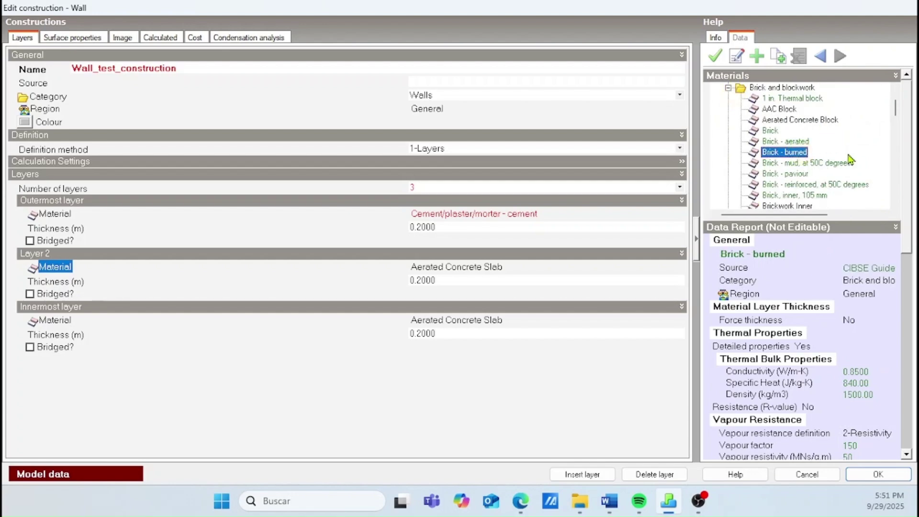
{"action": "double_click", "coordinate": [789, 153]}
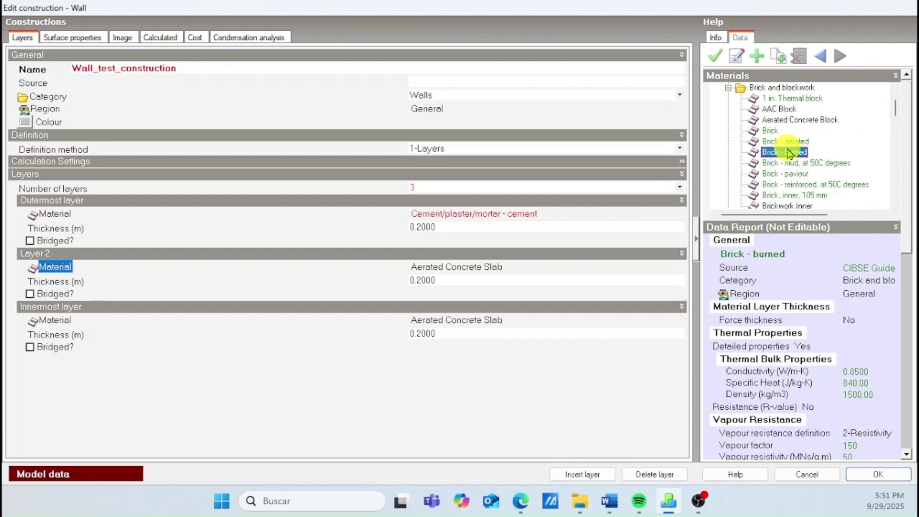
Set the outermost cement layer's thickness to 0.018 m.
{"action": "left_click", "coordinate": [453, 283]}
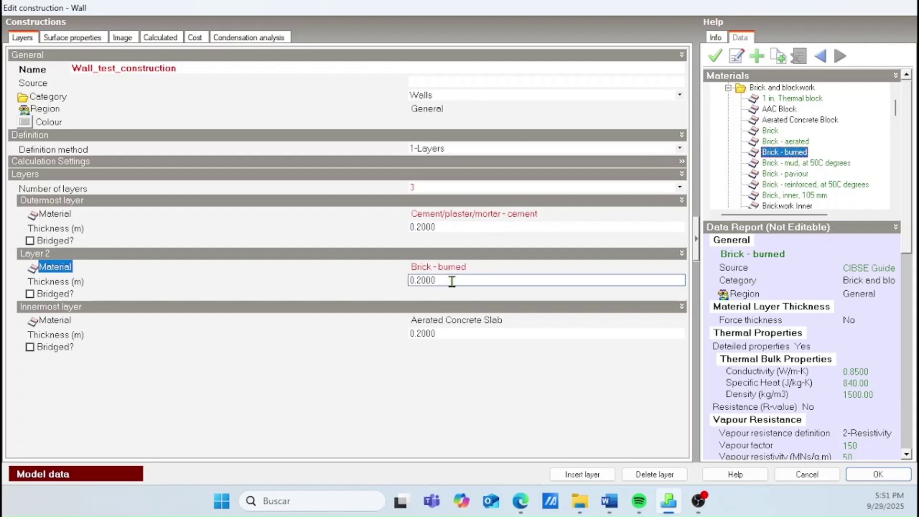
{"action": "left_click", "coordinate": [437, 227]}
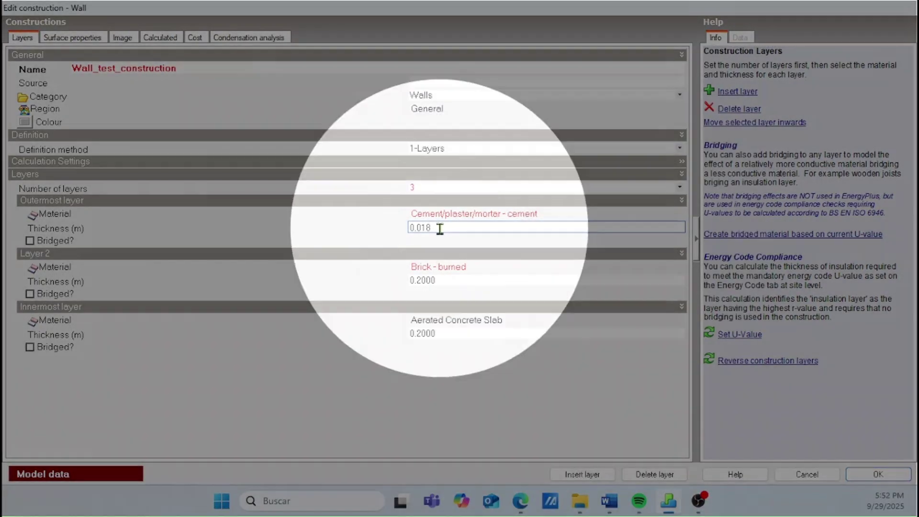
{"action": "left_click", "coordinate": [445, 282]}
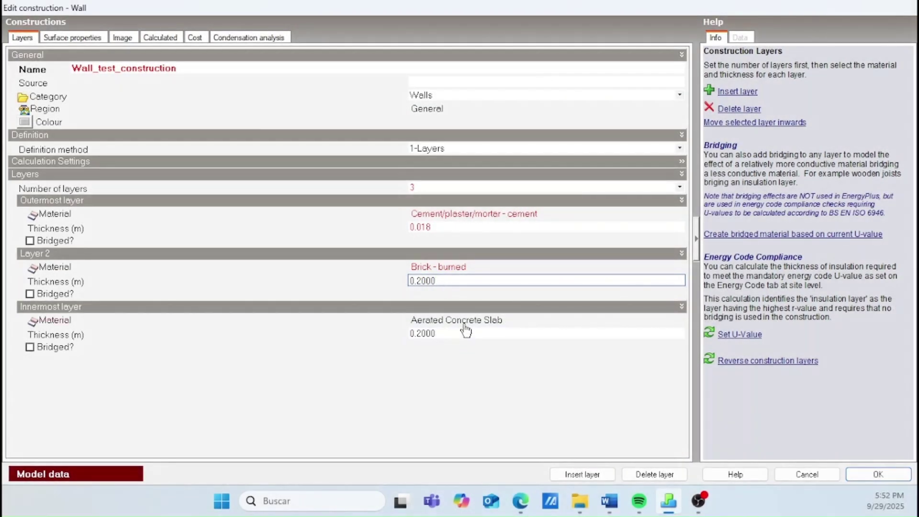
Assign the material Cement/plaster/mortar - cement to the innermost layer.
{"action": "left_click", "coordinate": [464, 324]}
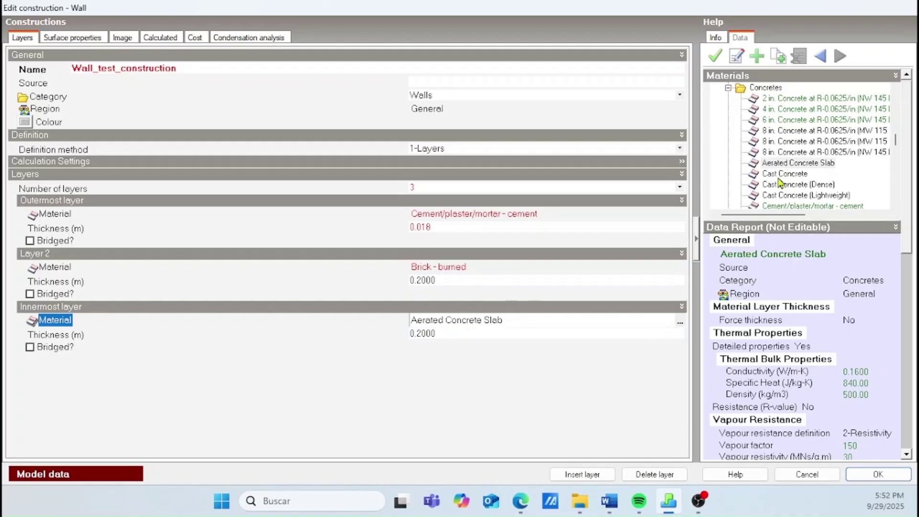
{"action": "left_click", "coordinate": [790, 206]}
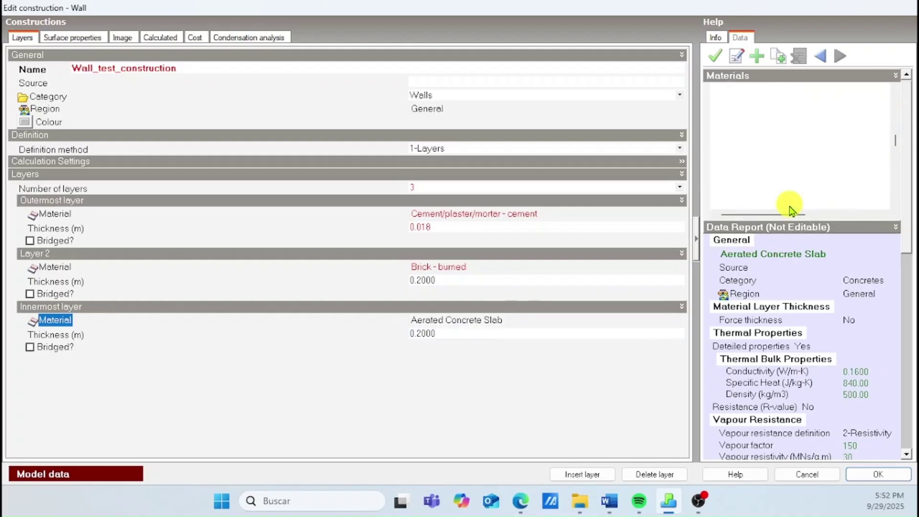
{"action": "double_click", "coordinate": [785, 195]}
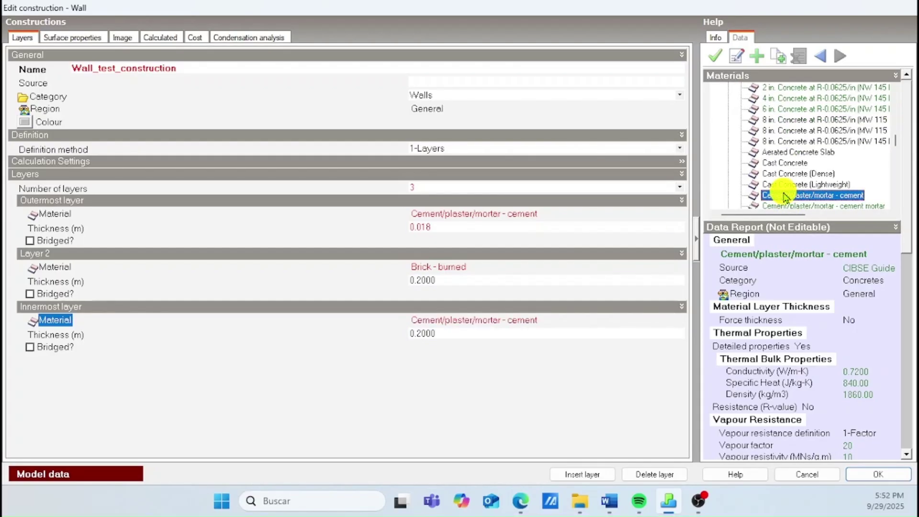
Set the innermost cement layer's thickness to 0.012 m.
{"action": "left_click", "coordinate": [464, 334]}
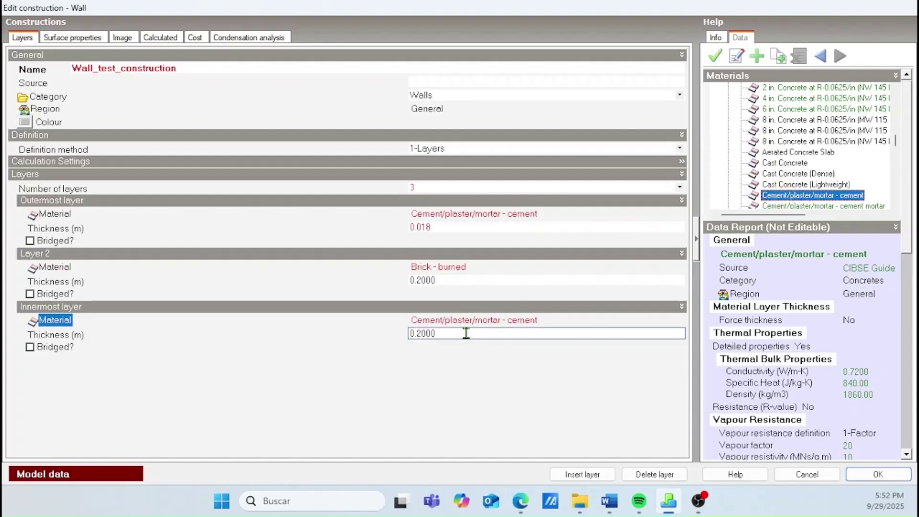
{"action": "left_click", "coordinate": [450, 334]}
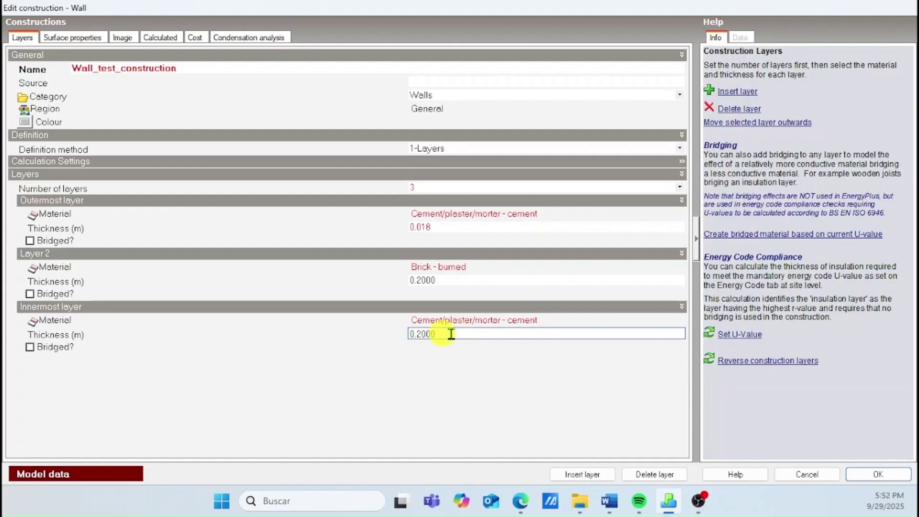
{"action": "left_click", "coordinate": [421, 334]}
{"action": "key", "text": "shift+End"}
{"action": "key", "text": "Delete"}
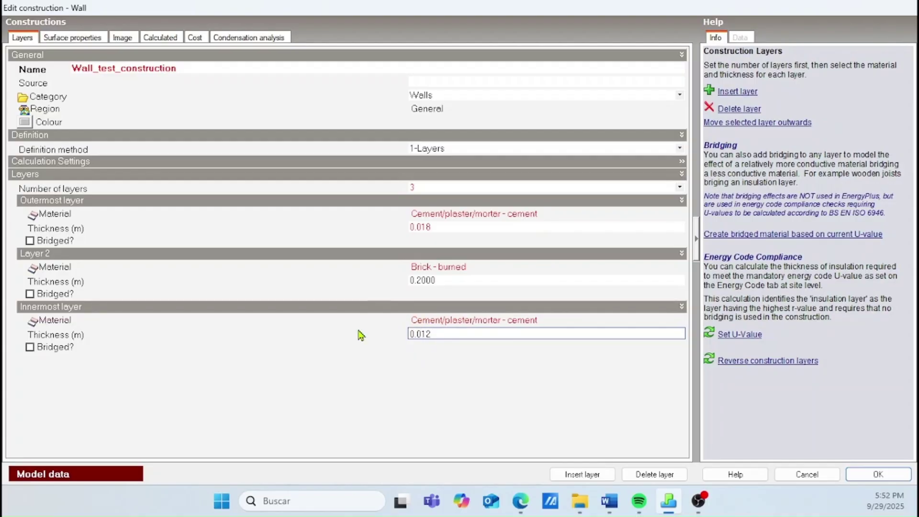
{"action": "left_click", "coordinate": [418, 336]}
{"action": "left_click", "coordinate": [411, 381]}
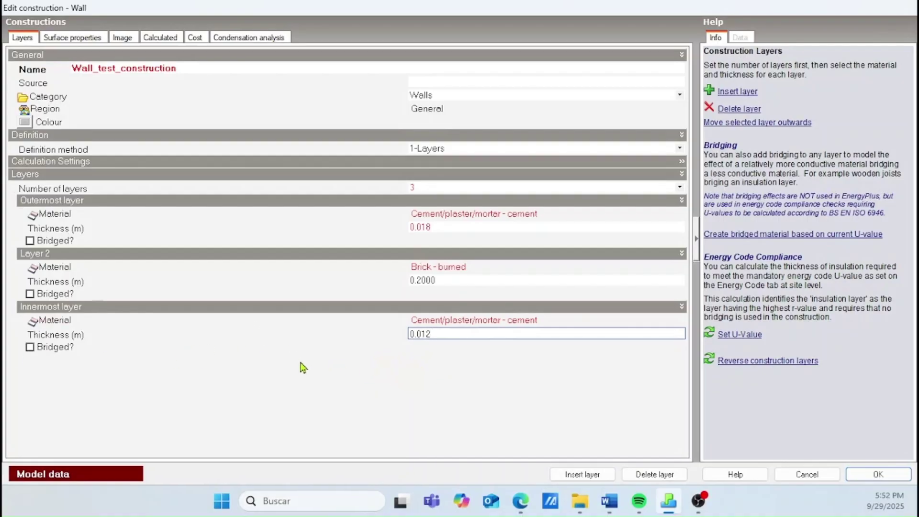
Review the wall construction's surface properties, cross-section image and calculated heat transmission data.
{"action": "left_click", "coordinate": [72, 39]}
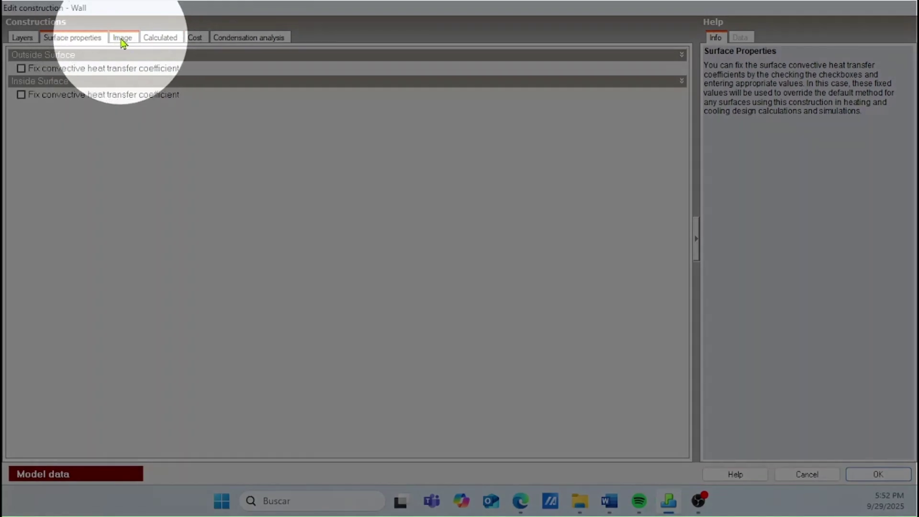
{"action": "left_click", "coordinate": [121, 41]}
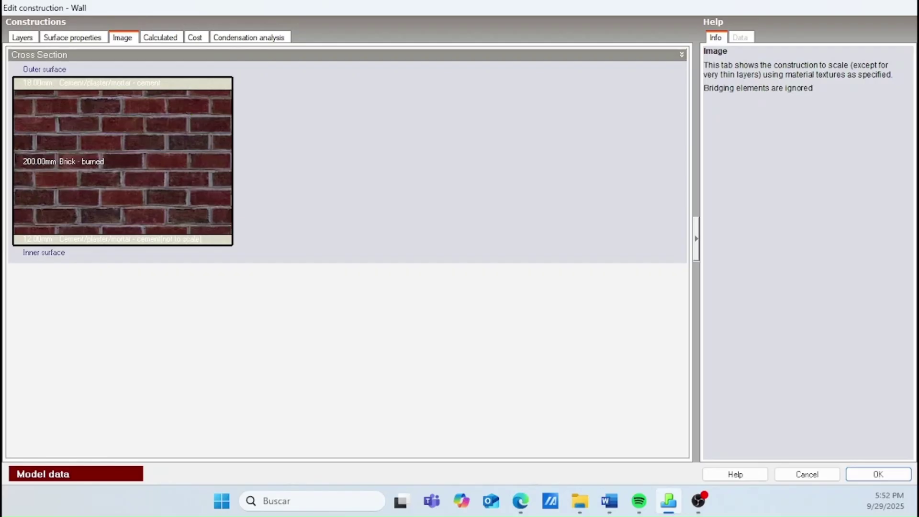
{"action": "left_click", "coordinate": [158, 35]}
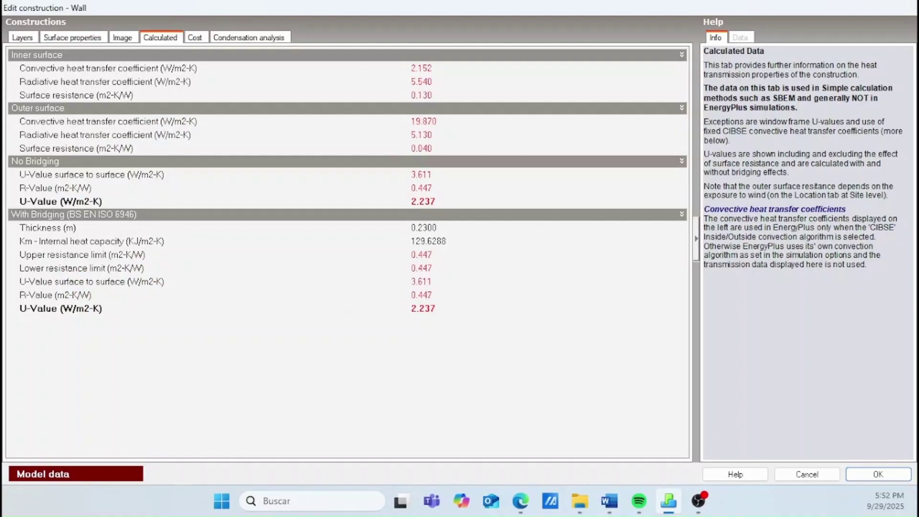
Return to the layer definition, accept Wall_test_construction and assign it to the building's external walls.
{"action": "left_click", "coordinate": [25, 40]}
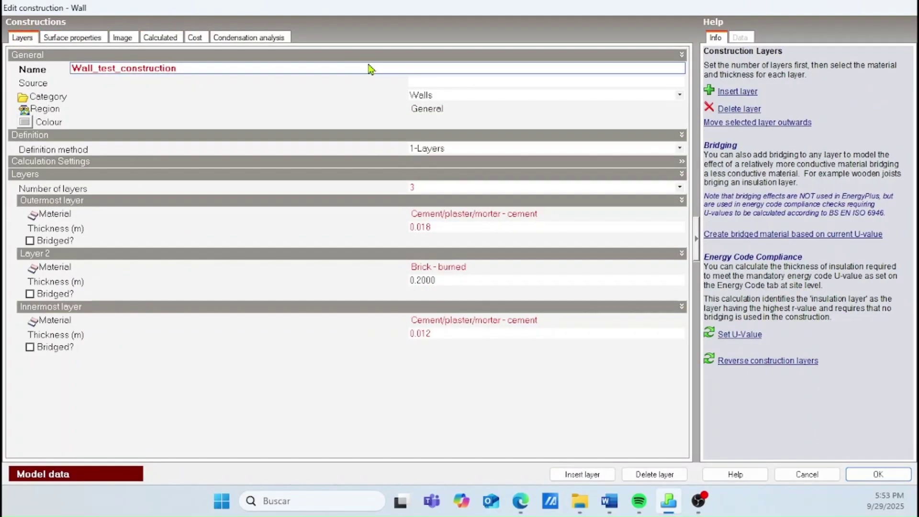
{"action": "key", "text": "Tab"}
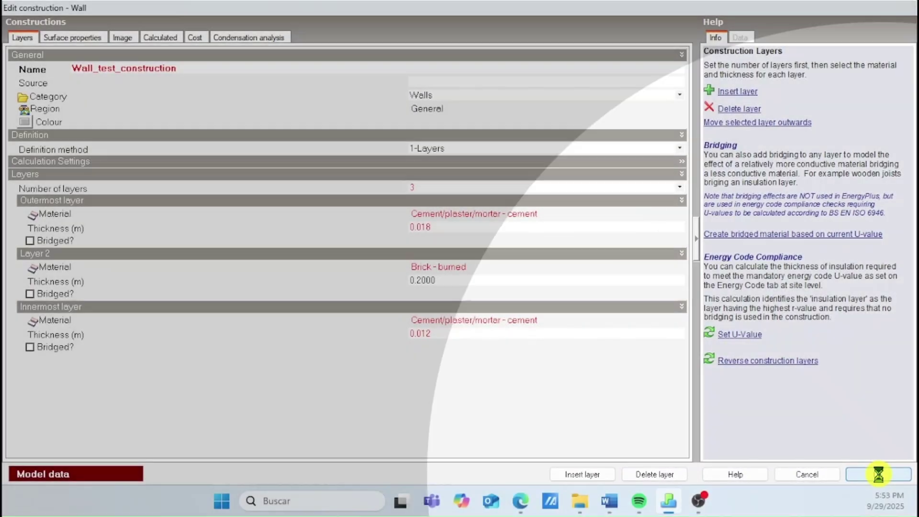
{"action": "left_click", "coordinate": [880, 476]}
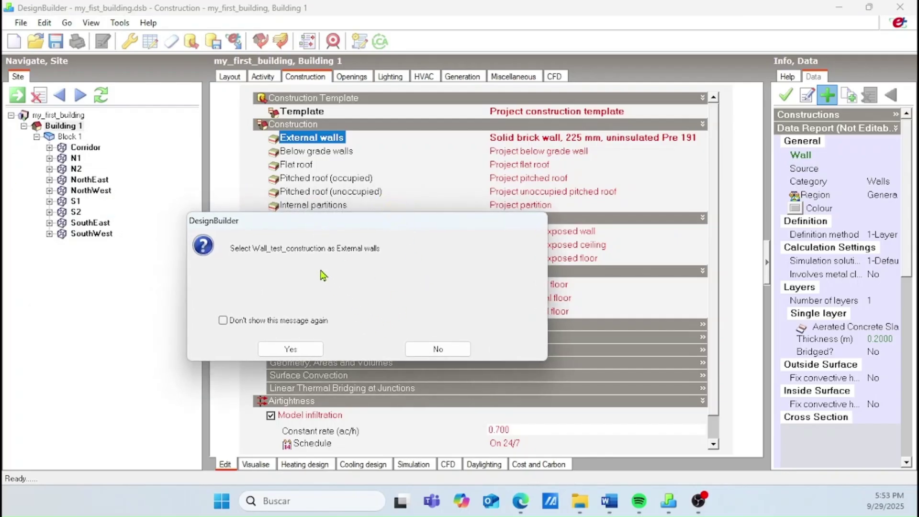
{"action": "left_click", "coordinate": [297, 350]}
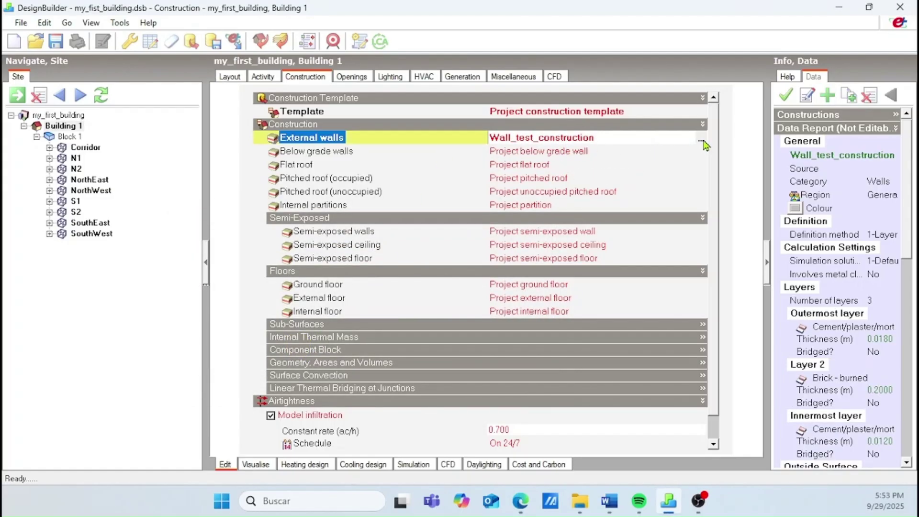
Change the external walls to the library construction Wall, Mass, R-28.5 (5.02), U-0.088 (0.50) with 8 in. Normal Weight Solid Concrete and 7.5 in. Metal Framing.
{"action": "left_click", "coordinate": [702, 140]}
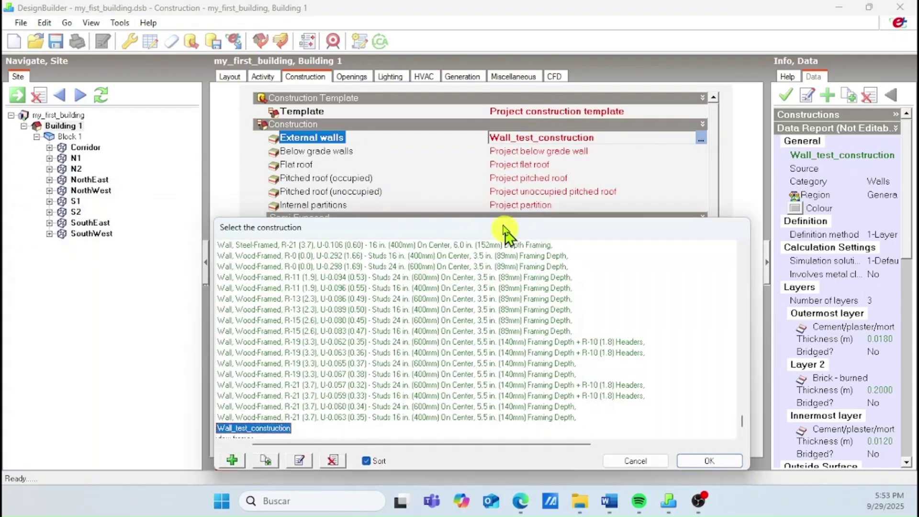
{"action": "left_click_drag", "start_coordinate": [507, 233], "coordinate": [504, 193]}
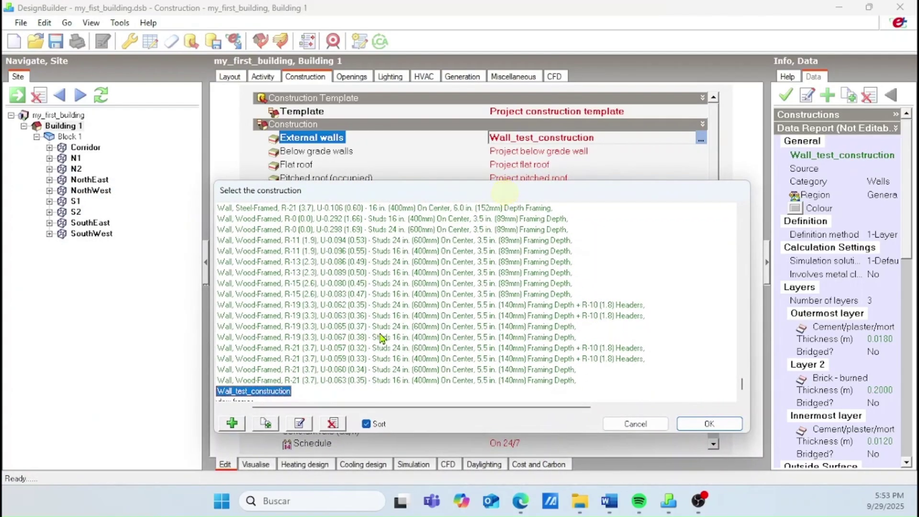
{"action": "scroll", "coordinate": [403, 331], "scroll_direction": "up", "scroll_amount": 20}
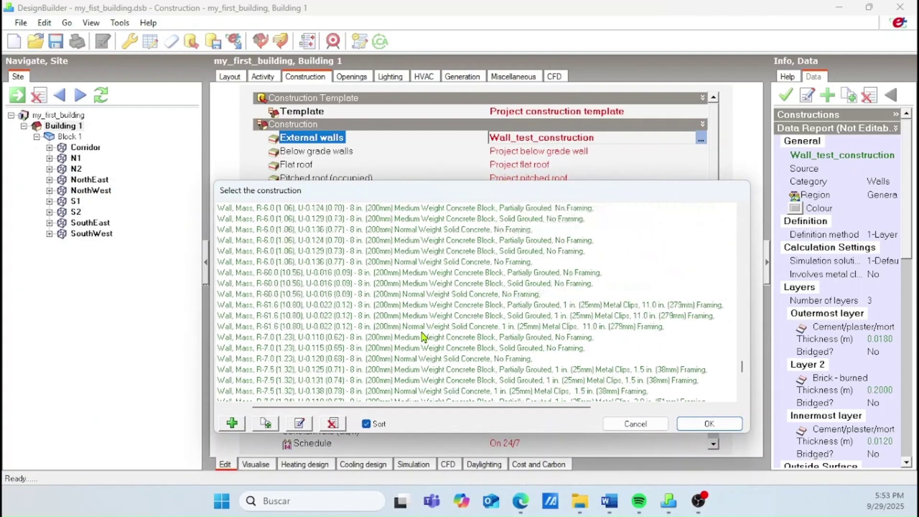
{"action": "scroll", "coordinate": [434, 335], "scroll_direction": "up", "scroll_amount": 10}
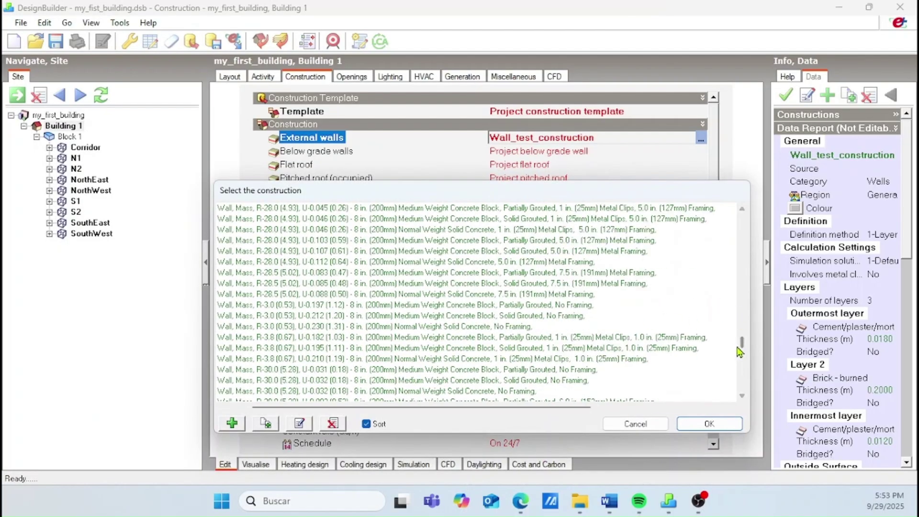
{"action": "left_click", "coordinate": [430, 294]}
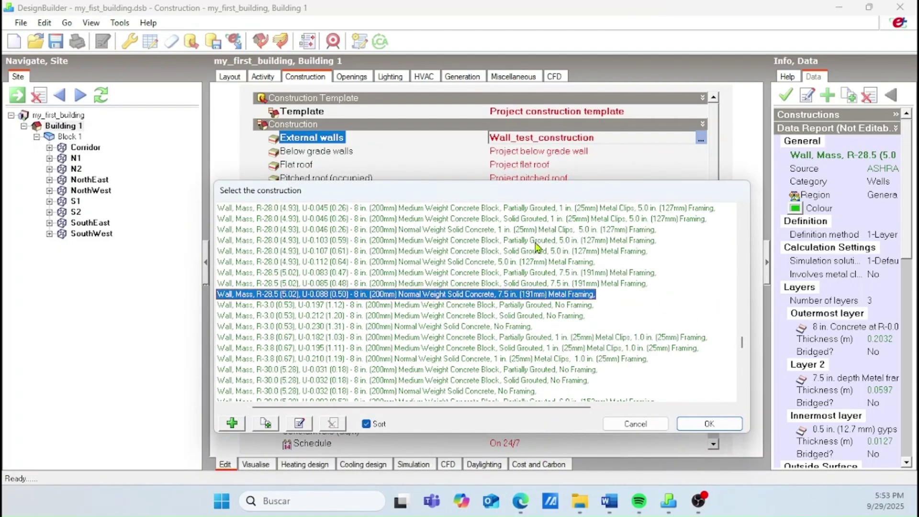
{"action": "left_click", "coordinate": [711, 424]}
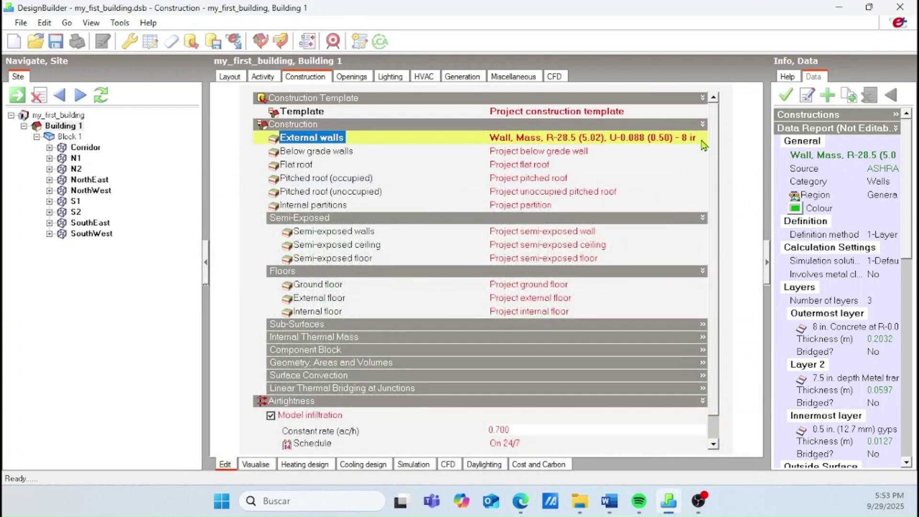
Inspect the layers of the library construction assigned to the external walls and close it without changes.
{"action": "left_click", "coordinate": [664, 139]}
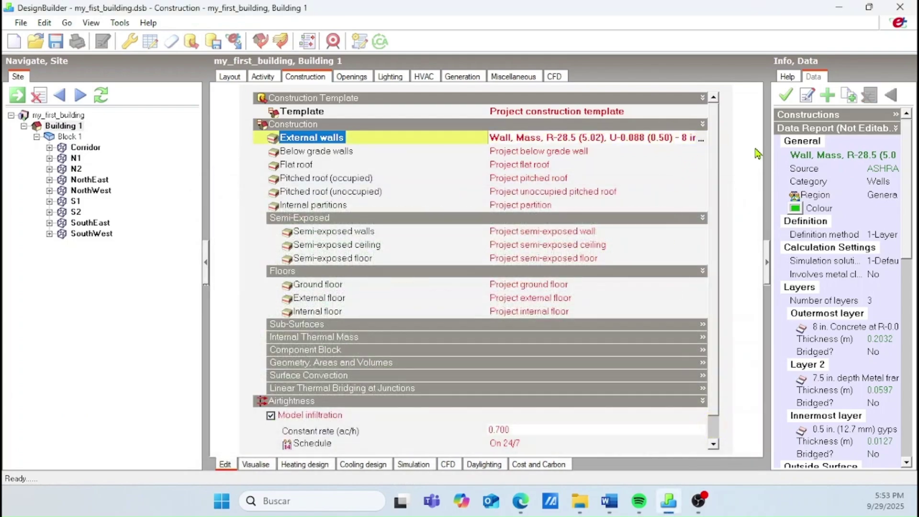
{"action": "left_click", "coordinate": [807, 95]}
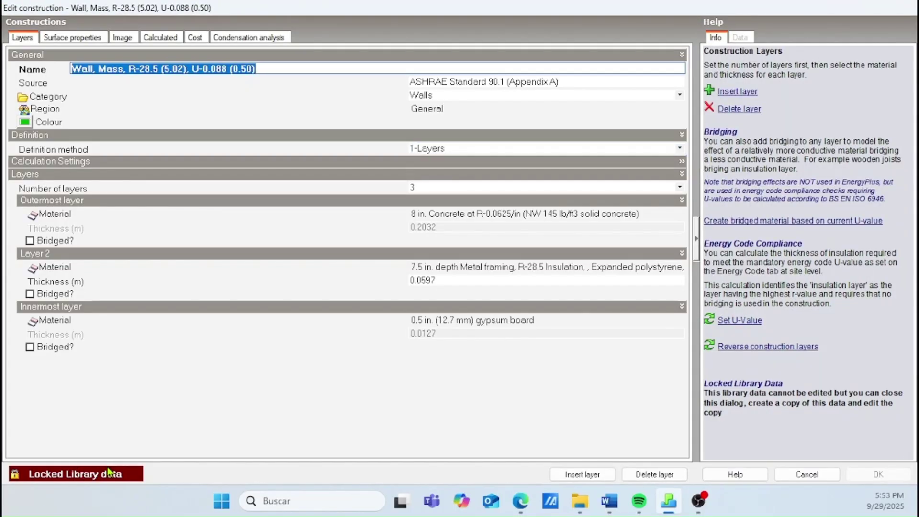
{"action": "left_click", "coordinate": [149, 414]}
{"action": "left_click", "coordinate": [103, 431]}
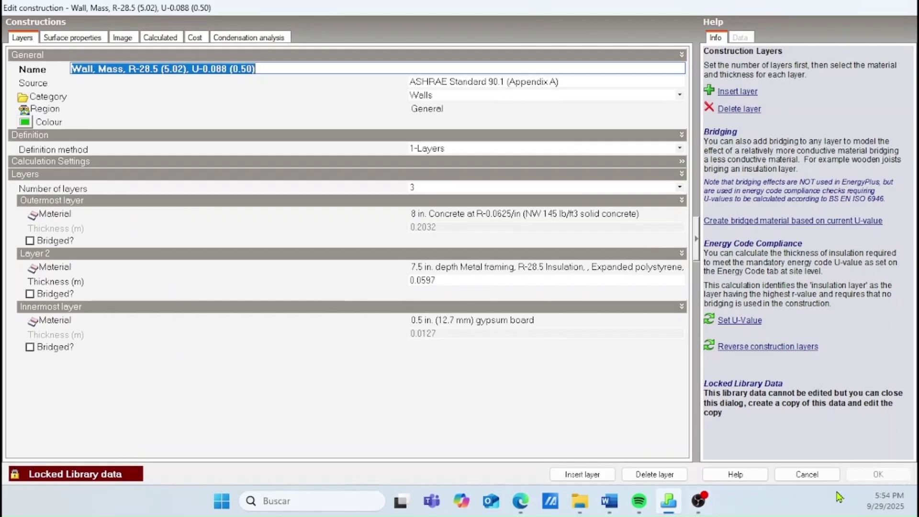
{"action": "left_click", "coordinate": [807, 475]}
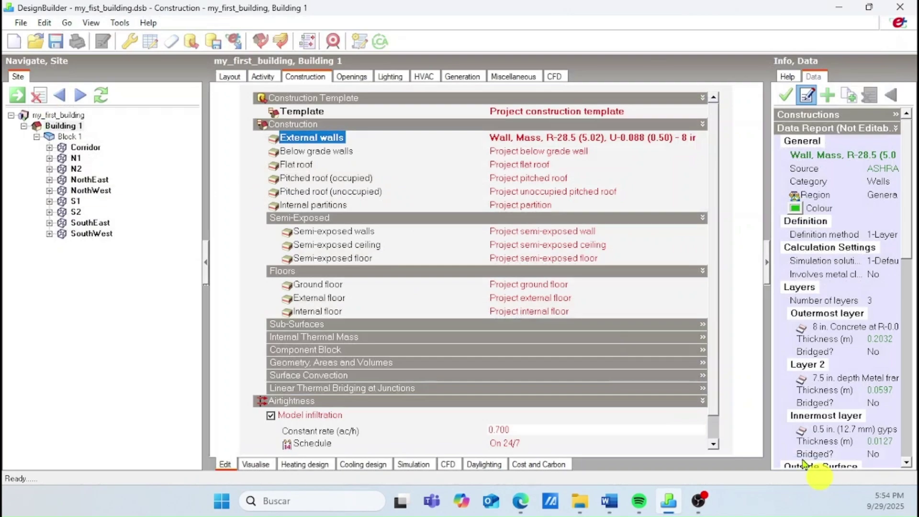
Assign Wall_test_construction to the building's external walls in place of the library construction.
{"action": "left_click", "coordinate": [688, 143]}
{"action": "left_click", "coordinate": [701, 140]}
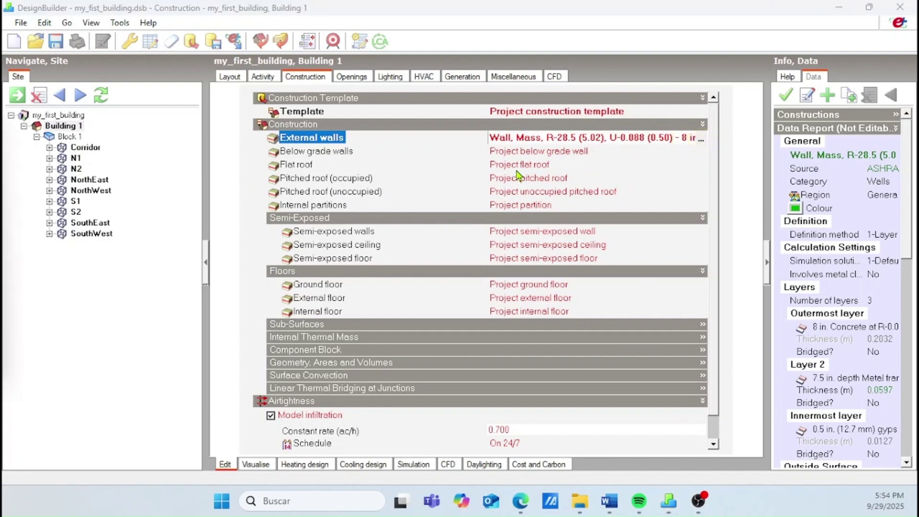
{"action": "left_click_drag", "start_coordinate": [1, 206], "coordinate": [574, 147]}
{"action": "scroll", "coordinate": [482, 294], "scroll_direction": "down", "scroll_amount": 4}
{"action": "scroll", "coordinate": [484, 297], "scroll_direction": "down", "scroll_amount": 10}
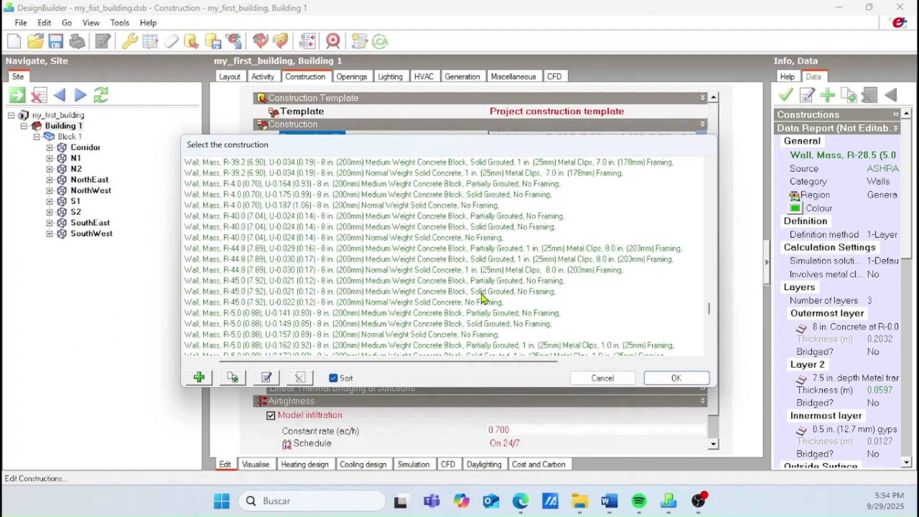
{"action": "scroll", "coordinate": [484, 298], "scroll_direction": "down", "scroll_amount": 8}
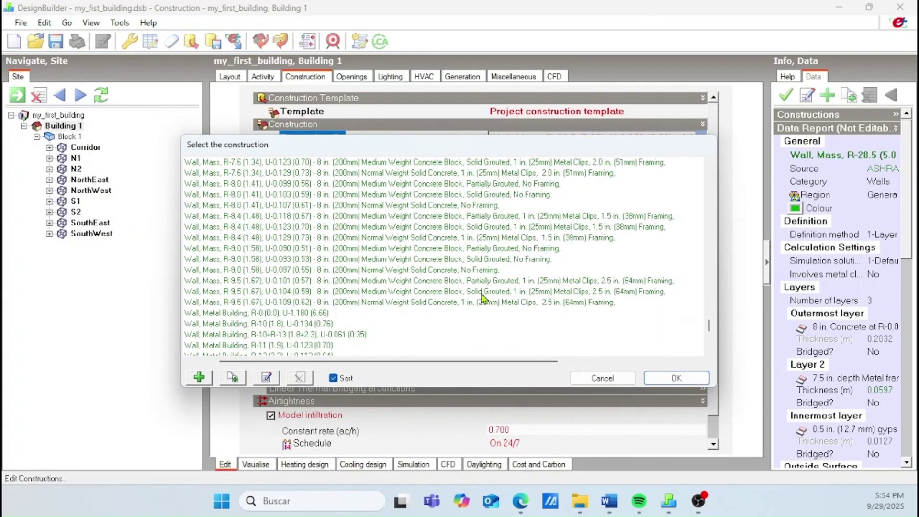
{"action": "scroll", "coordinate": [482, 297], "scroll_direction": "down", "scroll_amount": 10}
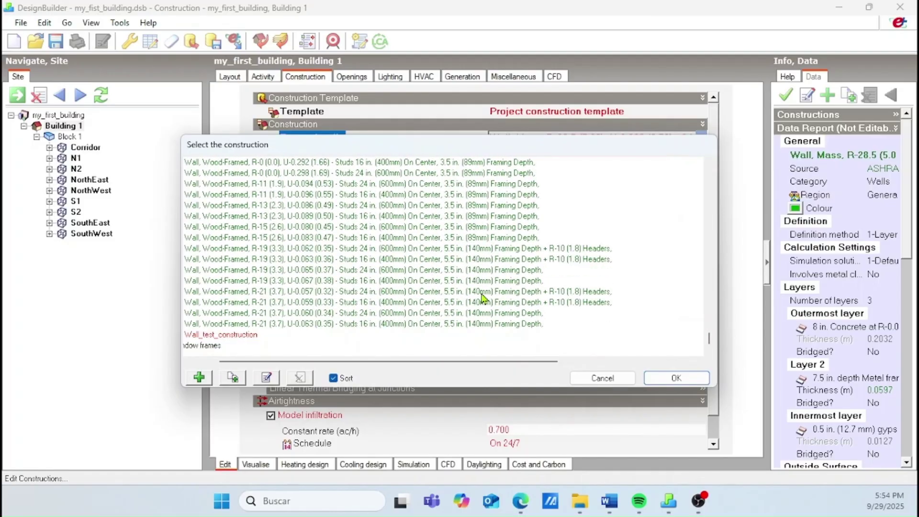
{"action": "left_click", "coordinate": [250, 336]}
{"action": "left_click", "coordinate": [671, 379]}
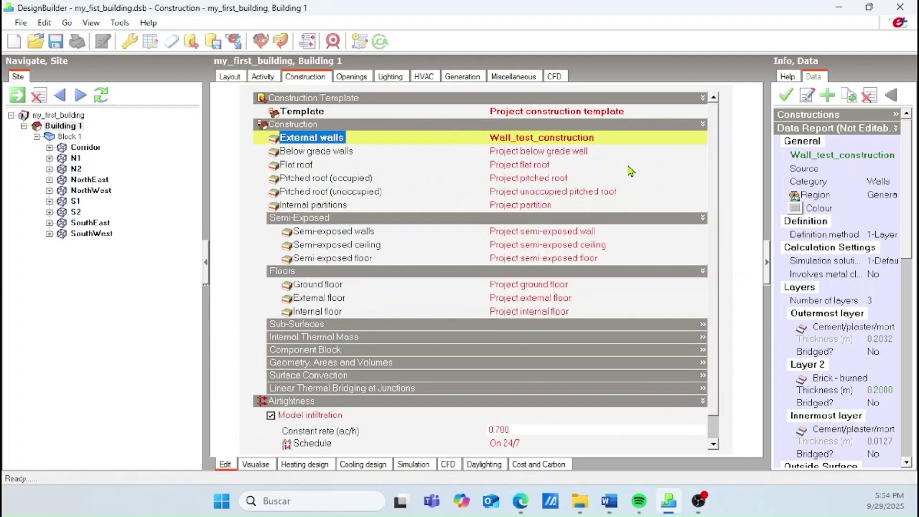
Duplicate Wall_test_construction and rename the copy as Wall_test_construction_with_insulation.
{"action": "left_click", "coordinate": [577, 137]}
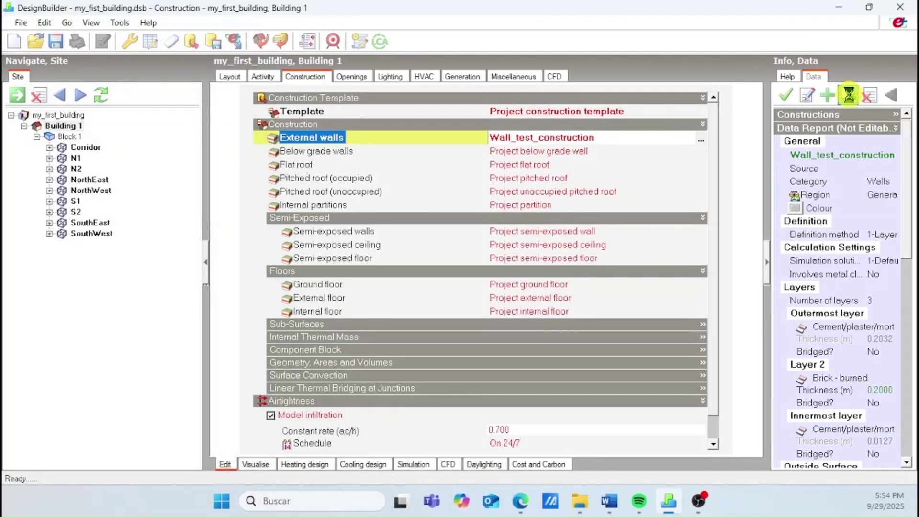
{"action": "left_click", "coordinate": [850, 97]}
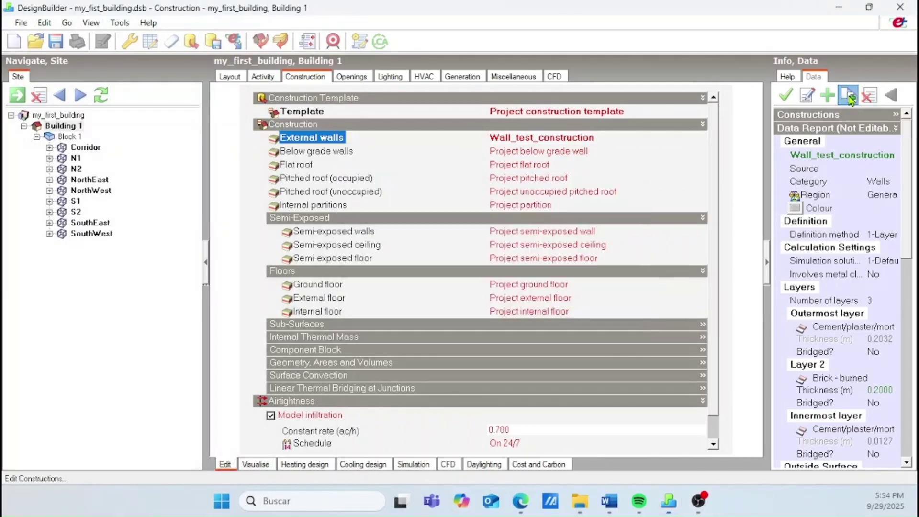
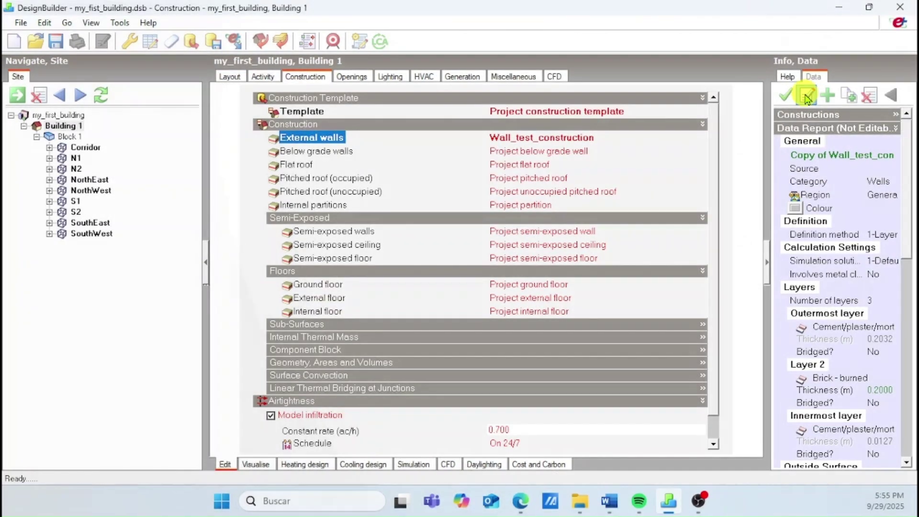
{"action": "left_click", "coordinate": [808, 97]}
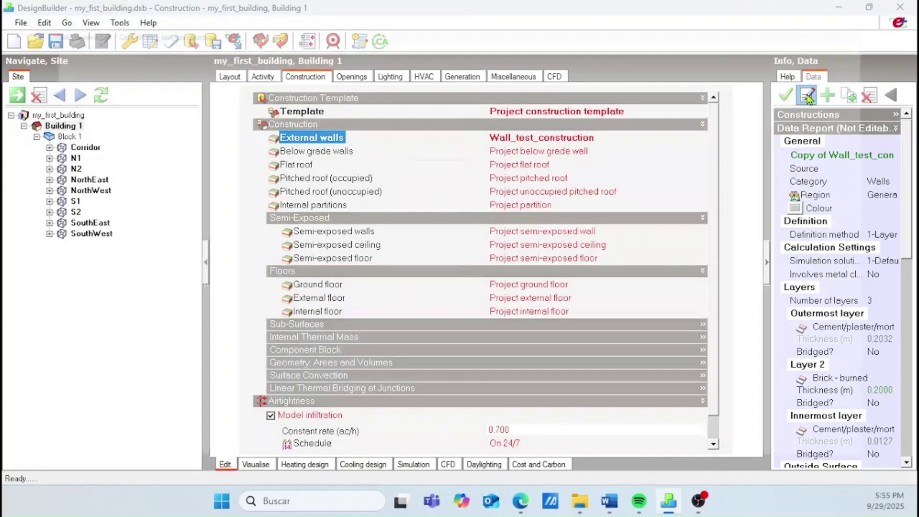
{"action": "left_click", "coordinate": [151, 69]}
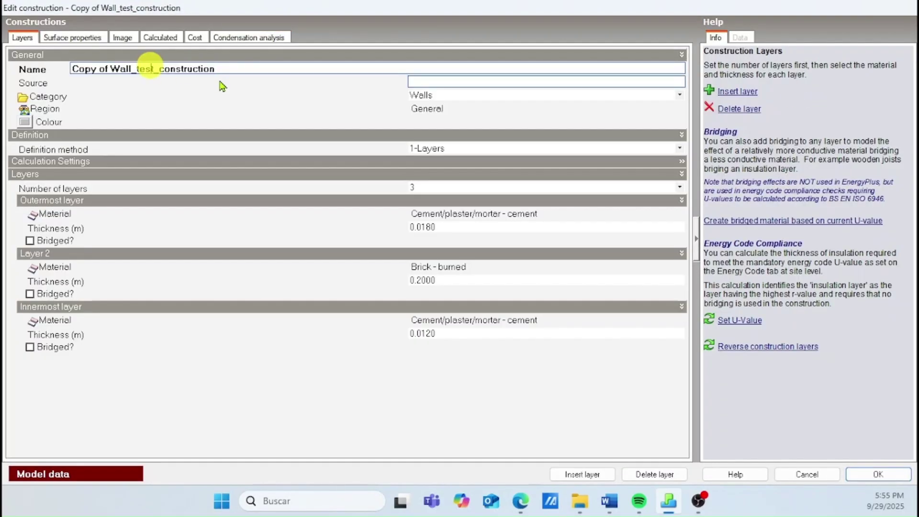
{"action": "left_click_drag", "start_coordinate": [113, 68], "coordinate": [29, 65]}
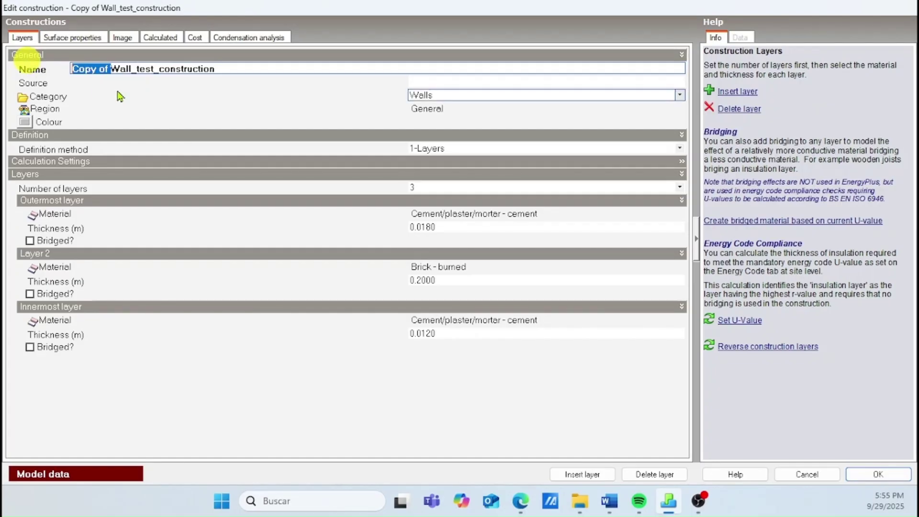
{"action": "key", "text": "Delete"}
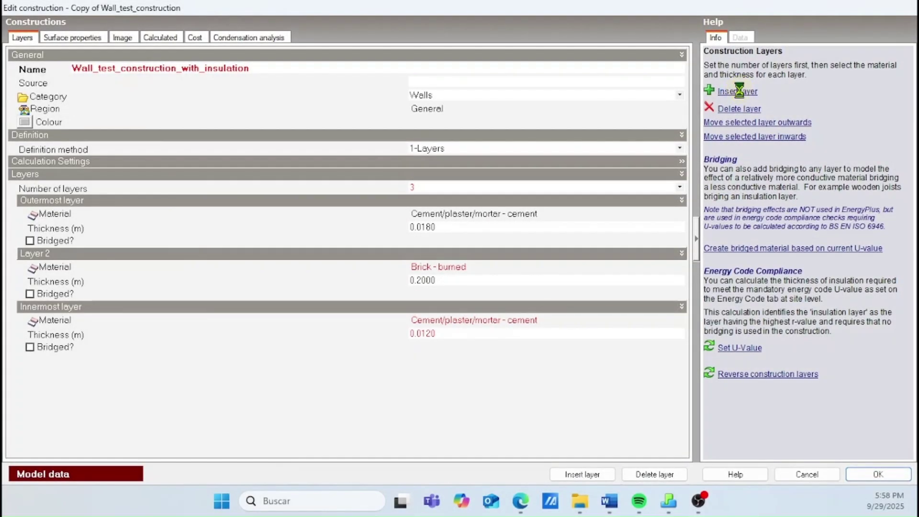
Start inserting a new material layer into the copied wall construction on the outside of layer number 3.
{"action": "left_click", "coordinate": [740, 93]}
{"action": "left_click", "coordinate": [223, 151]}
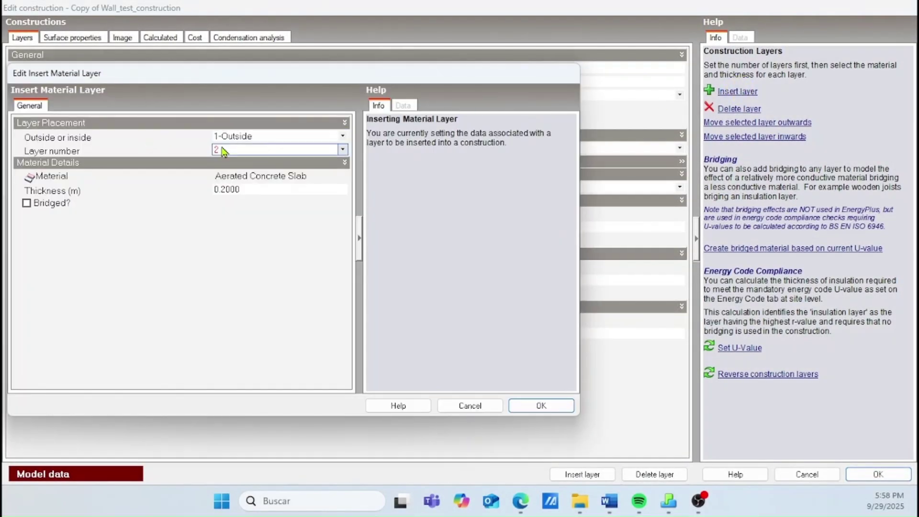
{"action": "left_click", "coordinate": [261, 149]}
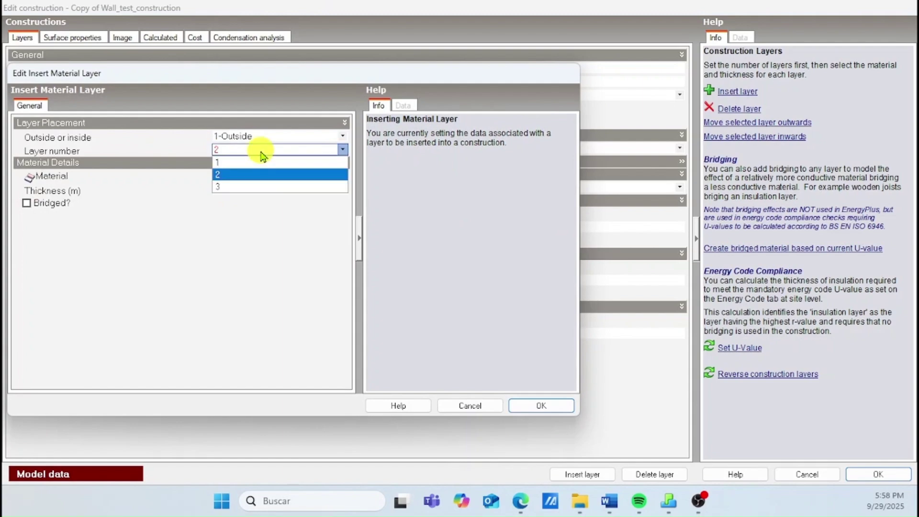
{"action": "left_click", "coordinate": [248, 187]}
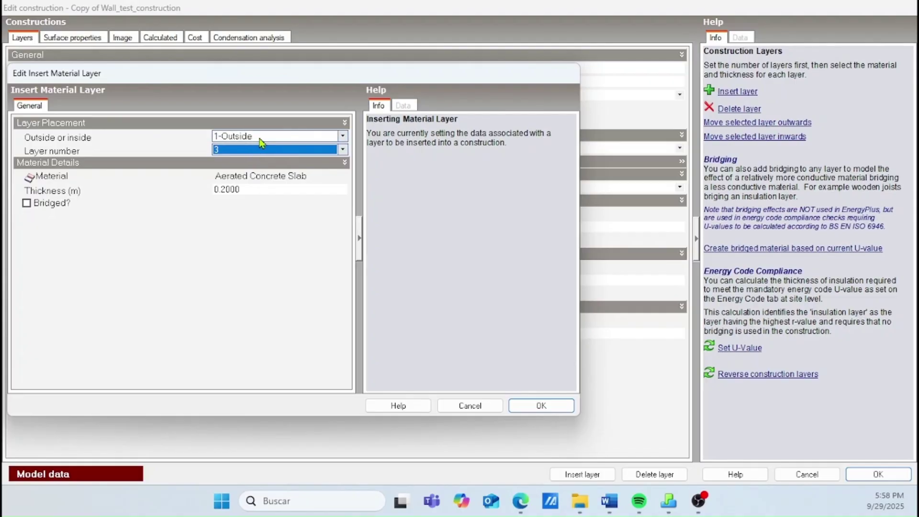
{"action": "left_click", "coordinate": [246, 189]}
Choose XPS Extruded Polystyrene - CO2 Blowing from the insulating materials as the new layer's material.
{"action": "left_click", "coordinate": [291, 176]}
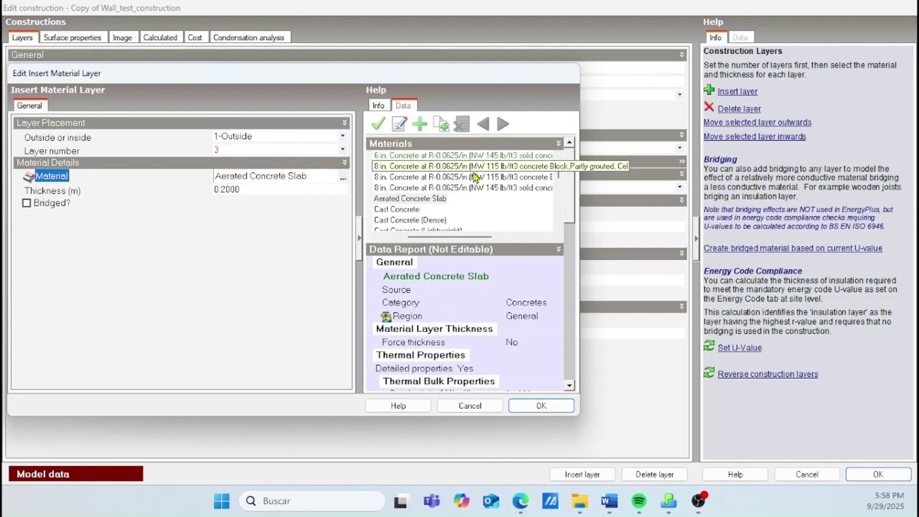
{"action": "left_click_drag", "start_coordinate": [445, 237], "coordinate": [391, 238]}
{"action": "scroll", "coordinate": [481, 199], "scroll_direction": "up", "scroll_amount": 5}
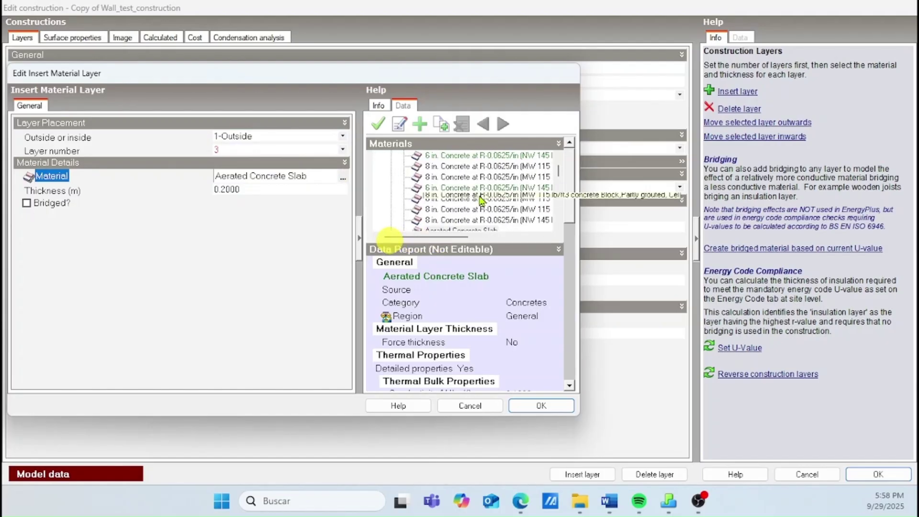
{"action": "left_click", "coordinate": [391, 221]}
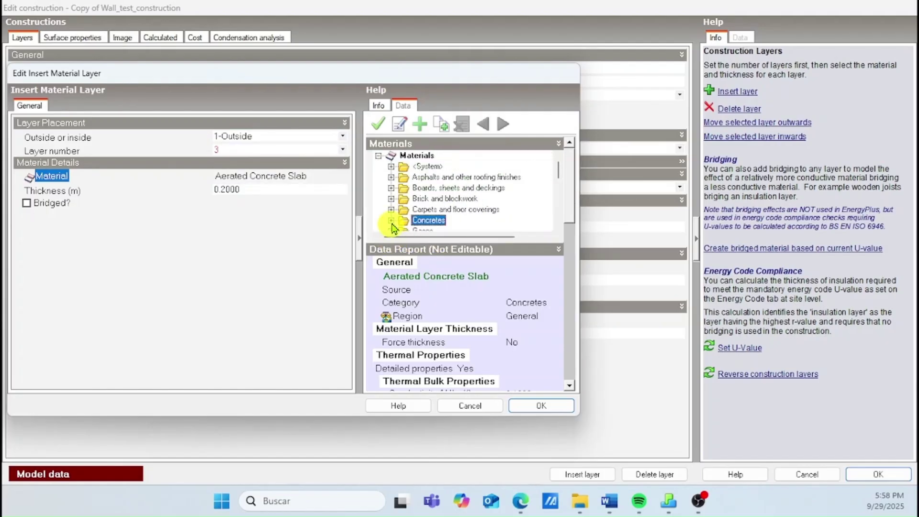
{"action": "scroll", "coordinate": [413, 194], "scroll_direction": "down", "scroll_amount": 2}
{"action": "left_click", "coordinate": [443, 209]}
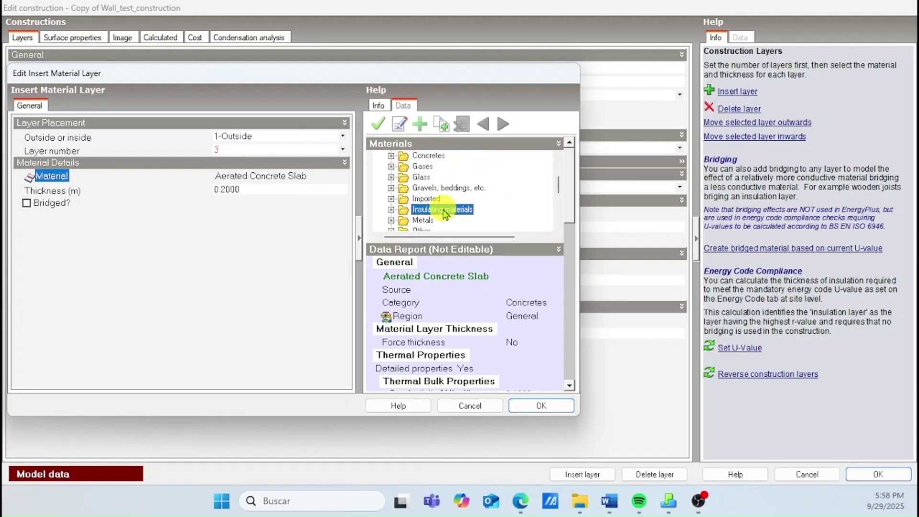
{"action": "left_click", "coordinate": [391, 210]}
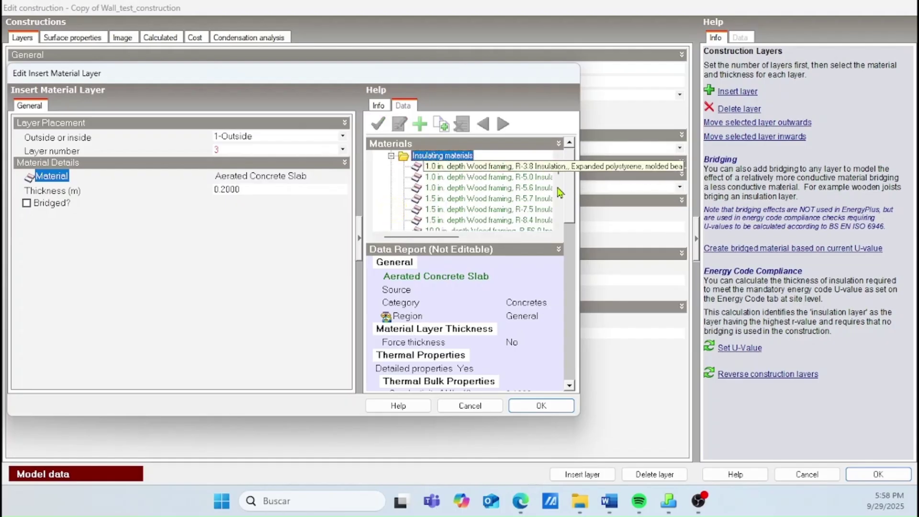
{"action": "scroll", "coordinate": [550, 194], "scroll_direction": "down", "scroll_amount": 3}
{"action": "scroll", "coordinate": [551, 225], "scroll_direction": "down", "scroll_amount": 10}
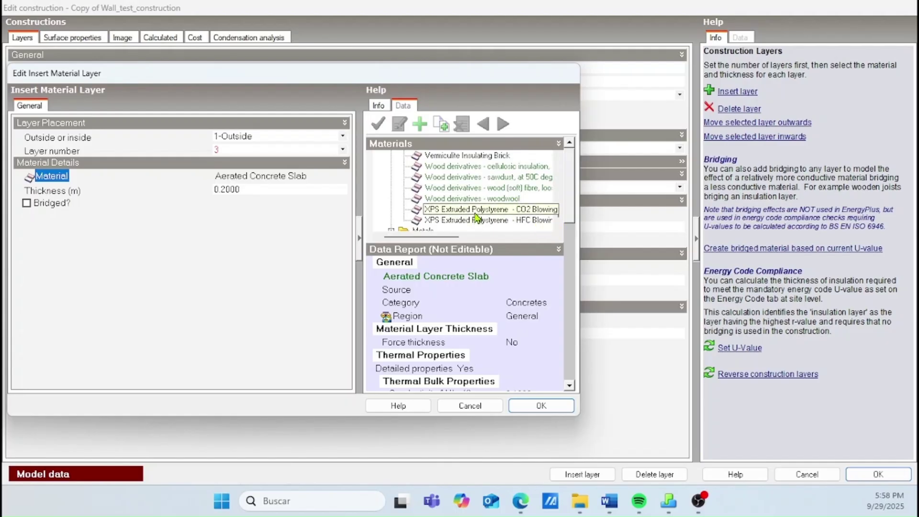
{"action": "left_click", "coordinate": [491, 209]}
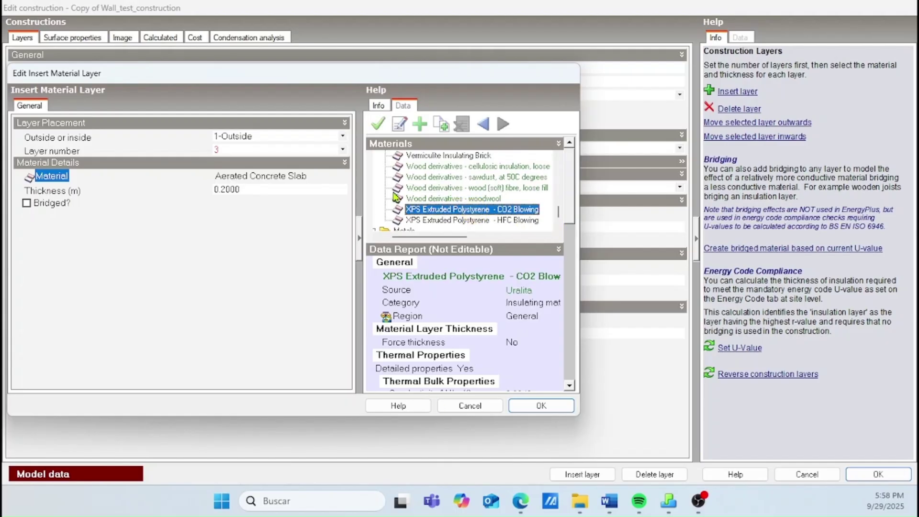
{"action": "double_click", "coordinate": [434, 209]}
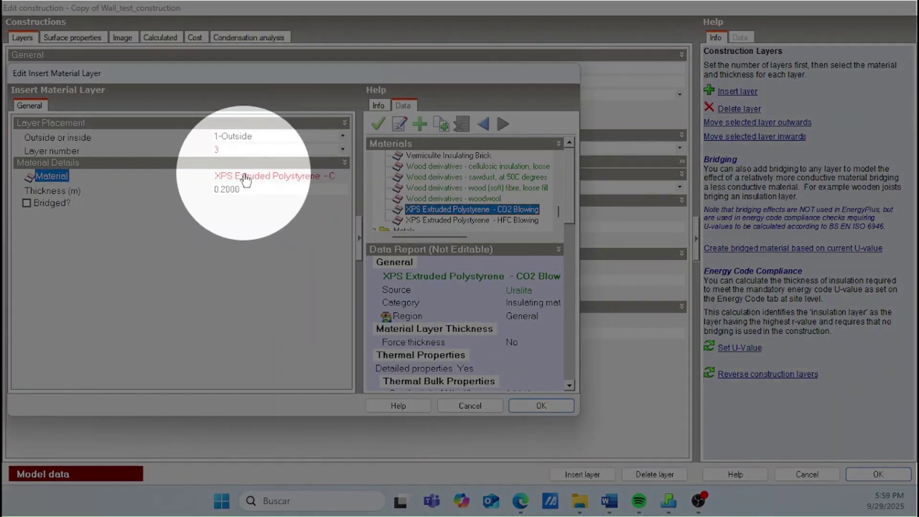
Set the XPS insulation layer's thickness to 0.05 m and add it to the construction.
{"action": "left_click", "coordinate": [241, 190]}
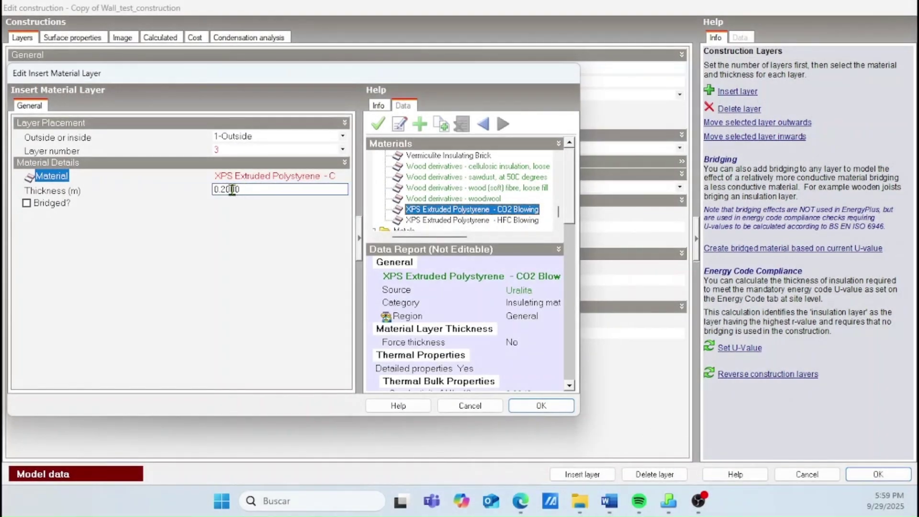
{"action": "double_click", "coordinate": [278, 194]}
{"action": "left_click", "coordinate": [279, 194]}
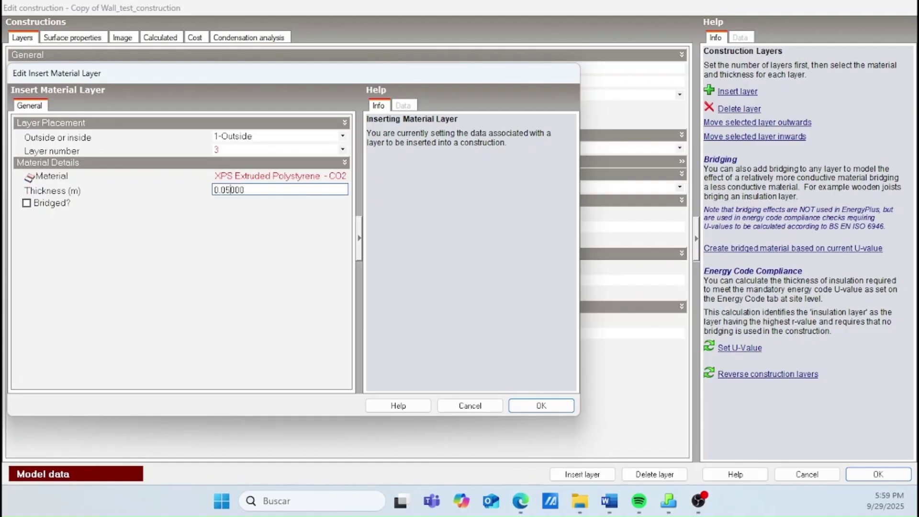
{"action": "left_click", "coordinate": [322, 262]}
{"action": "left_click", "coordinate": [543, 407]}
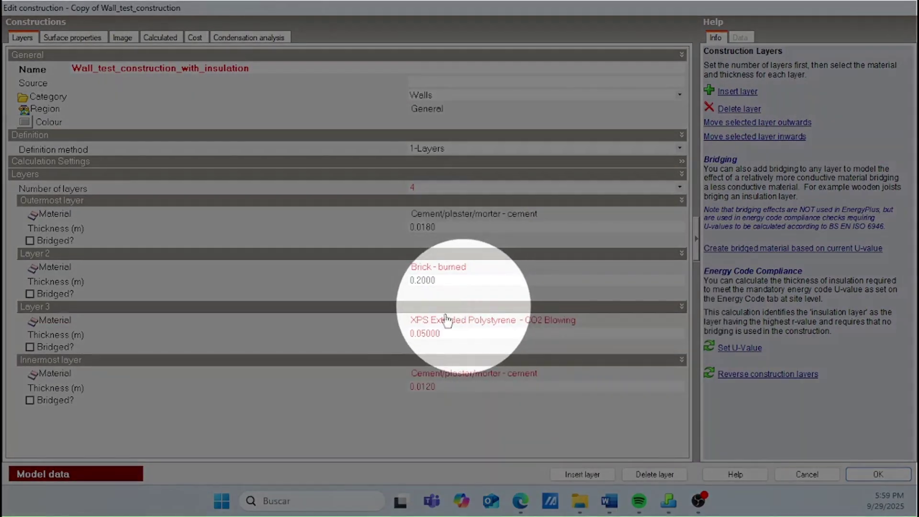
Review the insulated wall's layers, cross-section image and calculated heat transmission data, including its U-value.
{"action": "left_click", "coordinate": [460, 332]}
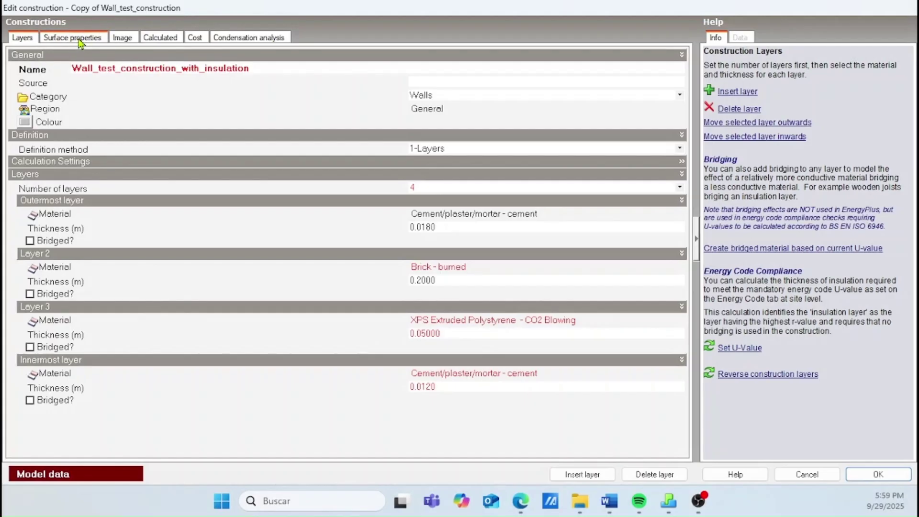
{"action": "left_click", "coordinate": [124, 38]}
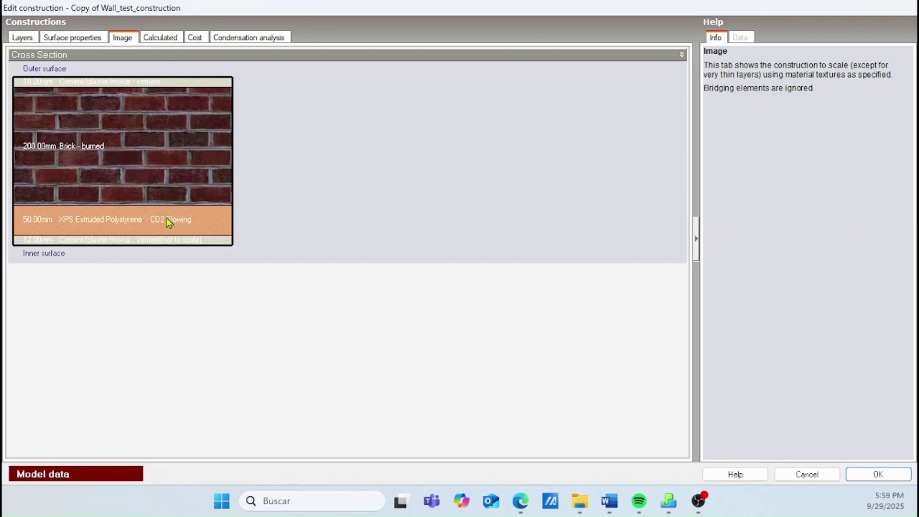
{"action": "left_click", "coordinate": [161, 38]}
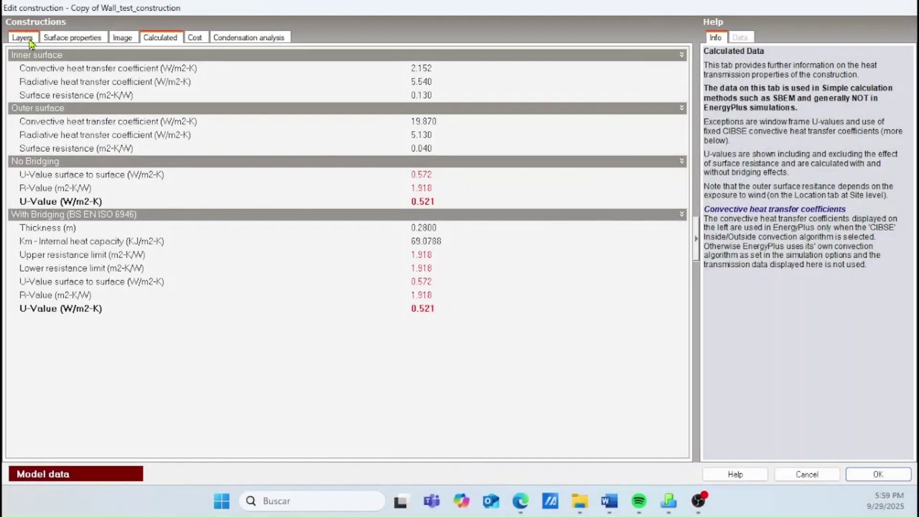
Set the insulated wall construction's target U-value to 0.4 W/m2-K, accepting an XPS layer thickness of 0.0698 m.
{"action": "left_click", "coordinate": [23, 38]}
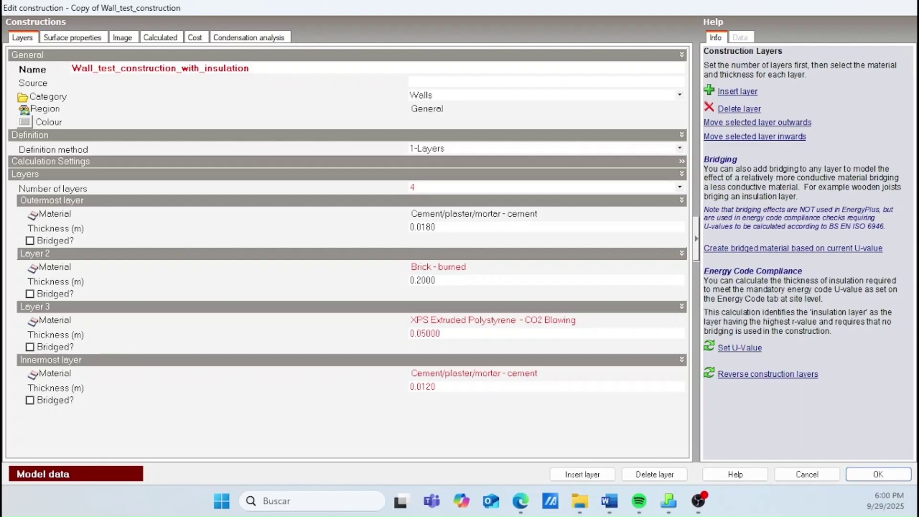
{"action": "left_click", "coordinate": [433, 386]}
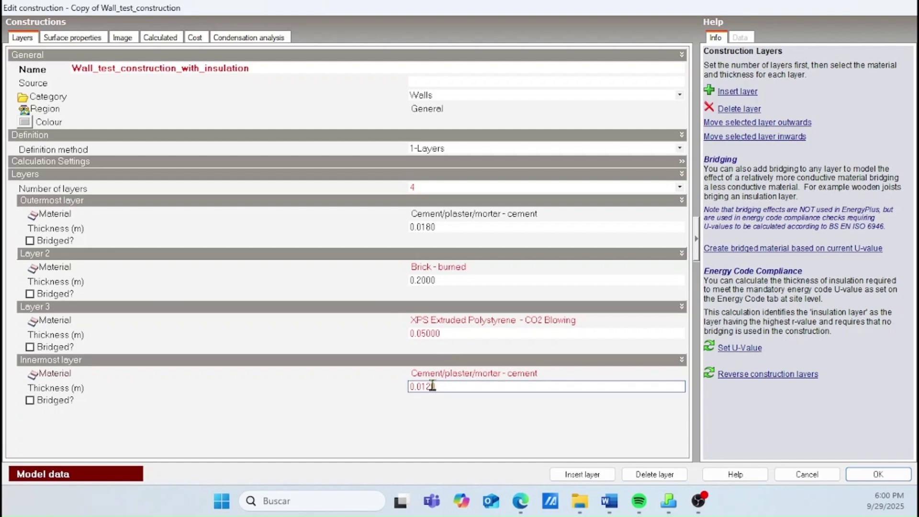
{"action": "key", "text": "Return"}
{"action": "left_click", "coordinate": [599, 335]}
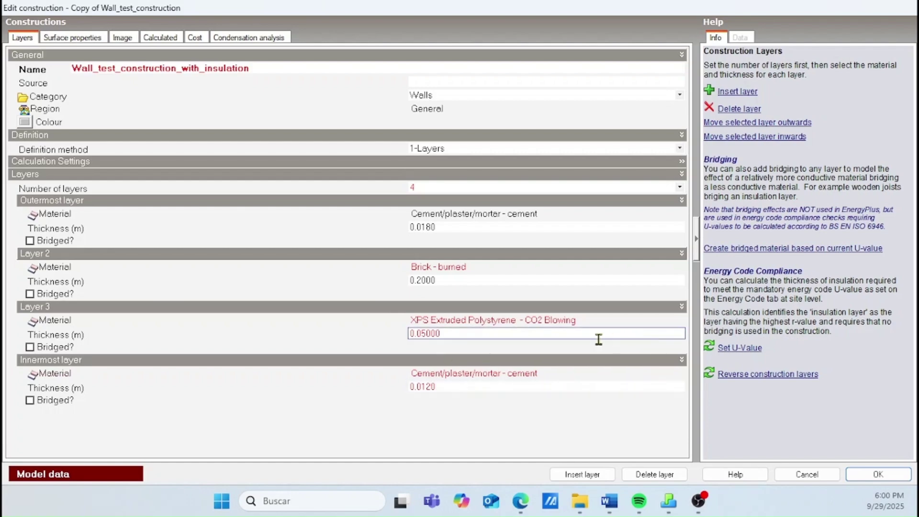
{"action": "key", "text": "Return"}
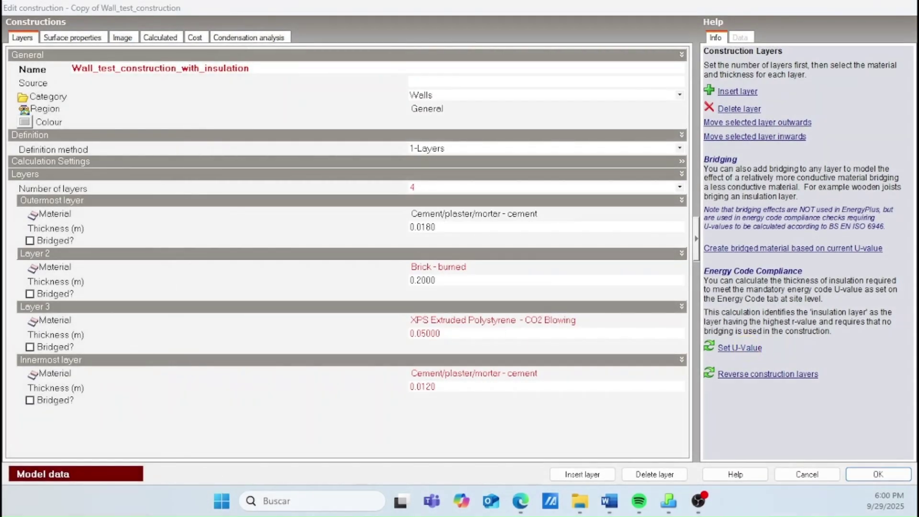
{"action": "left_click_drag", "start_coordinate": [0, 226], "coordinate": [382, 194]}
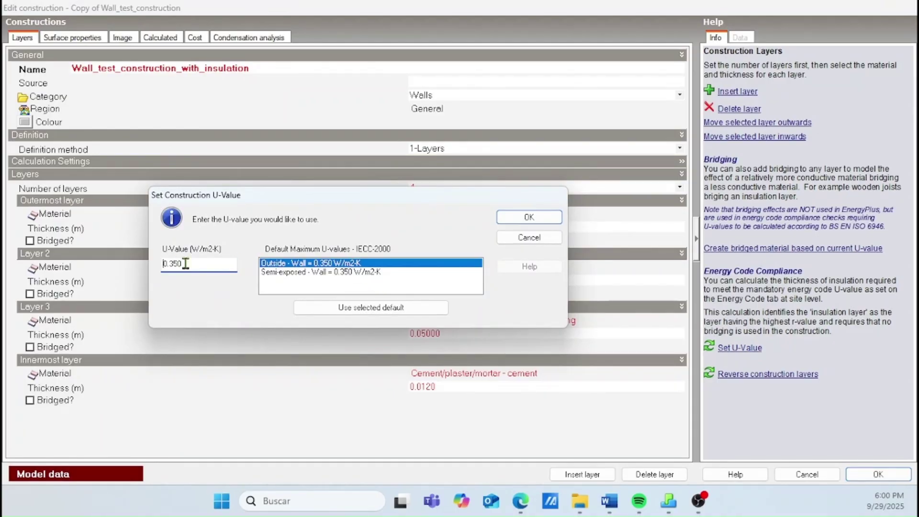
{"action": "left_click_drag", "start_coordinate": [192, 264], "coordinate": [173, 264]}
{"action": "left_click", "coordinate": [530, 217]}
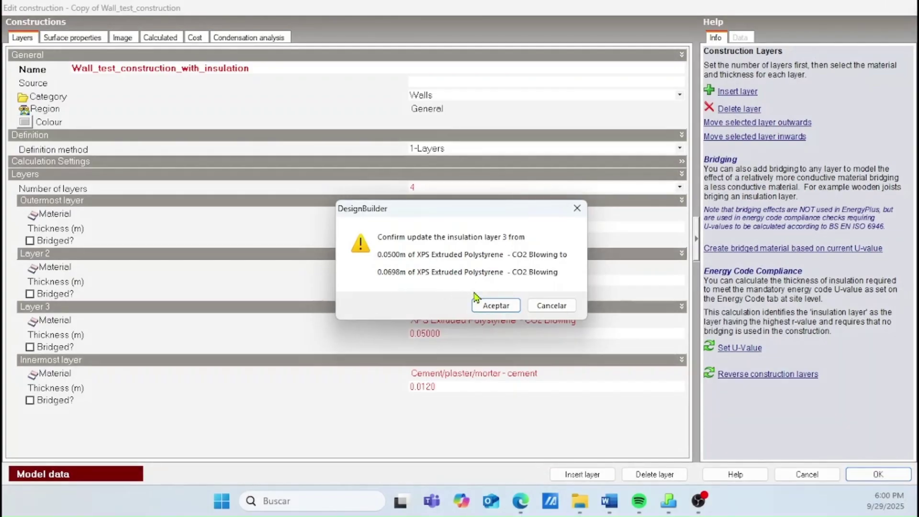
{"action": "left_click", "coordinate": [496, 306]}
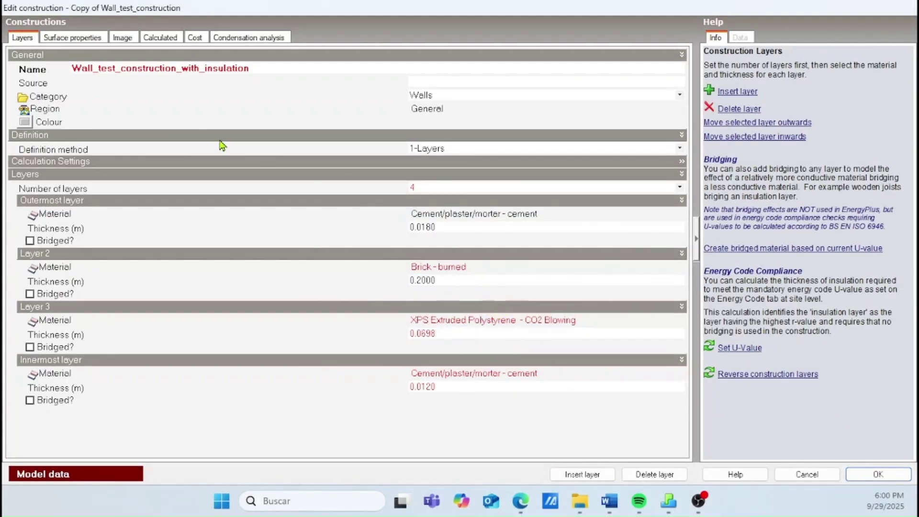
Check the insulated wall's recalculated heat transmission data and save the construction.
{"action": "left_click", "coordinate": [160, 39]}
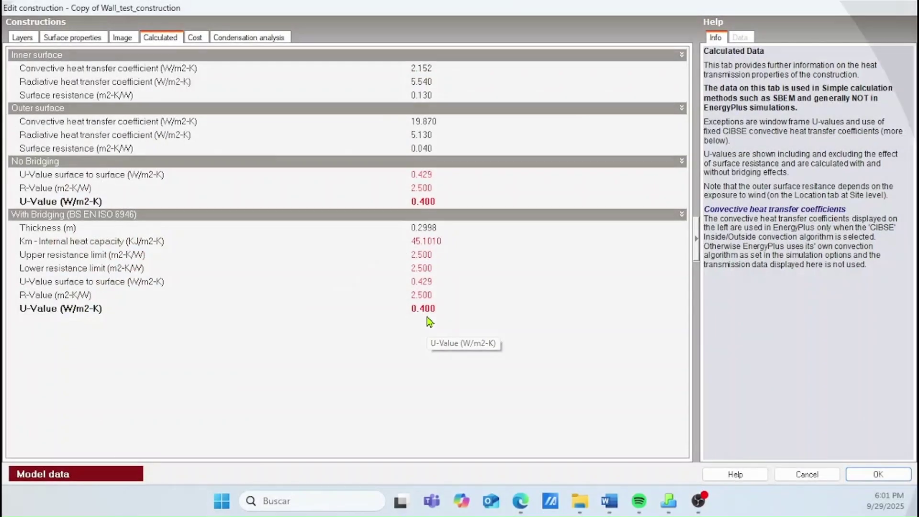
{"action": "left_click", "coordinate": [65, 38]}
{"action": "left_click", "coordinate": [22, 38]}
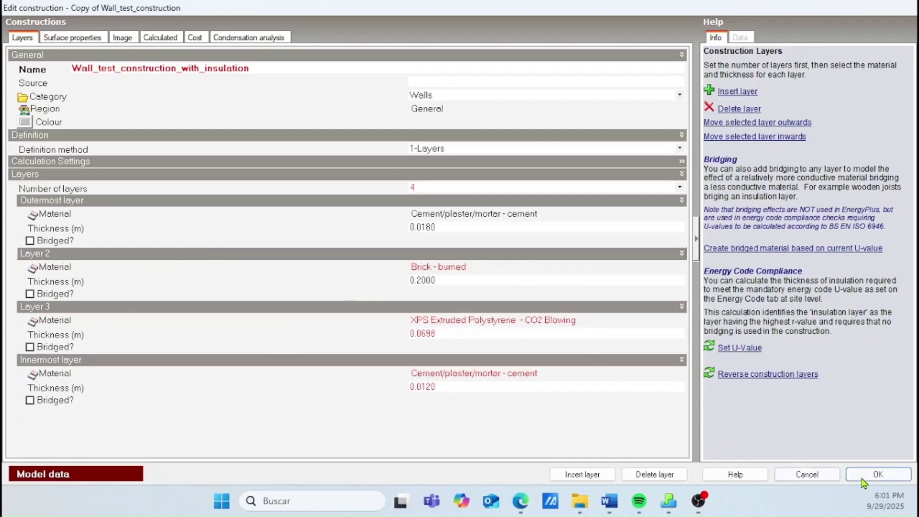
{"action": "key", "text": "ctrl"}
{"action": "key", "text": "ctrl"}
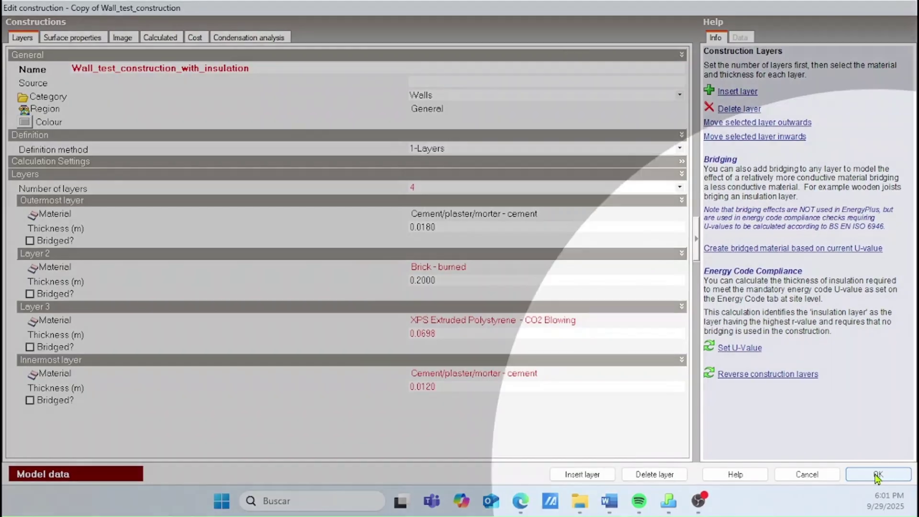
{"action": "left_click", "coordinate": [876, 474]}
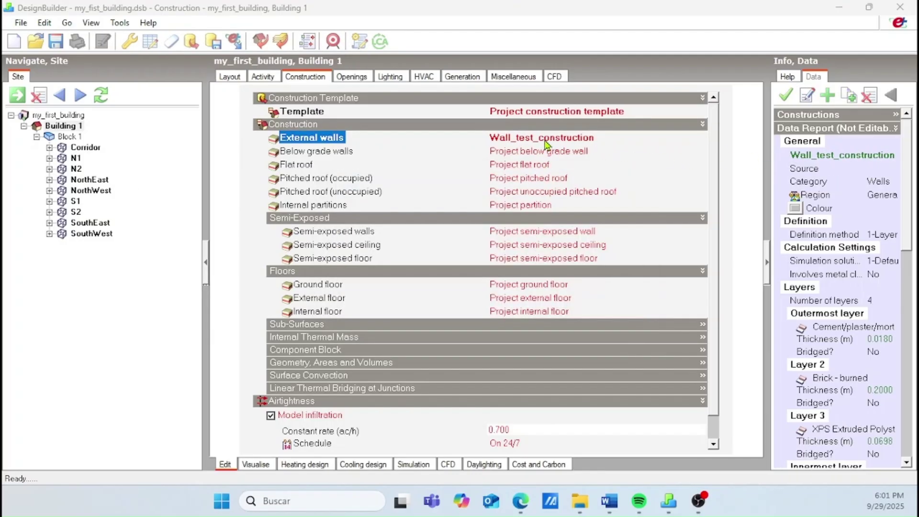
Assign Wall_test_construction_with_insulation as the building's external walls construction.
{"action": "left_click", "coordinate": [571, 141]}
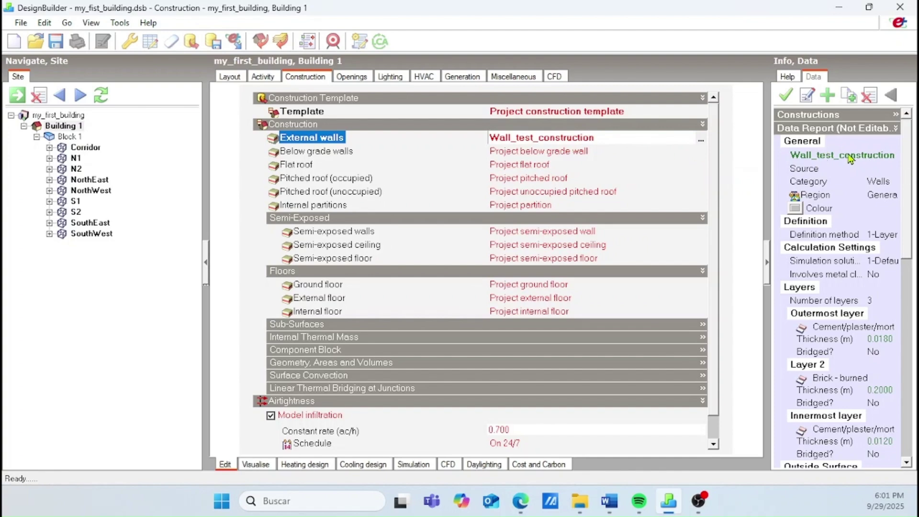
{"action": "left_click", "coordinate": [701, 140]}
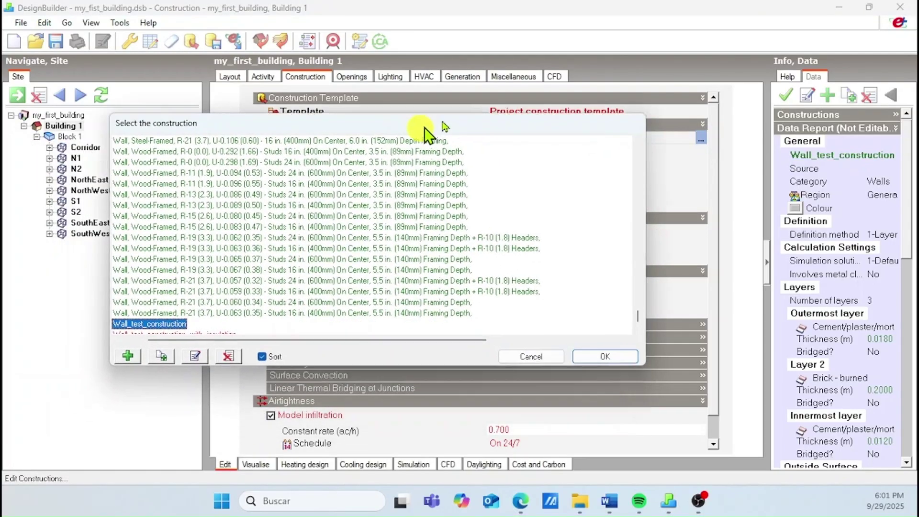
{"action": "scroll", "coordinate": [297, 273], "scroll_direction": "down", "scroll_amount": 1}
{"action": "left_click", "coordinate": [261, 306]}
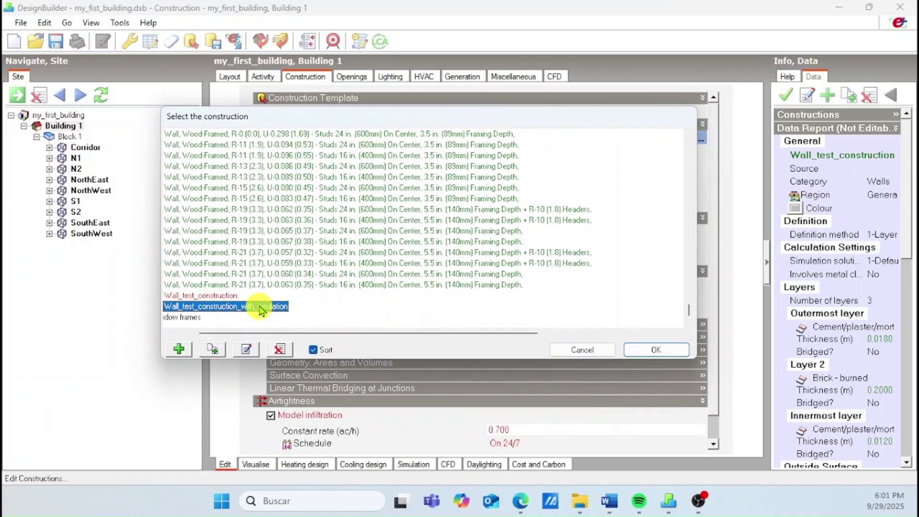
{"action": "left_click", "coordinate": [655, 350]}
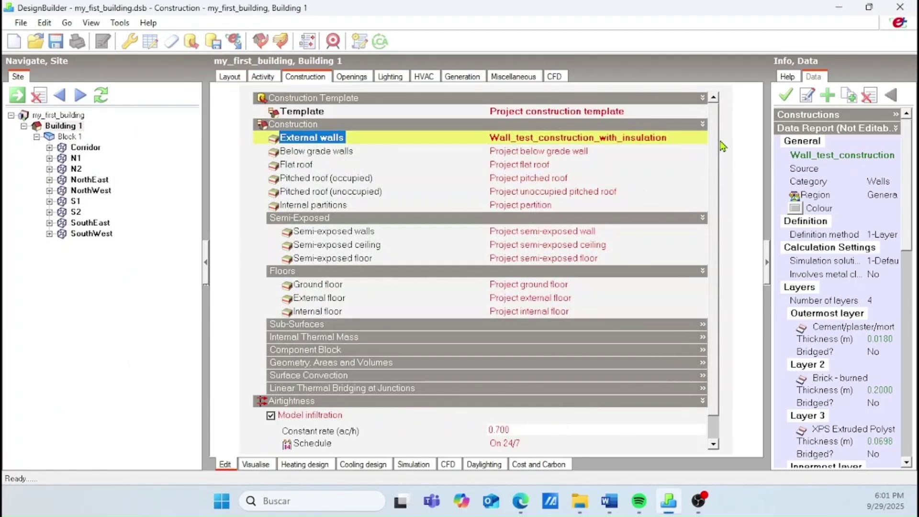
Open the insulated wall construction for editing and duplicate the Brick - burned material used in layer 2.
{"action": "left_click", "coordinate": [808, 96]}
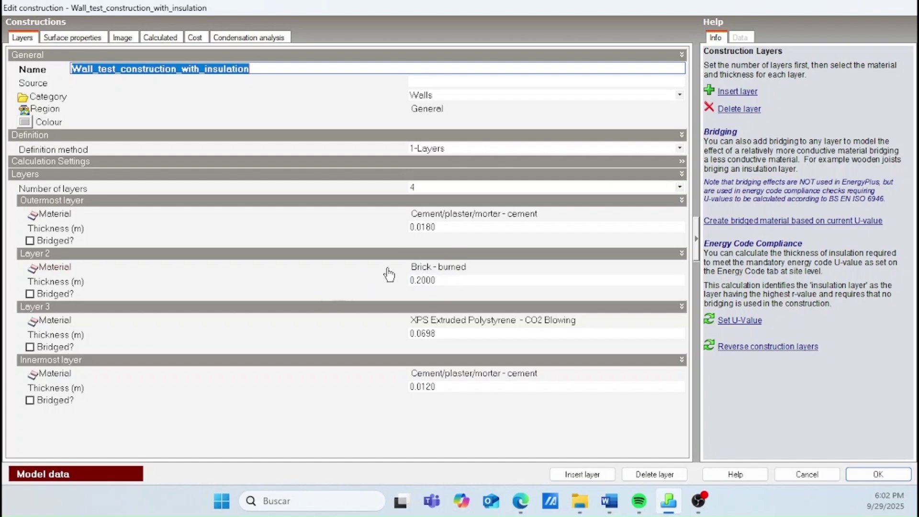
{"action": "left_click", "coordinate": [456, 267]}
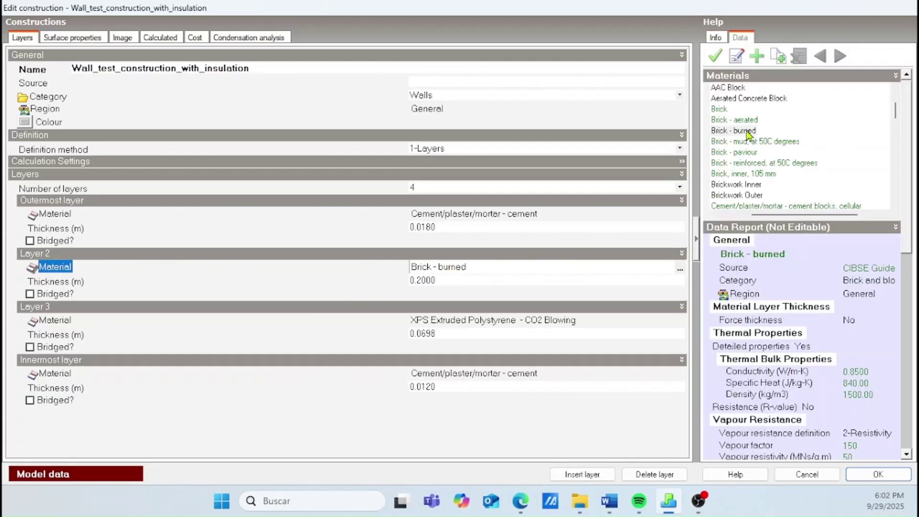
{"action": "left_click", "coordinate": [747, 133]}
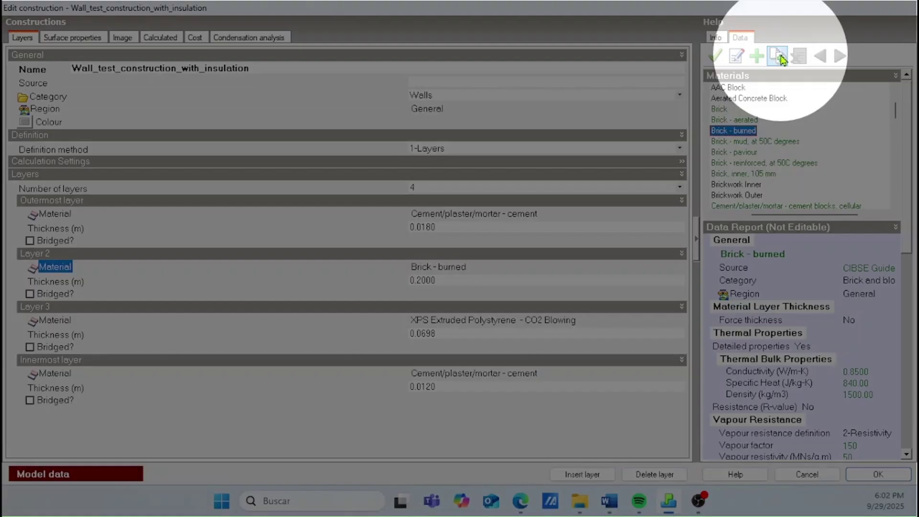
{"action": "left_click", "coordinate": [779, 56]}
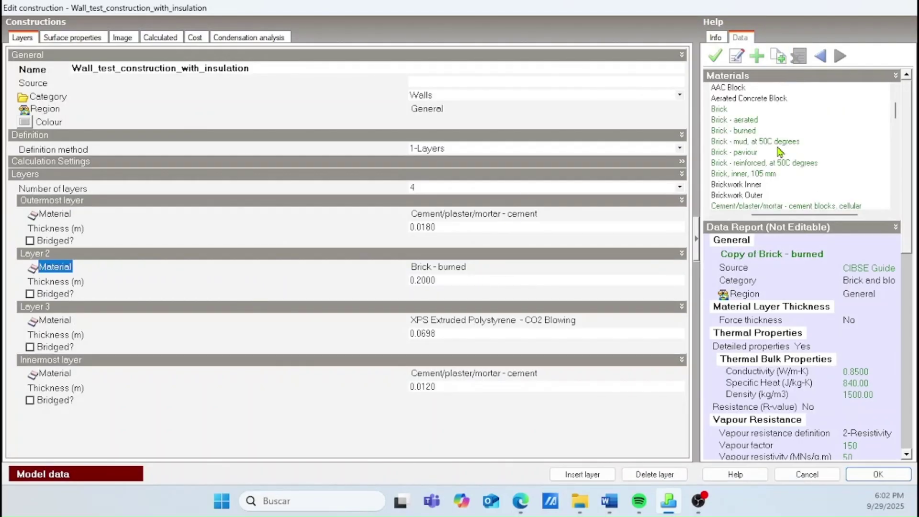
Find Copy of Brick - burned in the materials library and assign it to layer 2.
{"action": "left_click_drag", "start_coordinate": [778, 216], "coordinate": [742, 218]}
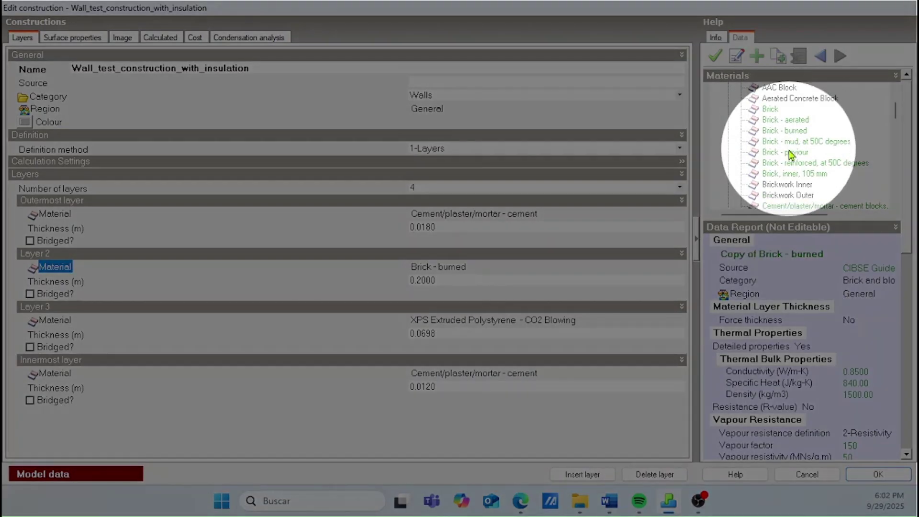
{"action": "scroll", "coordinate": [791, 139], "scroll_direction": "down", "scroll_amount": 5}
{"action": "scroll", "coordinate": [790, 154], "scroll_direction": "down", "scroll_amount": 10}
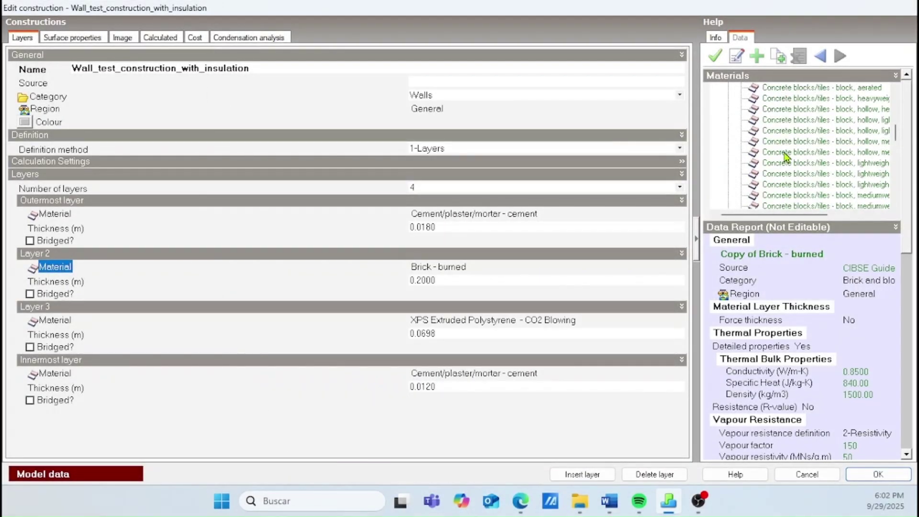
{"action": "scroll", "coordinate": [790, 165], "scroll_direction": "up", "scroll_amount": 5}
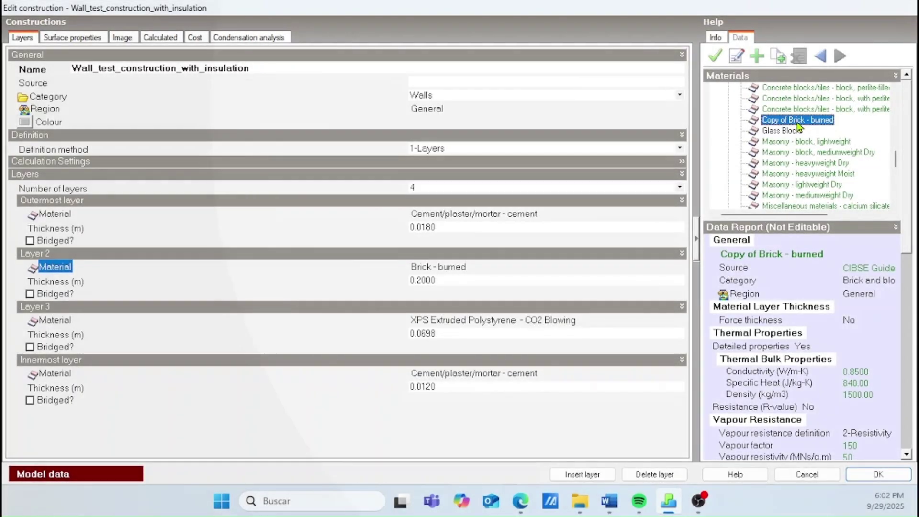
{"action": "left_click", "coordinate": [797, 120]}
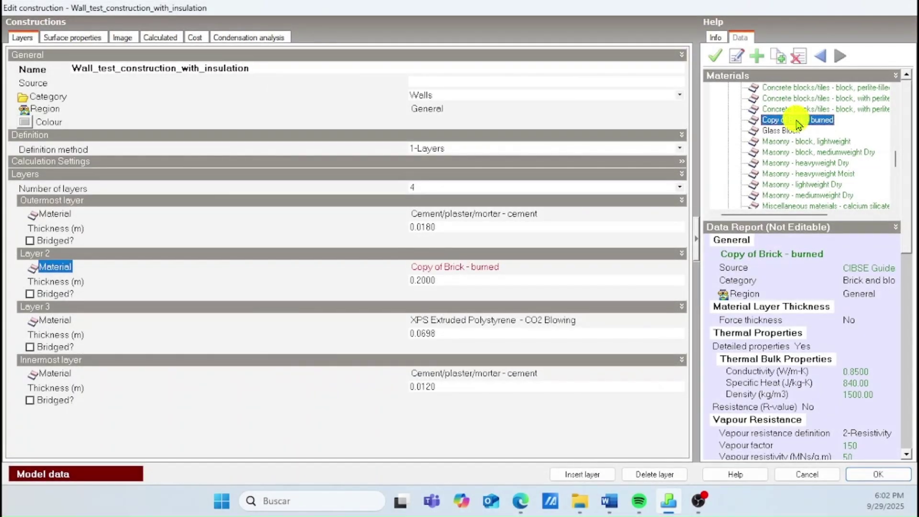
Inspect the general data and thermal properties of the copied burned brick material, closing it without changes.
{"action": "left_click", "coordinate": [737, 60]}
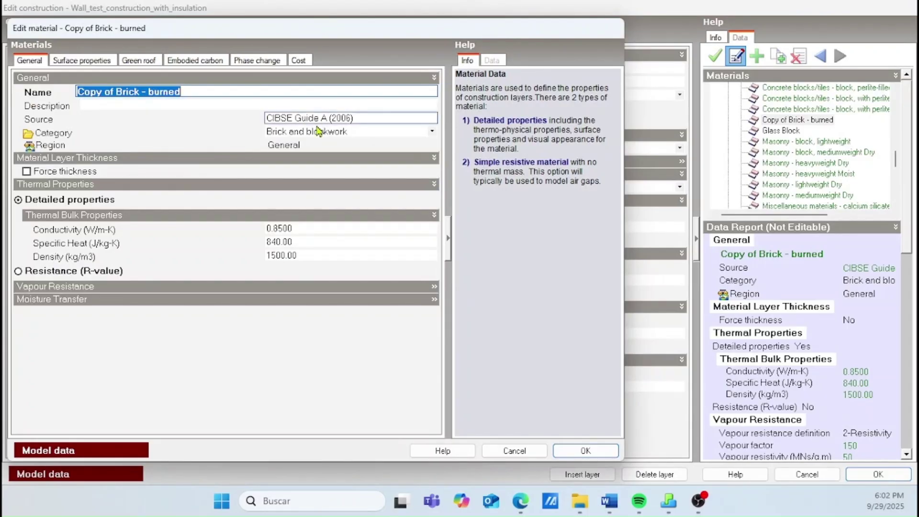
{"action": "key", "text": "ctrl"}
{"action": "key", "text": "ctrl"}
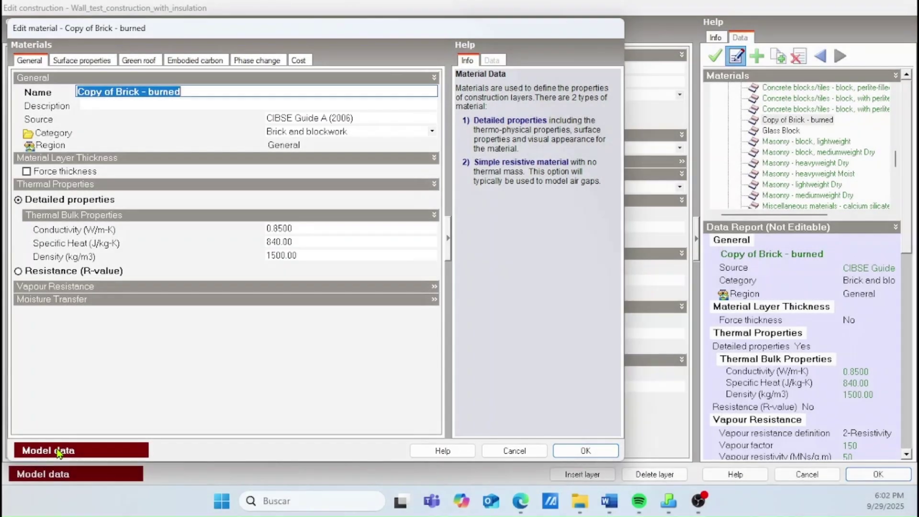
{"action": "key", "text": "ctrl"}
{"action": "key", "text": "ctrl"}
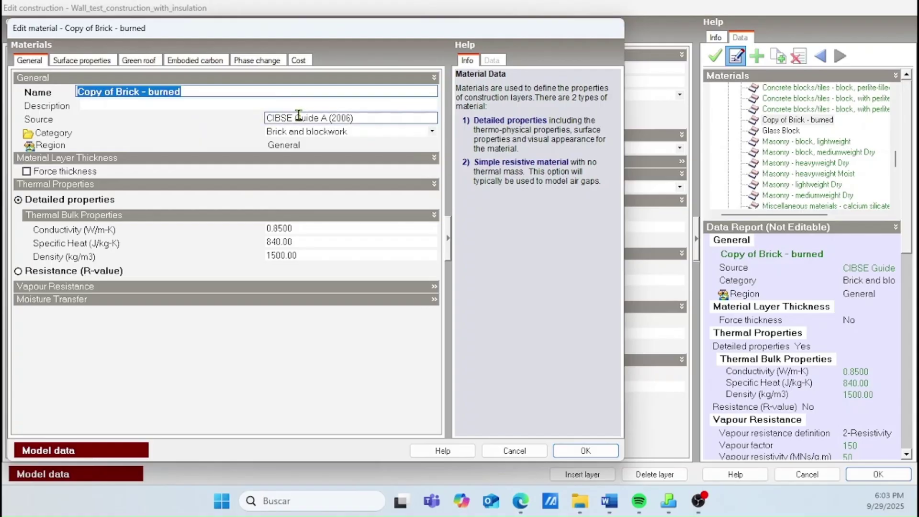
{"action": "left_click", "coordinate": [517, 451]}
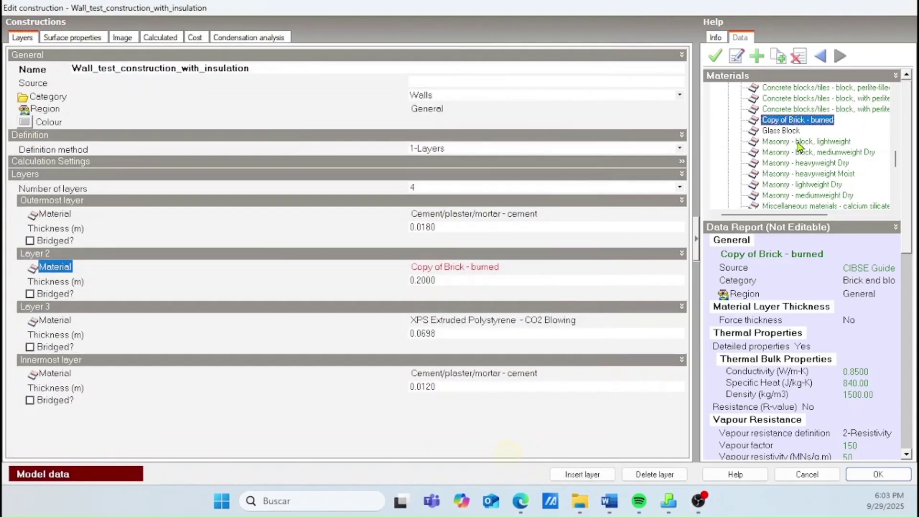
Open the Glass Block library material to check whether it is editable, and close it without changes.
{"action": "left_click", "coordinate": [786, 131]}
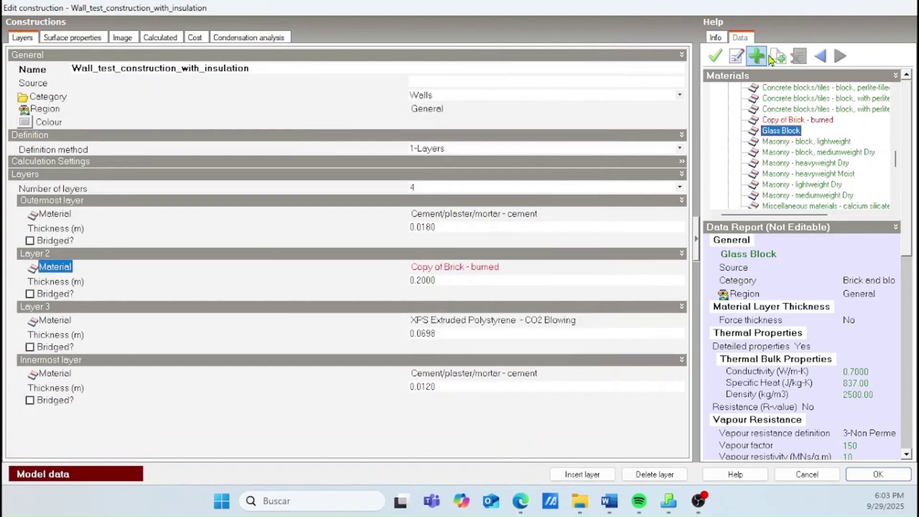
{"action": "left_click", "coordinate": [738, 56]}
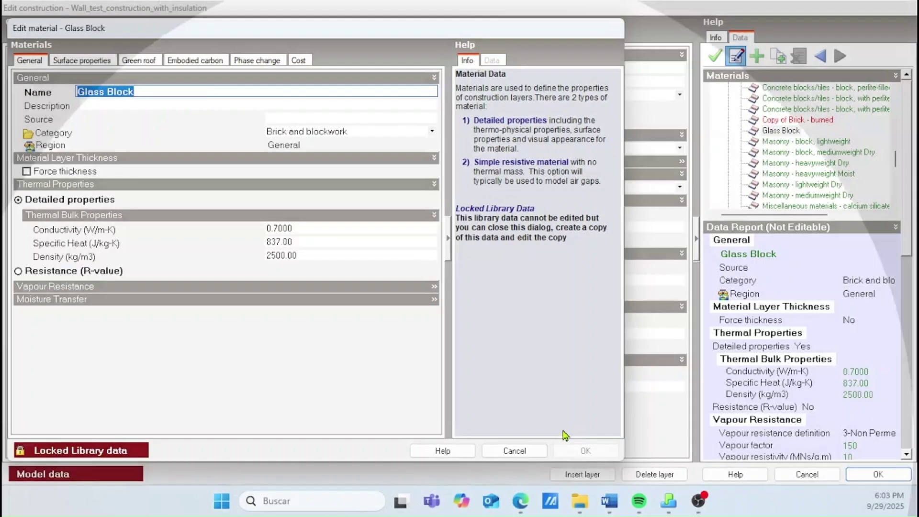
{"action": "left_click", "coordinate": [515, 450]}
Examine the surface properties and cost data of Copy of Brick - burned, close it unchanged and reselect layer 2's material.
{"action": "left_click", "coordinate": [805, 120]}
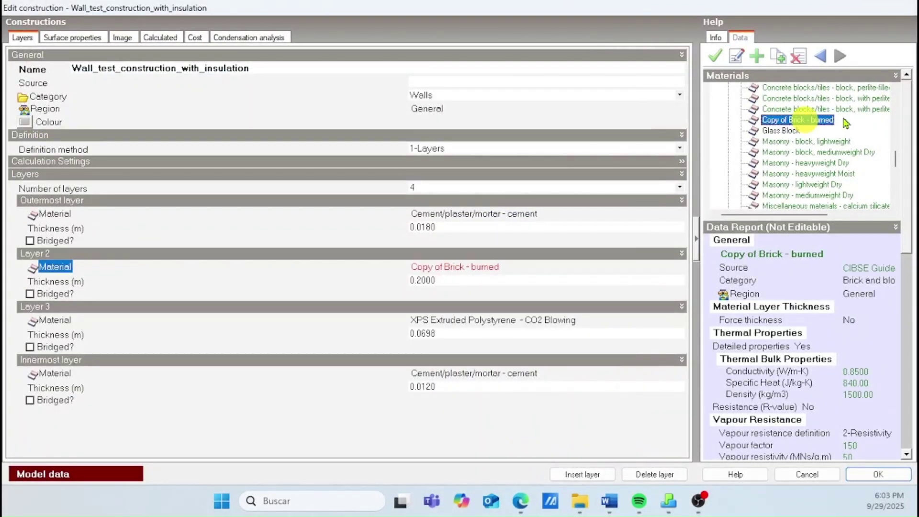
{"action": "left_click", "coordinate": [736, 58]}
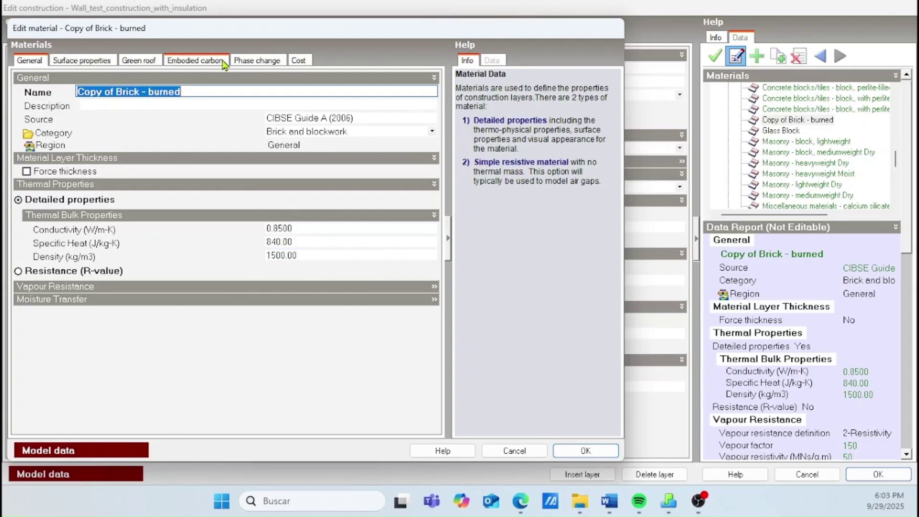
{"action": "left_click", "coordinate": [105, 65]}
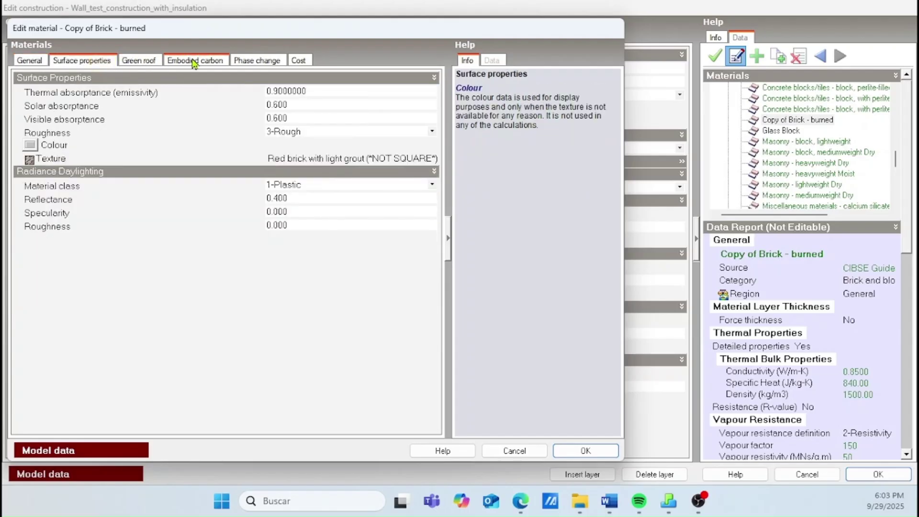
{"action": "left_click", "coordinate": [307, 61]}
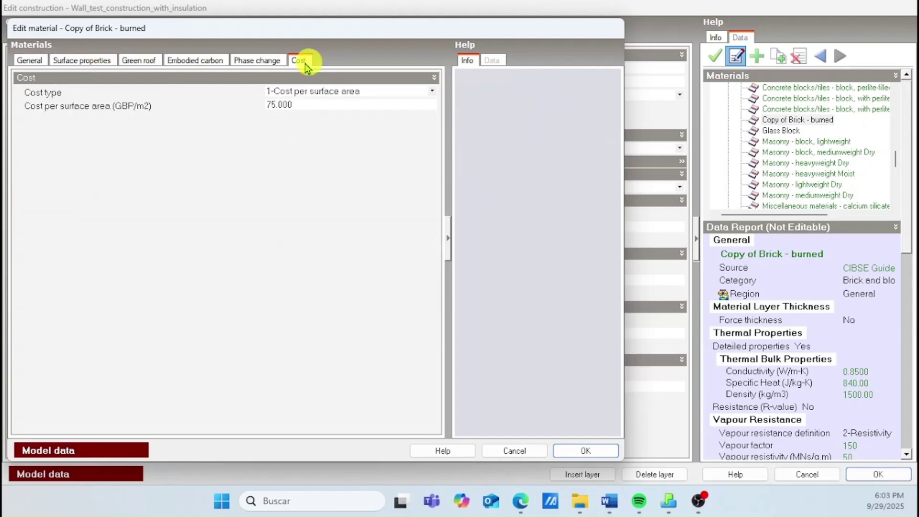
{"action": "left_click", "coordinate": [38, 64]}
{"action": "left_click", "coordinate": [522, 452]}
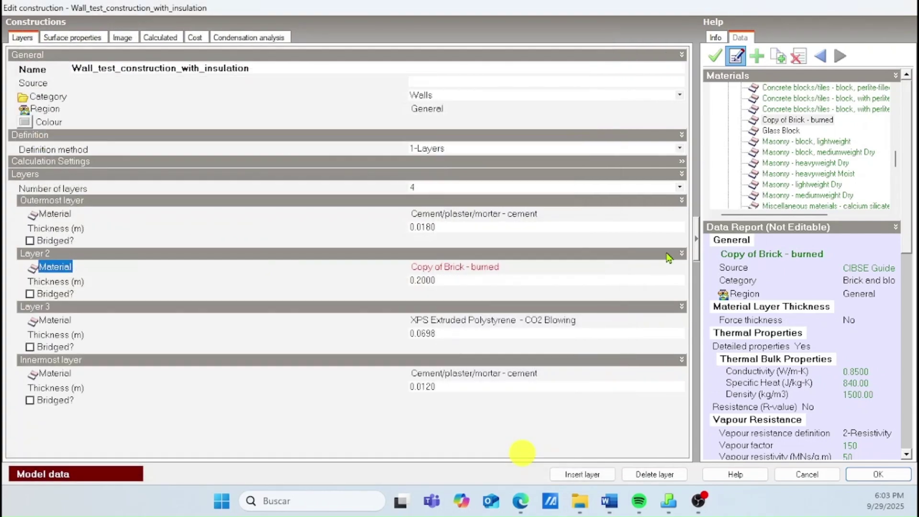
{"action": "left_click", "coordinate": [498, 269]}
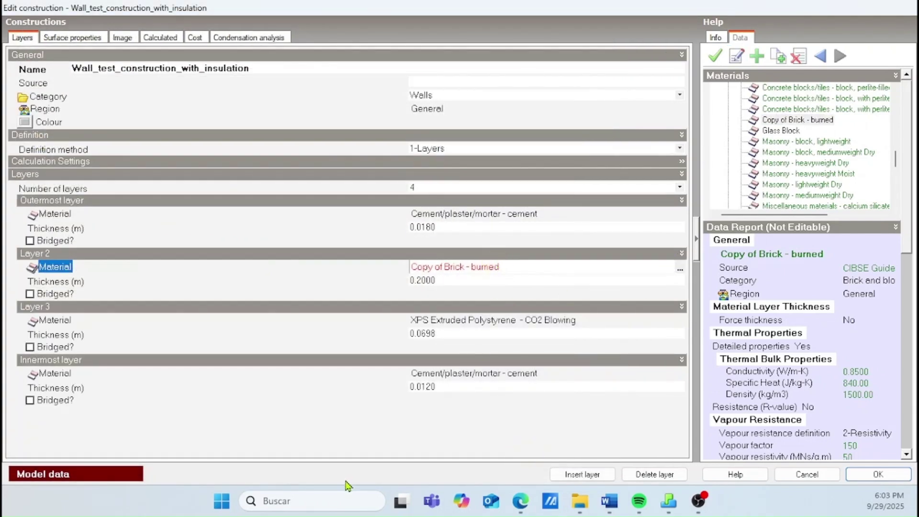
Accept the layer edits to the Wall_test_construction_with_insulation construction and close its editor.
{"action": "left_click", "coordinate": [357, 420]}
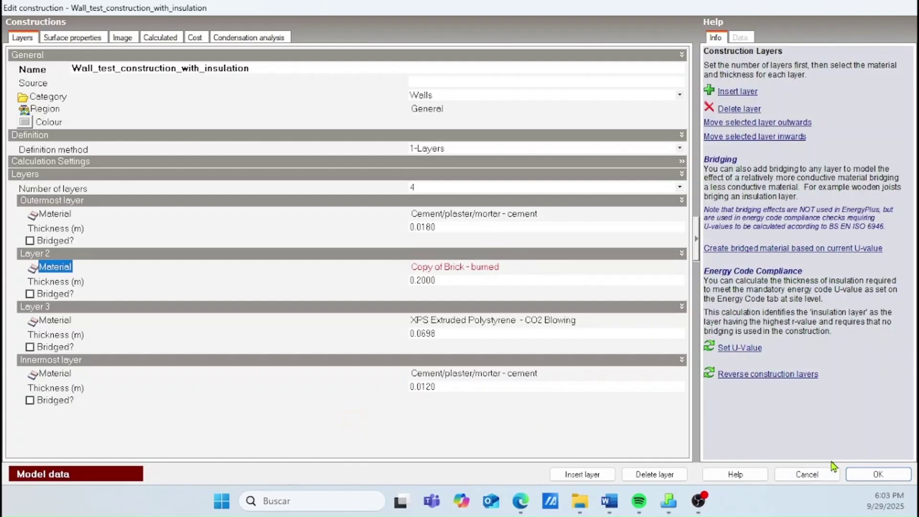
{"action": "left_click", "coordinate": [872, 474]}
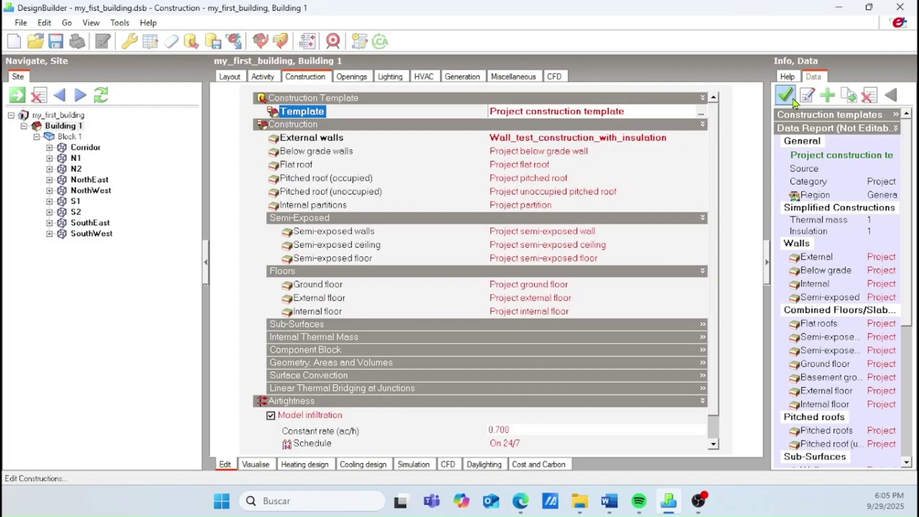
Open the building's project construction template for editing and rename it as Project construction template_test.
{"action": "left_click", "coordinate": [808, 97]}
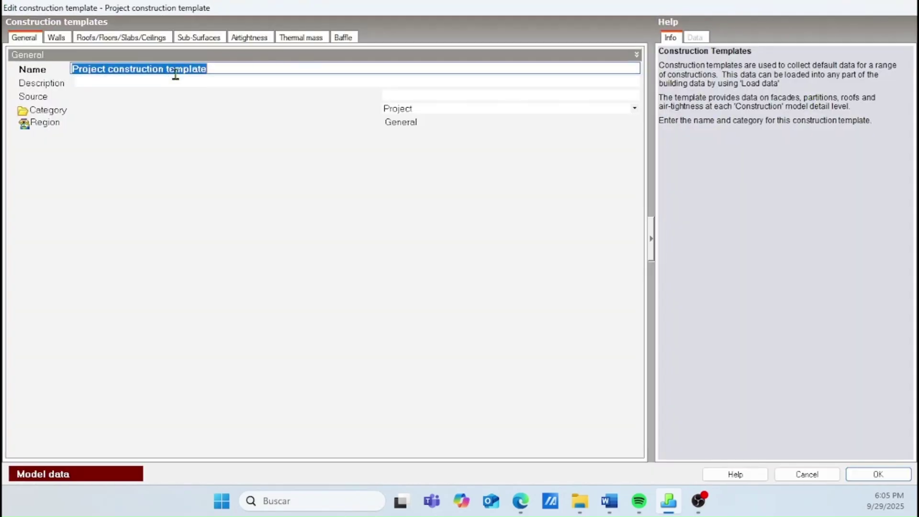
{"action": "left_click", "coordinate": [221, 73]}
{"action": "left_click_drag", "start_coordinate": [207, 69], "coordinate": [67, 68]}
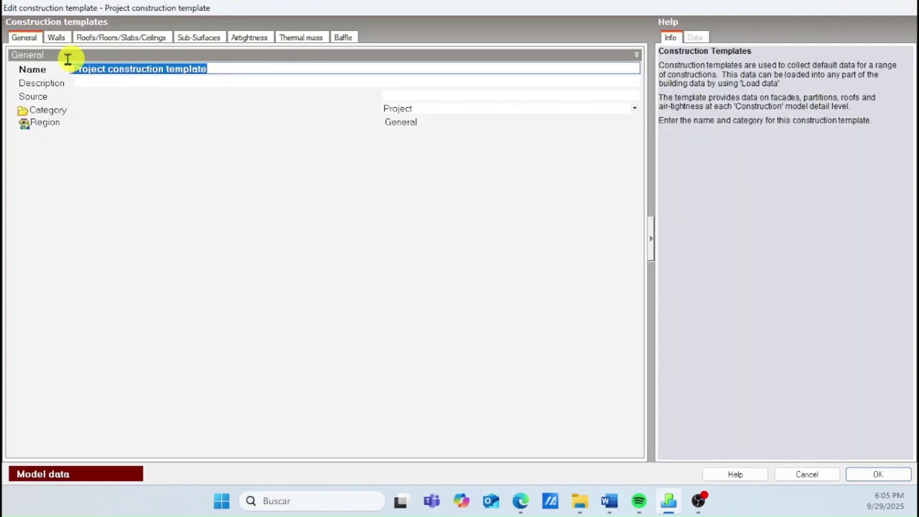
{"action": "left_click", "coordinate": [220, 68]}
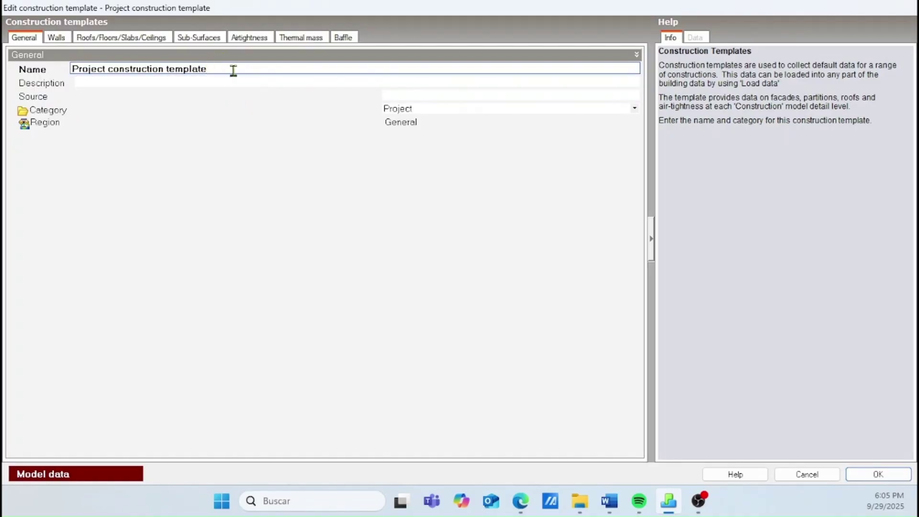
{"action": "mouse_move", "coordinate": [230, 70]}
{"action": "left_mouse_down"}
{"action": "mouse_move", "coordinate": [86, 59]}
{"action": "mouse_move", "coordinate": [227, 72]}
{"action": "left_mouse_up"}
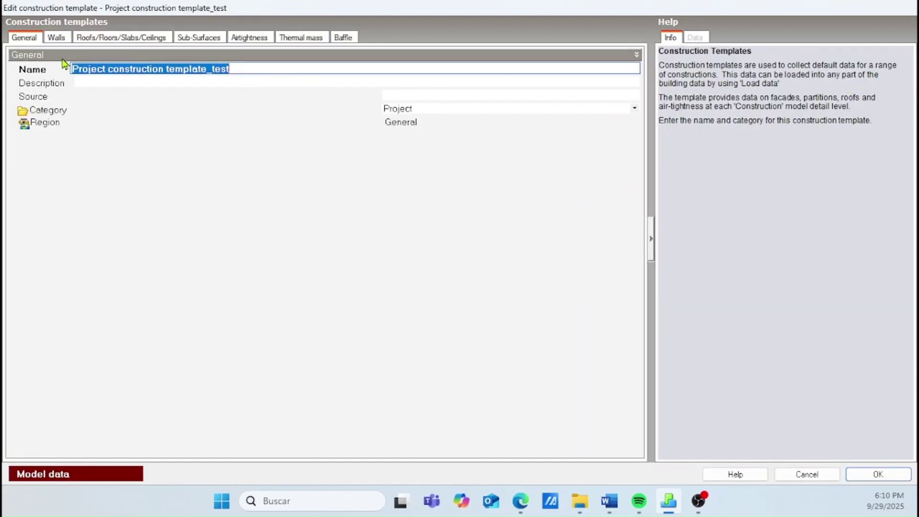
Assign Wall_test_construction_with_insulation as the template's external wall and apply the template edit across all buildings in the model.
{"action": "left_click", "coordinate": [82, 37]}
{"action": "left_click", "coordinate": [52, 38]}
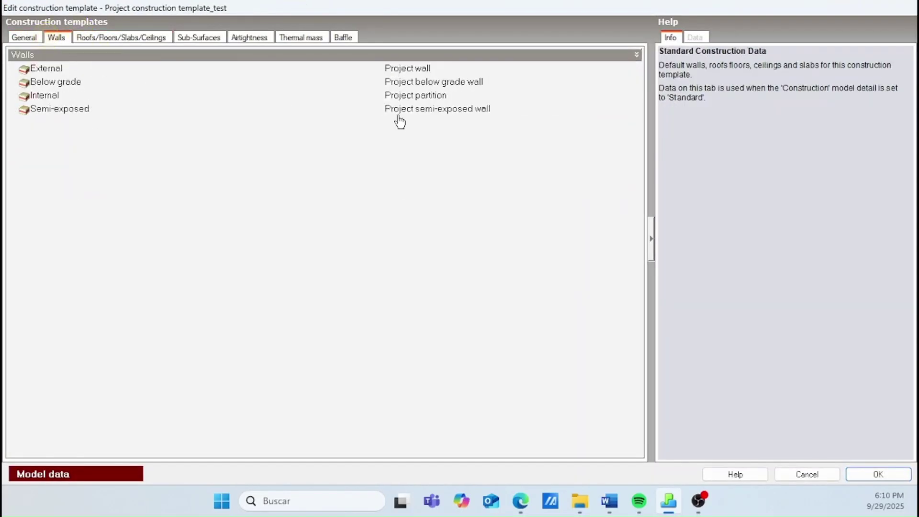
{"action": "left_click", "coordinate": [428, 70]}
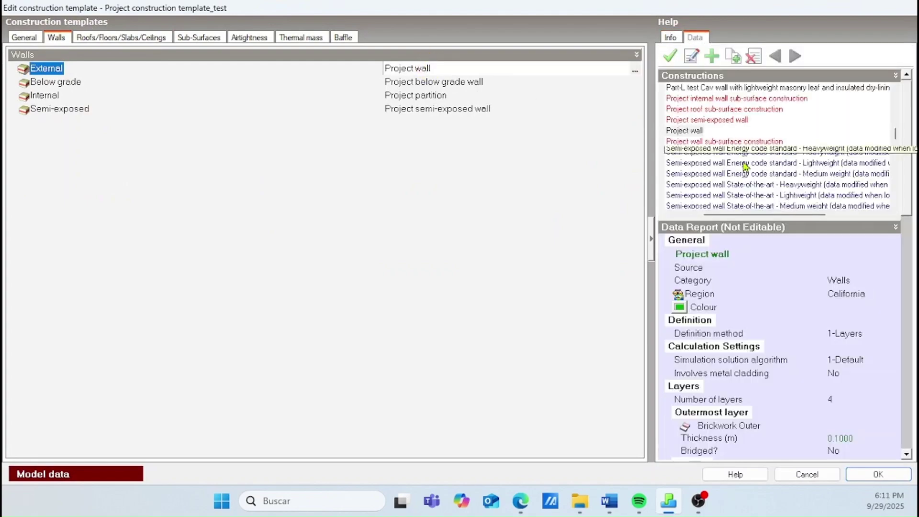
{"action": "scroll", "coordinate": [746, 168], "scroll_direction": "down", "scroll_amount": 1}
{"action": "left_click_drag", "start_coordinate": [766, 216], "coordinate": [671, 214]}
{"action": "scroll", "coordinate": [910, 153], "scroll_direction": "down", "scroll_amount": 2}
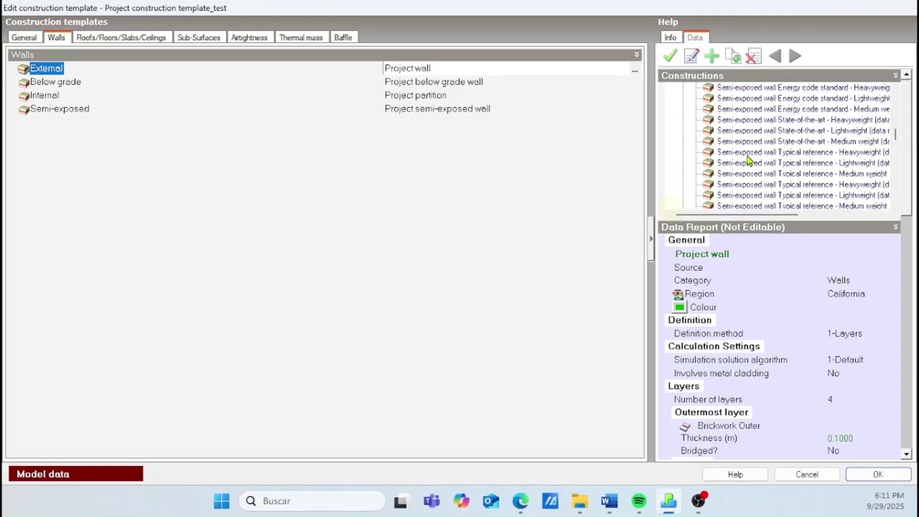
{"action": "left_click_drag", "start_coordinate": [896, 138], "coordinate": [894, 211]}
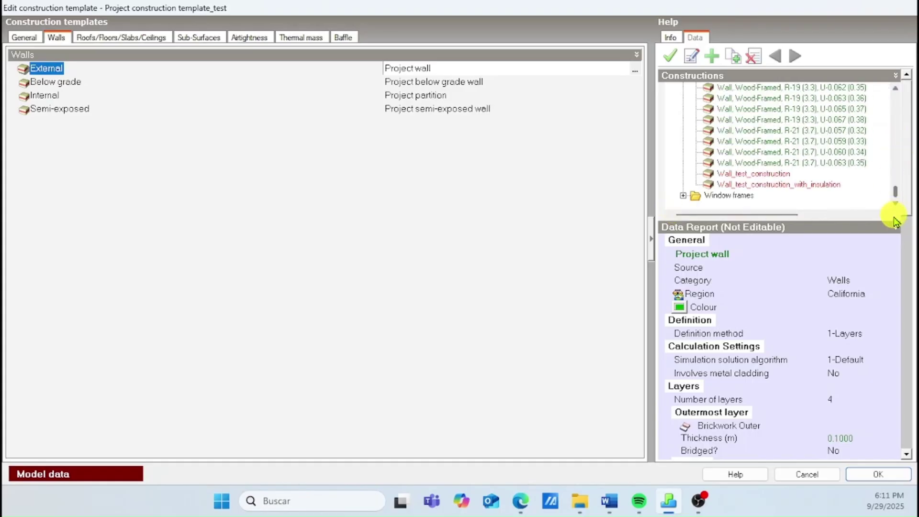
{"action": "left_click", "coordinate": [814, 185]}
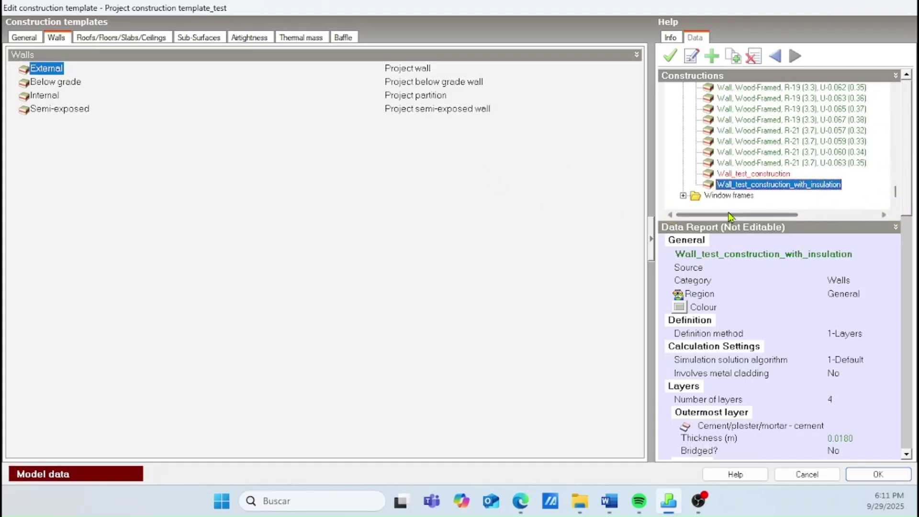
{"action": "double_click", "coordinate": [804, 185]}
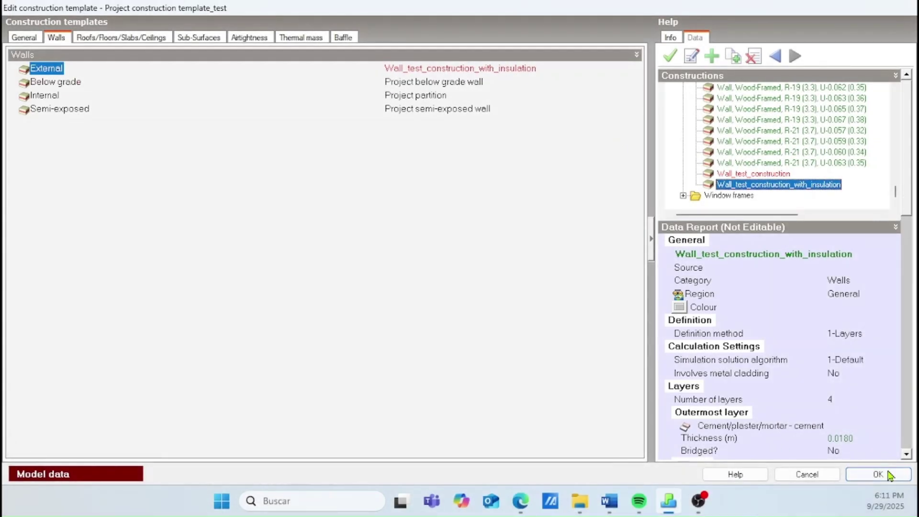
{"action": "left_click", "coordinate": [885, 475]}
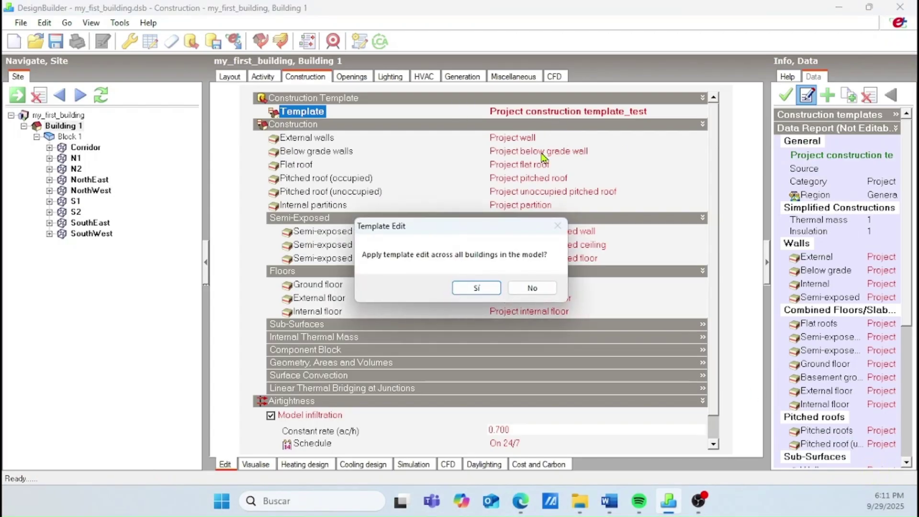
{"action": "left_click", "coordinate": [476, 290]}
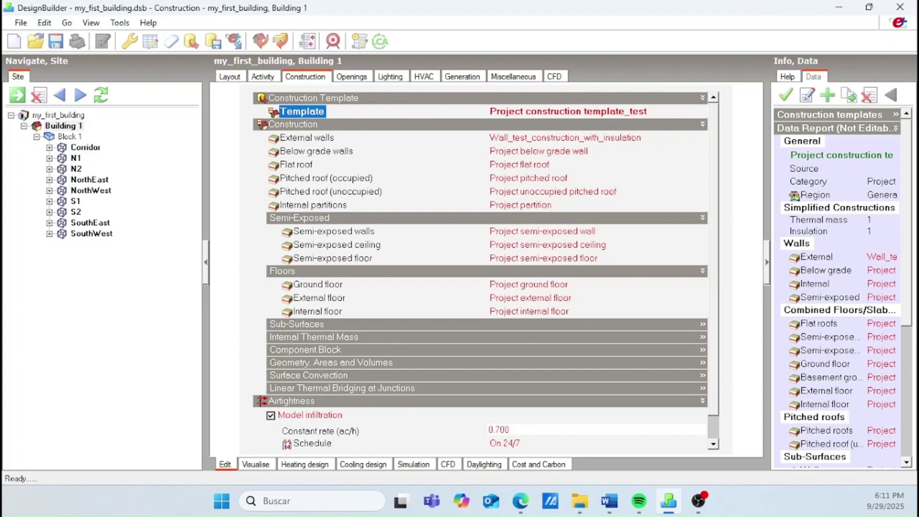
Expand zone N1 in the building tree and check the construction assigned to its external wall.
{"action": "left_click", "coordinate": [37, 127]}
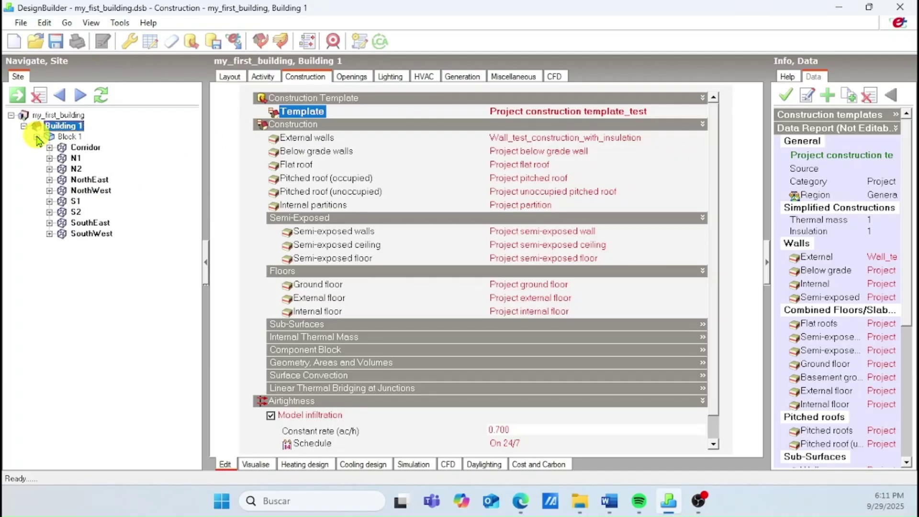
{"action": "left_click", "coordinate": [50, 159]}
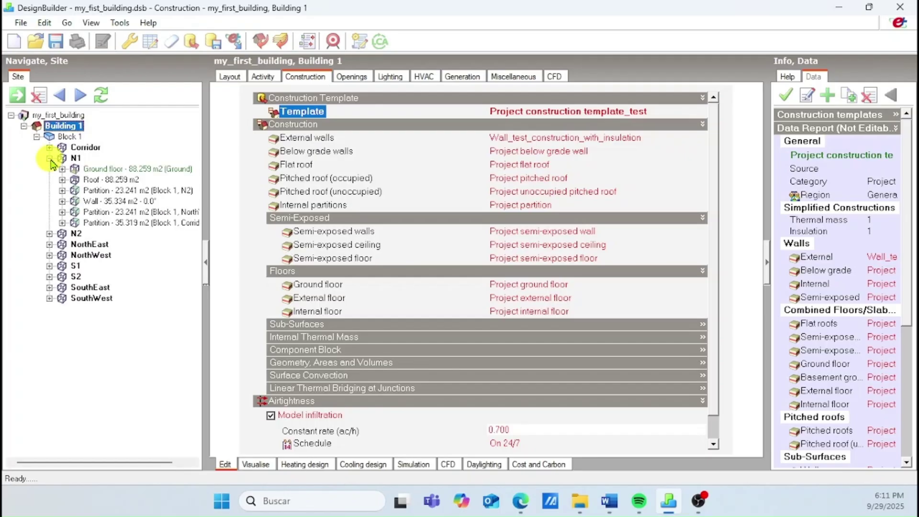
{"action": "left_click", "coordinate": [119, 202]}
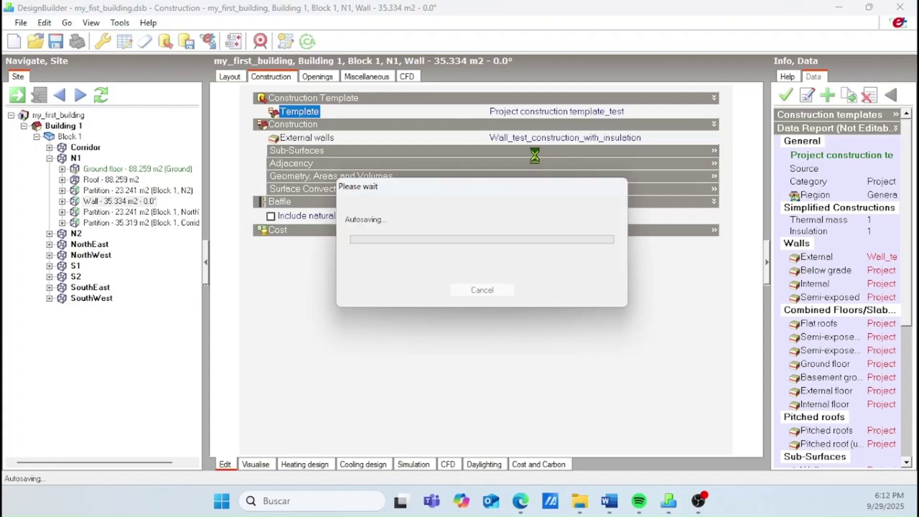
Assign Wall_test_construction to the external wall of zone N1.
{"action": "left_click", "coordinate": [560, 139]}
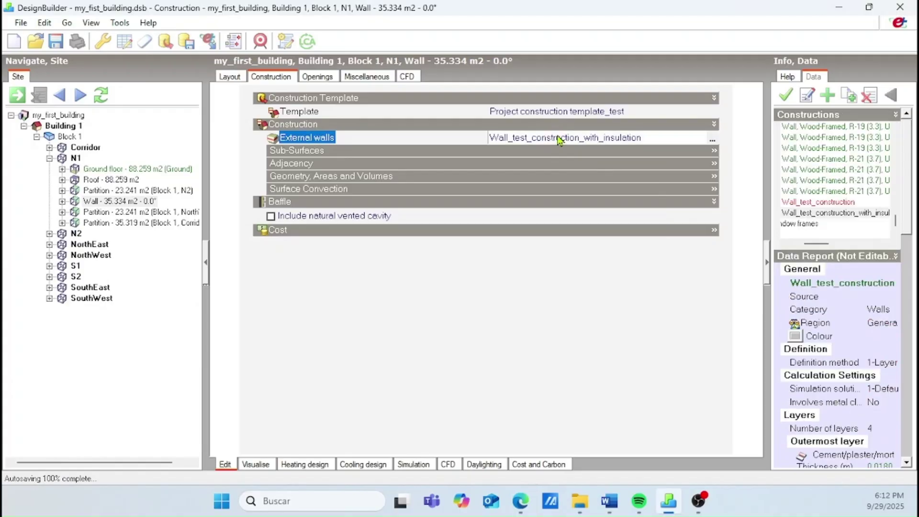
{"action": "left_click", "coordinate": [831, 203]}
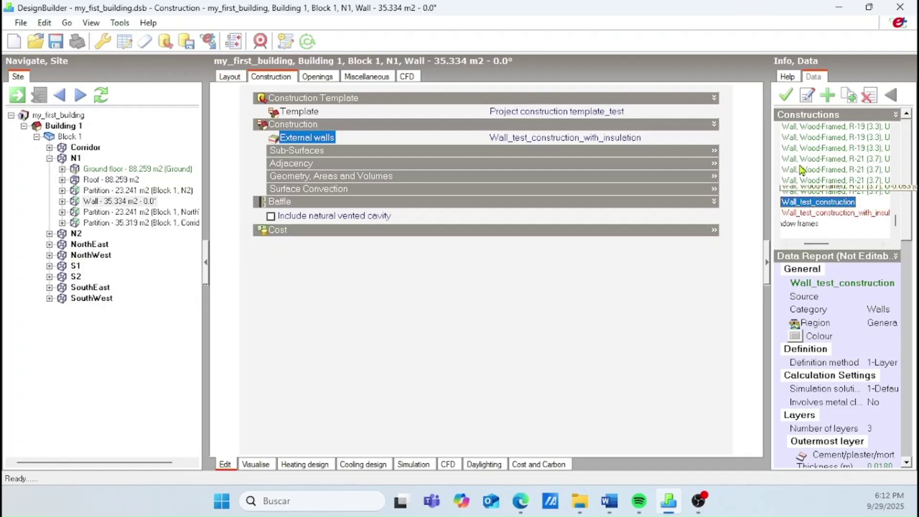
{"action": "left_click", "coordinate": [786, 95]}
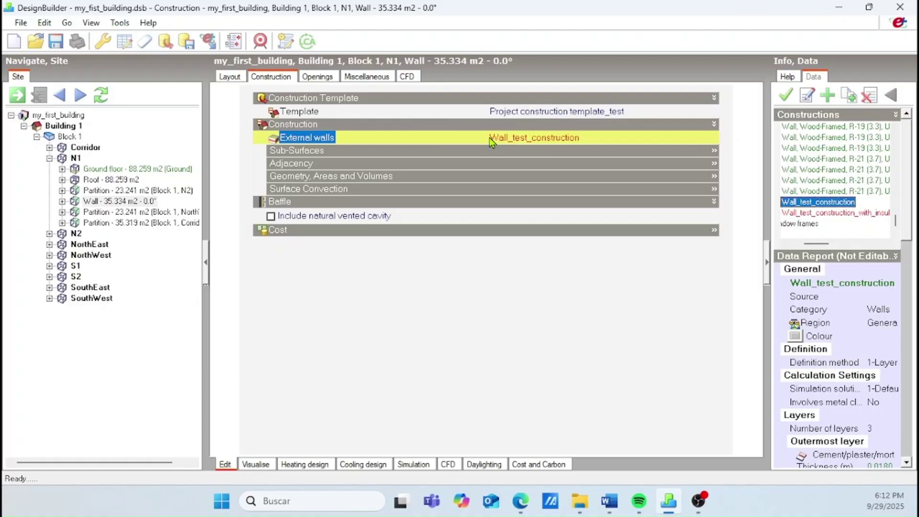
Set the external walls of Building 1 to the Wood-Framed R-21 (3.7), U-0.063 (0.35) wall with studs 16 in. (400mm) on center.
{"action": "left_click", "coordinate": [67, 129]}
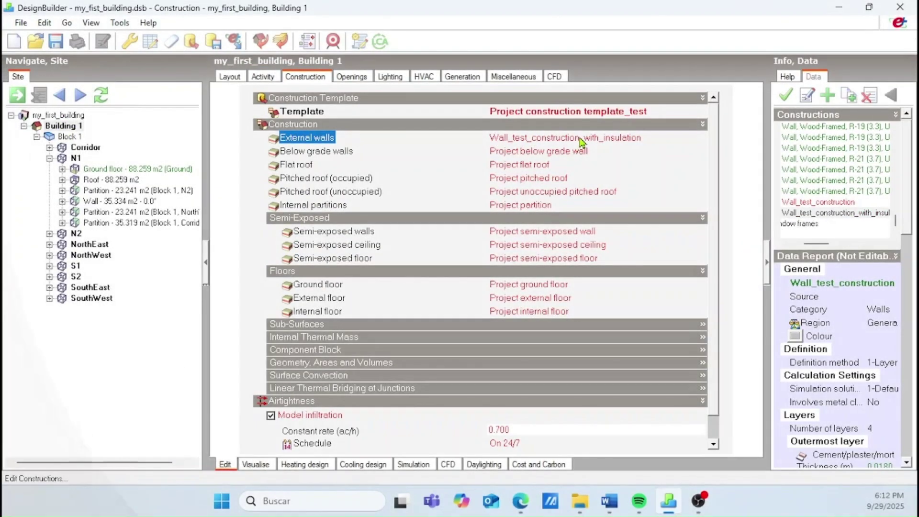
{"action": "left_click", "coordinate": [580, 139]}
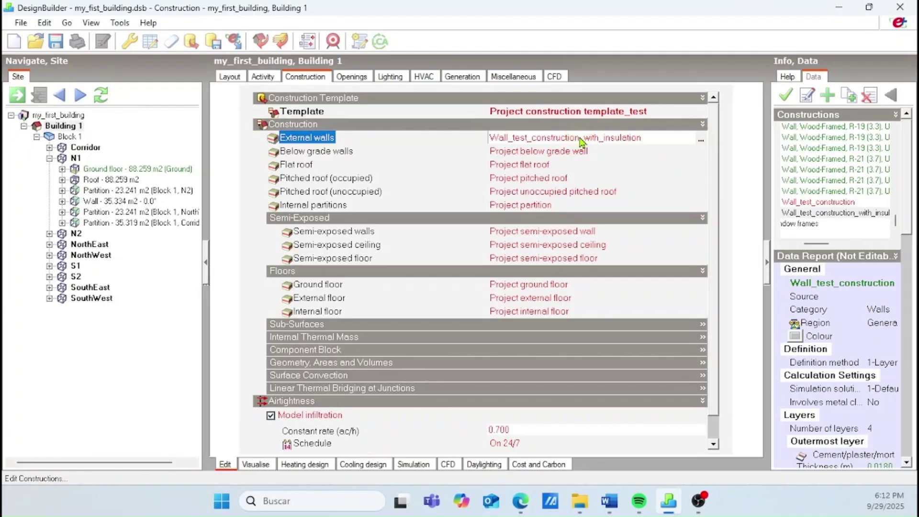
{"action": "left_click", "coordinate": [699, 139]}
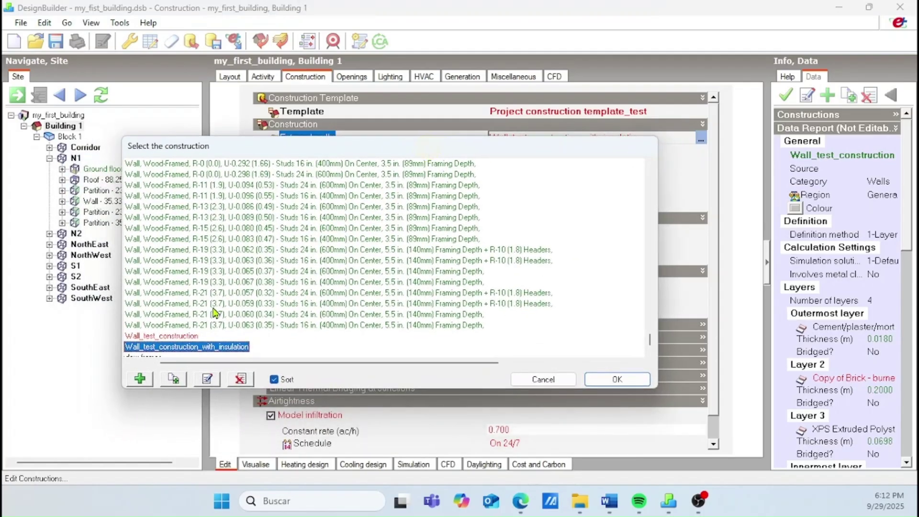
{"action": "left_click", "coordinate": [178, 326]}
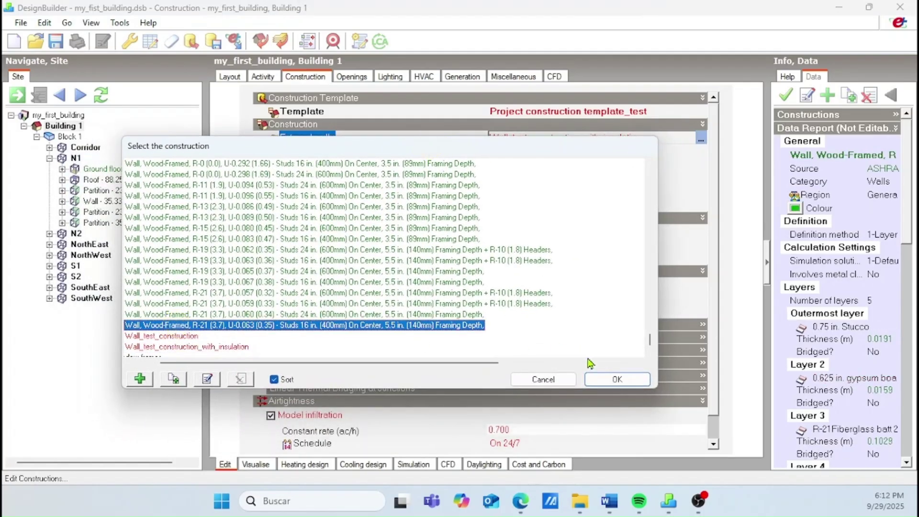
{"action": "left_click", "coordinate": [592, 382]}
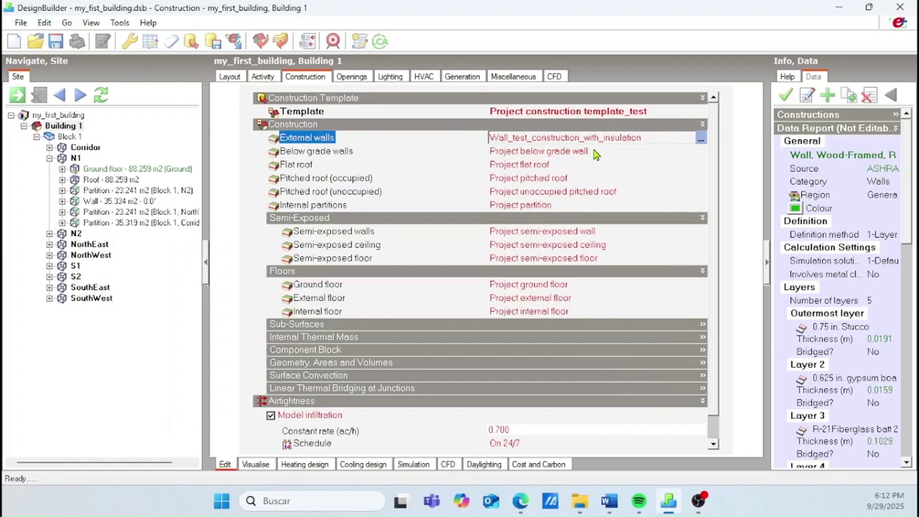
Compare the external wall construction assigned to the N2 wall with the one assigned to the N1 wall.
{"action": "left_click", "coordinate": [50, 233]}
{"action": "left_click", "coordinate": [77, 233]}
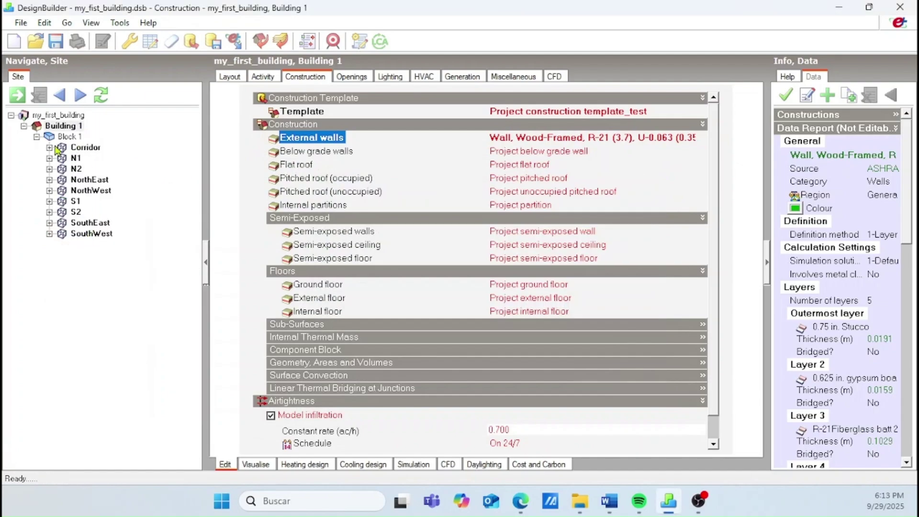
{"action": "left_click", "coordinate": [49, 169]}
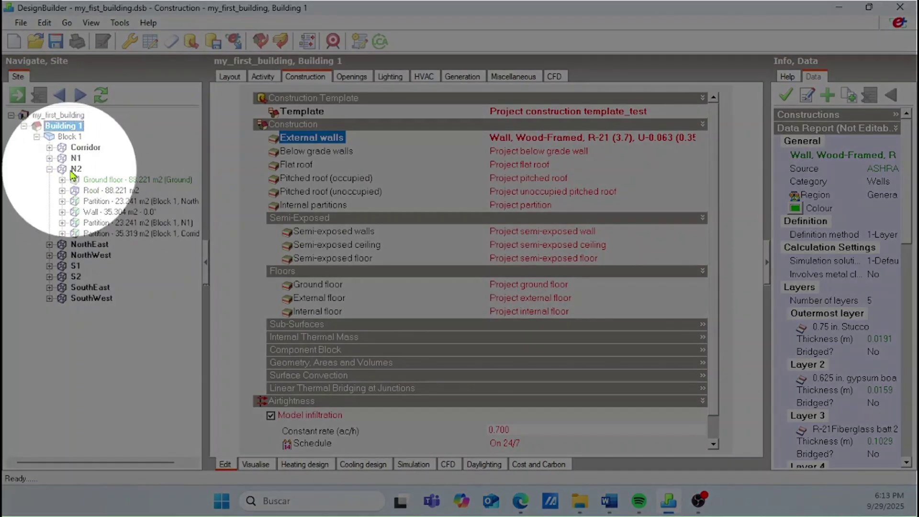
{"action": "left_click", "coordinate": [96, 213]}
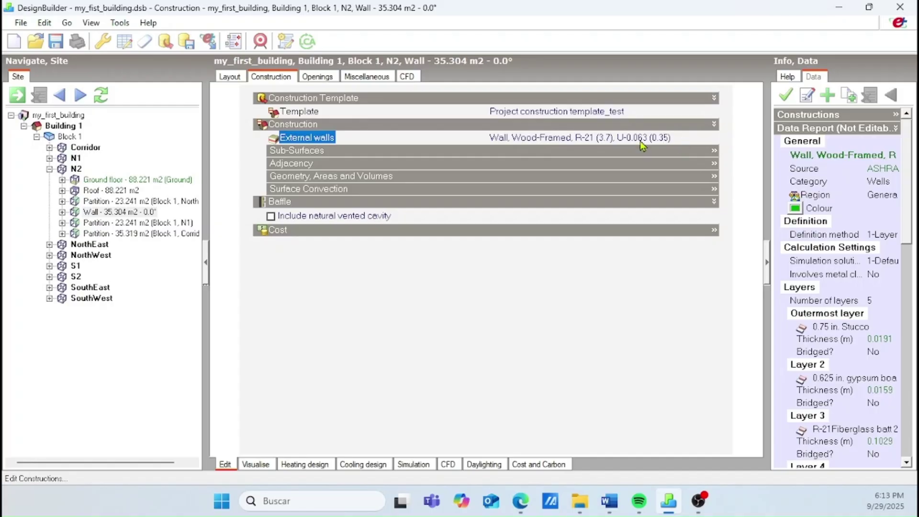
{"action": "left_click", "coordinate": [50, 158]}
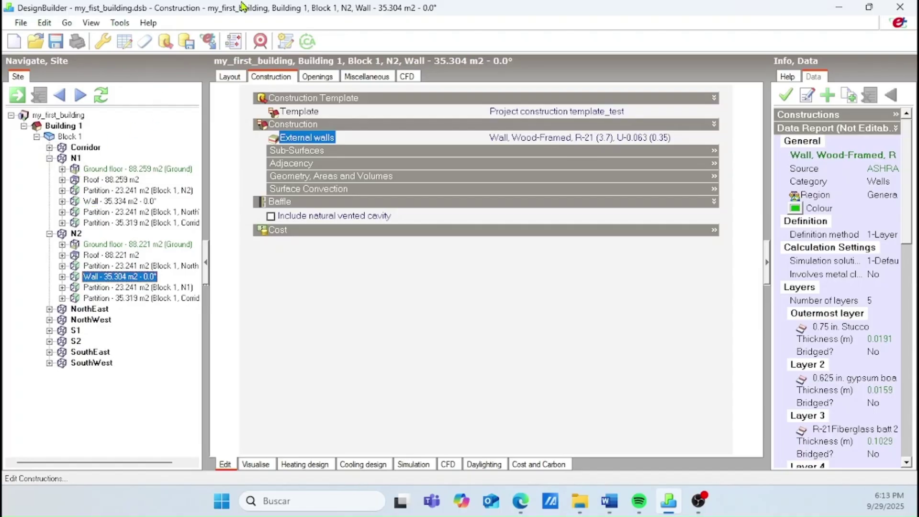
{"action": "left_click", "coordinate": [82, 201]}
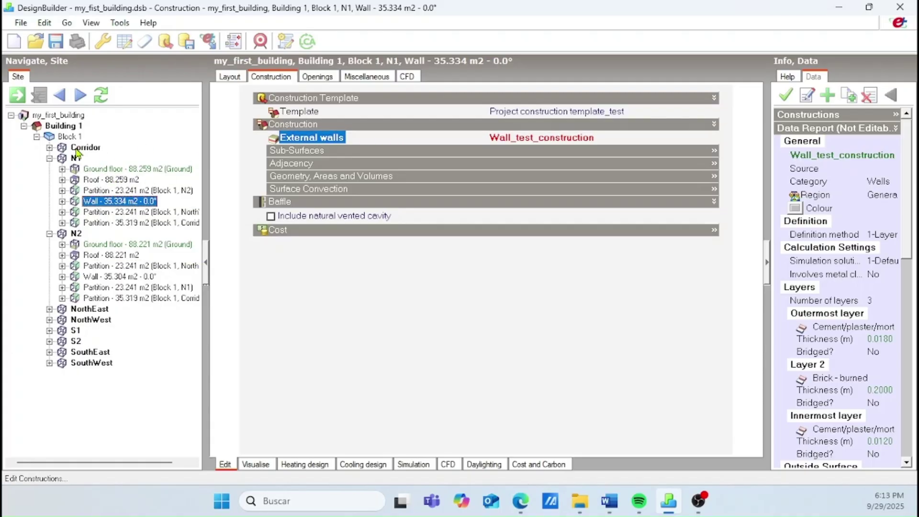
Set the external walls of Building 1 to Wall_test_construction_with_insulation.
{"action": "left_click", "coordinate": [61, 127]}
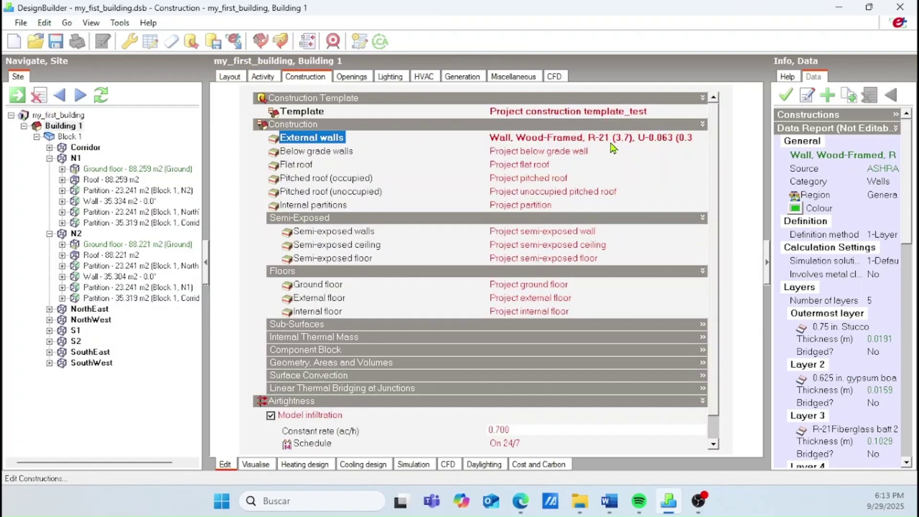
{"action": "left_click", "coordinate": [616, 140]}
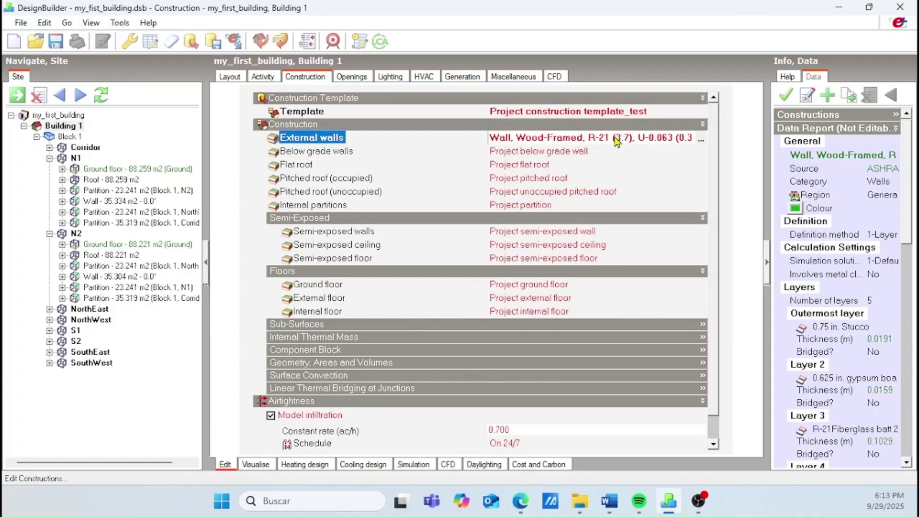
{"action": "left_click", "coordinate": [700, 142]}
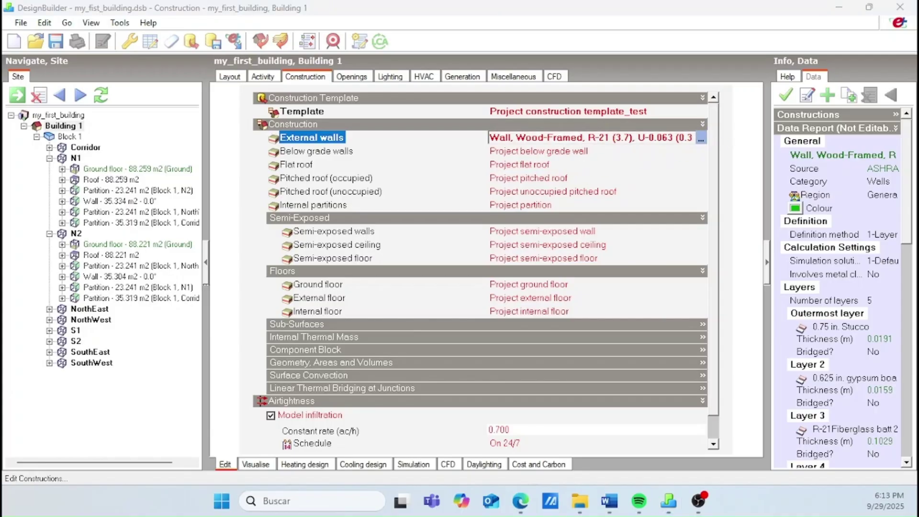
{"action": "scroll", "coordinate": [446, 261], "scroll_direction": "down", "scroll_amount": 1}
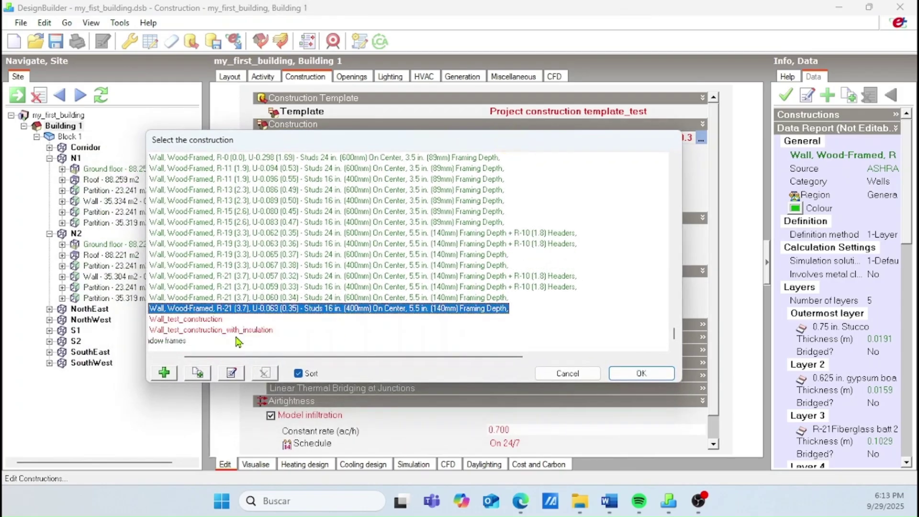
{"action": "left_click", "coordinate": [213, 330]}
{"action": "left_click", "coordinate": [642, 374]}
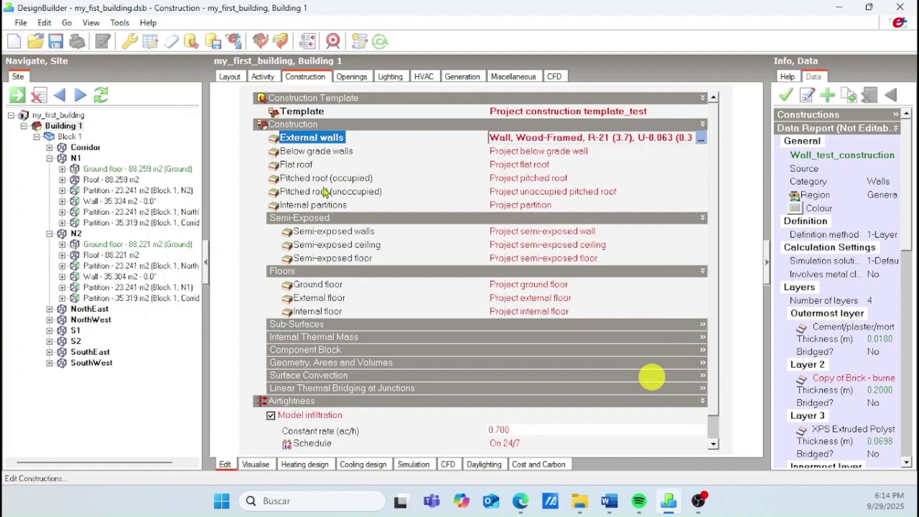
Assign Wall_test_construction_with_insulation to the external wall of zone N1.
{"action": "left_click", "coordinate": [98, 202]}
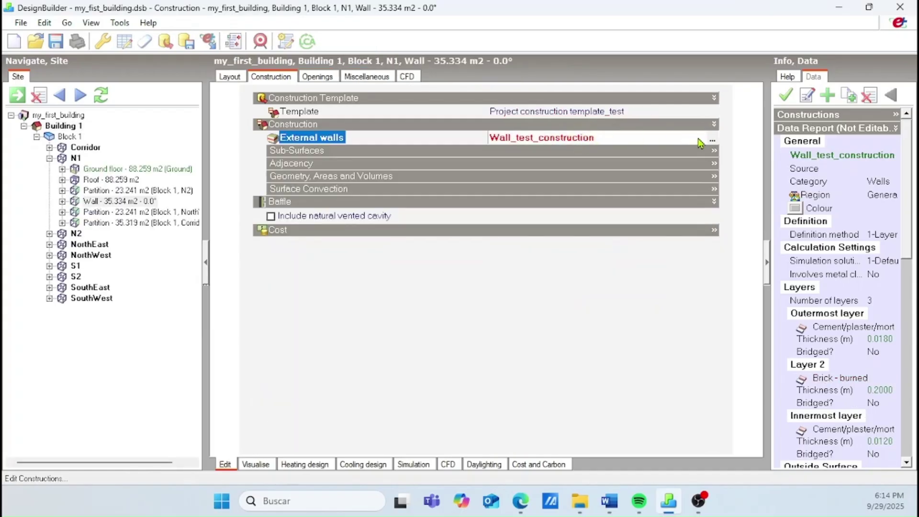
{"action": "left_click", "coordinate": [713, 139]}
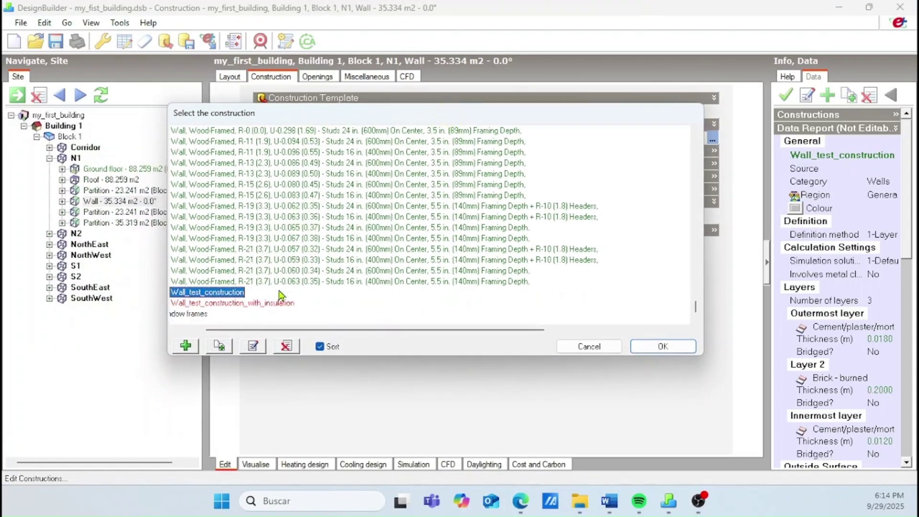
{"action": "left_click", "coordinate": [277, 304]}
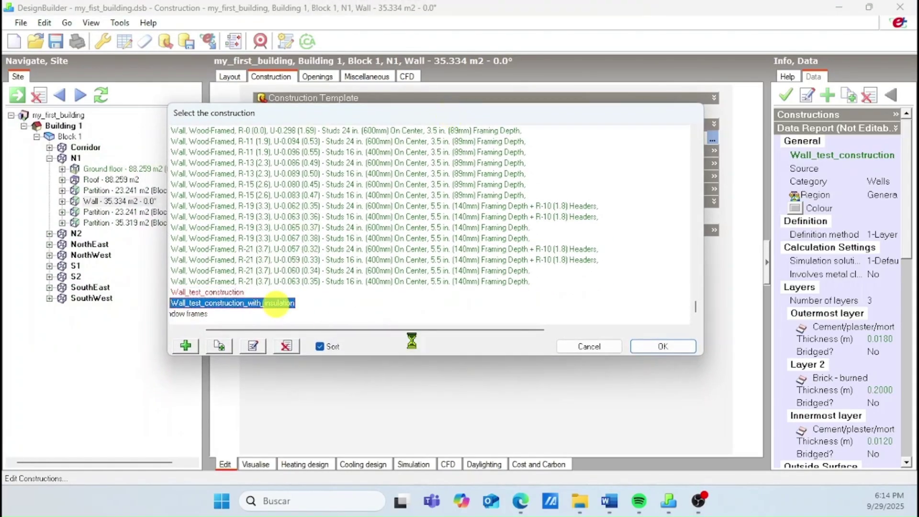
{"action": "left_click", "coordinate": [656, 345]}
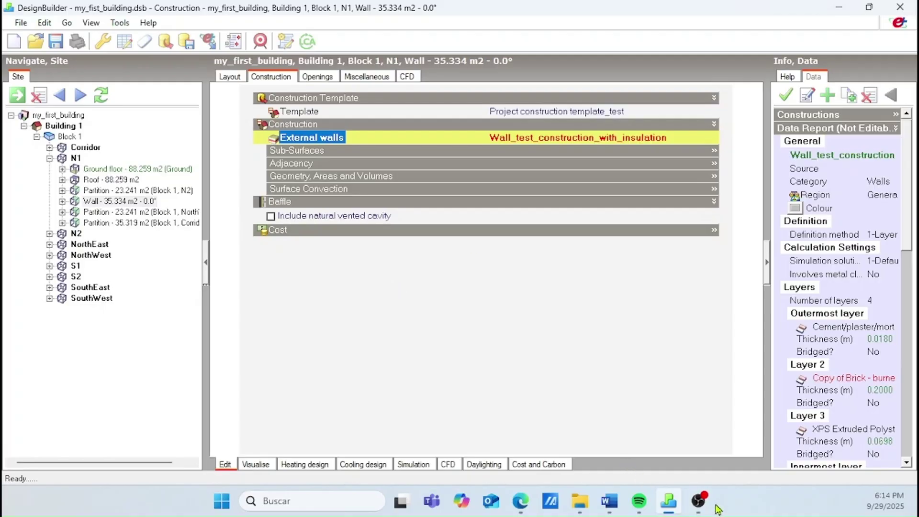
{"action": "left_click", "coordinate": [699, 501]}
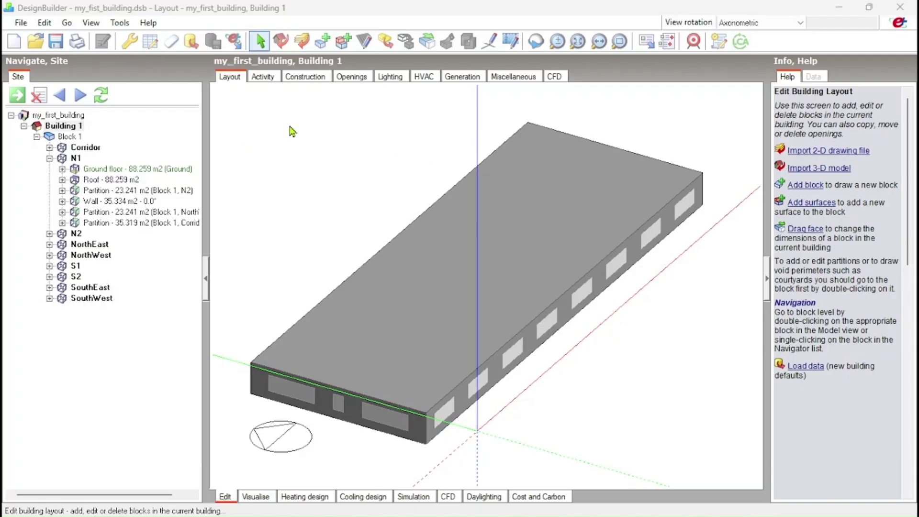
Set the external window layout of Building 1 to the facade type Preferred height 1.5m, 80% glazed.
{"action": "left_click", "coordinate": [62, 127]}
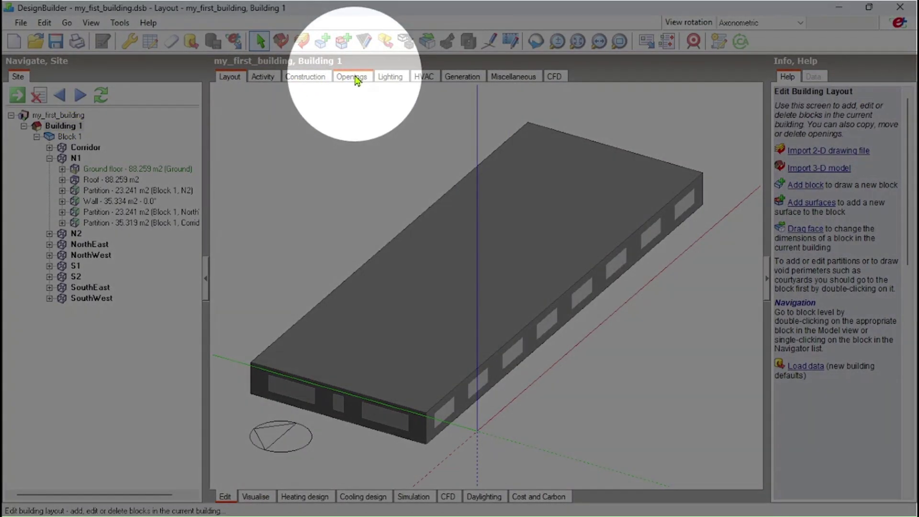
{"action": "left_click", "coordinate": [356, 78]}
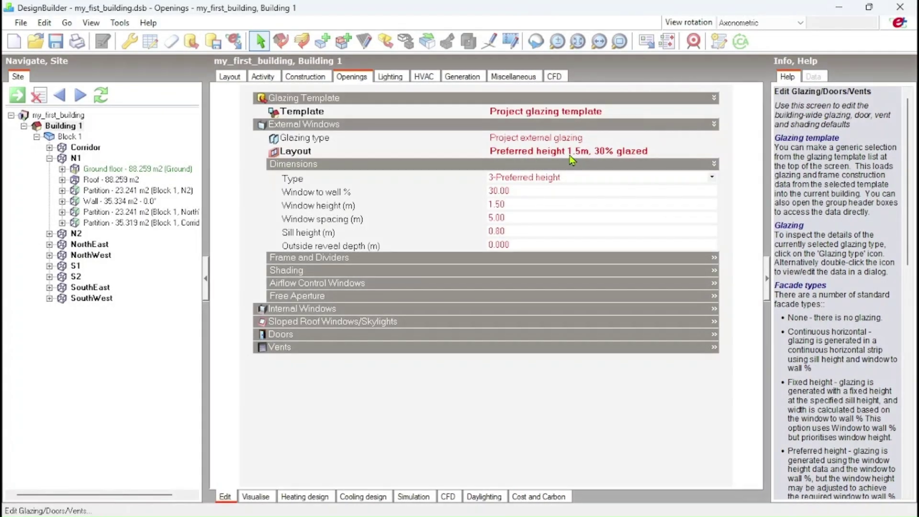
{"action": "left_click", "coordinate": [572, 152]}
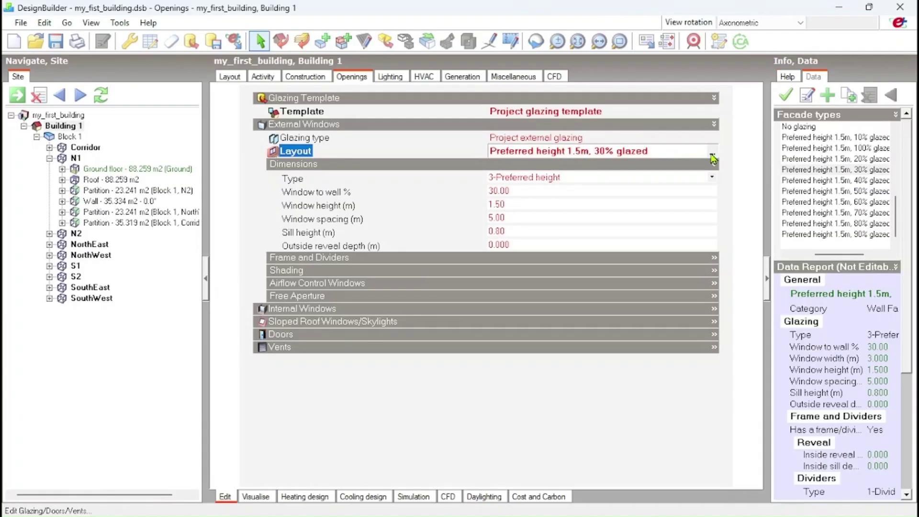
{"action": "left_click", "coordinate": [713, 157]}
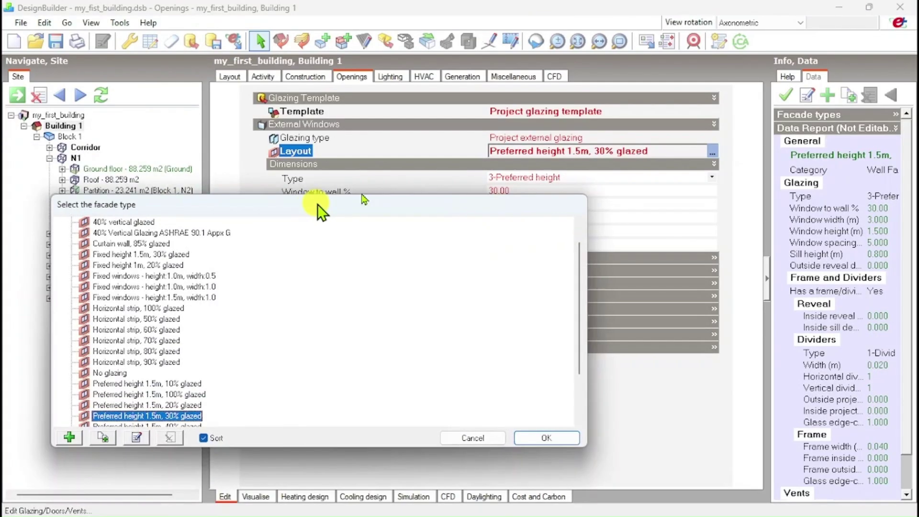
{"action": "left_click_drag", "start_coordinate": [317, 205], "coordinate": [462, 175]}
{"action": "scroll", "coordinate": [372, 304], "scroll_direction": "down", "scroll_amount": 2}
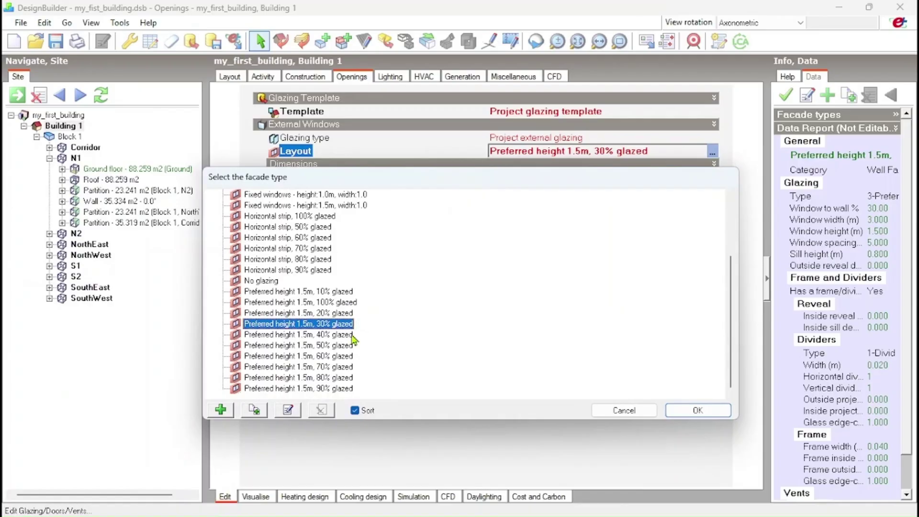
{"action": "left_click", "coordinate": [338, 381]}
{"action": "left_click", "coordinate": [696, 410]}
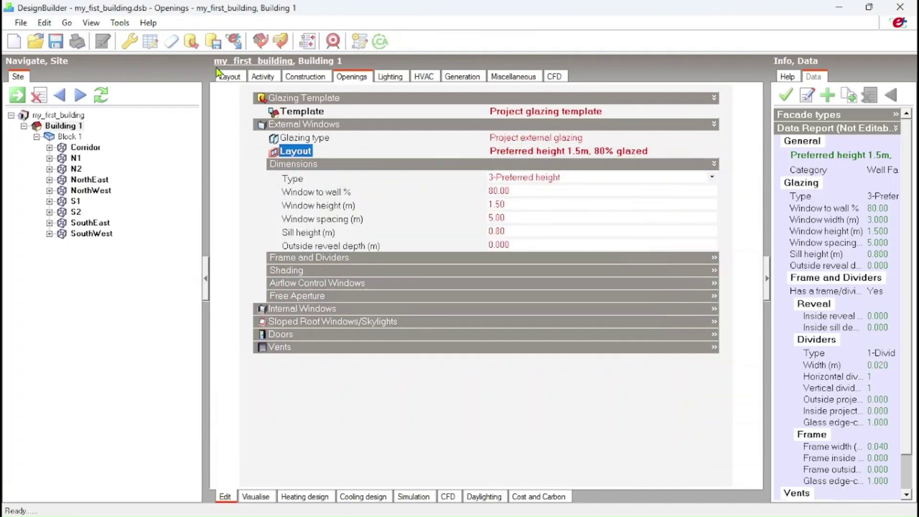
Examine the windows on the building's facades in the 3D layout model from different angles.
{"action": "left_click", "coordinate": [228, 79]}
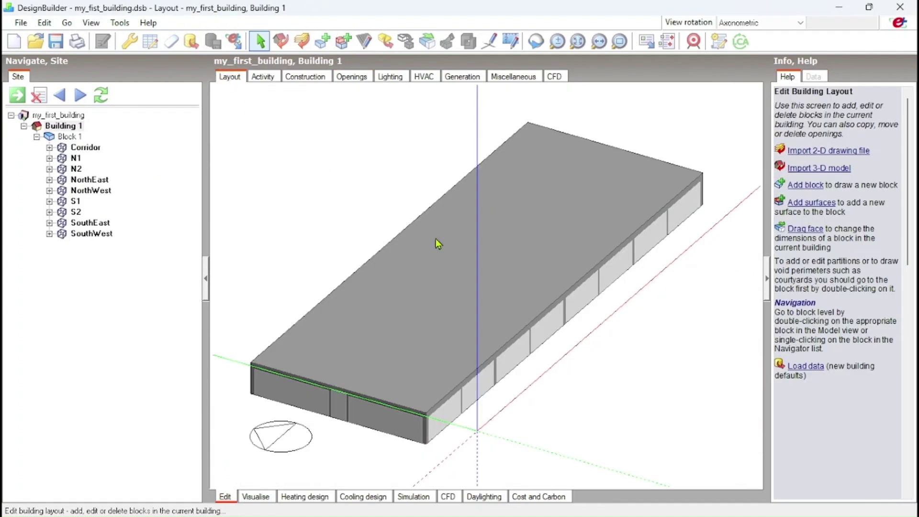
{"action": "scroll", "coordinate": [491, 385], "scroll_direction": "up", "scroll_amount": 5}
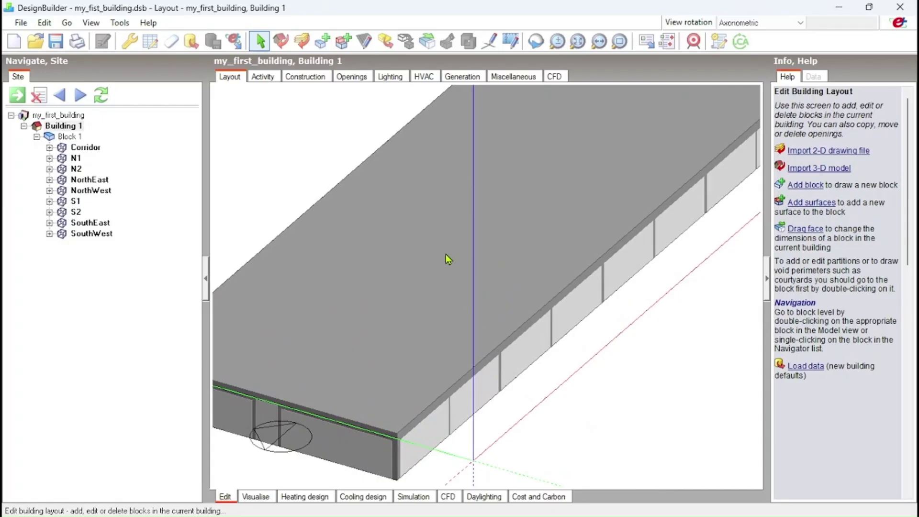
{"action": "left_click", "coordinate": [536, 42]}
{"action": "left_click_drag", "start_coordinate": [538, 176], "coordinate": [455, 278]}
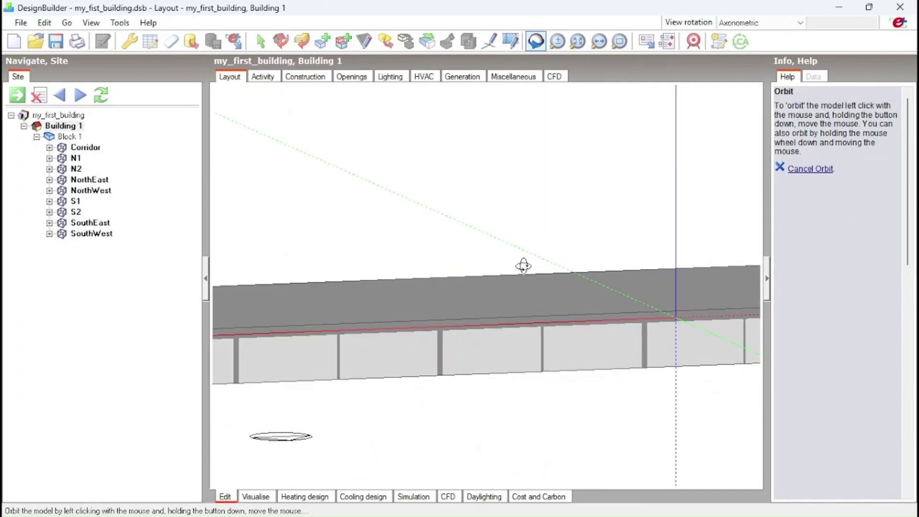
{"action": "left_click_drag", "start_coordinate": [524, 266], "coordinate": [365, 107]}
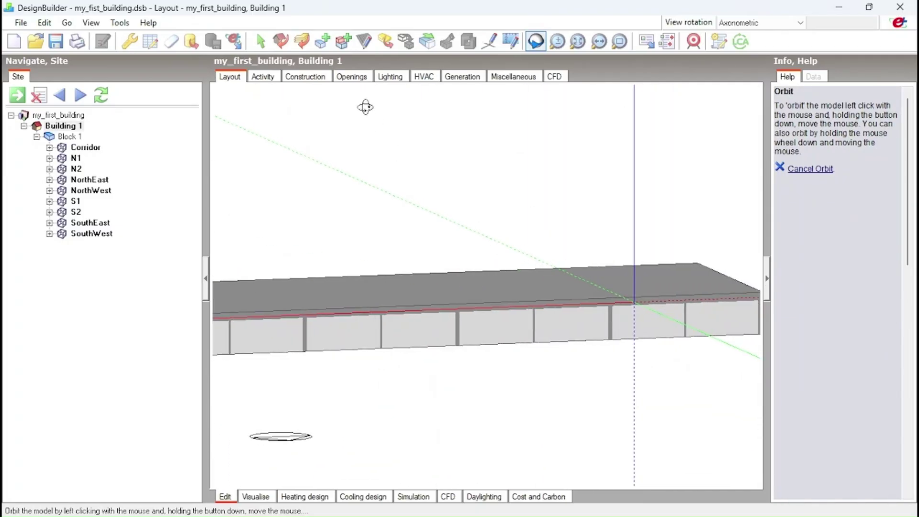
Set the external window layout of Building 1 to Preferred height 1.5m, 10% glazed, and inspect the facades in the 3D layout.
{"action": "left_click", "coordinate": [360, 81]}
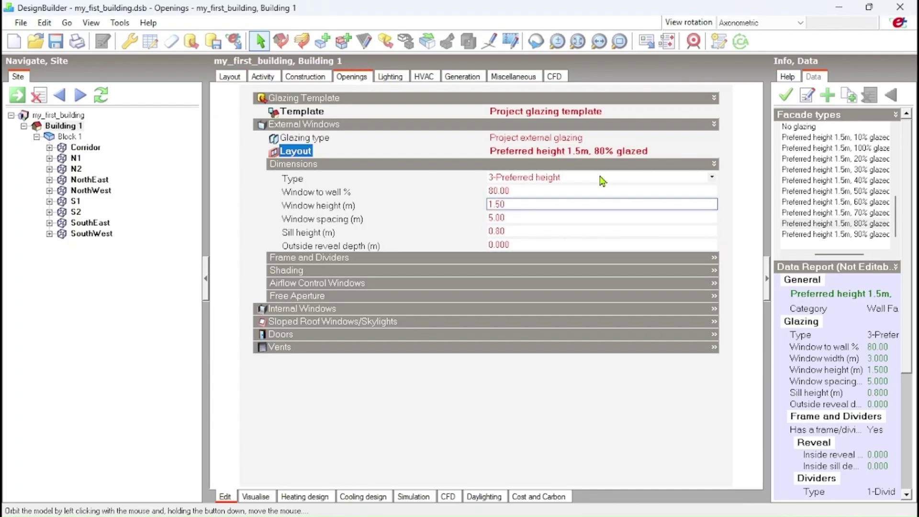
{"action": "left_click", "coordinate": [602, 154]}
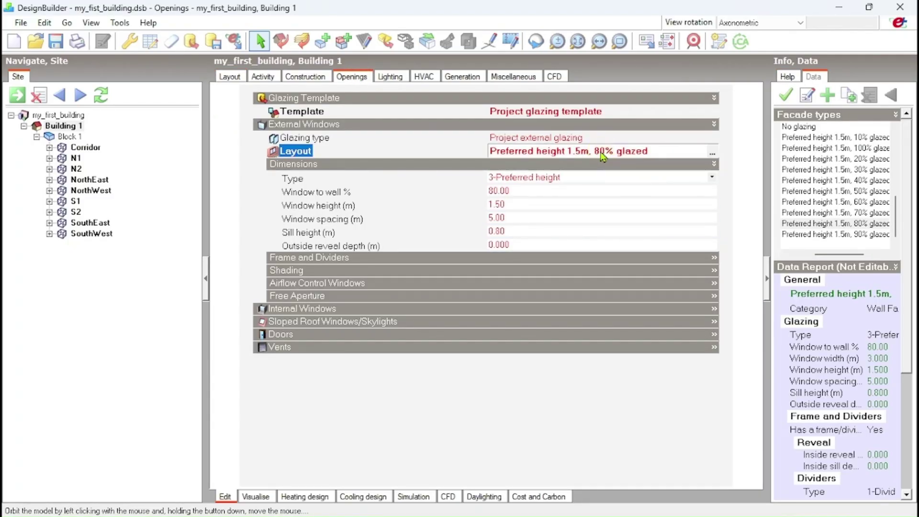
{"action": "left_click", "coordinate": [713, 151]}
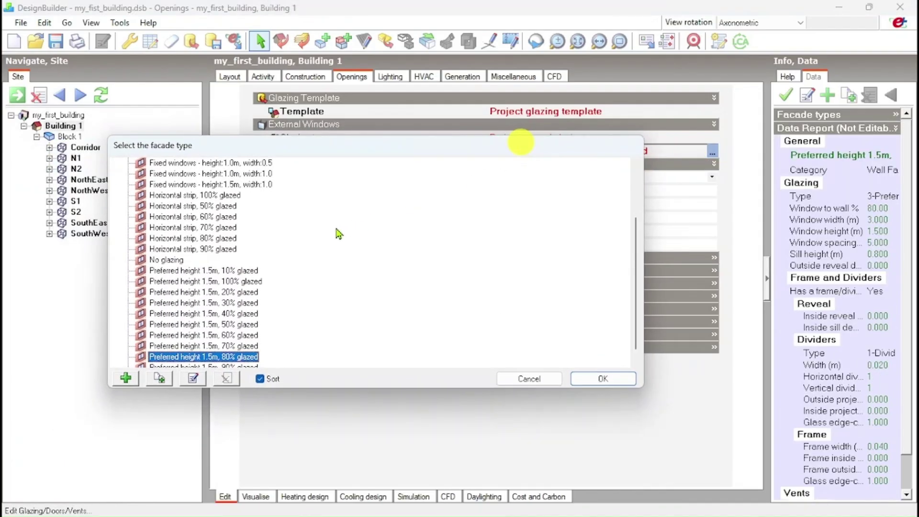
{"action": "left_click", "coordinate": [239, 271]}
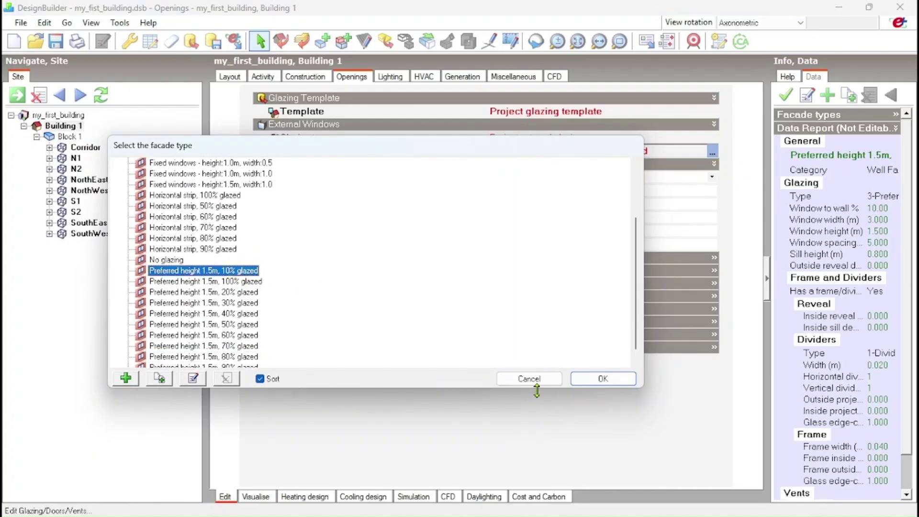
{"action": "left_click", "coordinate": [601, 379]}
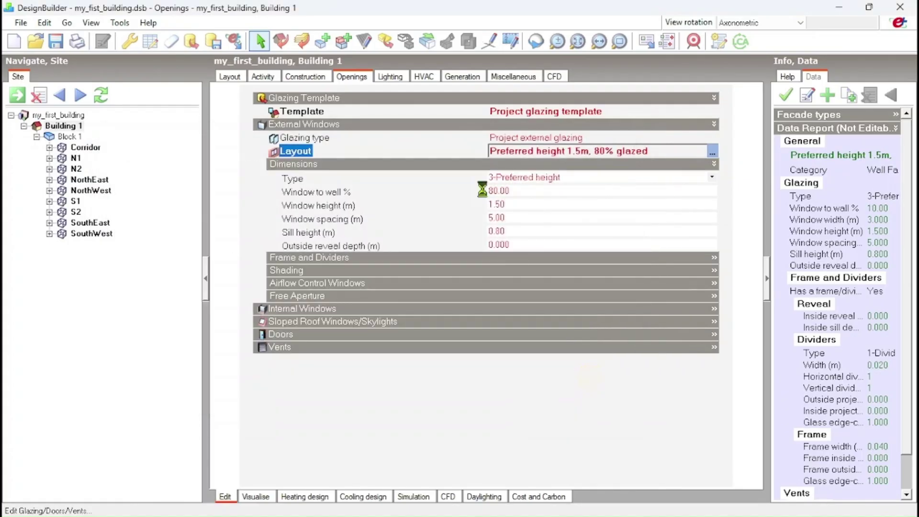
{"action": "left_click", "coordinate": [231, 77]}
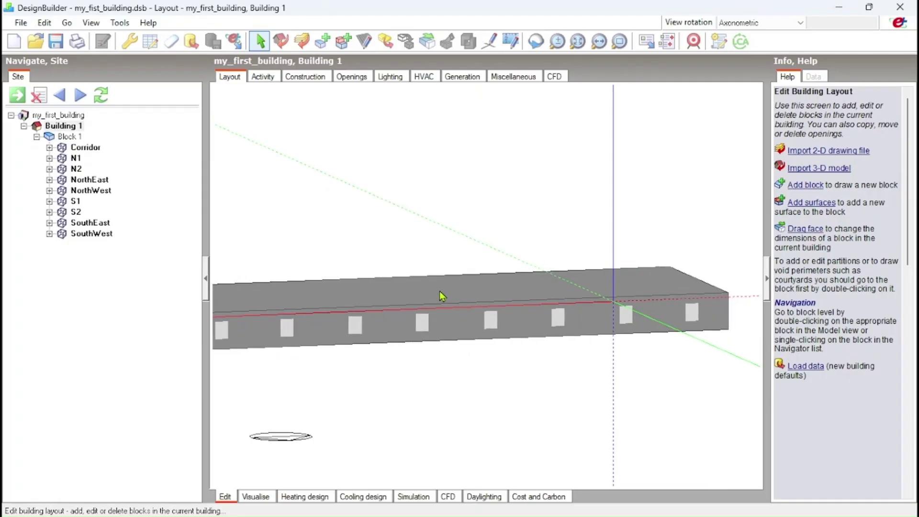
{"action": "left_click", "coordinate": [536, 41]}
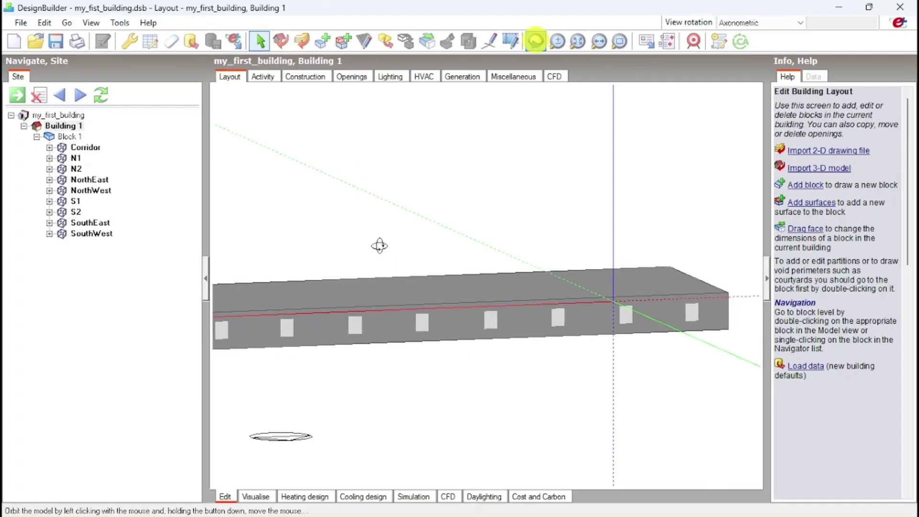
{"action": "left_click_drag", "start_coordinate": [378, 247], "coordinate": [583, 244]}
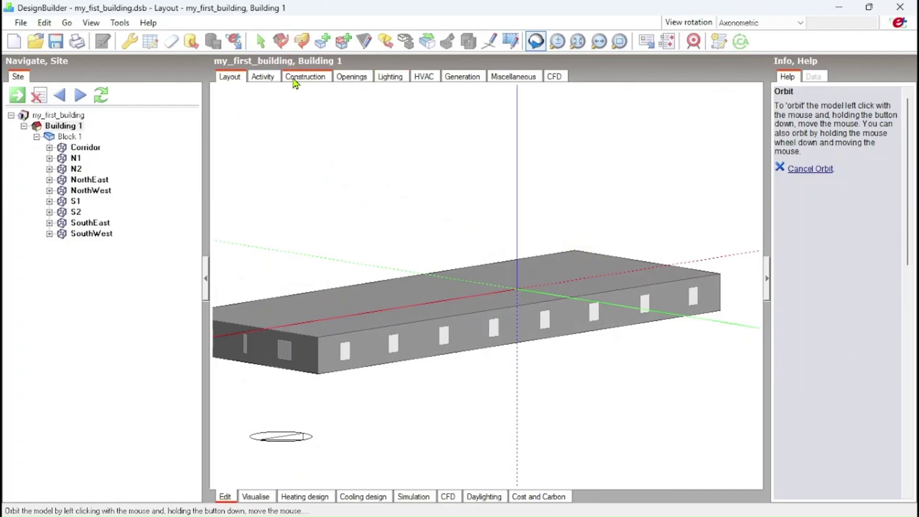
Set the external window layout of Building 1 to the facade type Preferred height 1.5m, 30% glazed.
{"action": "left_click", "coordinate": [358, 77]}
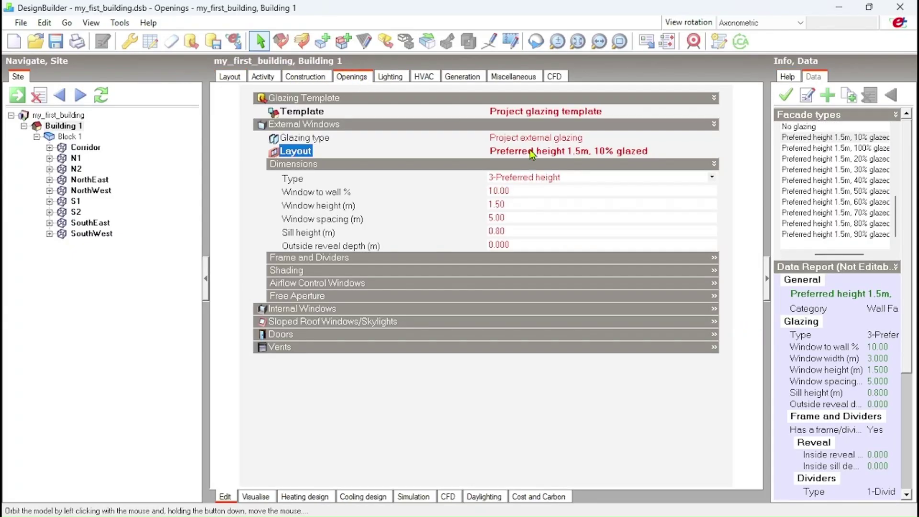
{"action": "left_click", "coordinate": [589, 152]}
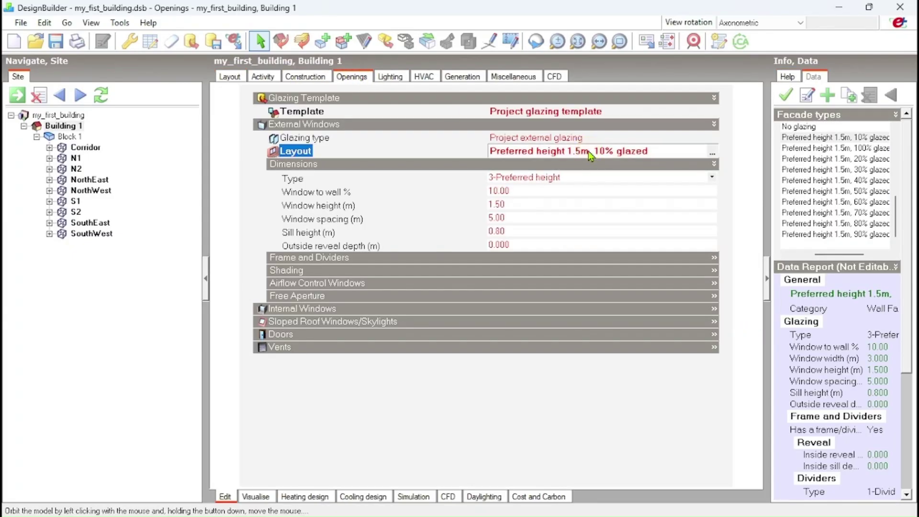
{"action": "left_click", "coordinate": [713, 152]}
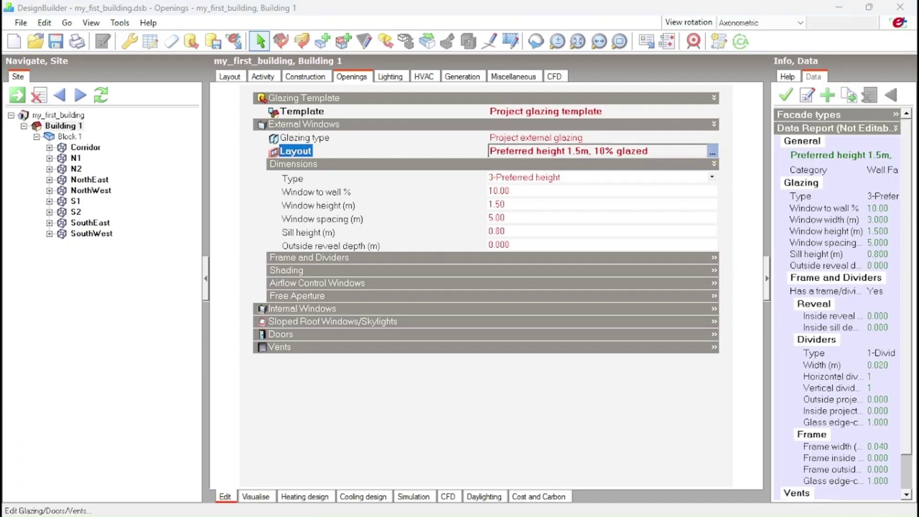
{"action": "scroll", "coordinate": [388, 294], "scroll_direction": "down", "scroll_amount": 1}
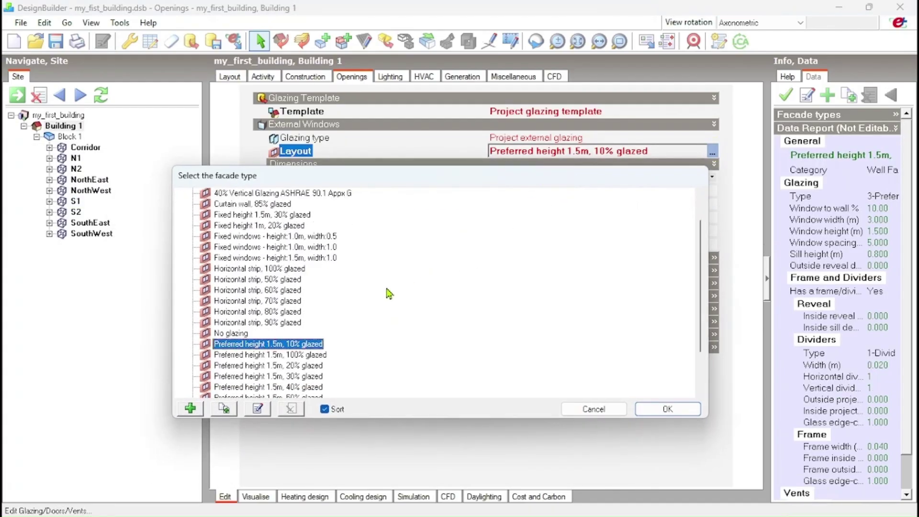
{"action": "scroll", "coordinate": [337, 341], "scroll_direction": "down", "scroll_amount": 1}
{"action": "left_click", "coordinate": [287, 345]}
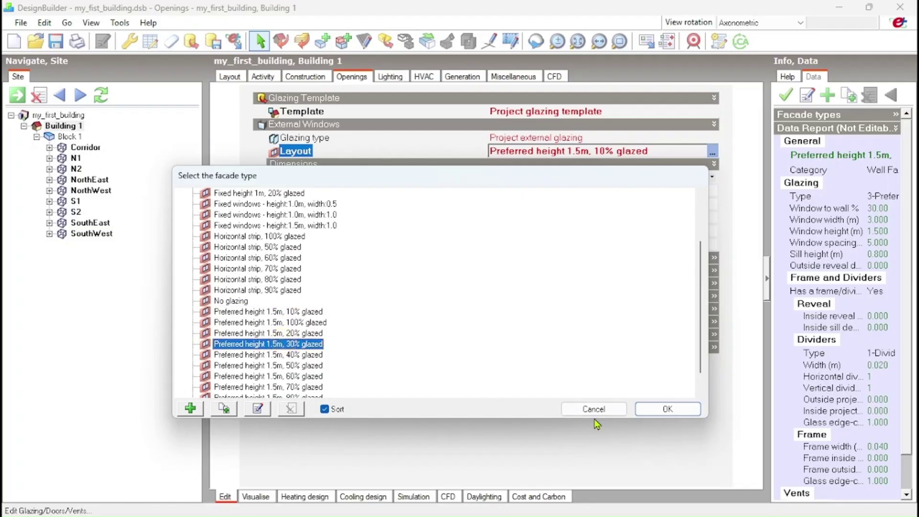
{"action": "left_click", "coordinate": [668, 410]}
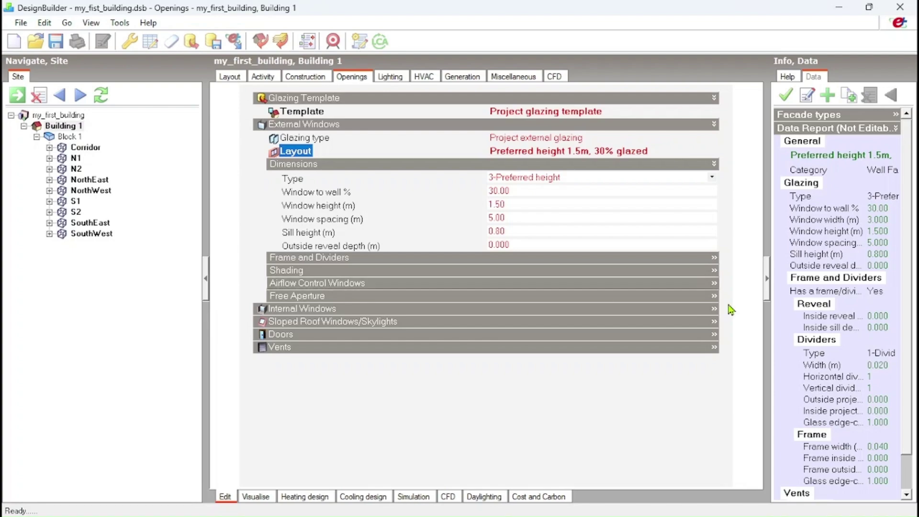
Widen the facade type data area and duplicate the facade type Preferred height 1.5m, 30% glazed.
{"action": "left_click", "coordinate": [712, 155]}
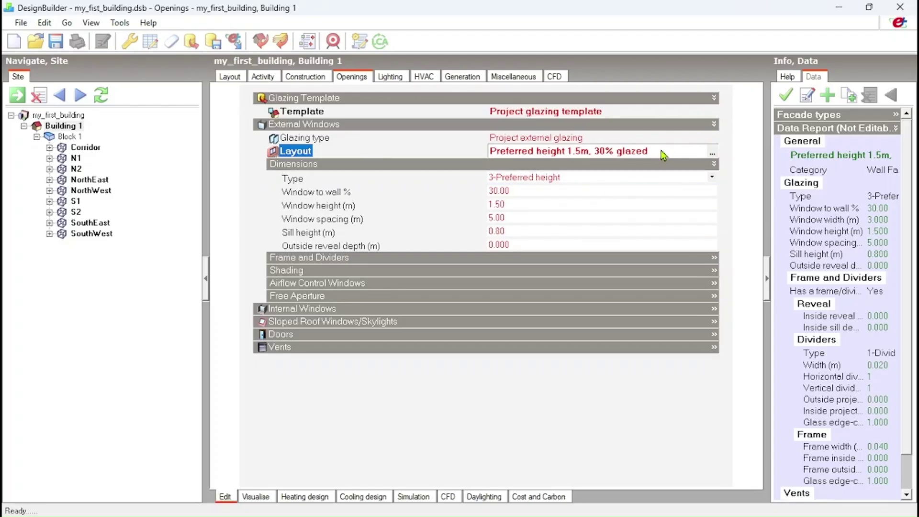
{"action": "left_click", "coordinate": [703, 156]}
{"action": "left_click_drag", "start_coordinate": [765, 154], "coordinate": [676, 160]}
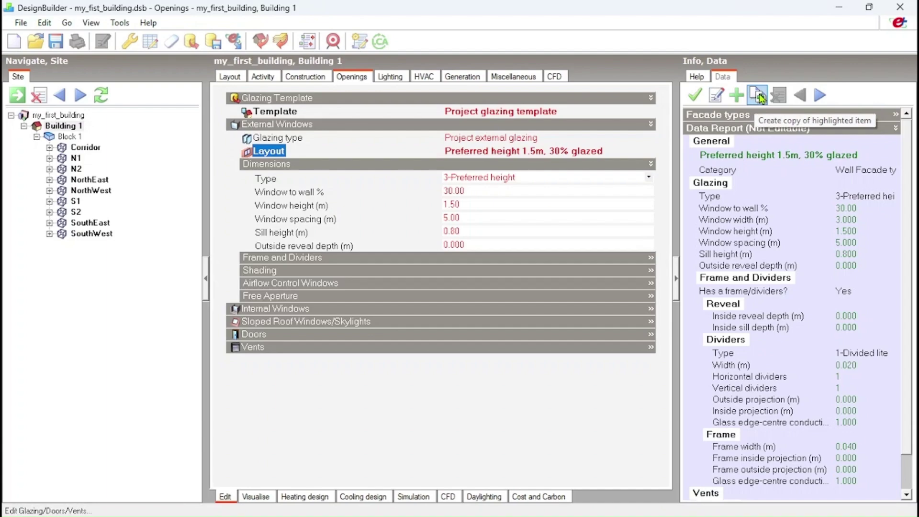
{"action": "left_click", "coordinate": [760, 96]}
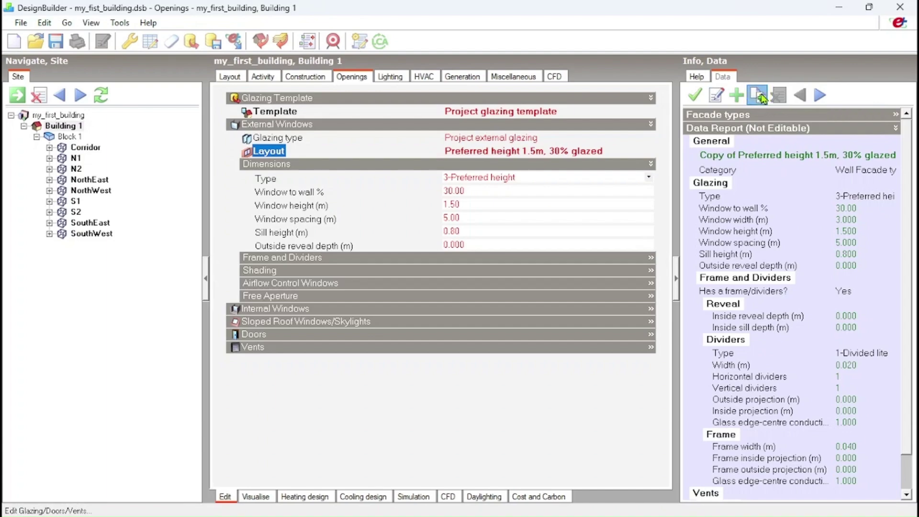
Rename the copied facade type Test_Preferred height 1.5m, 30% glazed, review its glazing dimensions and save it.
{"action": "left_click", "coordinate": [723, 97]}
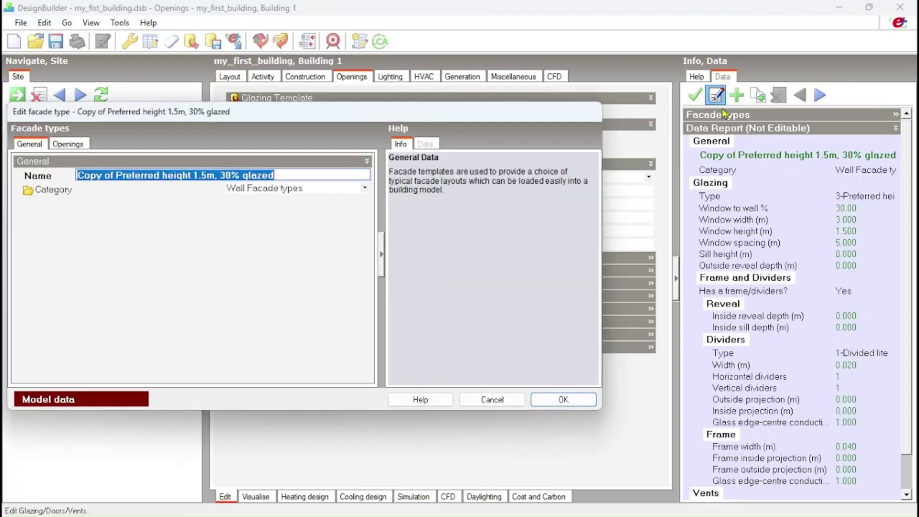
{"action": "left_click_drag", "start_coordinate": [289, 120], "coordinate": [457, 121]}
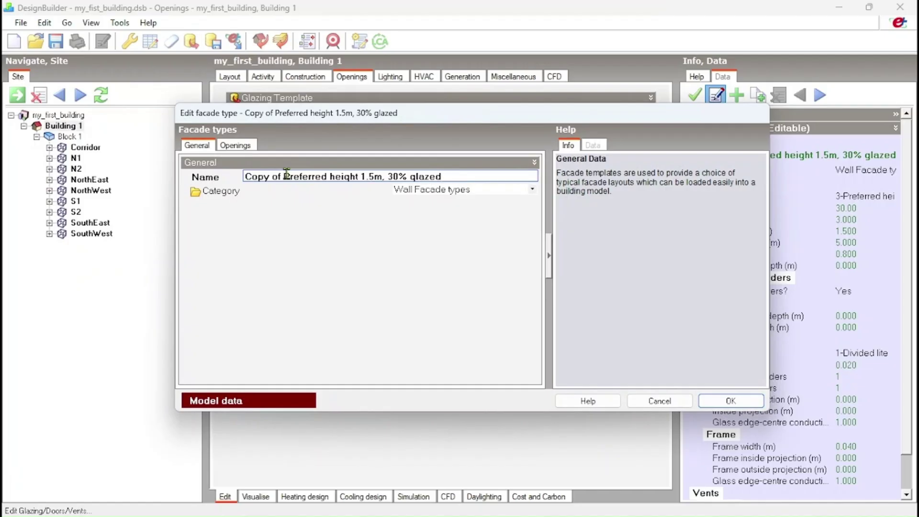
{"action": "left_click_drag", "start_coordinate": [284, 176], "coordinate": [246, 176]}
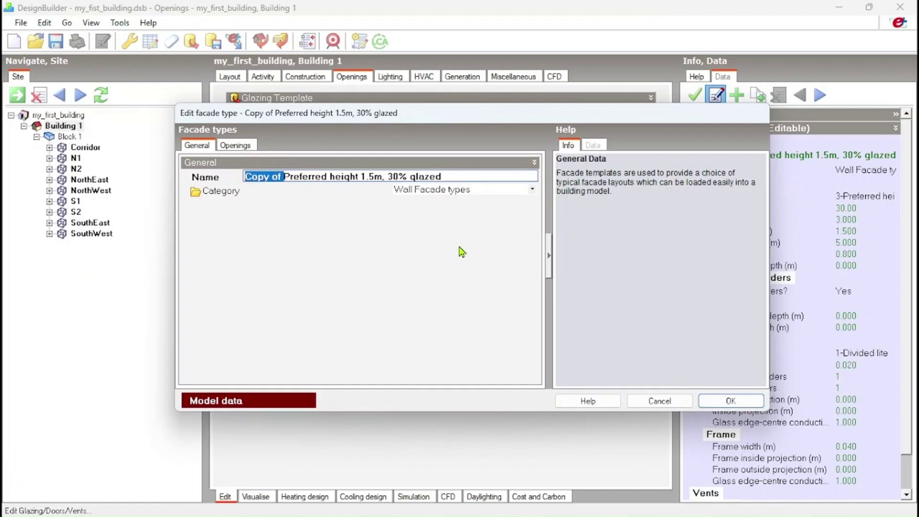
{"action": "type", "text": "Test_"}
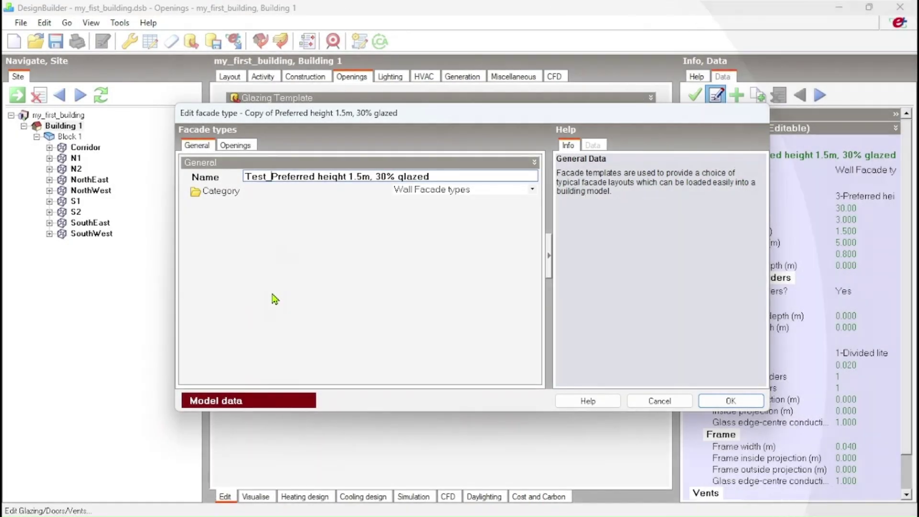
{"action": "left_click", "coordinate": [235, 145]}
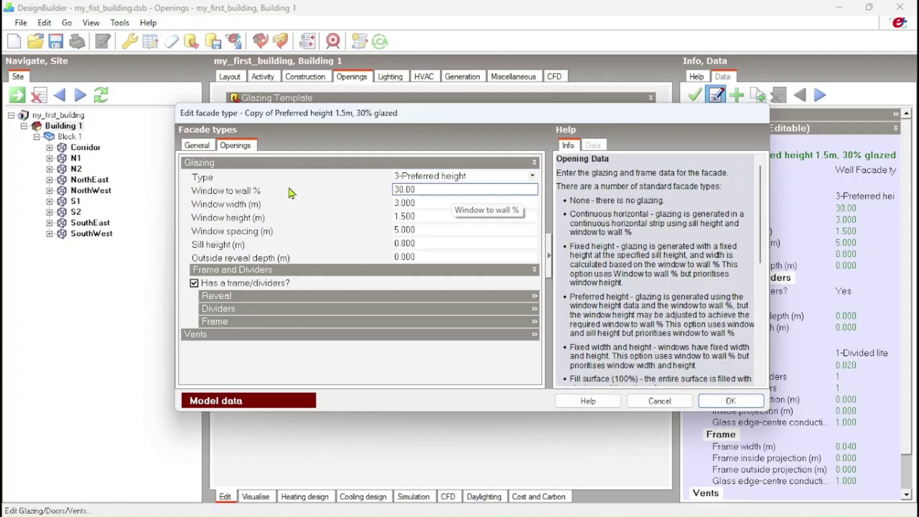
{"action": "left_click", "coordinate": [409, 204]}
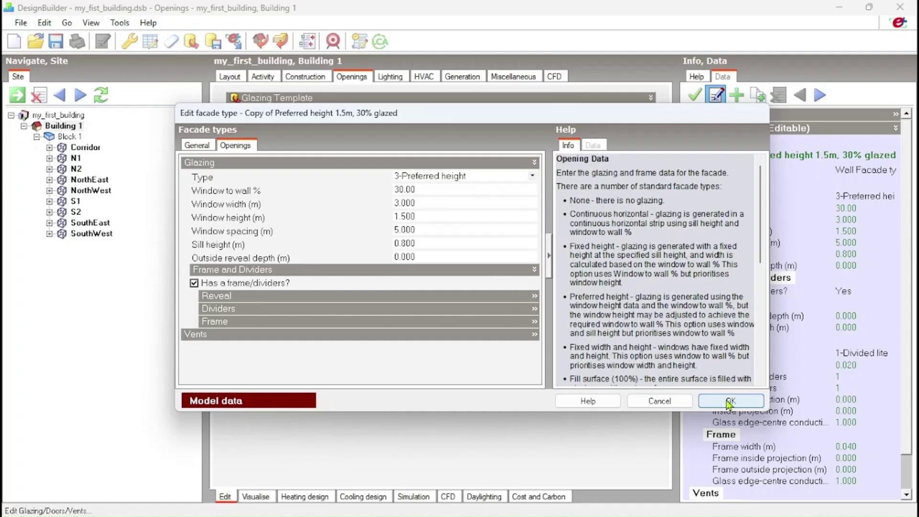
{"action": "left_click", "coordinate": [729, 402]}
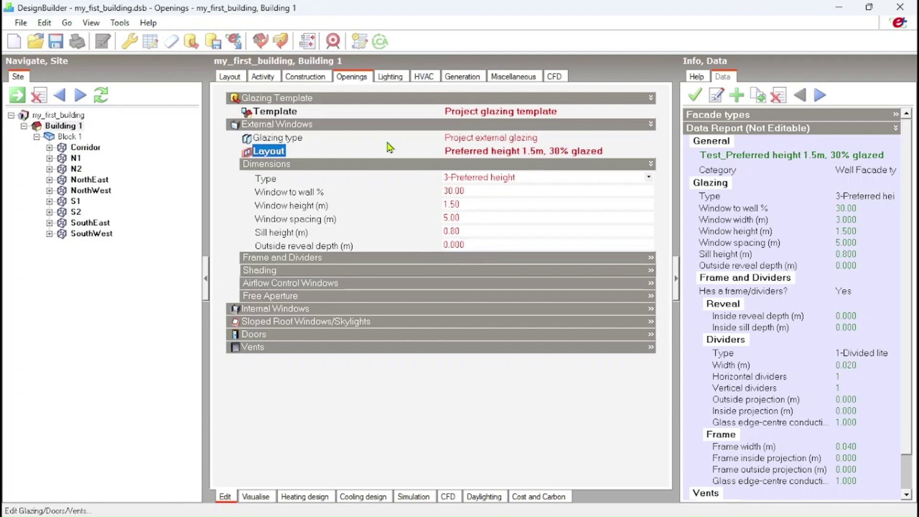
Examine the windows on the long and short facades of Building 1 in the 3D layout model.
{"action": "left_click", "coordinate": [236, 78]}
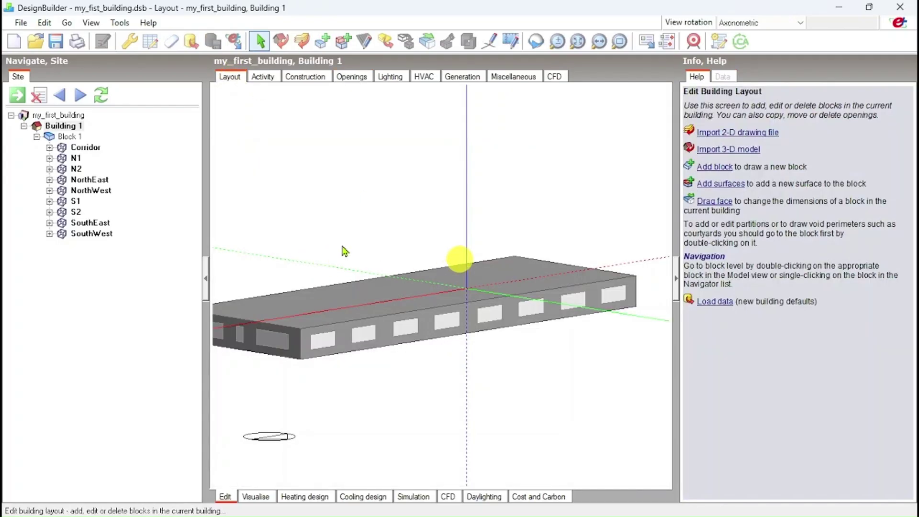
{"action": "left_click", "coordinate": [536, 41]}
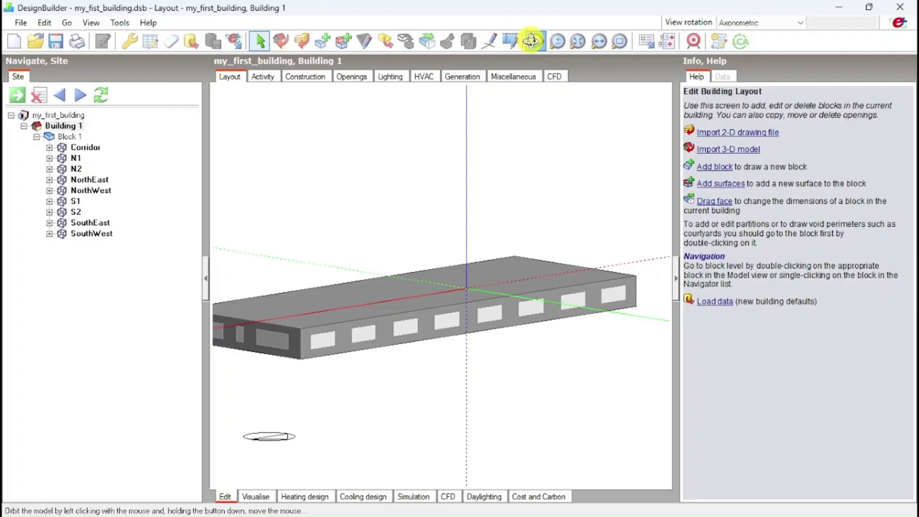
{"action": "left_click_drag", "start_coordinate": [342, 223], "coordinate": [408, 222]}
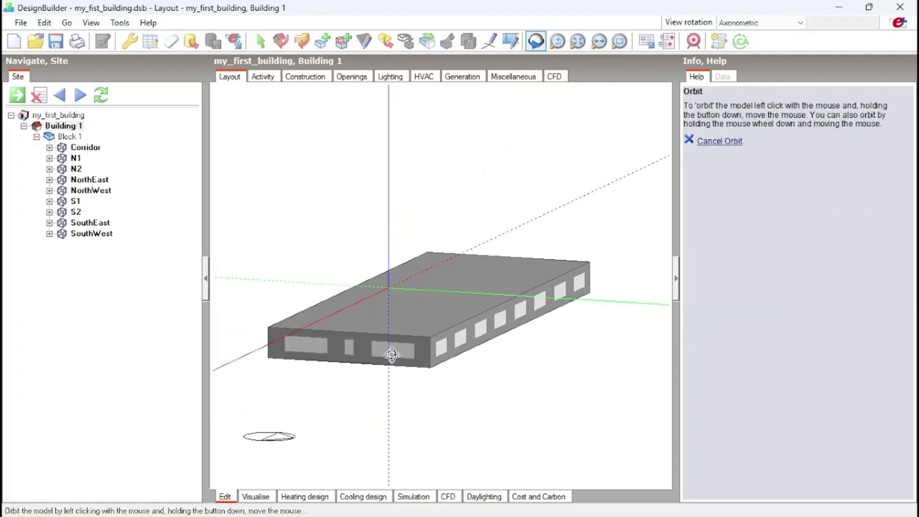
{"action": "key", "text": "Escape"}
{"action": "left_click", "coordinate": [363, 352]}
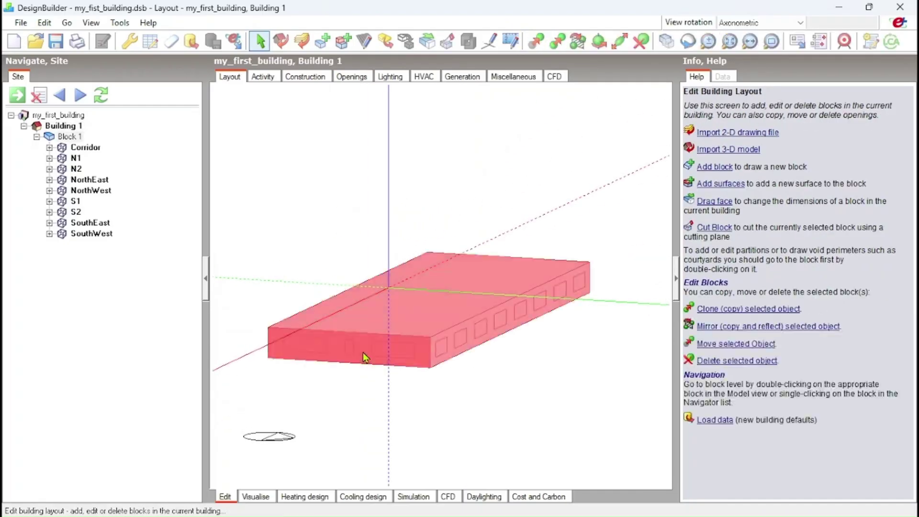
{"action": "left_click", "coordinate": [332, 212]}
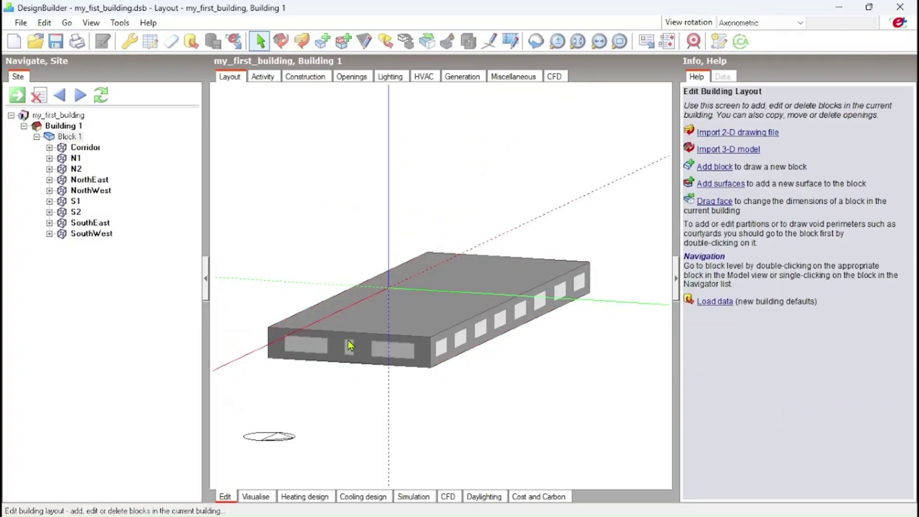
{"action": "left_click", "coordinate": [50, 159]}
{"action": "left_click", "coordinate": [49, 158]}
{"action": "left_click", "coordinate": [423, 363]}
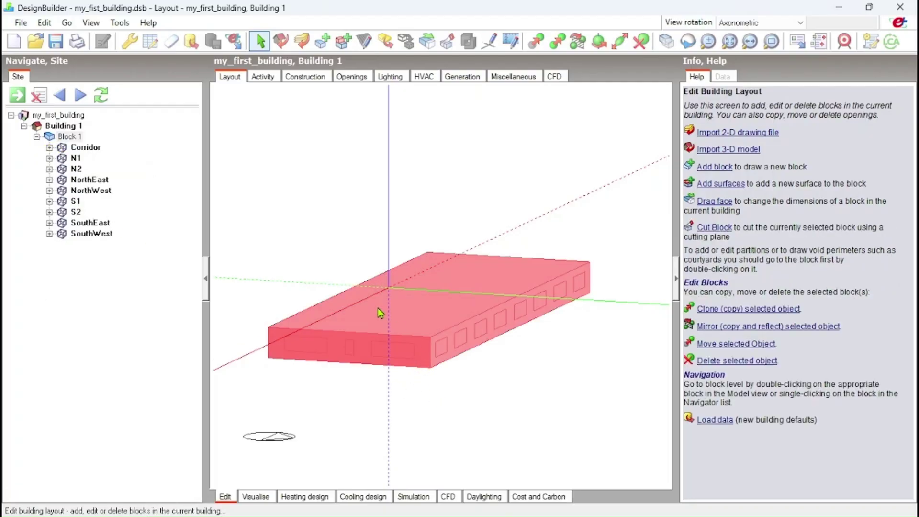
{"action": "left_click", "coordinate": [309, 239]}
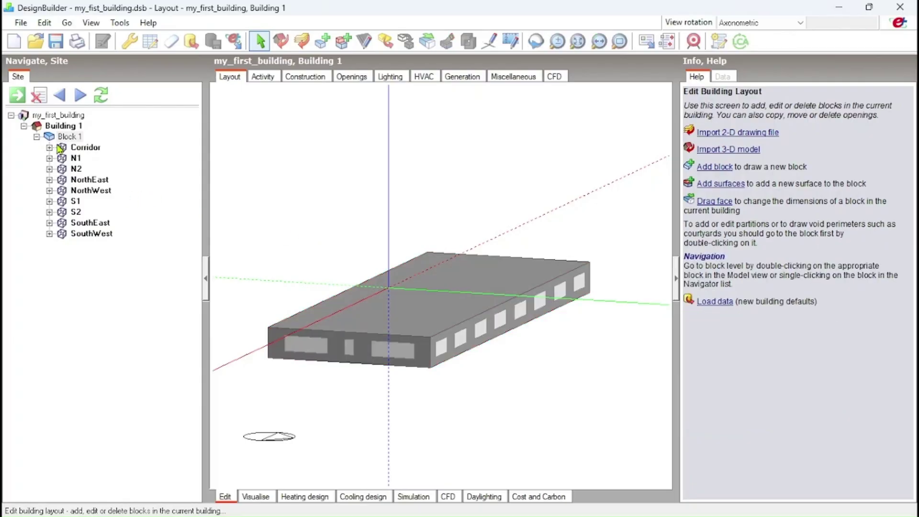
Set the window layout of zone N1's external wall to the facade type Preferred height 1.5m, 100% glazed.
{"action": "left_click", "coordinate": [77, 158]}
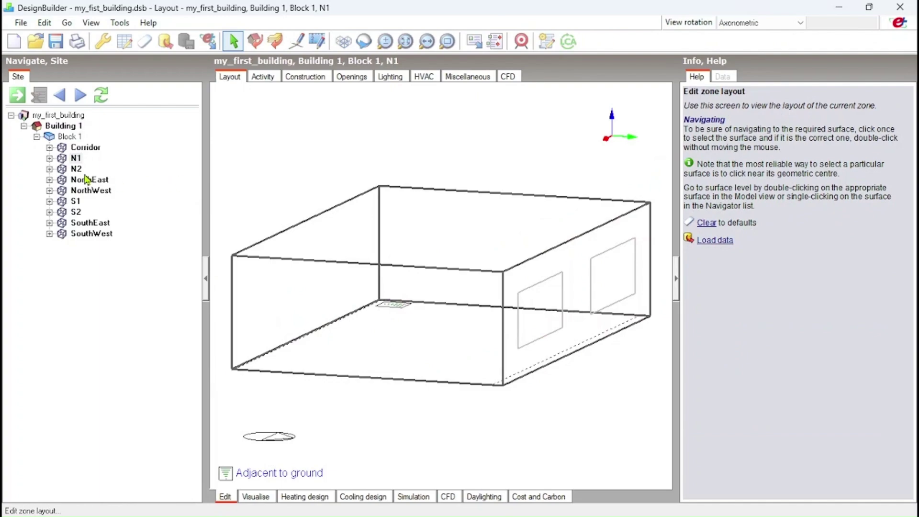
{"action": "left_click", "coordinate": [49, 159]}
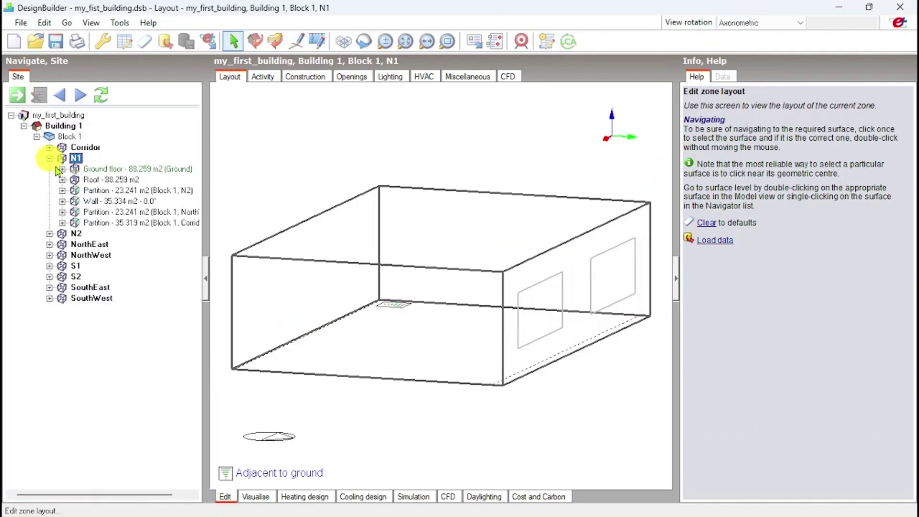
{"action": "left_click", "coordinate": [94, 205]}
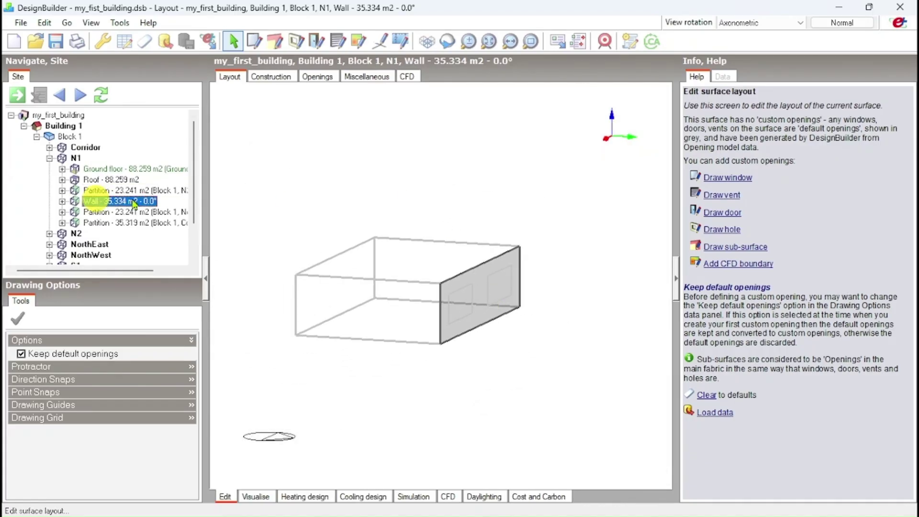
{"action": "left_click", "coordinate": [319, 80]}
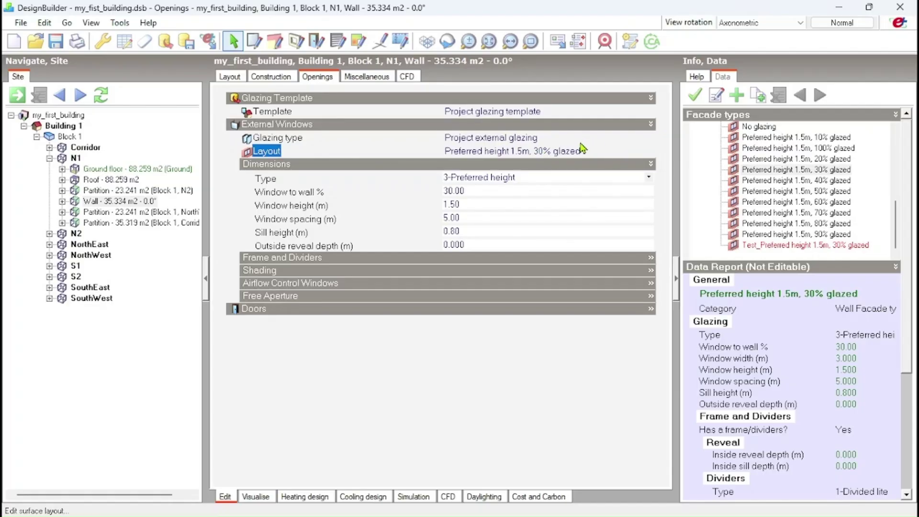
{"action": "left_click", "coordinate": [590, 156]}
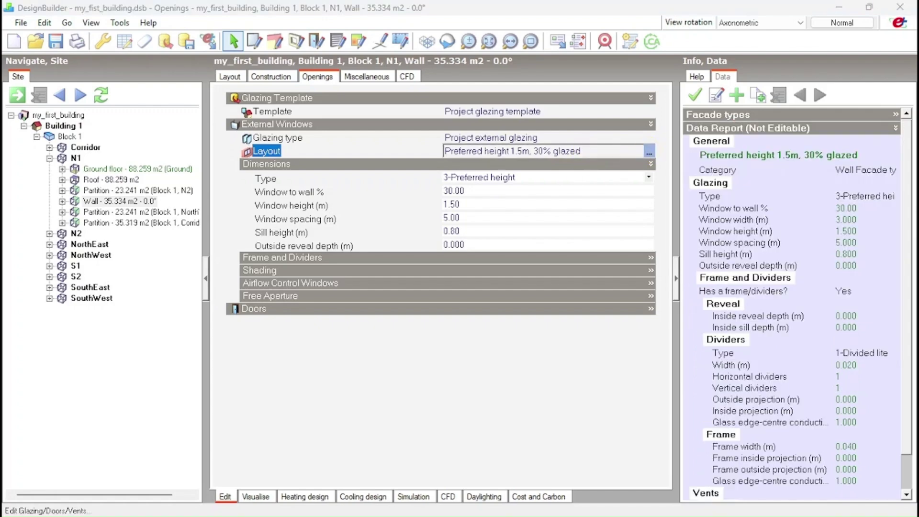
{"action": "left_click", "coordinate": [649, 151]}
{"action": "left_click_drag", "start_coordinate": [399, 144], "coordinate": [375, 147]}
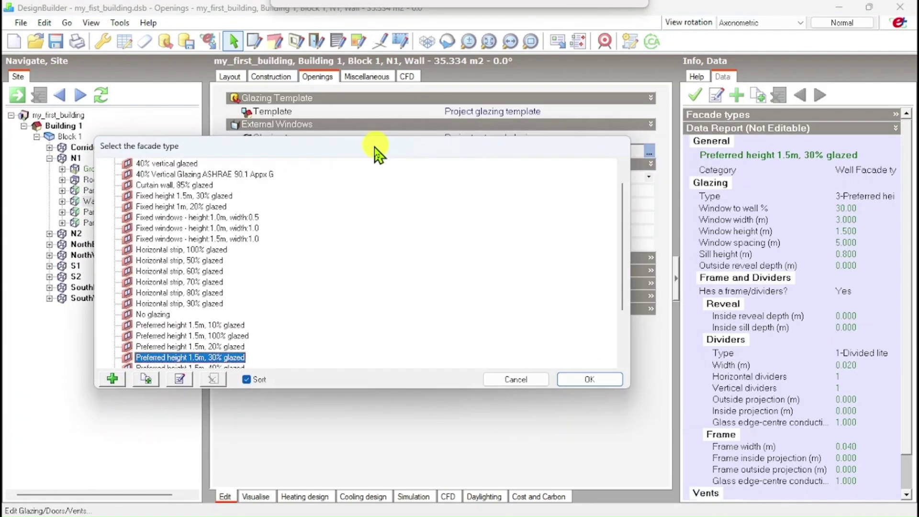
{"action": "left_click", "coordinate": [197, 337]}
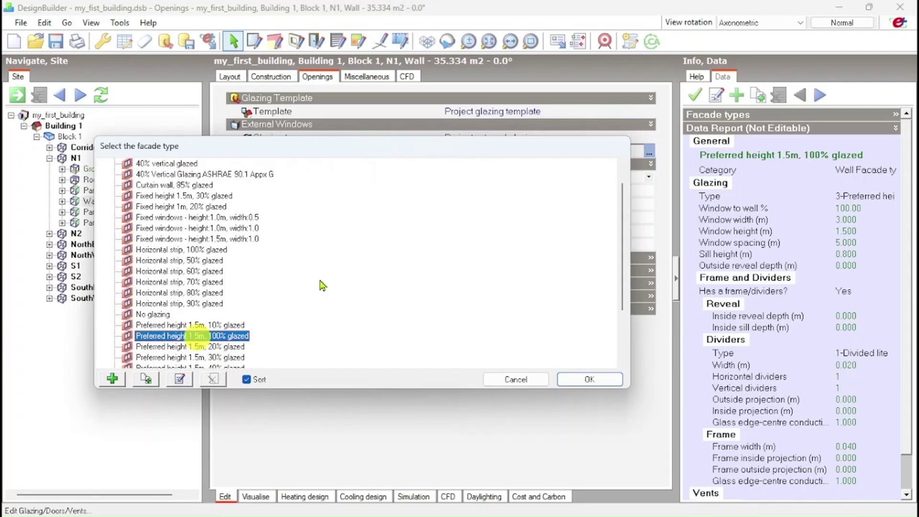
{"action": "left_click", "coordinate": [582, 381]}
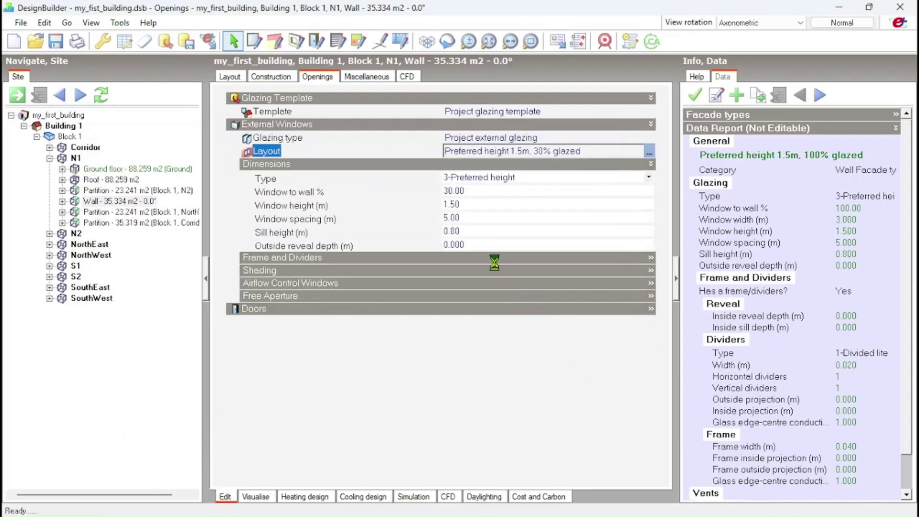
Examine zone N1's glazing against the neighbouring windows on the long facade in the site-level 3D model.
{"action": "left_click", "coordinate": [230, 77]}
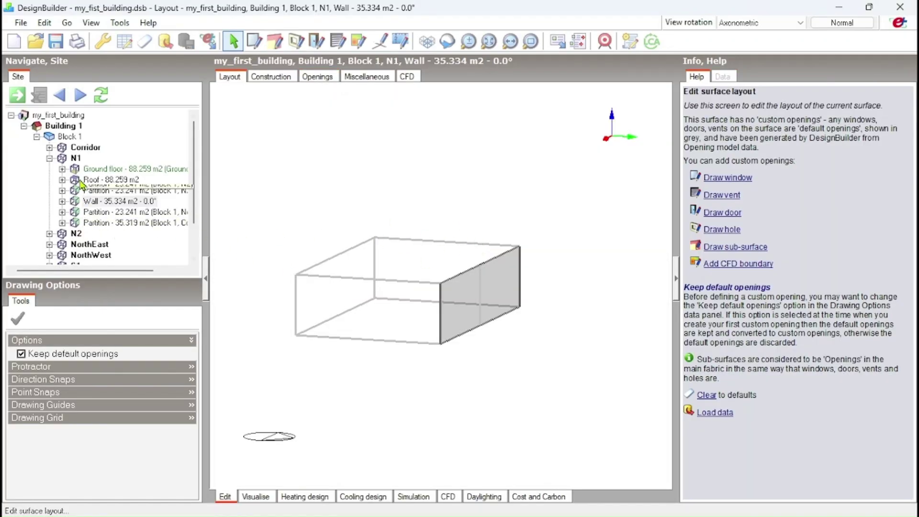
{"action": "left_click", "coordinate": [67, 126]}
{"action": "left_click", "coordinate": [66, 118]}
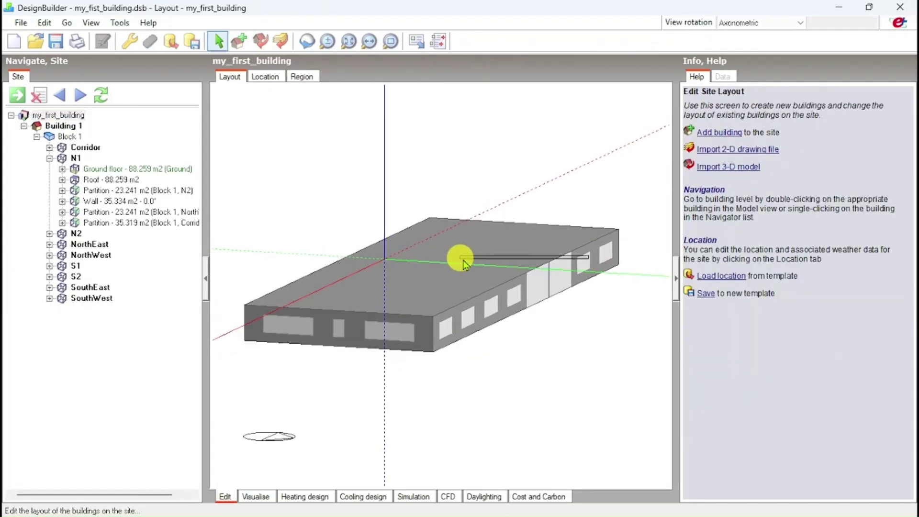
{"action": "left_click", "coordinate": [307, 41]}
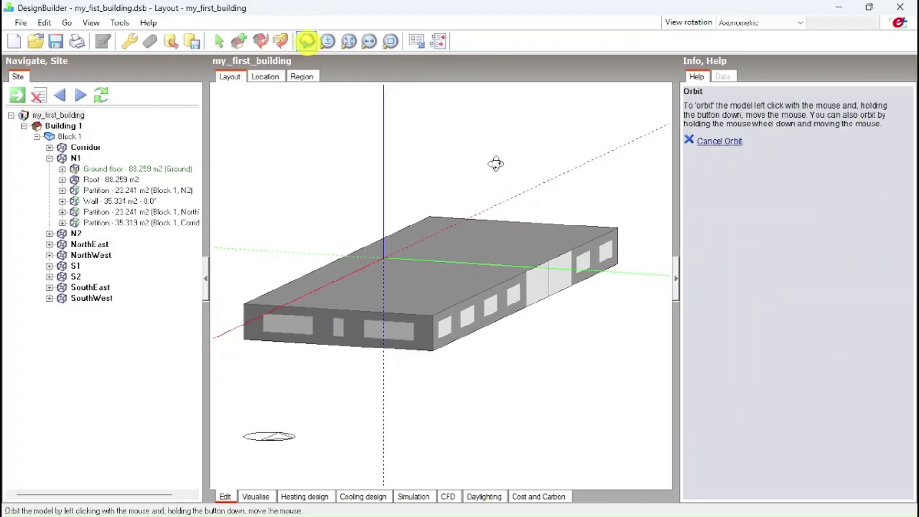
{"action": "left_click_drag", "start_coordinate": [495, 161], "coordinate": [488, 271]}
{"action": "scroll", "coordinate": [512, 308], "scroll_direction": "up", "scroll_amount": 2}
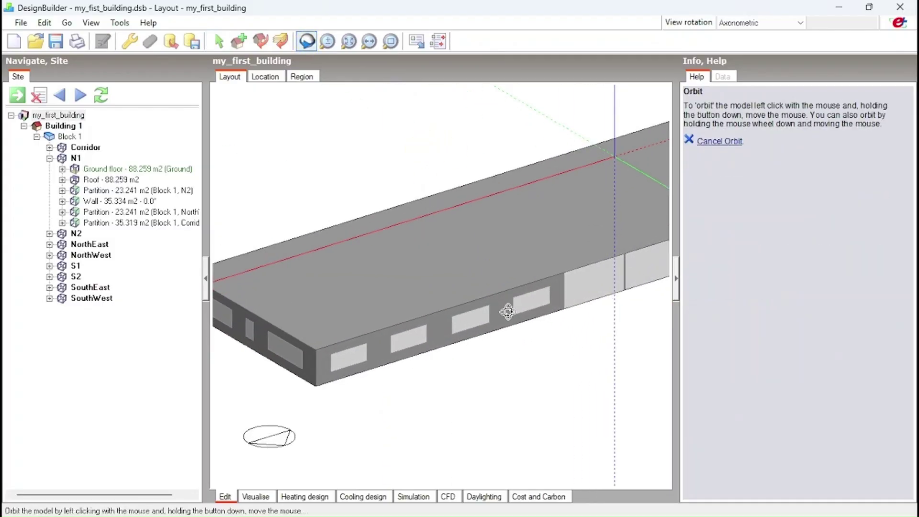
{"action": "scroll", "coordinate": [513, 312], "scroll_direction": "down", "scroll_amount": 5}
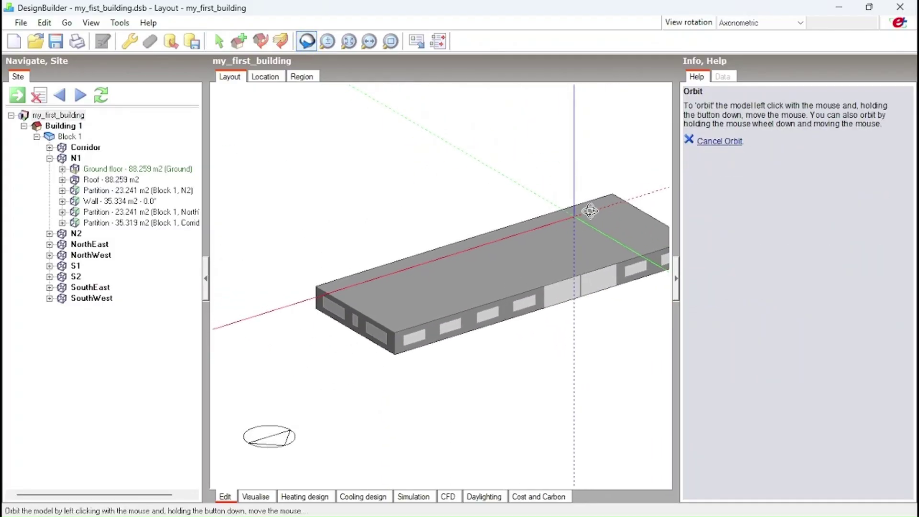
{"action": "left_click_drag", "start_coordinate": [593, 205], "coordinate": [533, 349]}
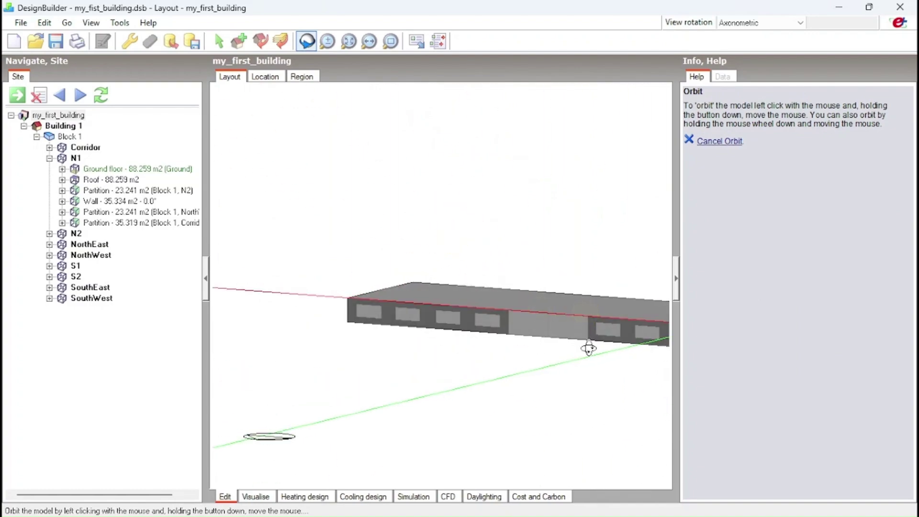
{"action": "left_click_drag", "start_coordinate": [589, 350], "coordinate": [630, 292]}
{"action": "left_click_drag", "start_coordinate": [532, 241], "coordinate": [474, 279]}
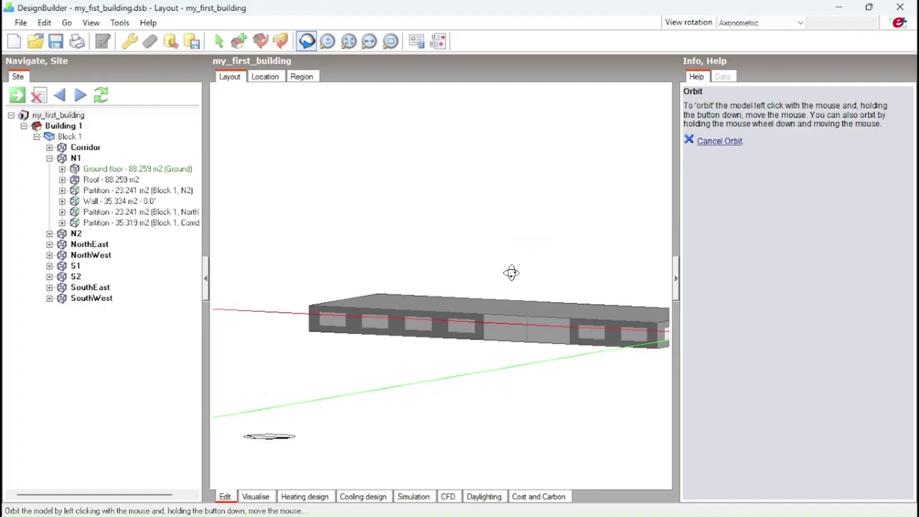
{"action": "key", "text": "Escape"}
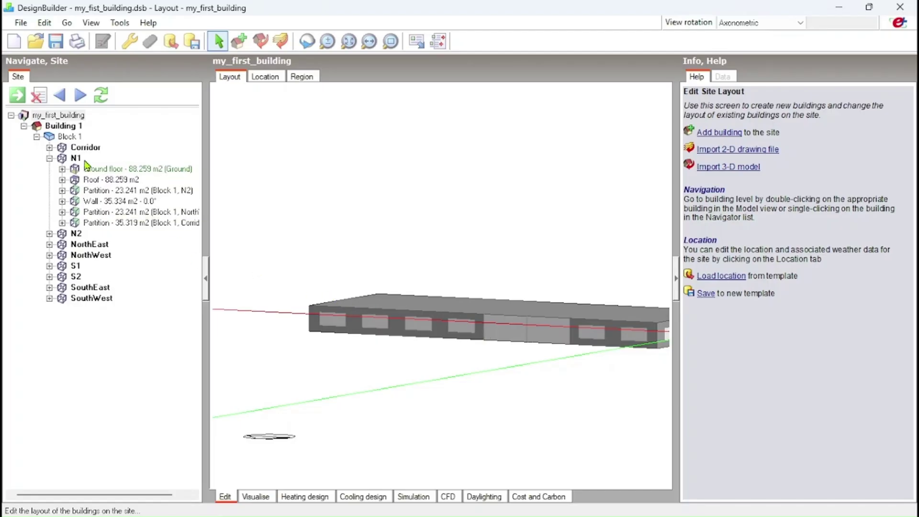
Enable local shading for Building 1's external windows and inspect the overhangs in the 3D layout model.
{"action": "left_click", "coordinate": [60, 126]}
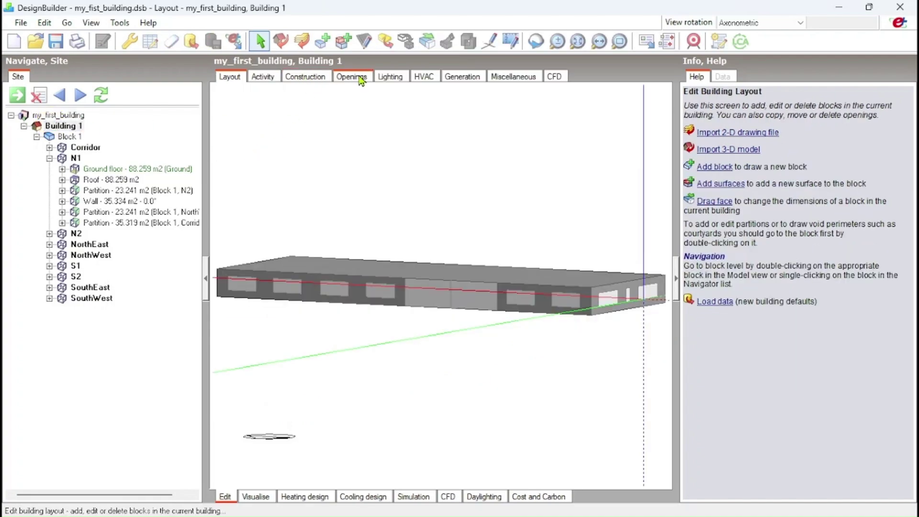
{"action": "left_click", "coordinate": [354, 78]}
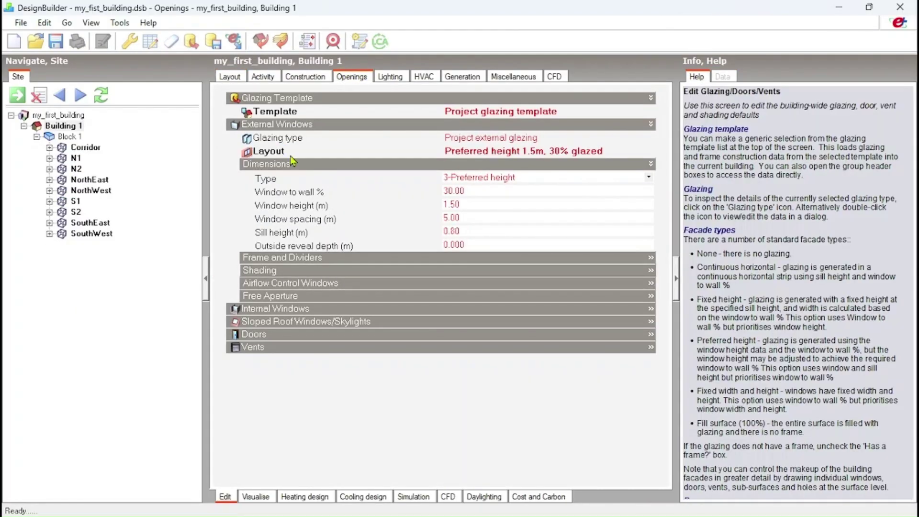
{"action": "left_click", "coordinate": [304, 271]}
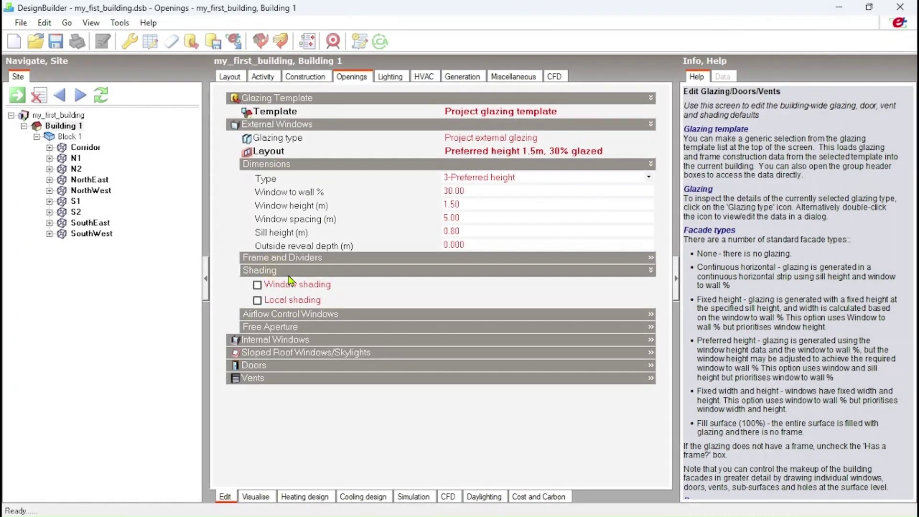
{"action": "left_click", "coordinate": [257, 301]}
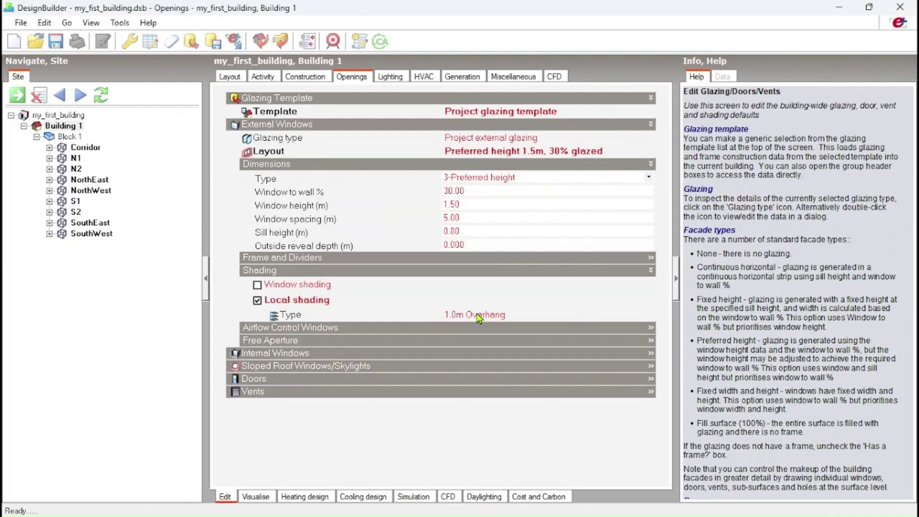
{"action": "left_click", "coordinate": [230, 78]}
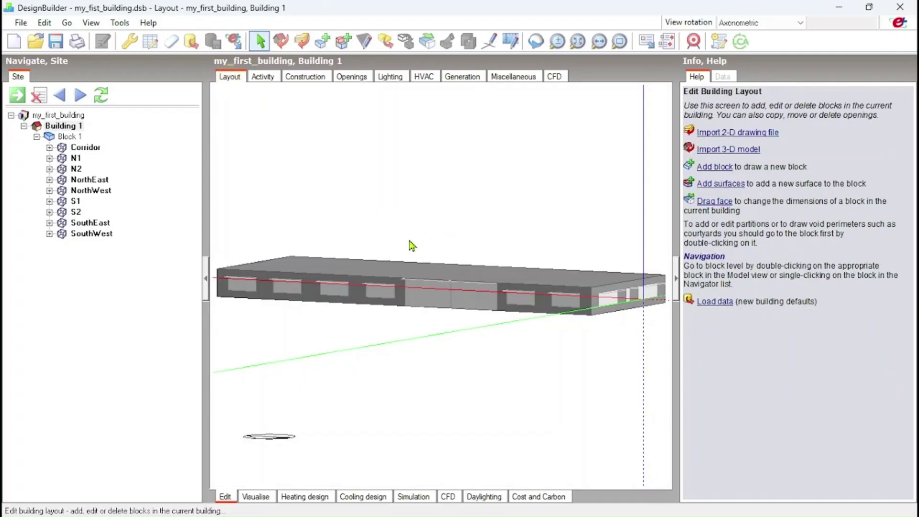
{"action": "left_click", "coordinate": [536, 42]}
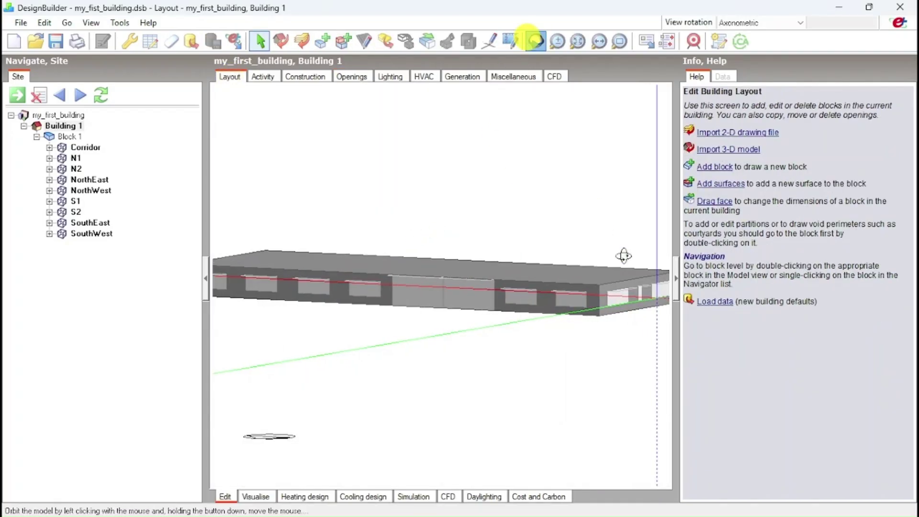
{"action": "left_click_drag", "start_coordinate": [622, 254], "coordinate": [395, 391]}
{"action": "scroll", "coordinate": [395, 391], "scroll_direction": "up", "scroll_amount": 3}
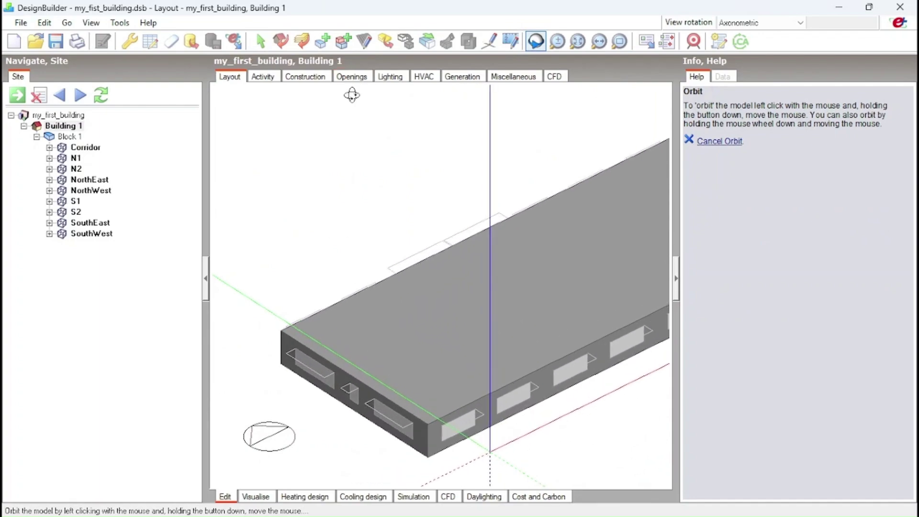
Set Building 1's external window layout to Preferred height 1.5m, 70% glazed and inspect the facades in the 3D model.
{"action": "left_click", "coordinate": [350, 78]}
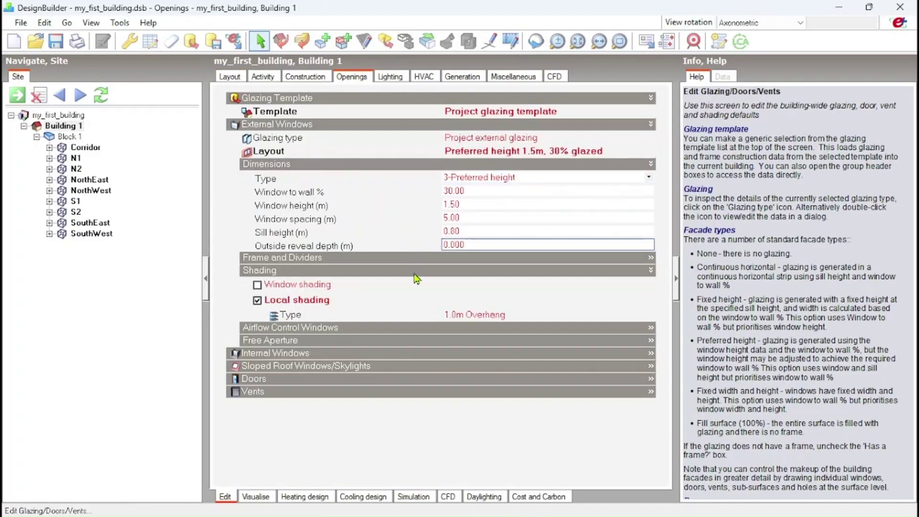
{"action": "left_click", "coordinate": [518, 153]}
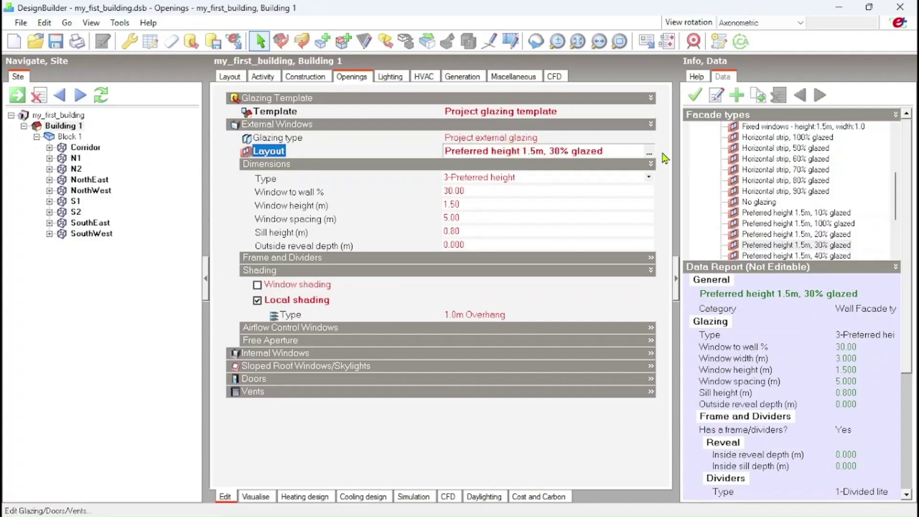
{"action": "left_click", "coordinate": [649, 153]}
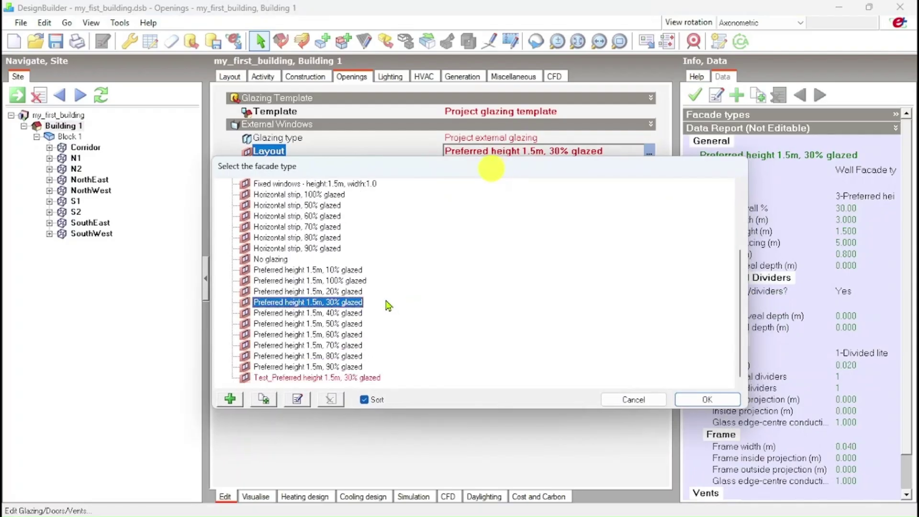
{"action": "left_click", "coordinate": [342, 346]}
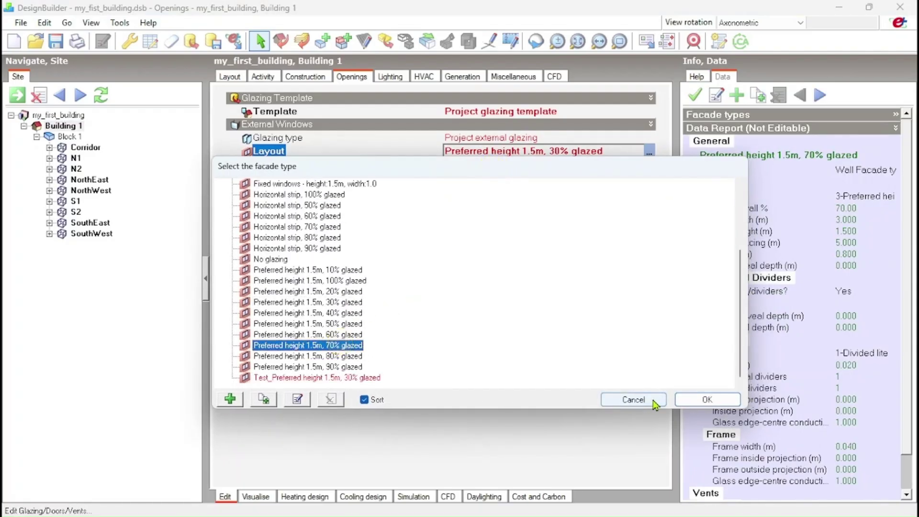
{"action": "left_click", "coordinate": [704, 401]}
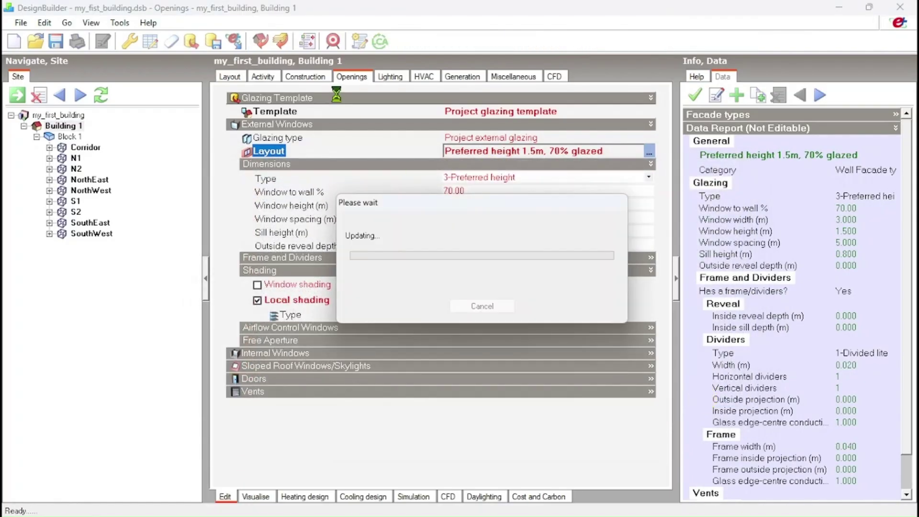
{"action": "left_click", "coordinate": [232, 78]}
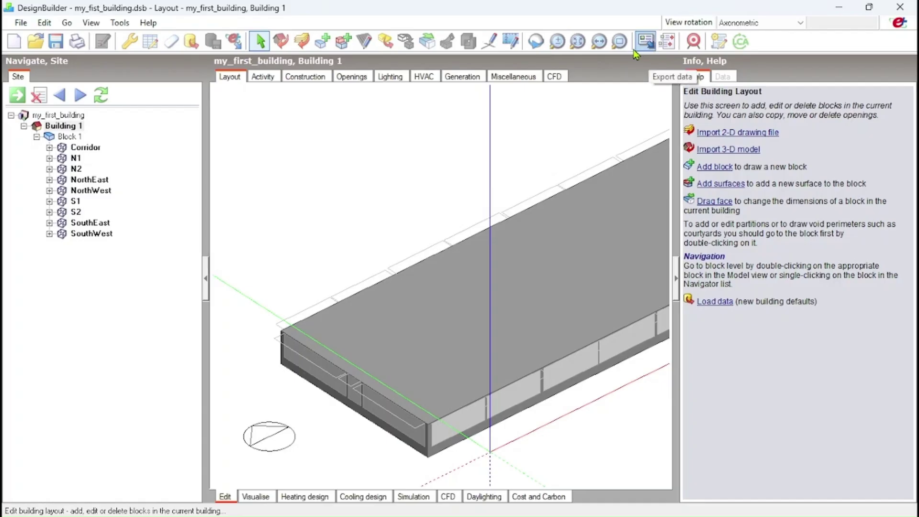
{"action": "left_click", "coordinate": [534, 42]}
{"action": "left_click_drag", "start_coordinate": [492, 185], "coordinate": [443, 302]}
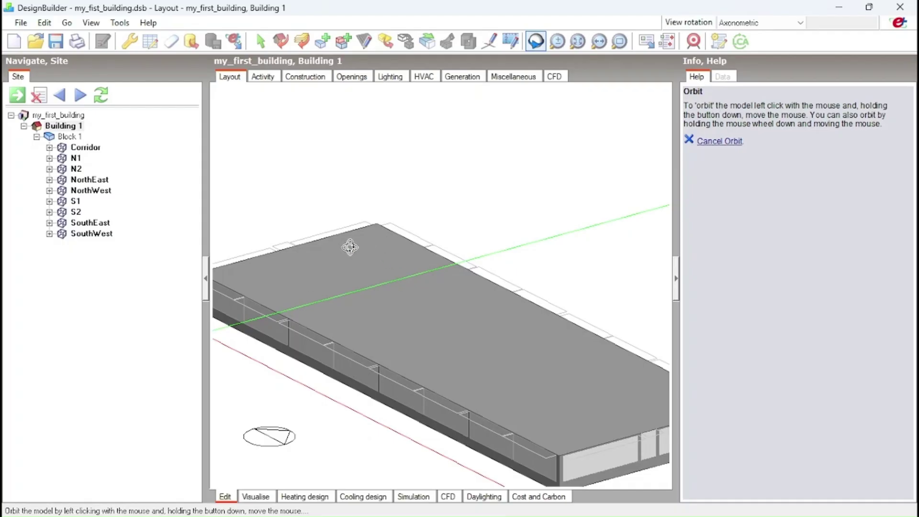
{"action": "mouse_move", "coordinate": [446, 236]}
{"action": "left_mouse_down"}
{"action": "mouse_move", "coordinate": [457, 291]}
{"action": "mouse_move", "coordinate": [456, 237]}
{"action": "left_mouse_up"}
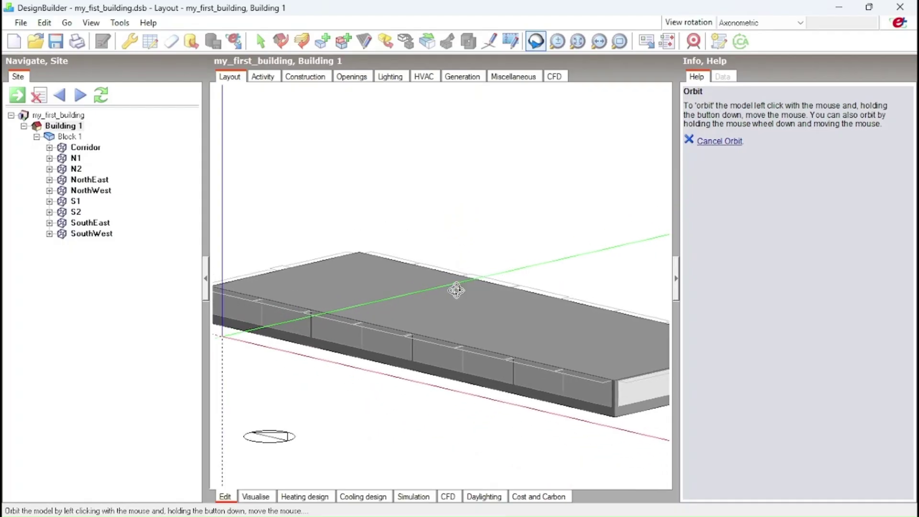
Set Building 1's local shading type for external windows to the 0.5m projection Louvre.
{"action": "left_click", "coordinate": [360, 78]}
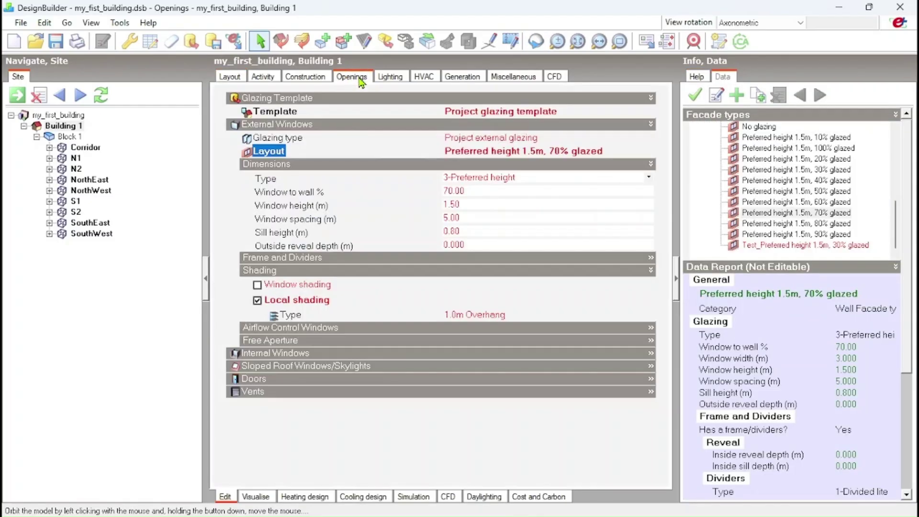
{"action": "left_click", "coordinate": [478, 320]}
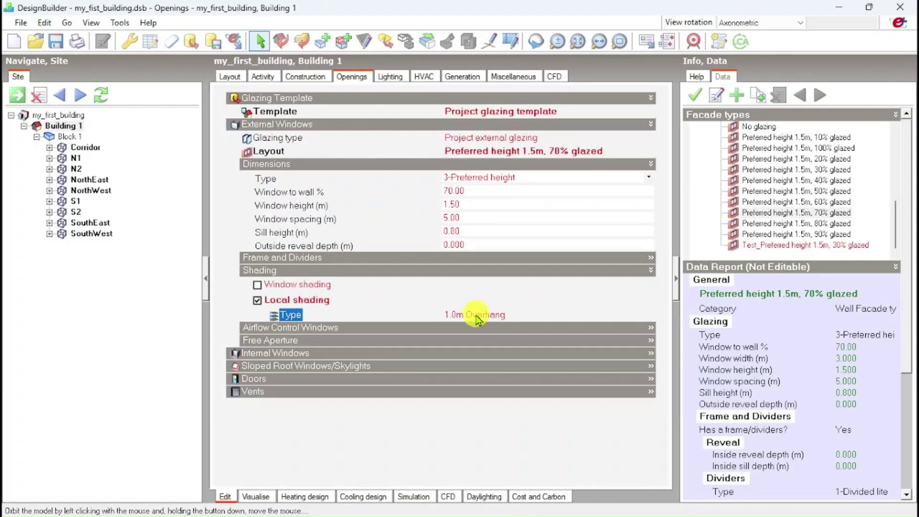
{"action": "left_click", "coordinate": [648, 320]}
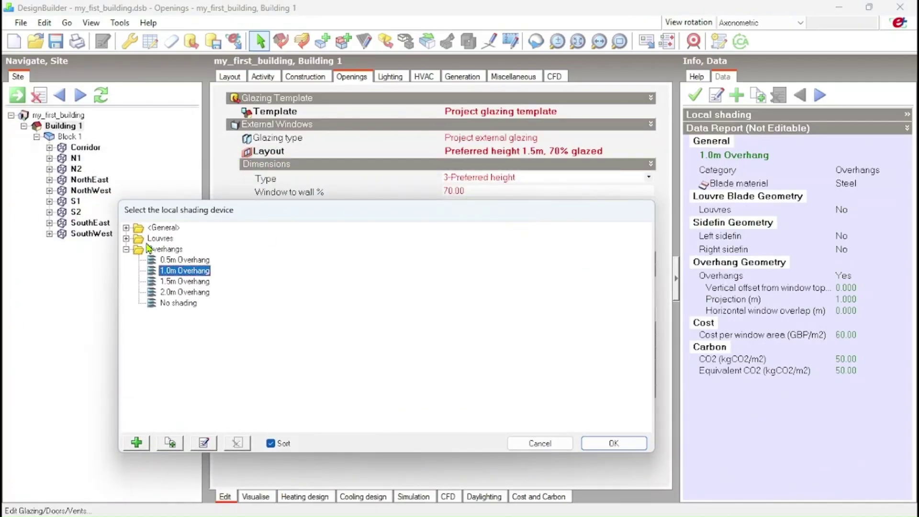
{"action": "left_click", "coordinate": [151, 238]}
{"action": "left_click", "coordinate": [126, 239]}
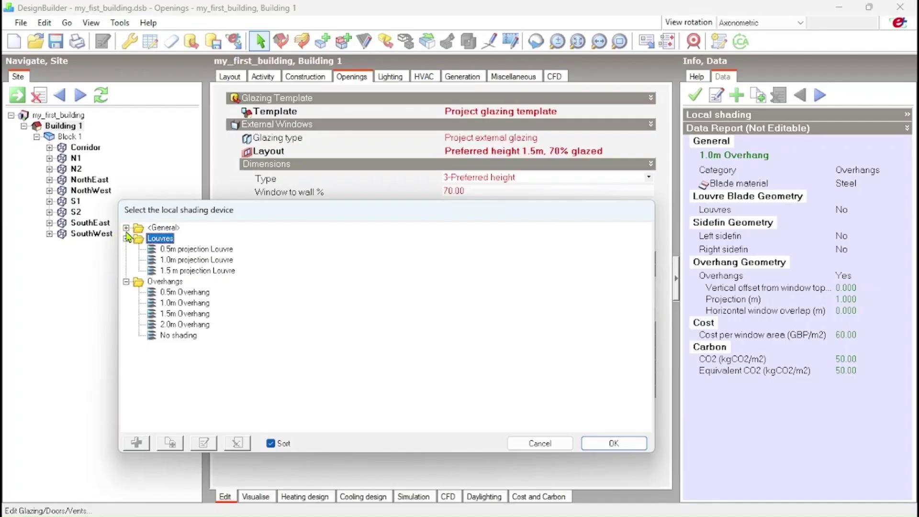
{"action": "left_click", "coordinate": [126, 228]}
{"action": "left_click", "coordinate": [126, 228]}
{"action": "left_click", "coordinate": [126, 228]}
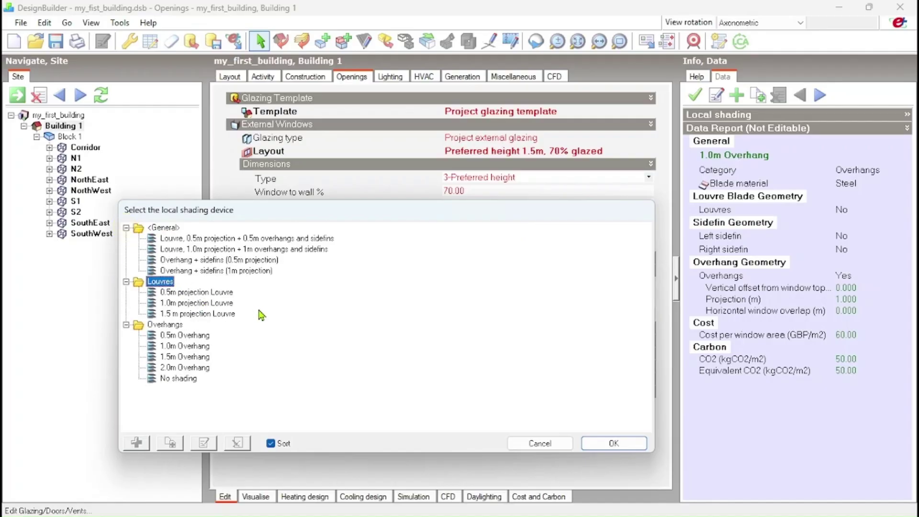
{"action": "left_click", "coordinate": [206, 293]}
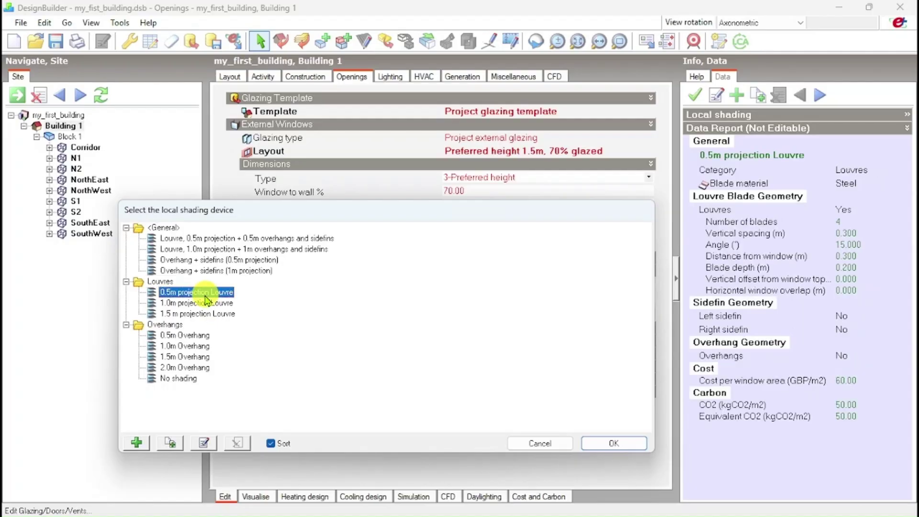
{"action": "left_click", "coordinate": [614, 444]}
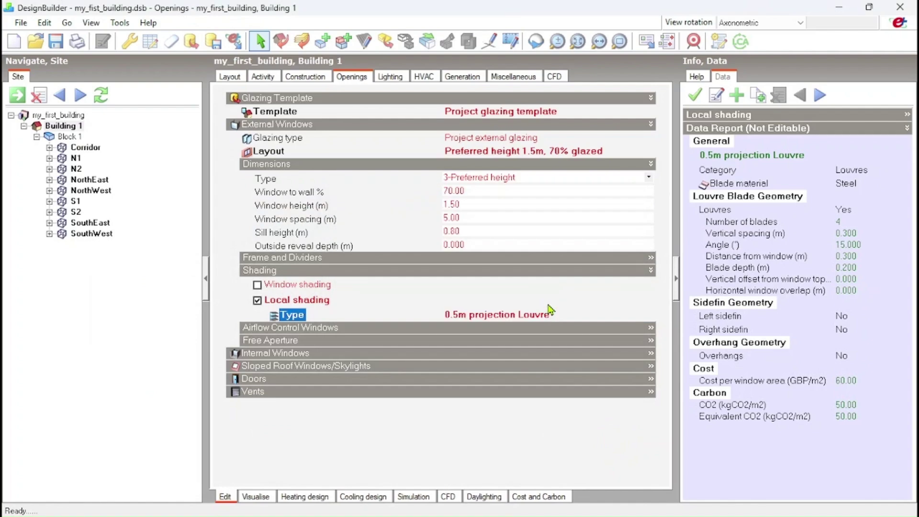
Duplicate the 0.5m projection Louvre shading device and open the copy for editing.
{"action": "left_click", "coordinate": [502, 317]}
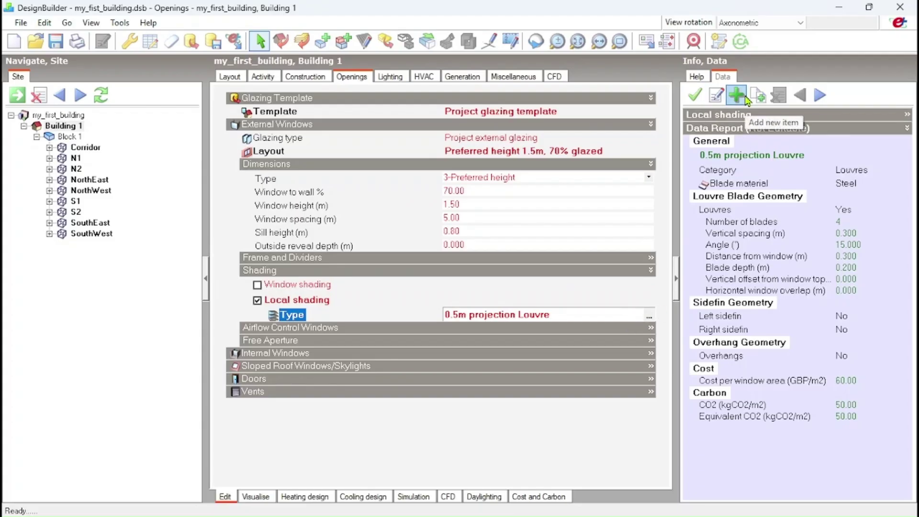
{"action": "left_click", "coordinate": [759, 96]}
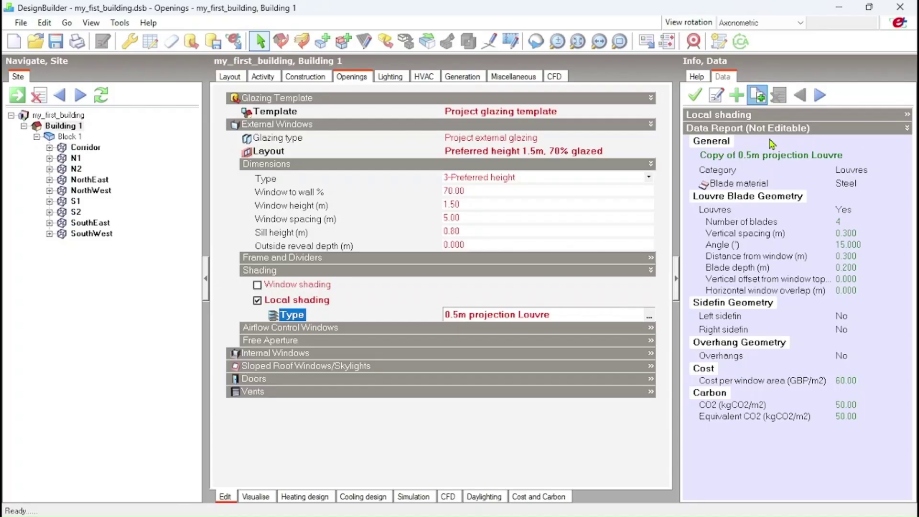
{"action": "left_click", "coordinate": [718, 97]}
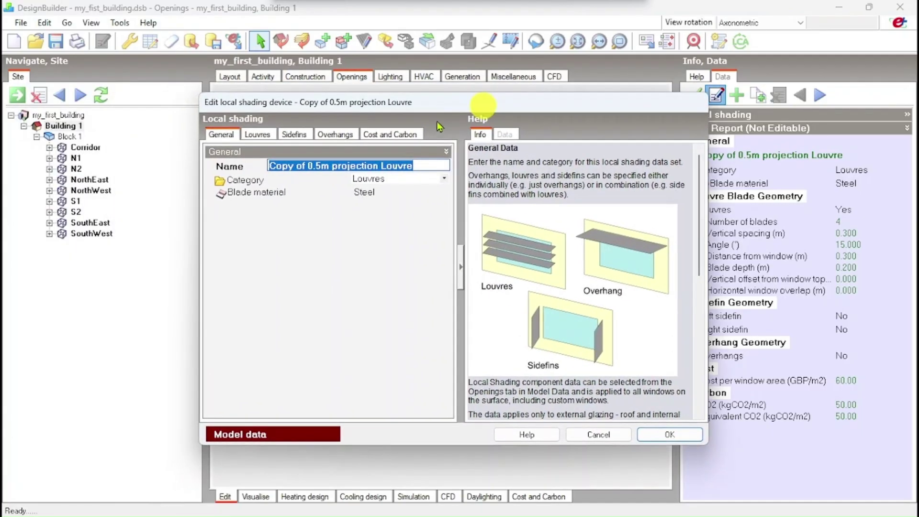
Try renaming the copied shading device as Test 0.5m projection Louvre and check its available categories.
{"action": "left_click", "coordinate": [290, 165]}
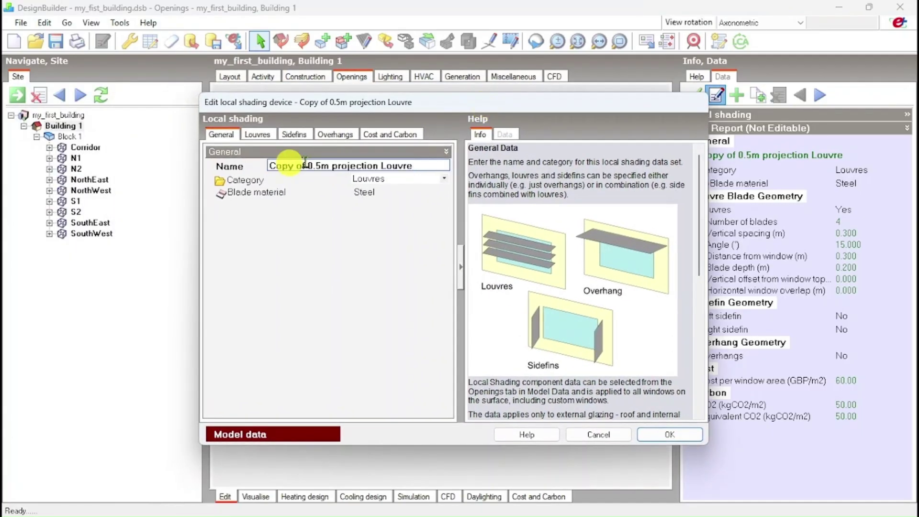
{"action": "left_click_drag", "start_coordinate": [304, 166], "coordinate": [234, 164]}
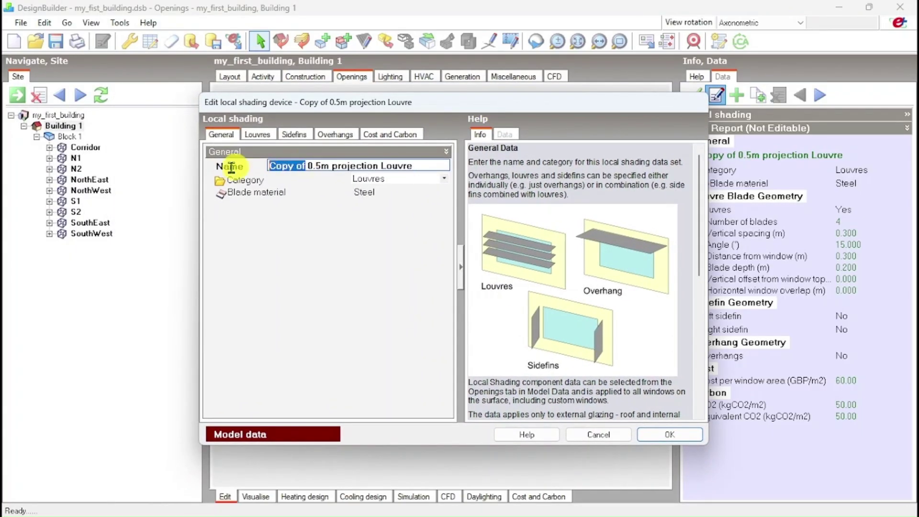
{"action": "type", "text": "Test"}
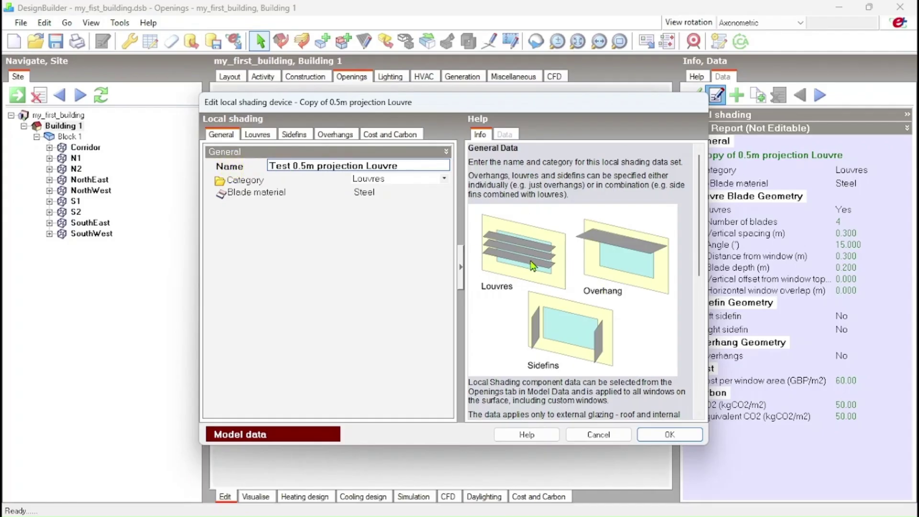
{"action": "left_click", "coordinate": [405, 180]}
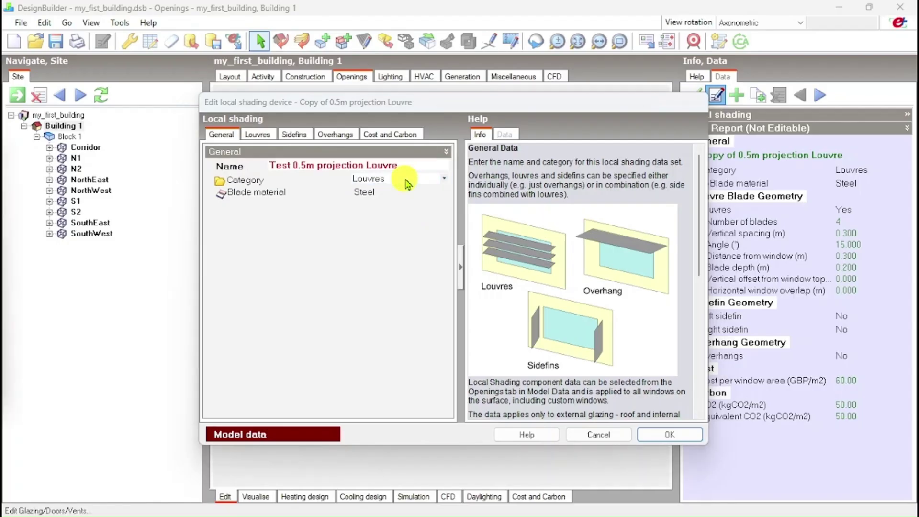
{"action": "left_click", "coordinate": [421, 180]}
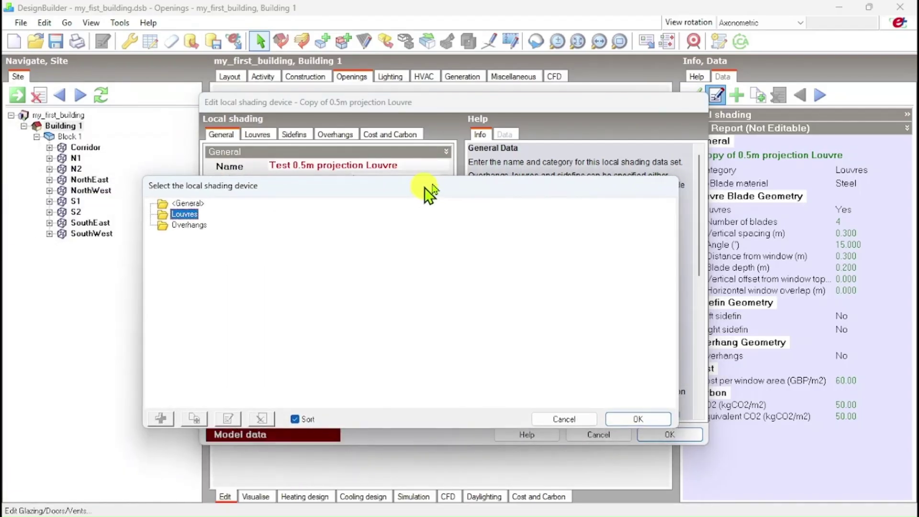
{"action": "left_click", "coordinate": [574, 419]}
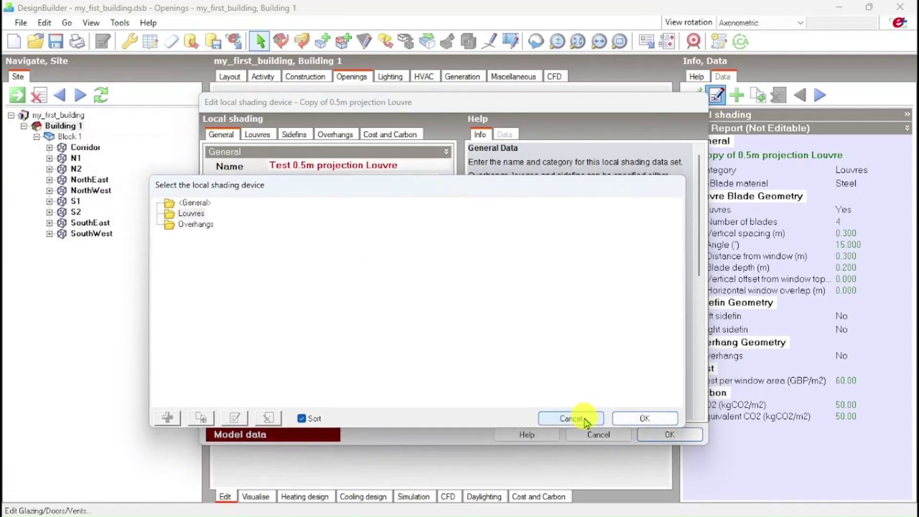
Examine the copied device's louvre, sidefin, overhang, and cost and carbon settings, then discard the edits.
{"action": "left_click", "coordinate": [257, 135]}
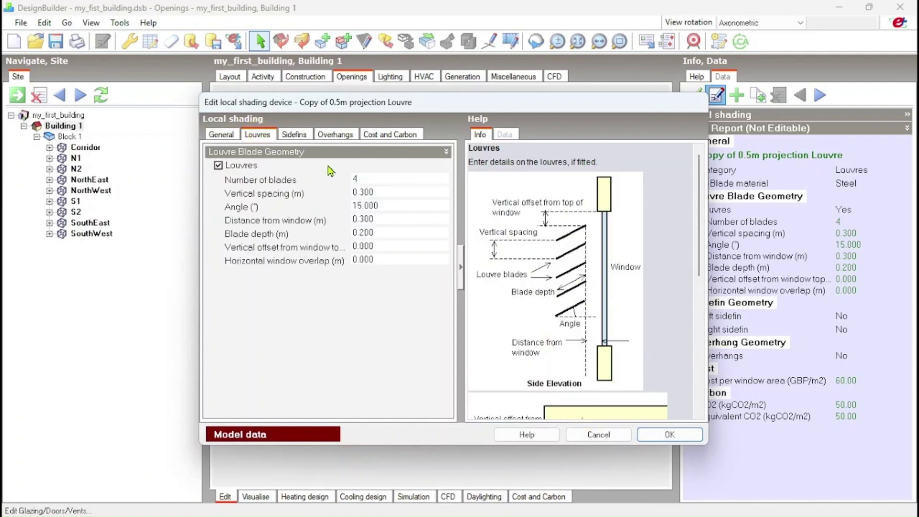
{"action": "left_click", "coordinate": [293, 135]}
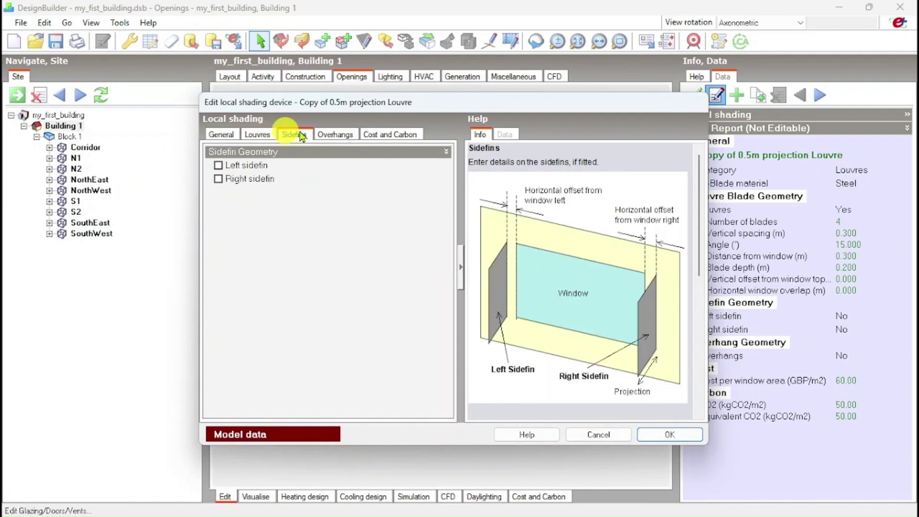
{"action": "left_click", "coordinate": [336, 136]}
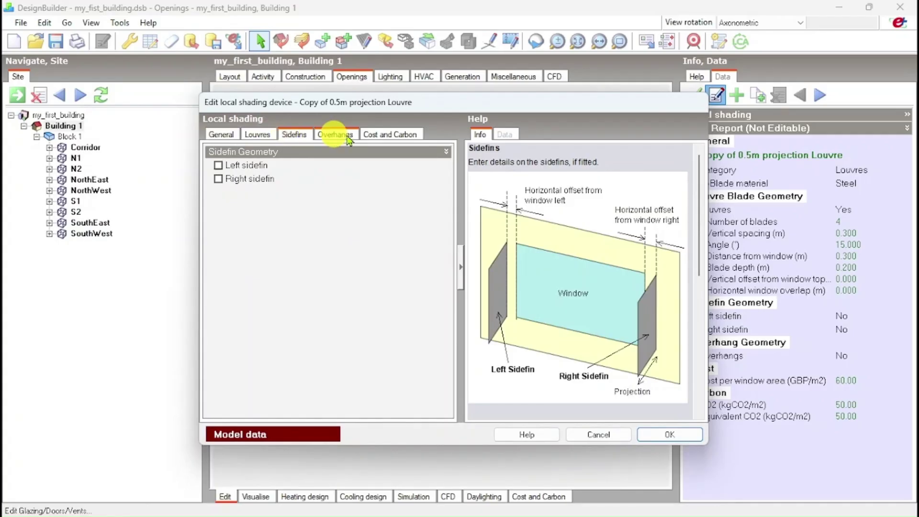
{"action": "left_click", "coordinate": [386, 135]}
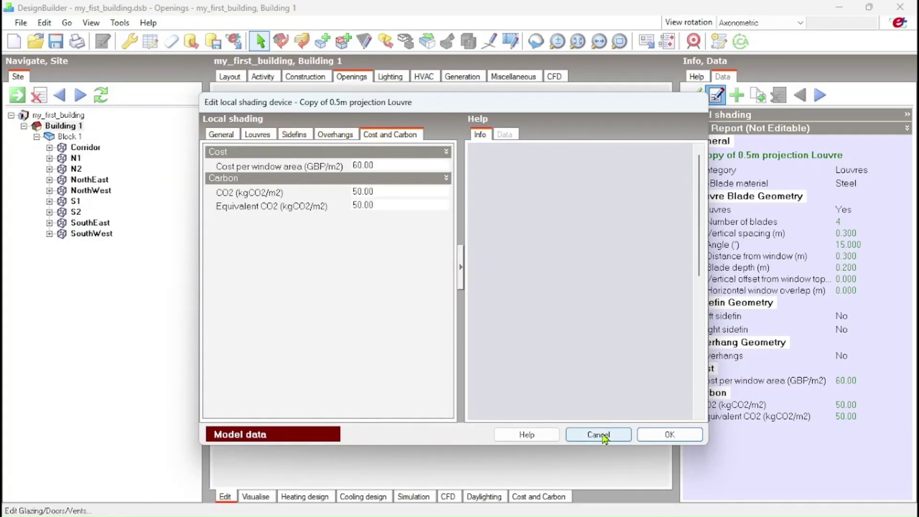
{"action": "left_click", "coordinate": [599, 435]}
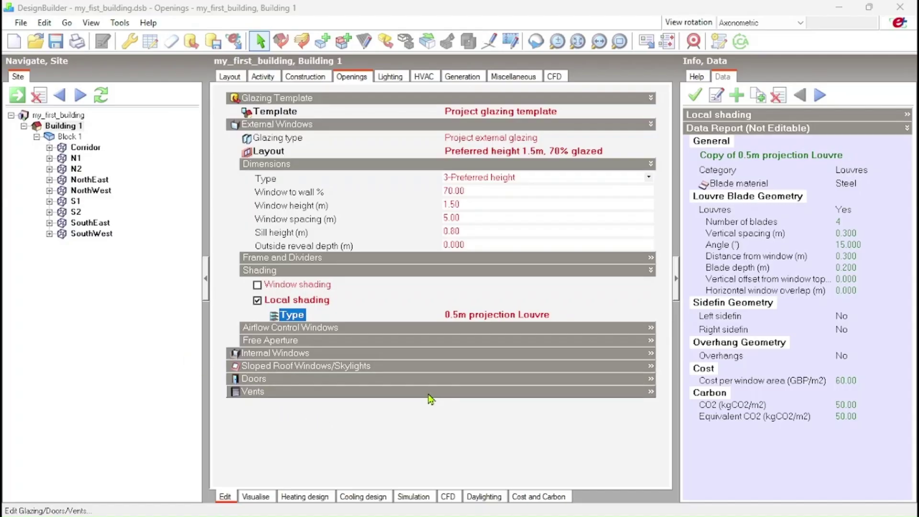
Set Building 1's external window glazing type to Sgl Clr 3mm from the Single glazing category.
{"action": "left_click", "coordinate": [293, 208]}
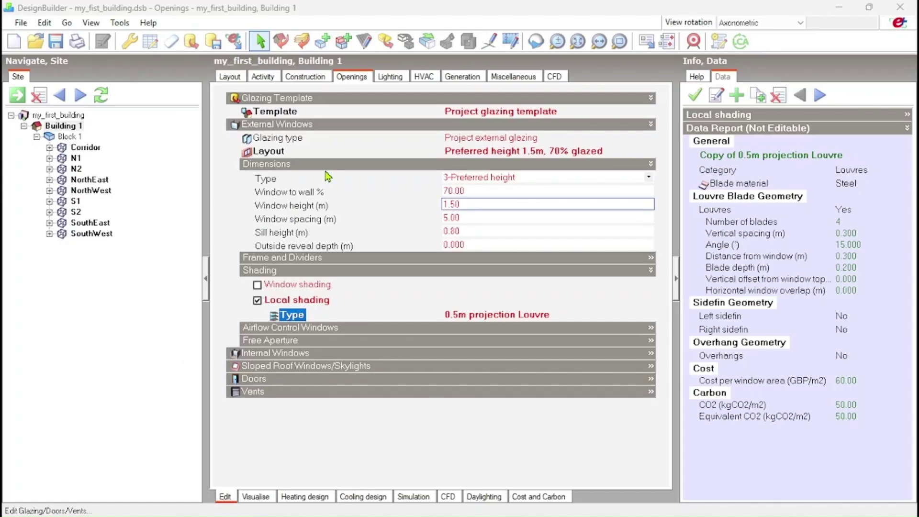
{"action": "left_click", "coordinate": [513, 139]}
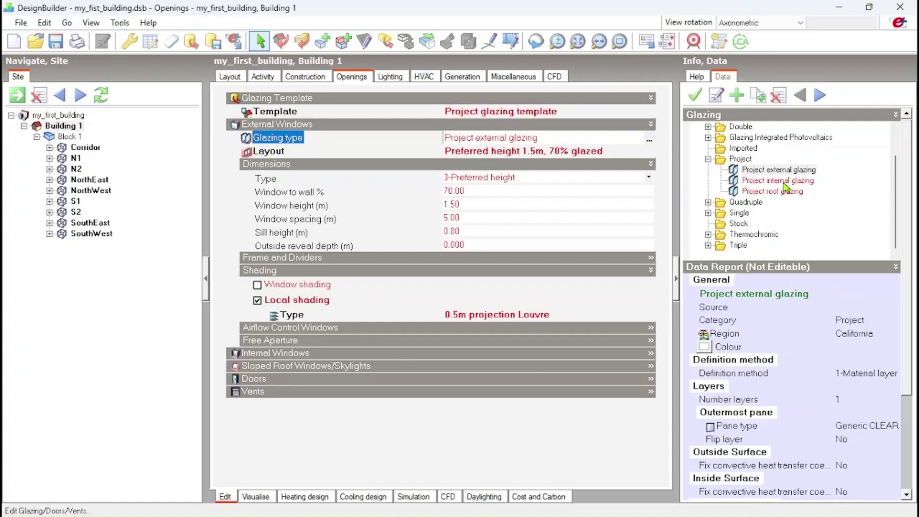
{"action": "left_click", "coordinate": [709, 212]}
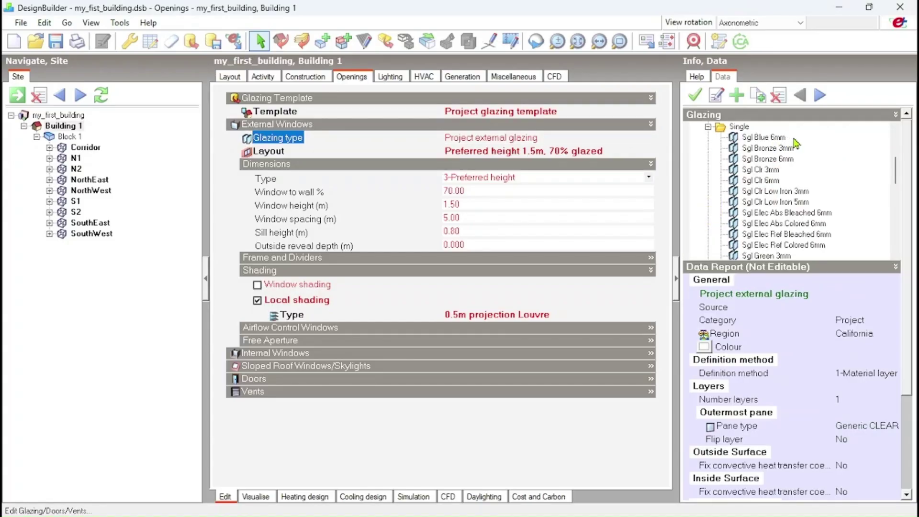
{"action": "left_click", "coordinate": [772, 171]}
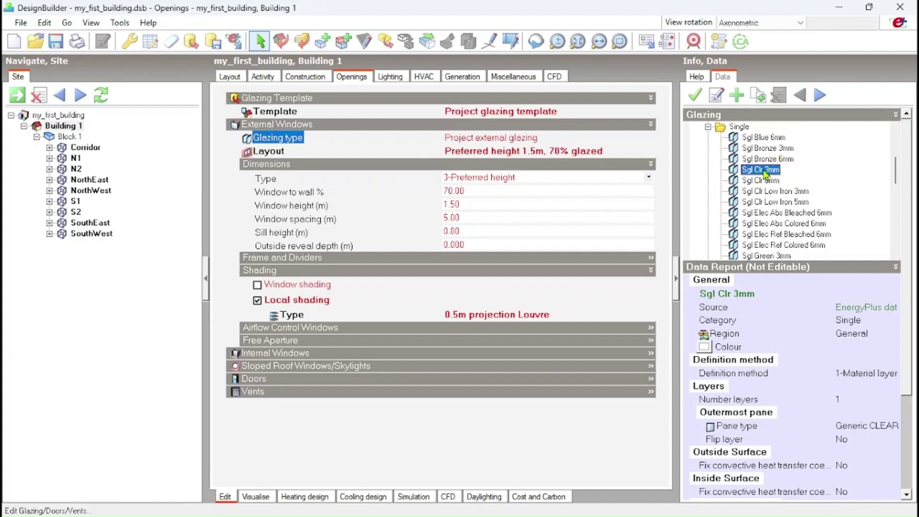
{"action": "double_click", "coordinate": [764, 173]}
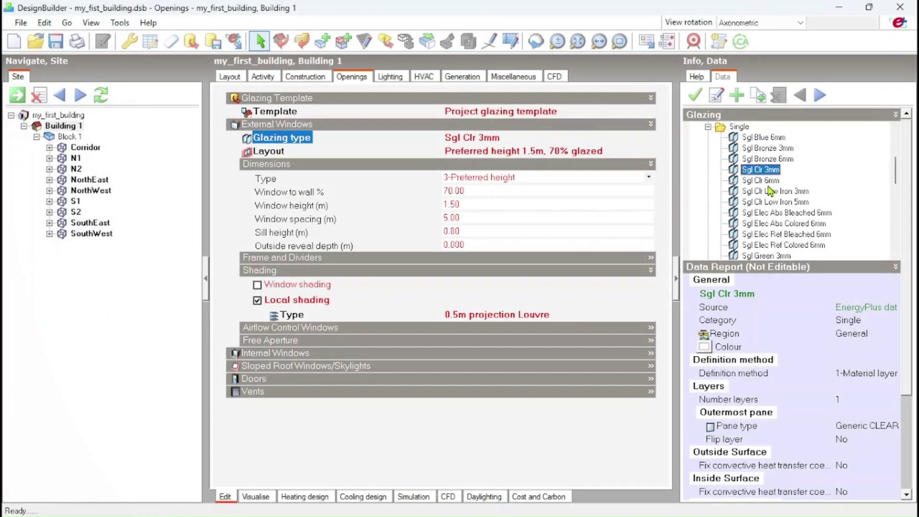
Duplicate the Sgl Clr 3mm glazing and rename the copy Test of Sgl Clr 3mm.
{"action": "scroll", "coordinate": [770, 190], "scroll_direction": "up", "scroll_amount": 1}
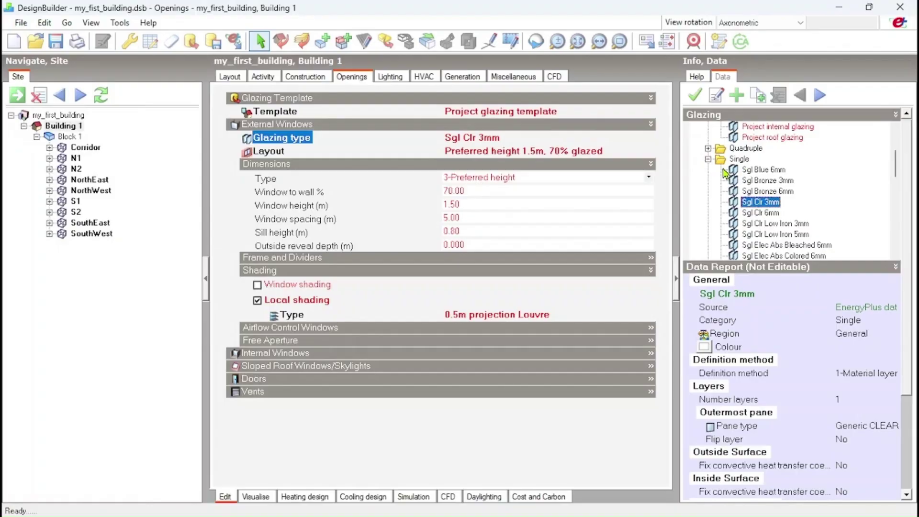
{"action": "left_click", "coordinate": [759, 100]}
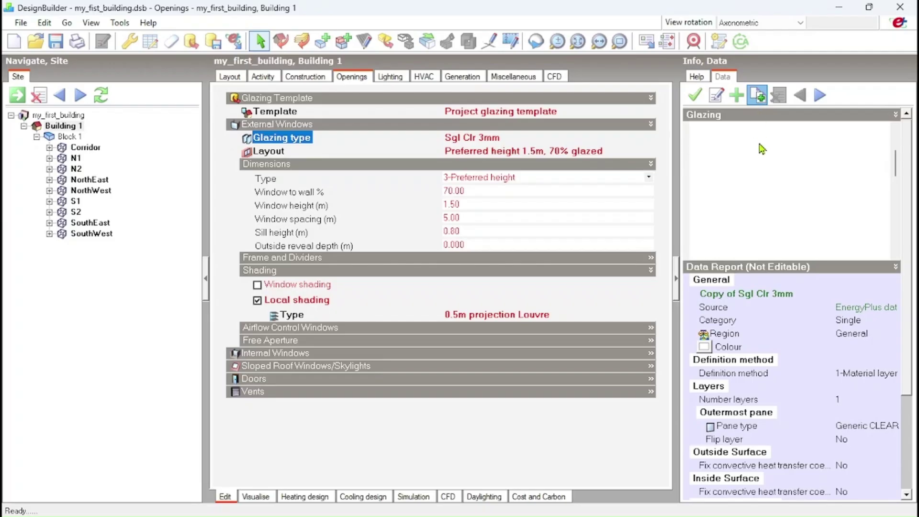
{"action": "left_click", "coordinate": [715, 97]}
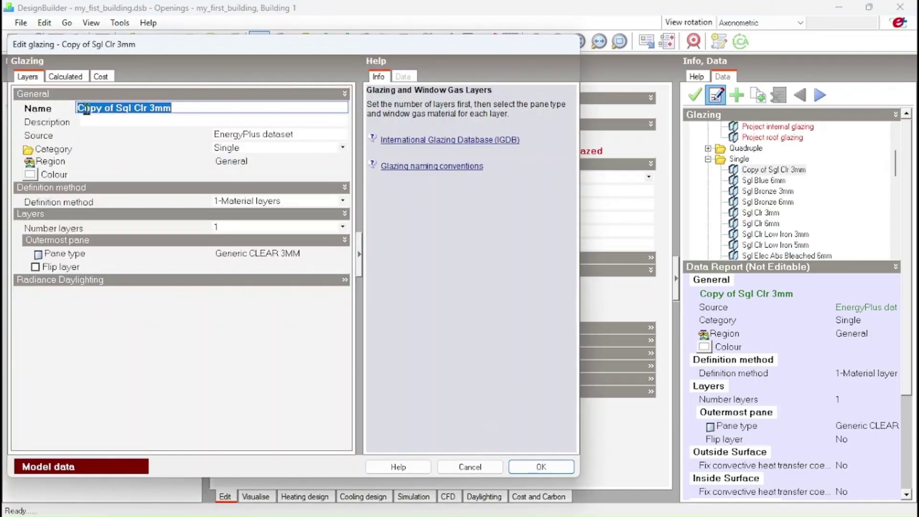
{"action": "left_click", "coordinate": [114, 107]}
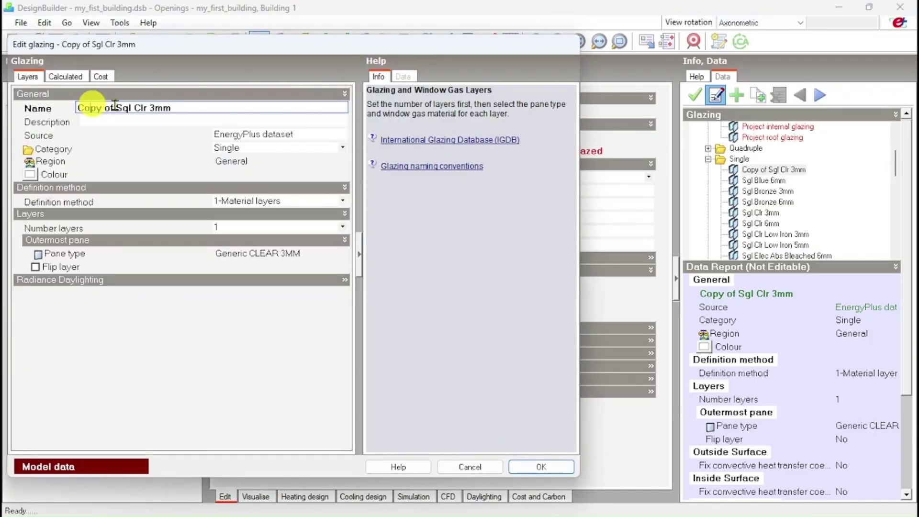
{"action": "double_click", "coordinate": [98, 108]}
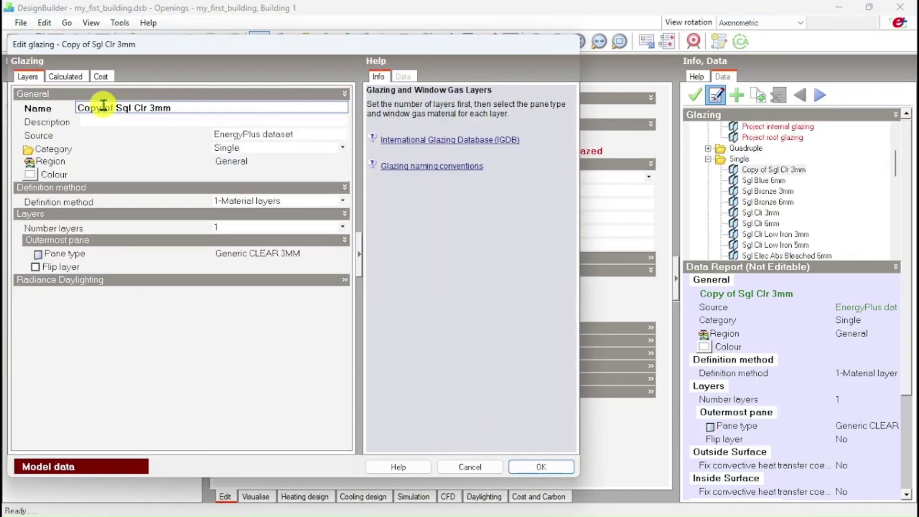
{"action": "type", "text": "Test"}
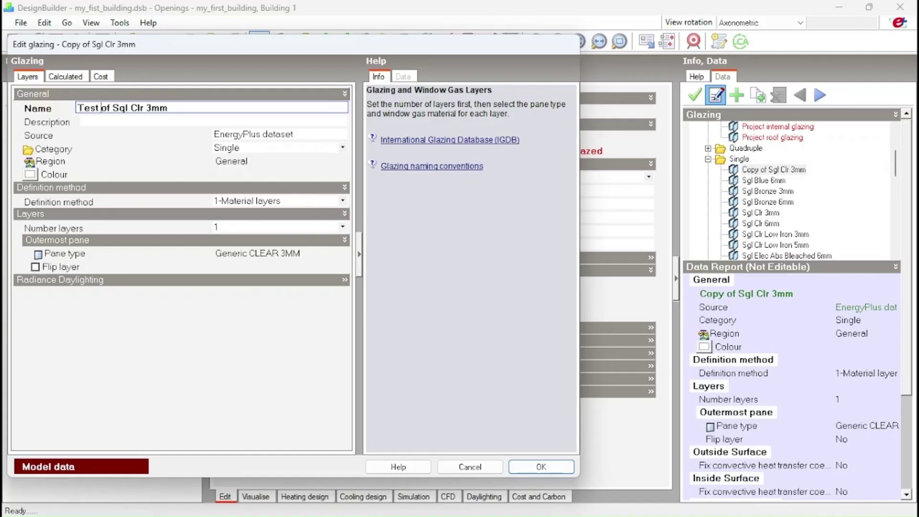
Set the number of layers in the copied glazing to 3.
{"action": "left_click", "coordinate": [249, 229]}
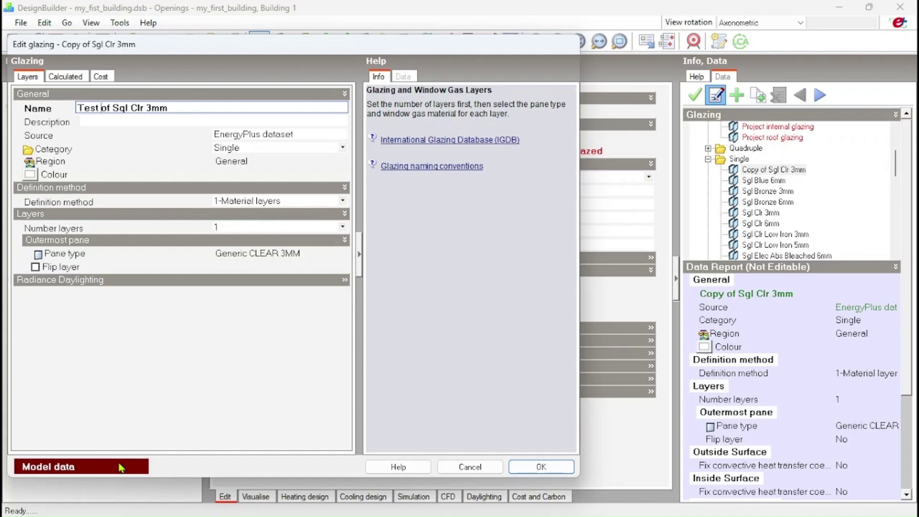
{"action": "left_click", "coordinate": [123, 439]}
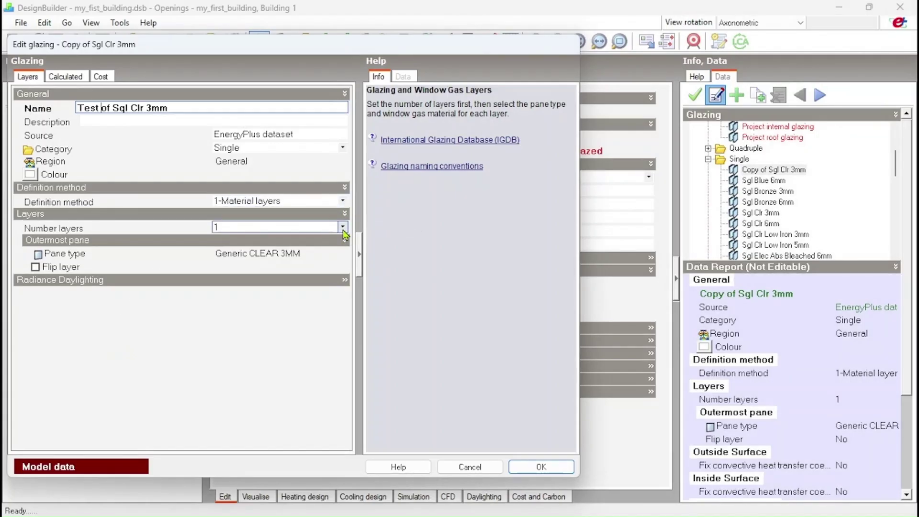
{"action": "left_click", "coordinate": [343, 228]}
{"action": "left_click", "coordinate": [296, 264]}
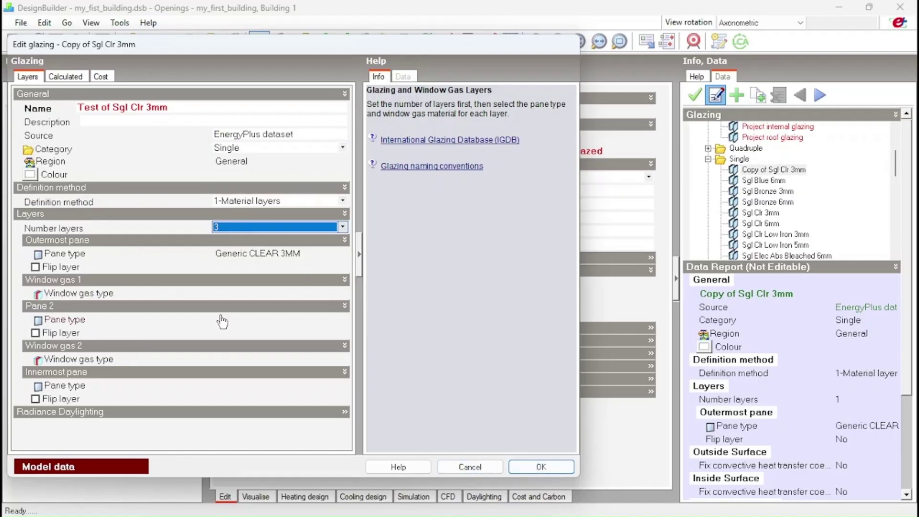
Discard the edits to the copied glazing and display the external windows' frame and divider settings.
{"action": "left_click", "coordinate": [479, 468]}
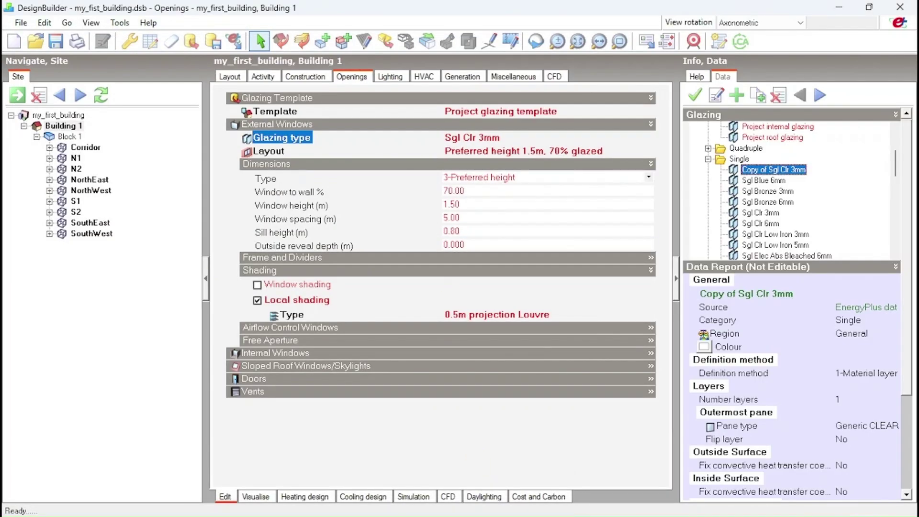
{"action": "left_click", "coordinate": [402, 257]}
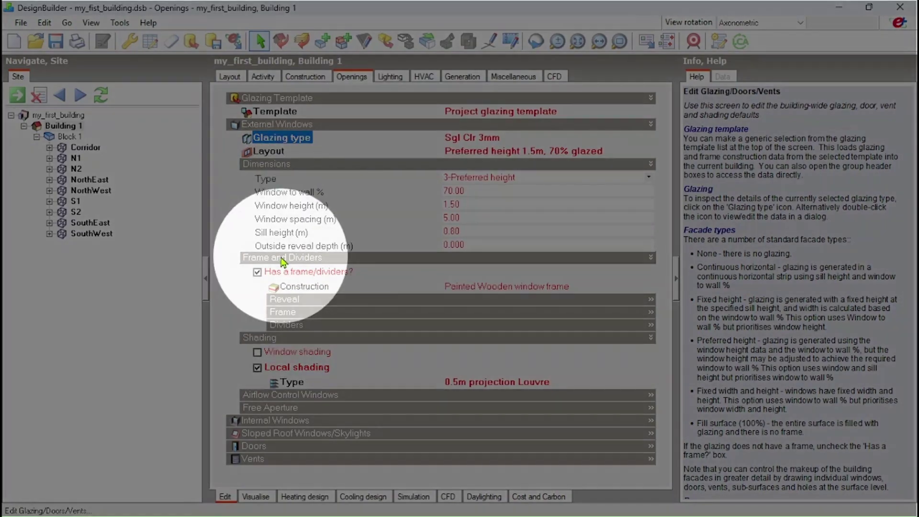
{"action": "left_click", "coordinate": [283, 259]}
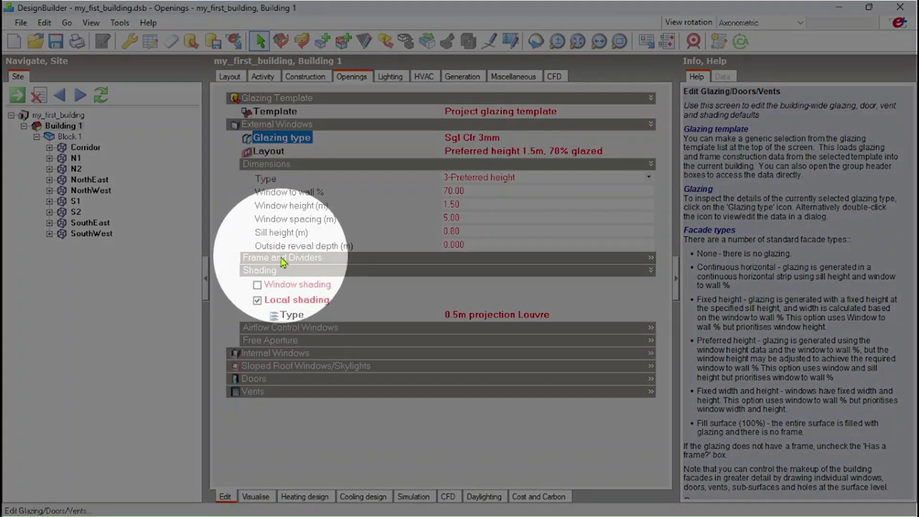
{"action": "left_click", "coordinate": [282, 259]}
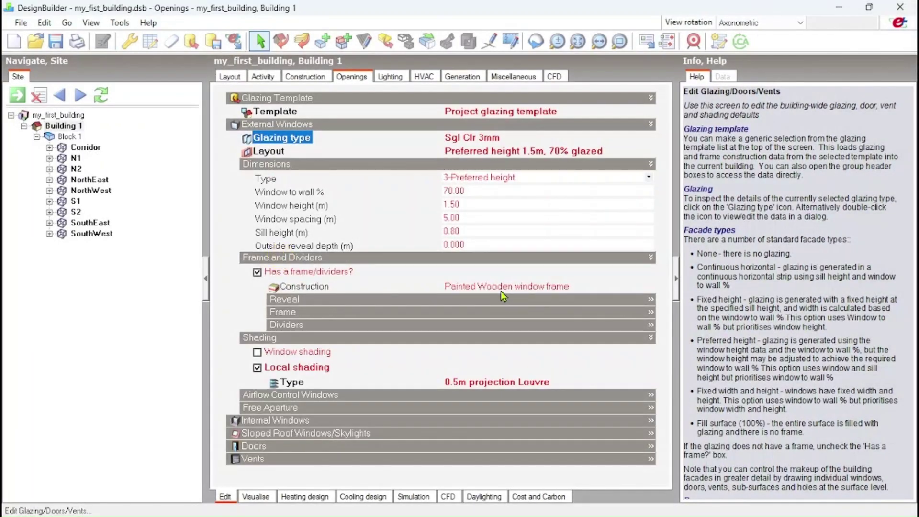
Examine the layers of the Aluminium window frame (with thermal break) construction in the Window frames category, leaving the assigned frame as is.
{"action": "left_click", "coordinate": [518, 287]}
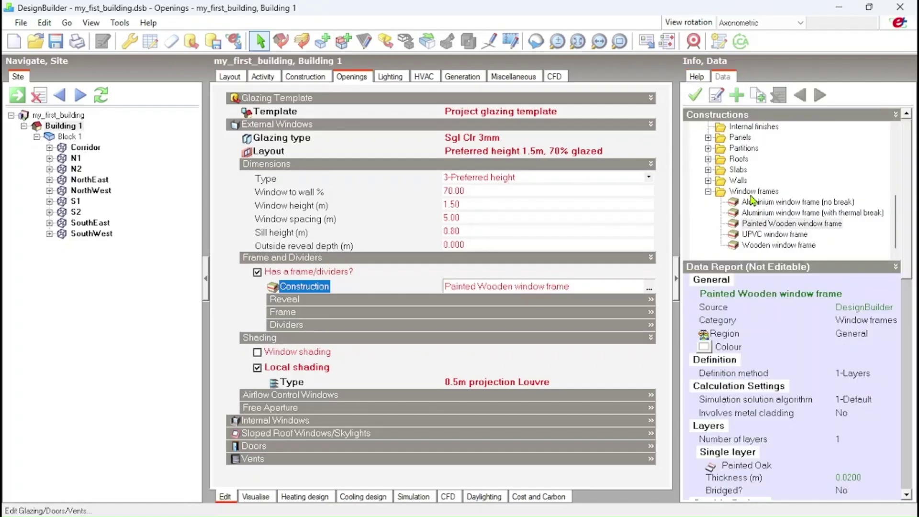
{"action": "scroll", "coordinate": [753, 199], "scroll_direction": "up", "scroll_amount": 1}
{"action": "scroll", "coordinate": [780, 241], "scroll_direction": "down", "scroll_amount": 1}
{"action": "left_click", "coordinate": [803, 214]}
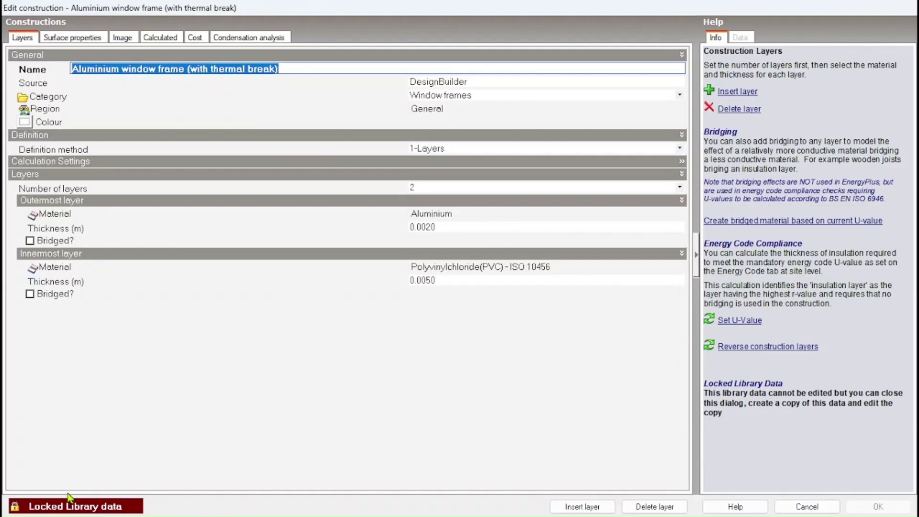
{"action": "left_click", "coordinate": [103, 461]}
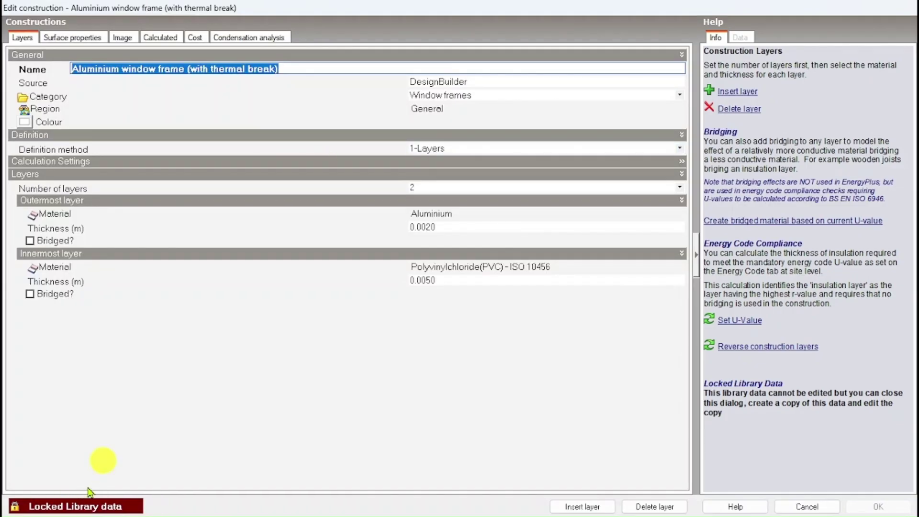
{"action": "left_click", "coordinate": [259, 368]}
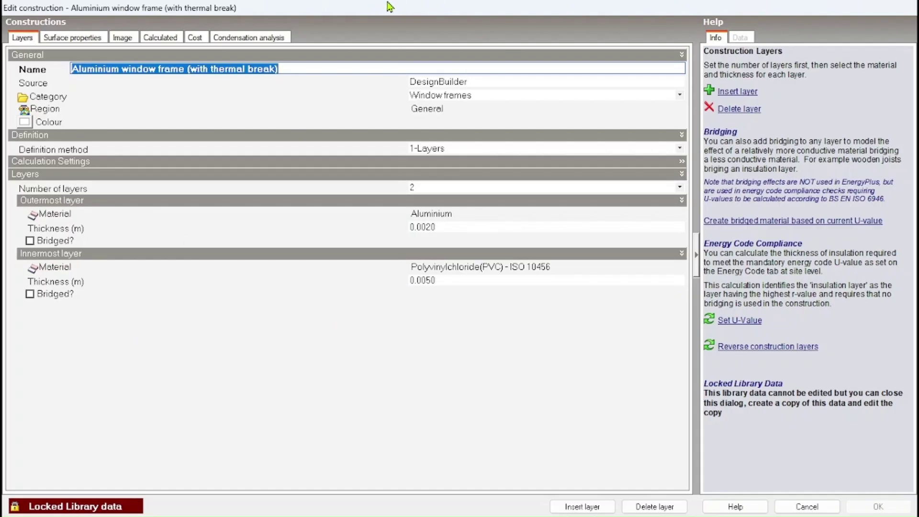
{"action": "left_click_drag", "start_coordinate": [388, 7], "coordinate": [292, 58]}
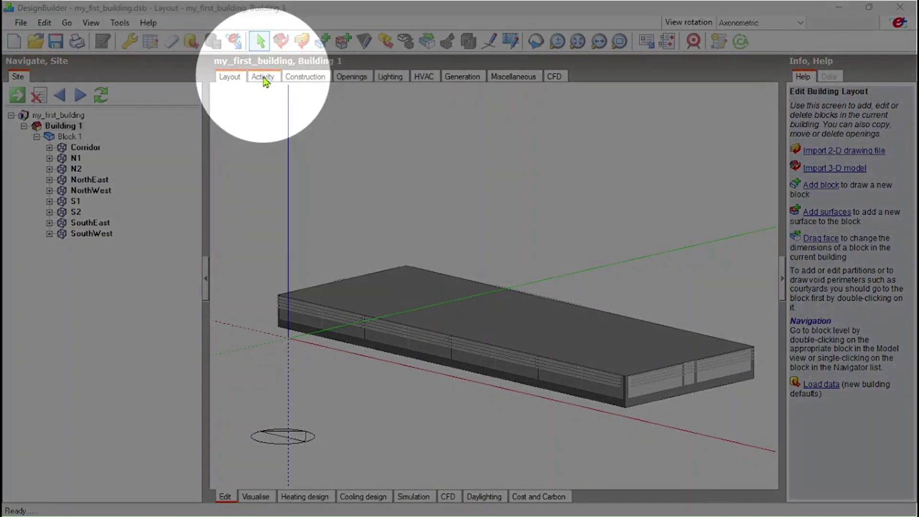
Set Building 1's activity template to Common circulation areas from the Residential spaces category.
{"action": "left_click", "coordinate": [264, 77]}
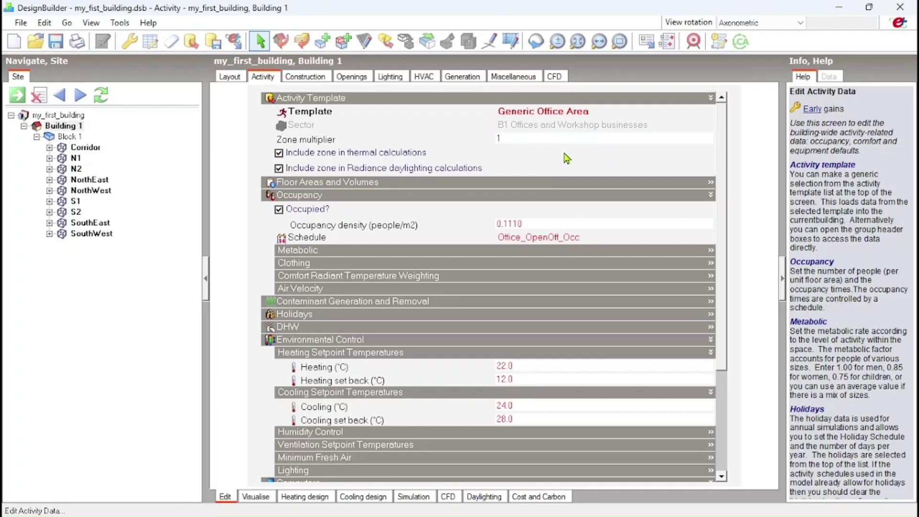
{"action": "left_click", "coordinate": [623, 111]}
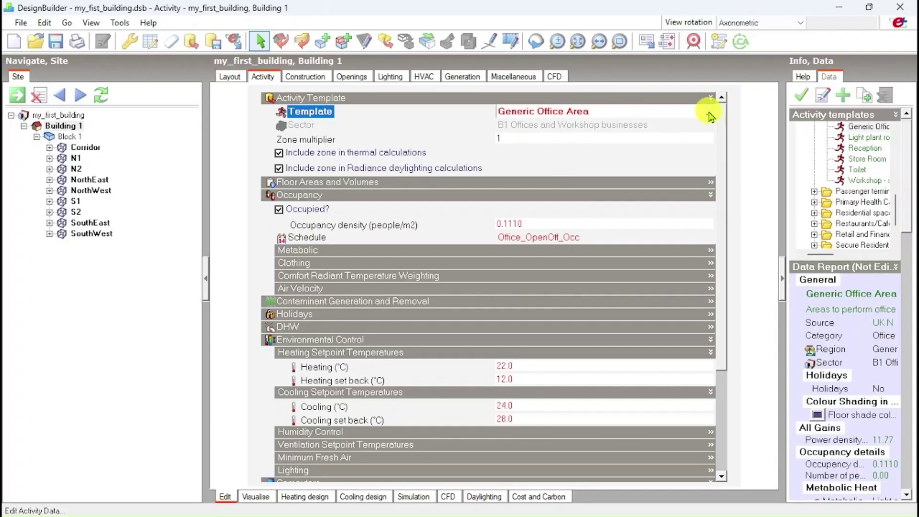
{"action": "left_click", "coordinate": [710, 113]}
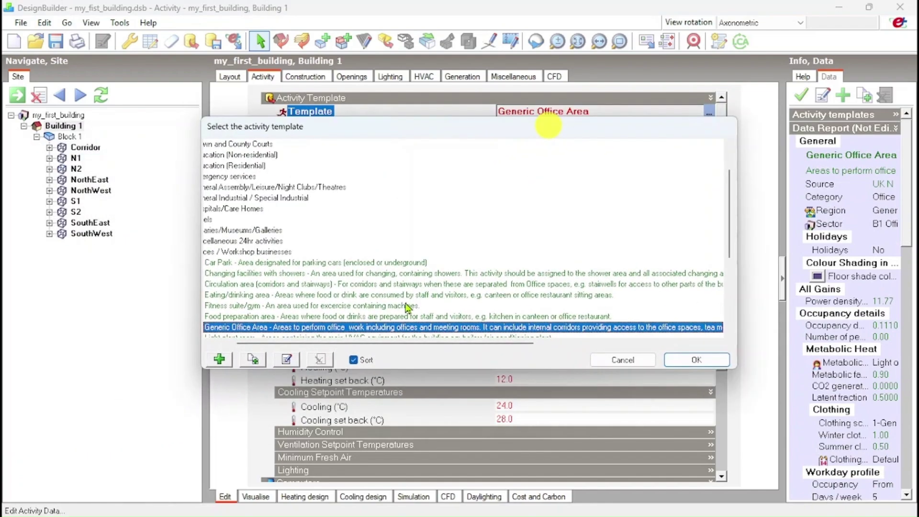
{"action": "left_click_drag", "start_coordinate": [383, 344], "coordinate": [361, 343]}
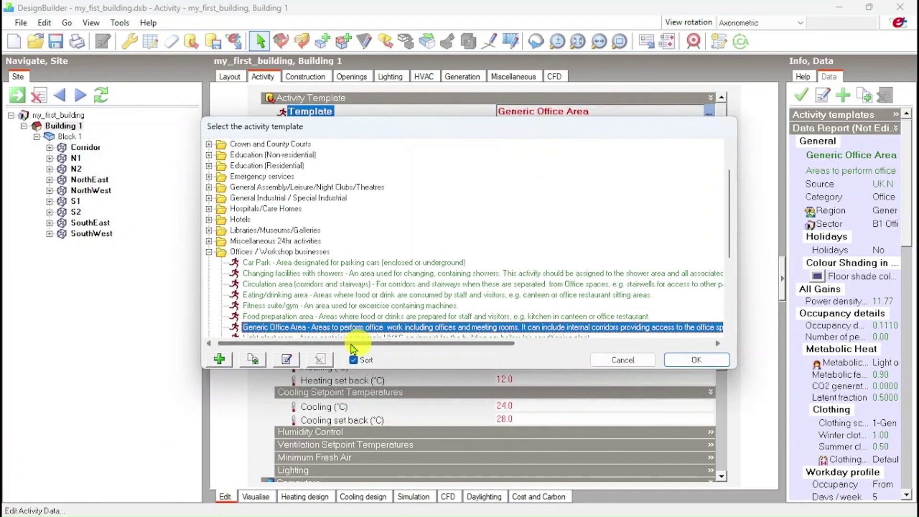
{"action": "left_click", "coordinate": [209, 252]}
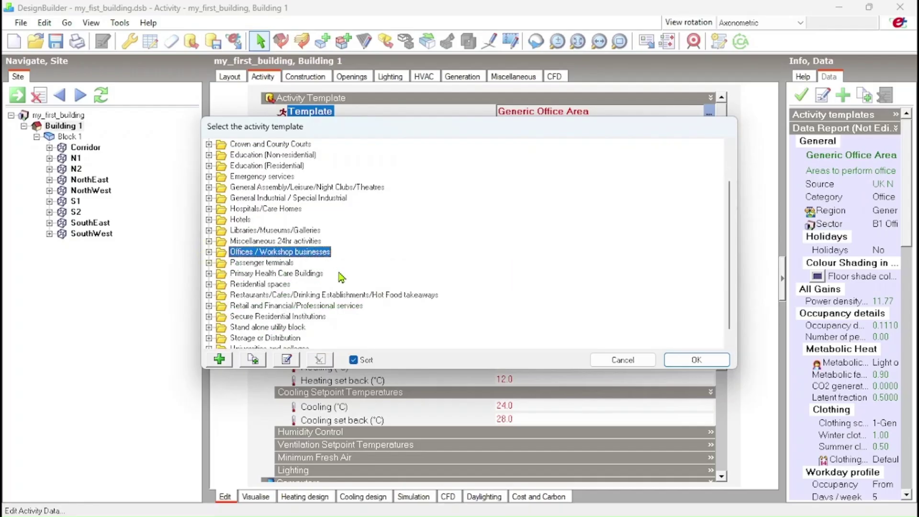
{"action": "left_click", "coordinate": [268, 284]}
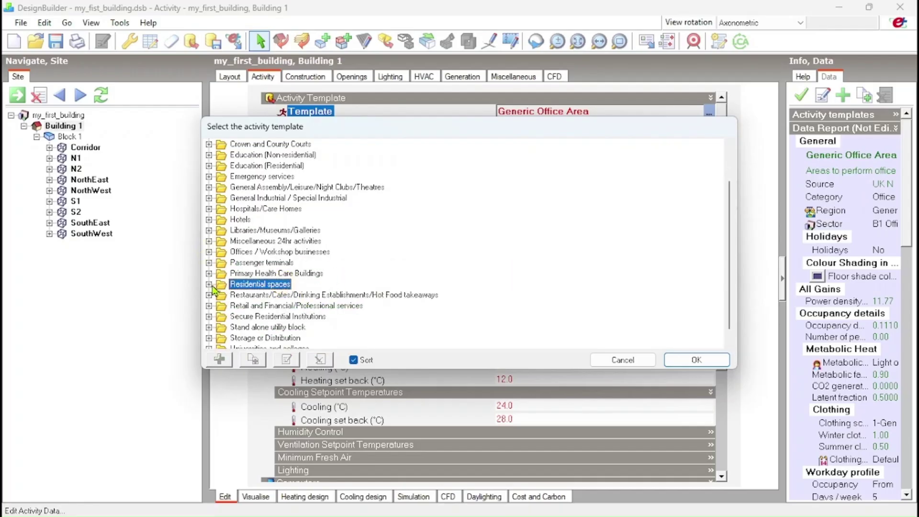
{"action": "left_click", "coordinate": [209, 284]}
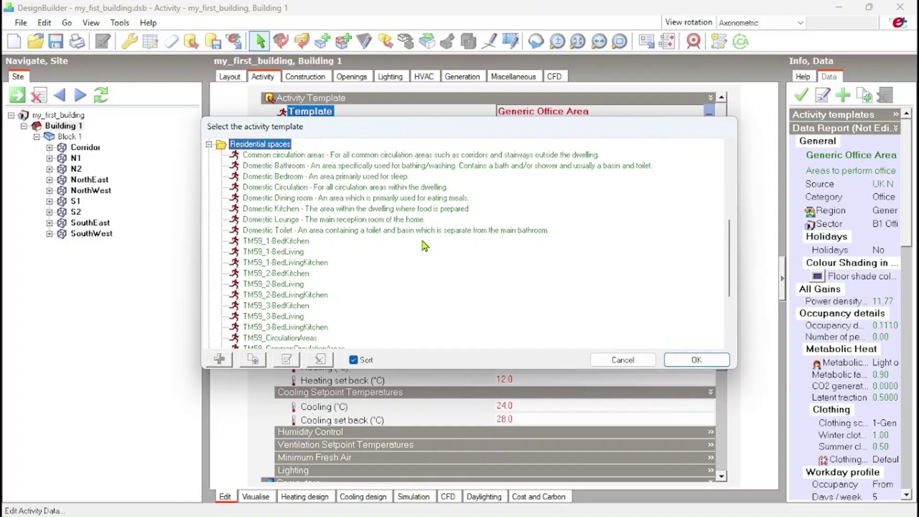
{"action": "left_click", "coordinate": [383, 155]}
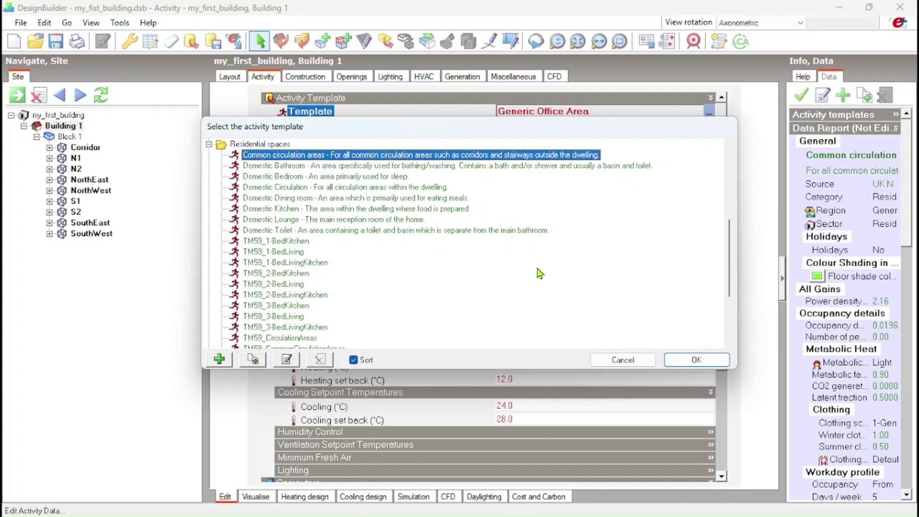
{"action": "scroll", "coordinate": [540, 274], "scroll_direction": "down", "scroll_amount": 3}
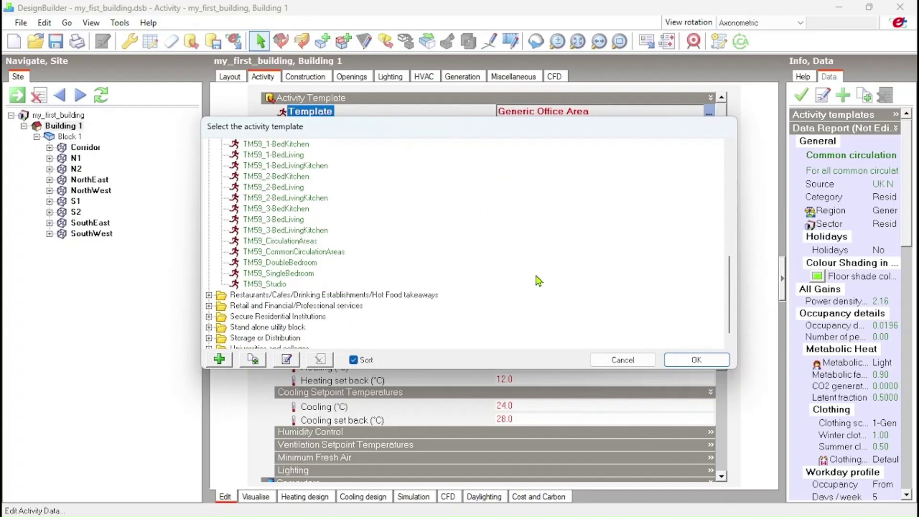
{"action": "scroll", "coordinate": [539, 281], "scroll_direction": "up", "scroll_amount": 4}
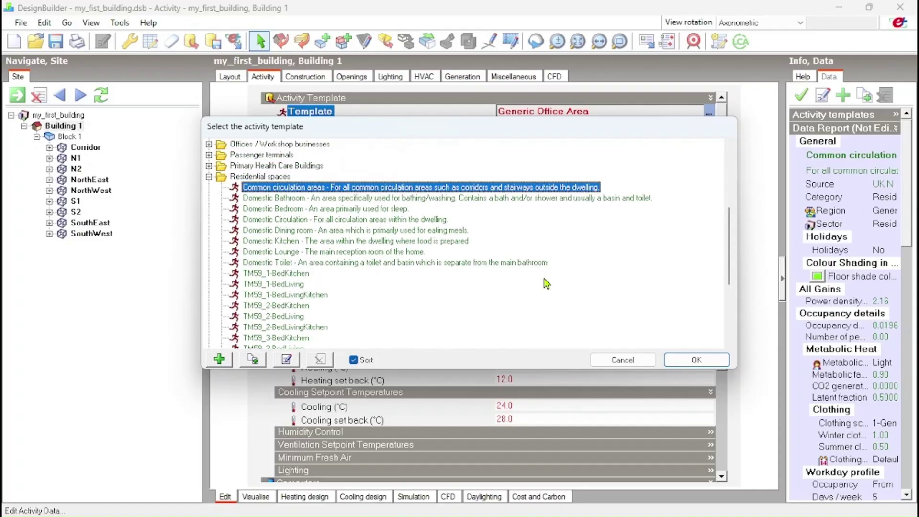
{"action": "left_click", "coordinate": [698, 360]}
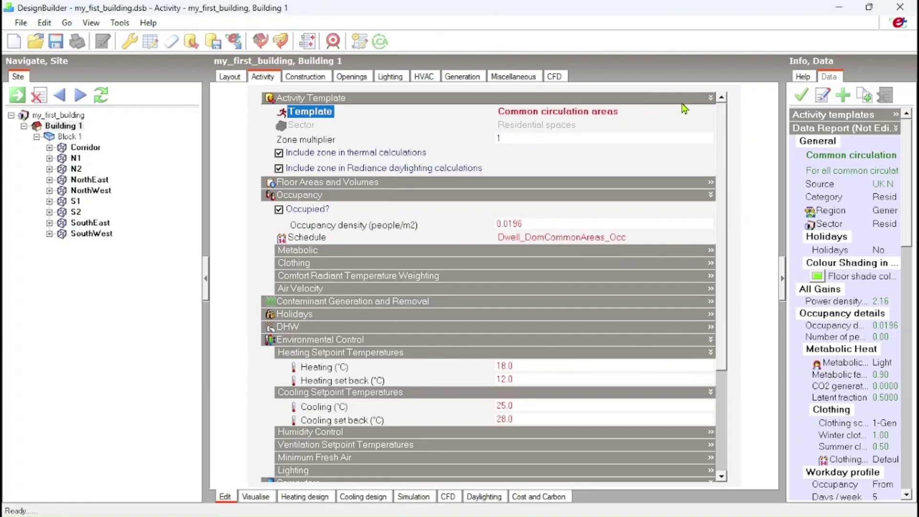
{"action": "left_click", "coordinate": [569, 139]}
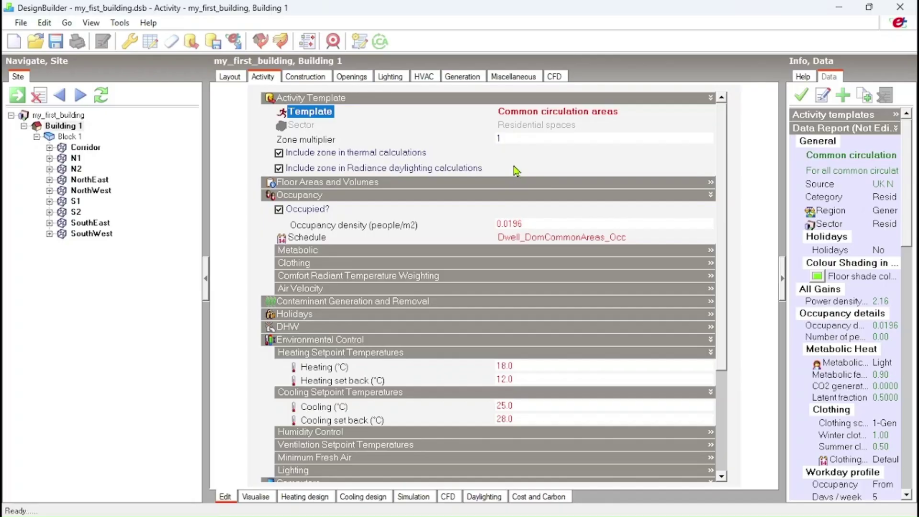
Duplicate the Common circulation areas activity template and rename the copy Test Common circulation areas.
{"action": "left_click", "coordinate": [868, 99]}
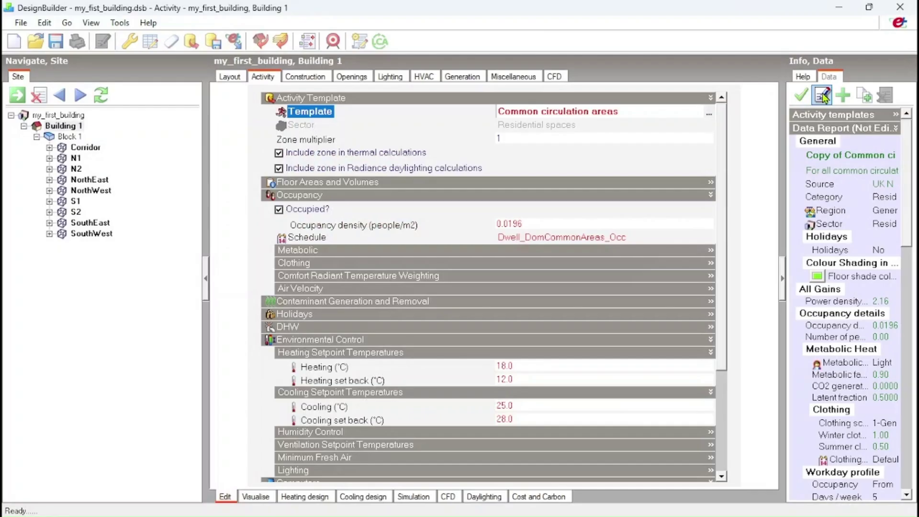
{"action": "left_click", "coordinate": [824, 97]}
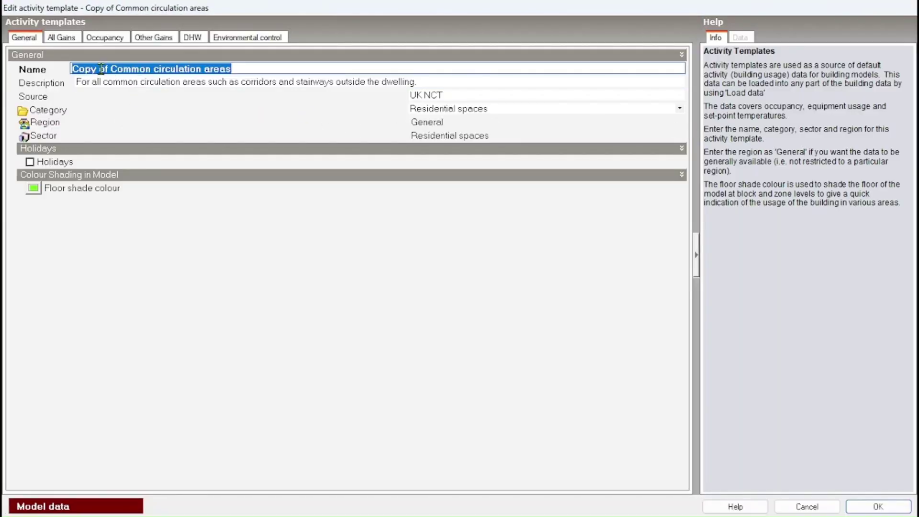
{"action": "left_click_drag", "start_coordinate": [109, 69], "coordinate": [43, 69]}
{"action": "type", "text": "Test"}
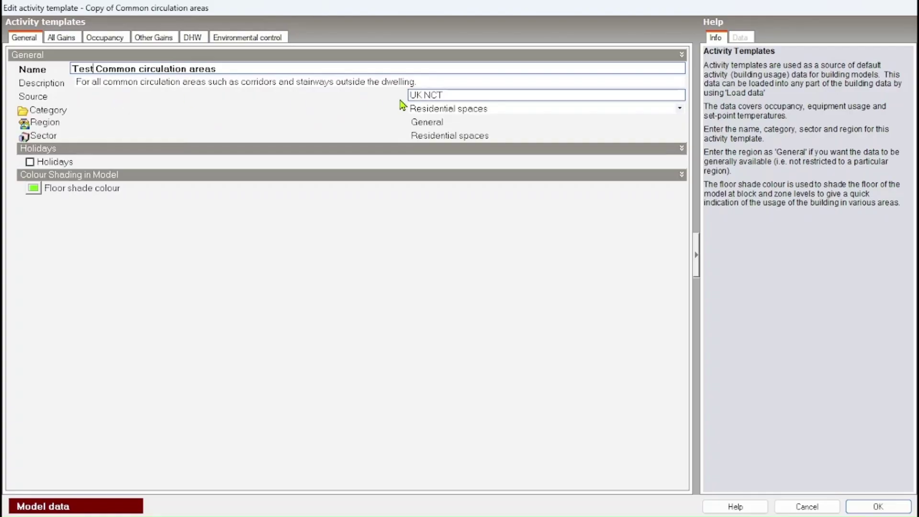
{"action": "key", "text": "Return"}
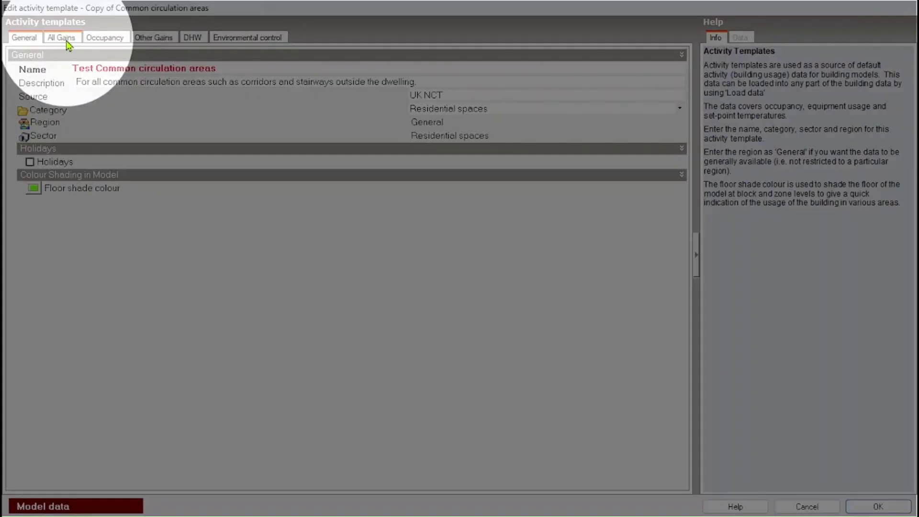
Examine the copied activity template's lumped gains, occupancy density, metabolic and clothing settings.
{"action": "left_click", "coordinate": [66, 41]}
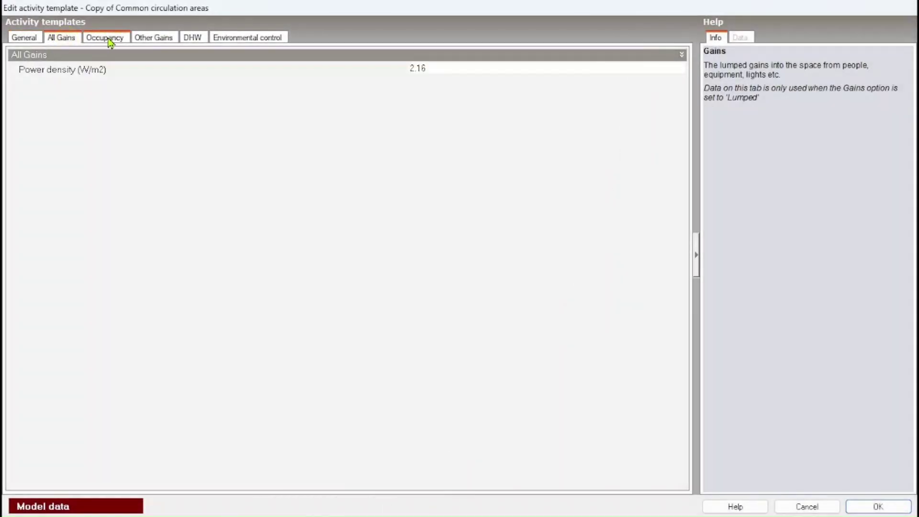
{"action": "left_click", "coordinate": [110, 39]}
{"action": "left_click", "coordinate": [54, 37]}
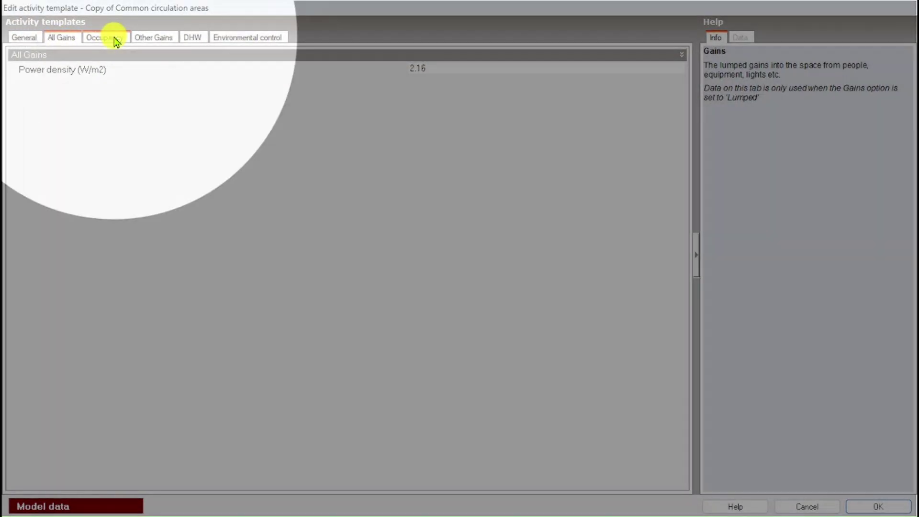
{"action": "left_click", "coordinate": [116, 41]}
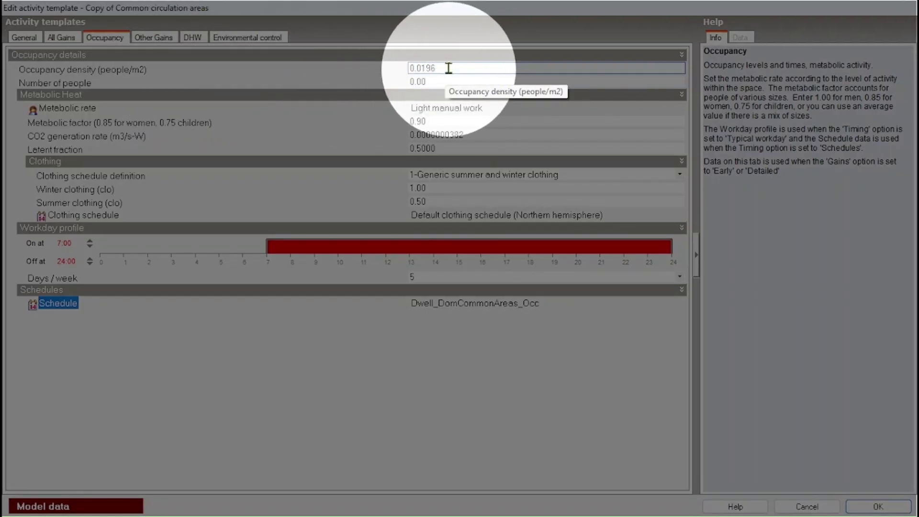
{"action": "key", "text": "Tab"}
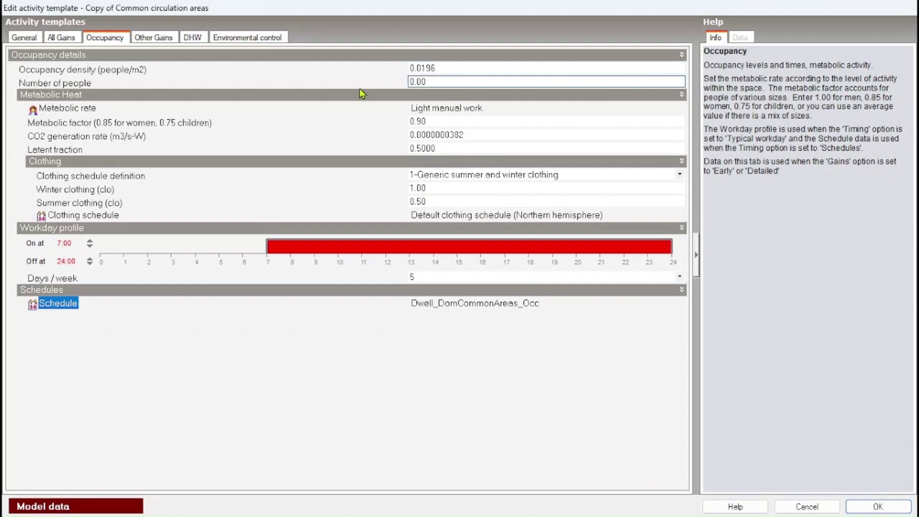
{"action": "left_click", "coordinate": [434, 121]}
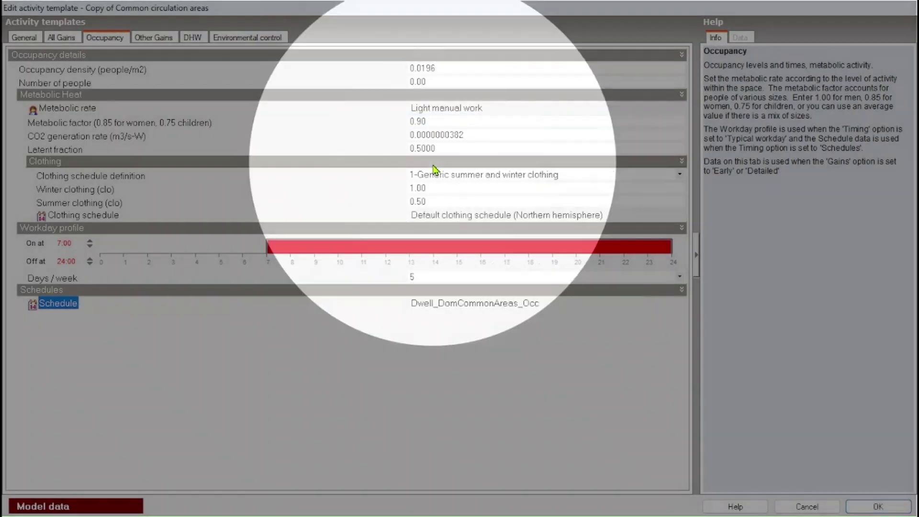
{"action": "left_click", "coordinate": [414, 202]}
{"action": "left_click", "coordinate": [431, 188]}
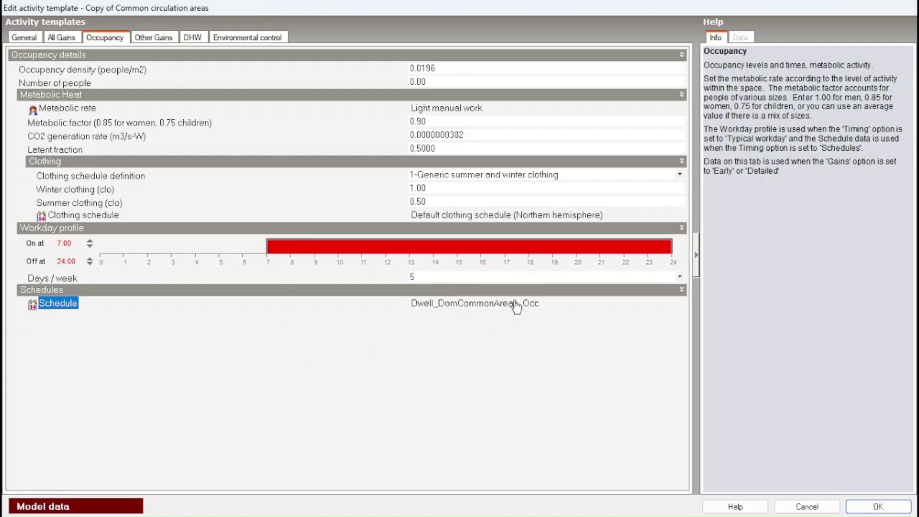
Duplicate the Dwell_DomCommonAreas_Occ occupancy schedule of the activity template and select the copy.
{"action": "left_click", "coordinate": [500, 307]}
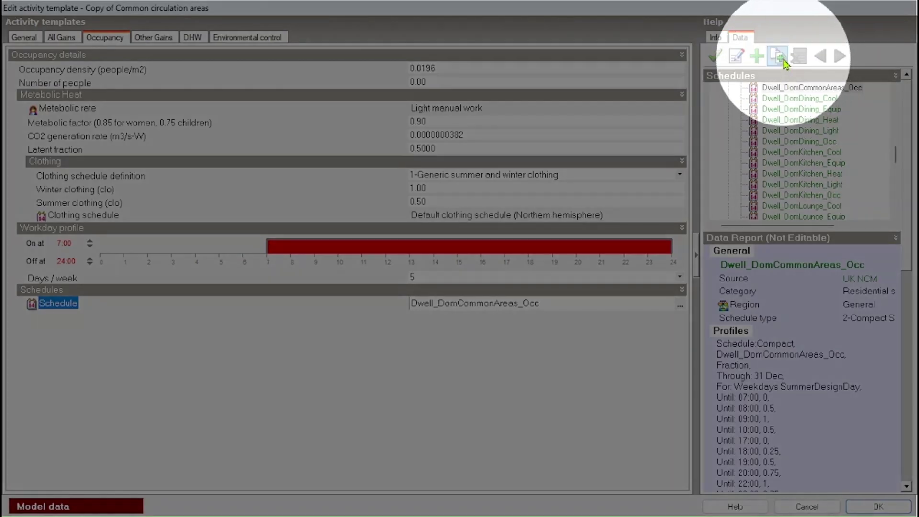
{"action": "left_click", "coordinate": [780, 57]}
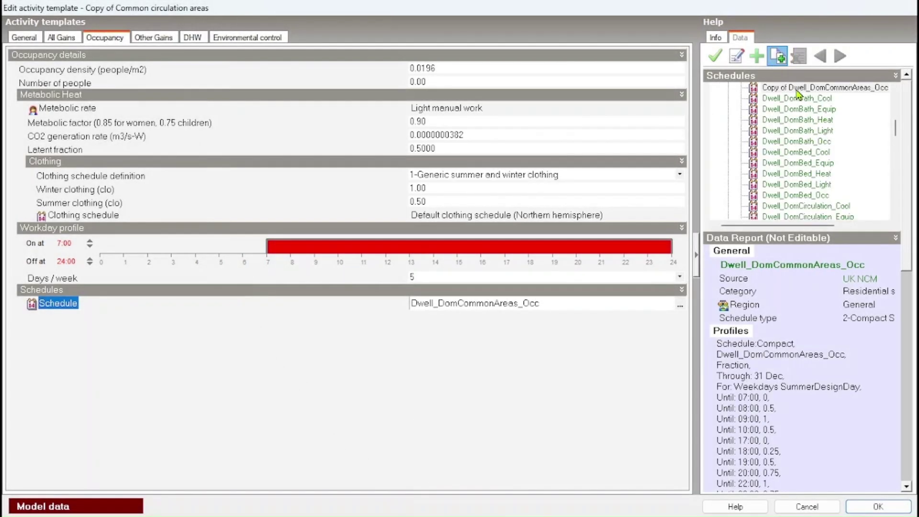
{"action": "left_click", "coordinate": [797, 87]}
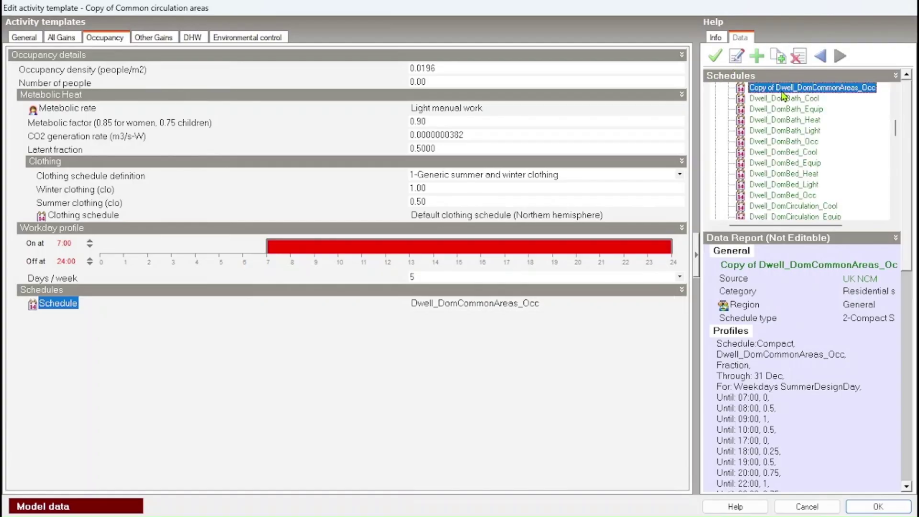
Rename the copied schedule Test Dwell_DomCommonAreas_Occ and set its schedule type to 1-7/12 Schedule.
{"action": "left_click", "coordinate": [736, 57]}
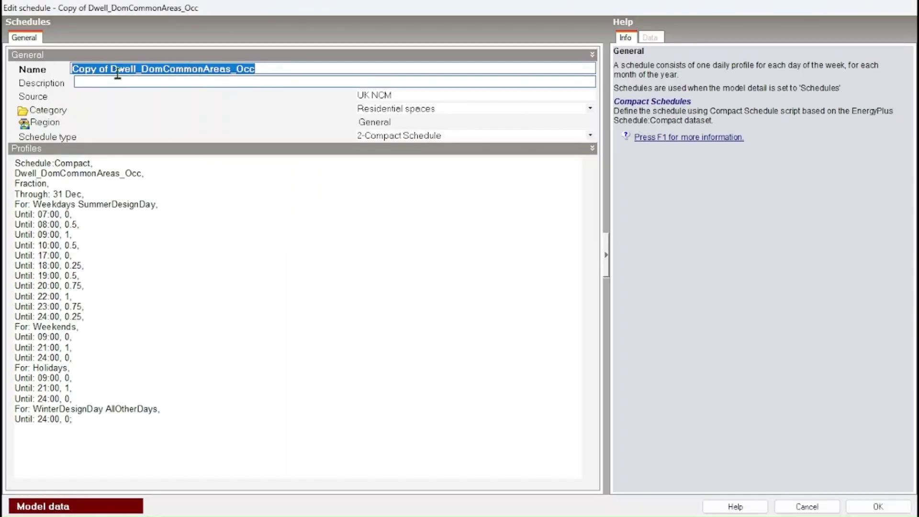
{"action": "left_click_drag", "start_coordinate": [110, 69], "coordinate": [38, 70]}
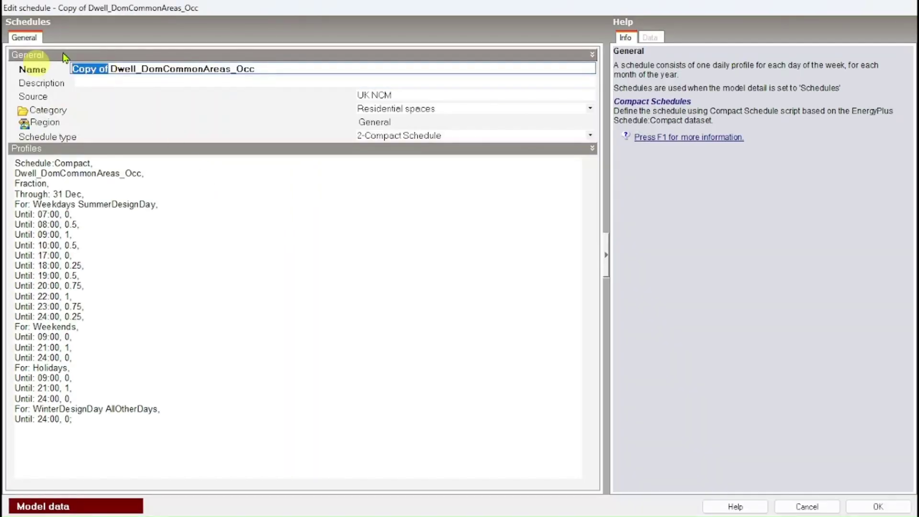
{"action": "type", "text": "Test"}
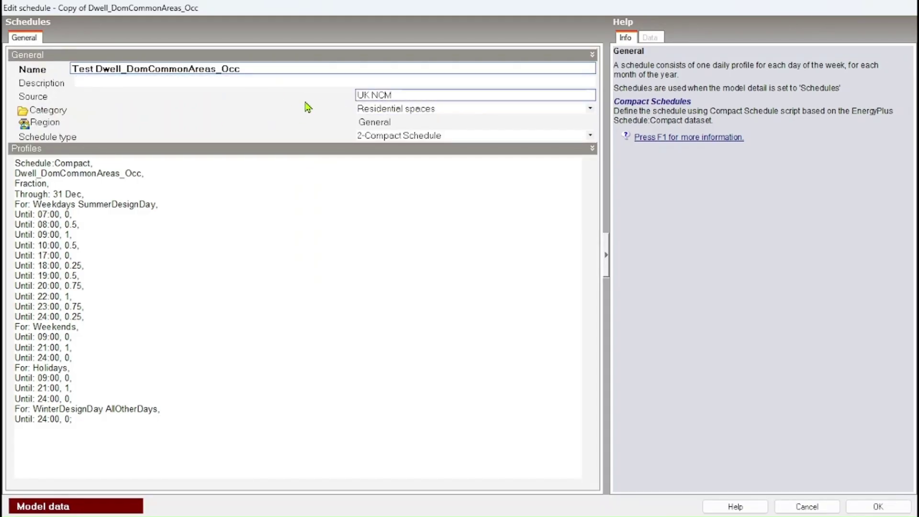
{"action": "left_click", "coordinate": [410, 136]}
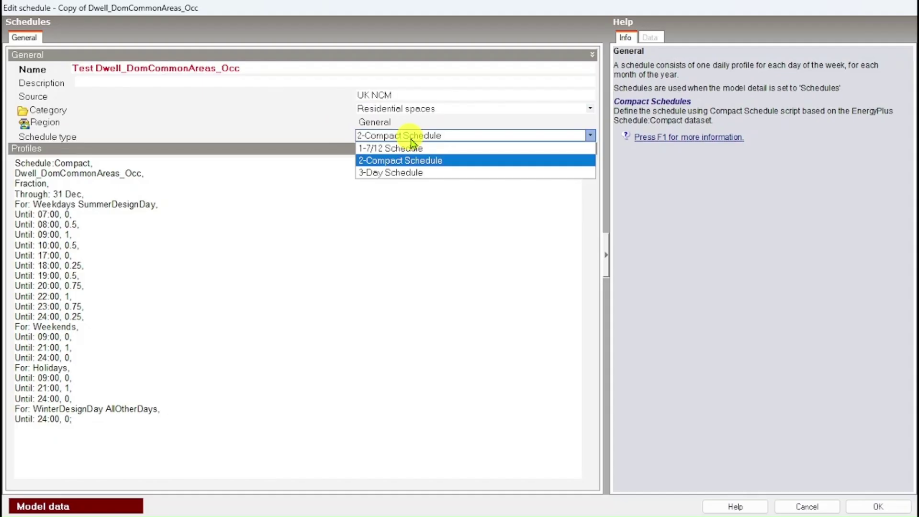
{"action": "left_click", "coordinate": [415, 148]}
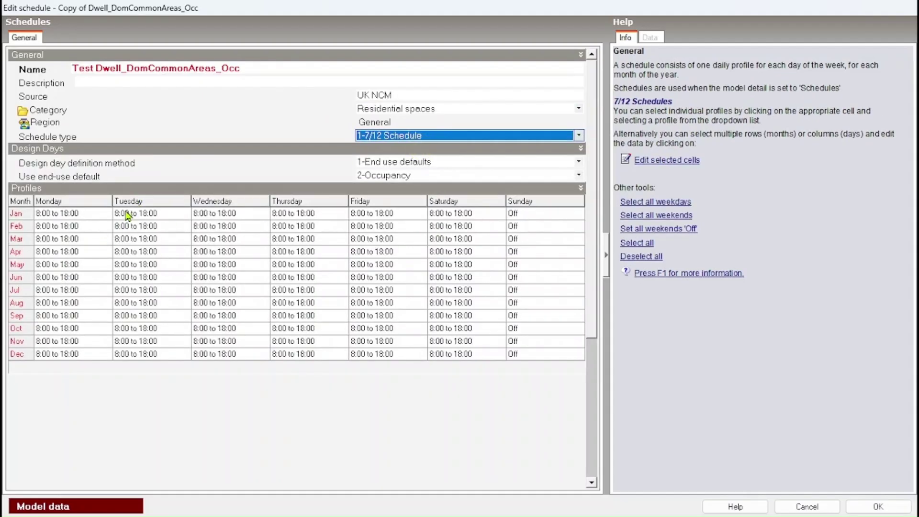
Try to lower January's 8:00 to 18:00 profile to about 70% for 14:00–15:00 and about 55% for 10:00–11:00.
{"action": "left_click", "coordinate": [21, 215]}
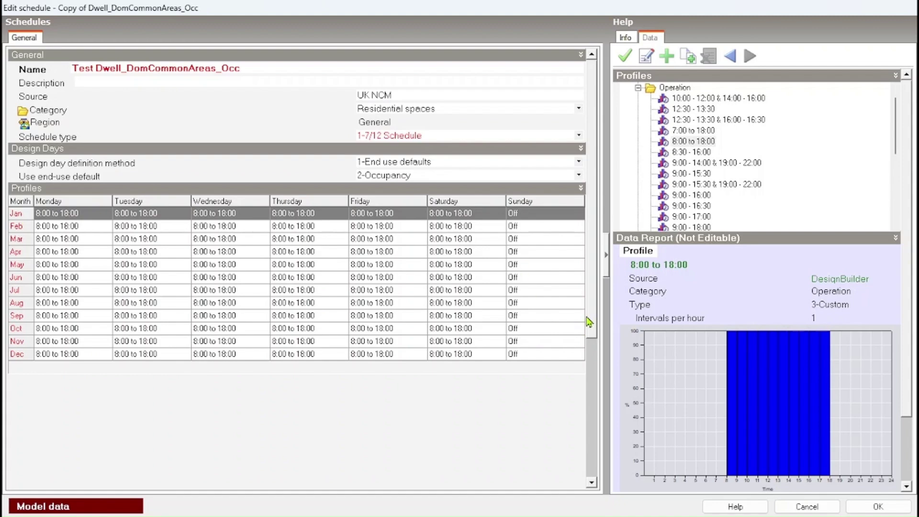
{"action": "left_click", "coordinate": [414, 138]}
{"action": "left_click", "coordinate": [646, 56]}
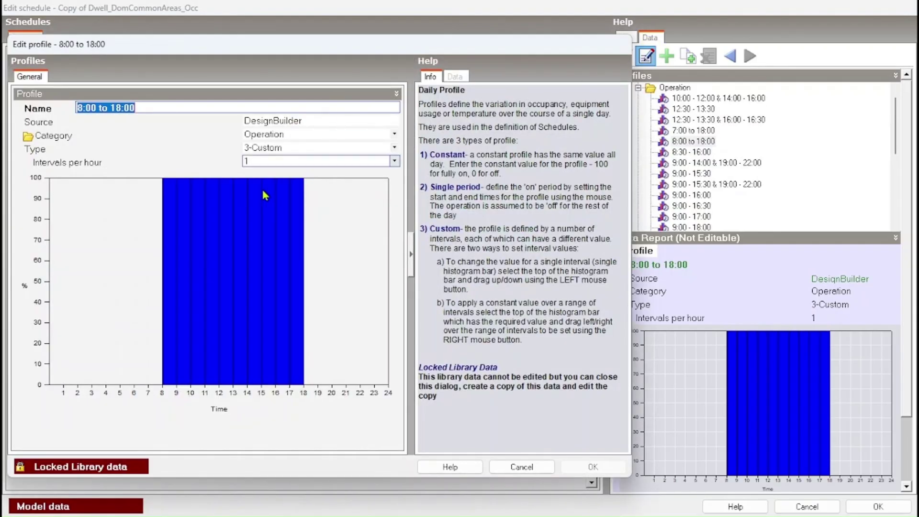
{"action": "left_click_drag", "start_coordinate": [258, 182], "coordinate": [240, 240]}
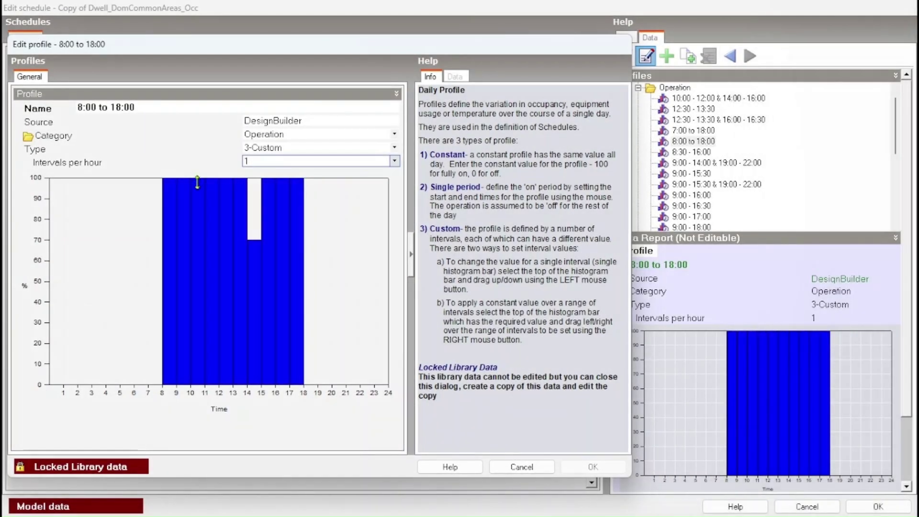
{"action": "left_click_drag", "start_coordinate": [200, 180], "coordinate": [192, 271]}
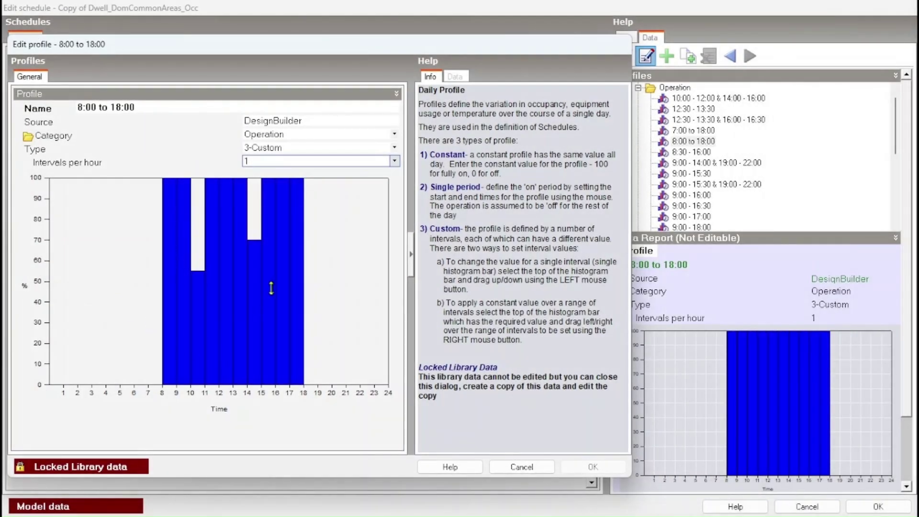
{"action": "left_click", "coordinate": [524, 468]}
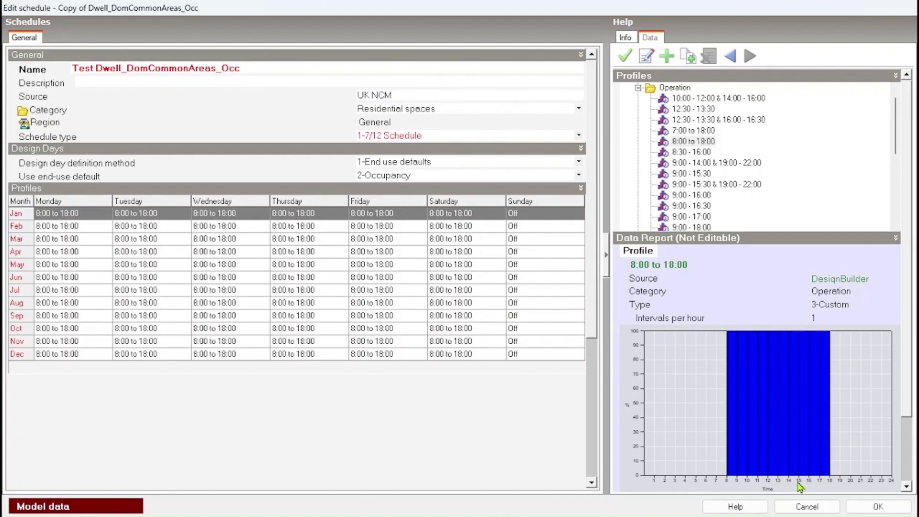
Discard the copied schedule's edits and close the activity template without saving.
{"action": "mouse_move", "coordinate": [814, 515]}
{"action": "left_click", "coordinate": [829, 511]}
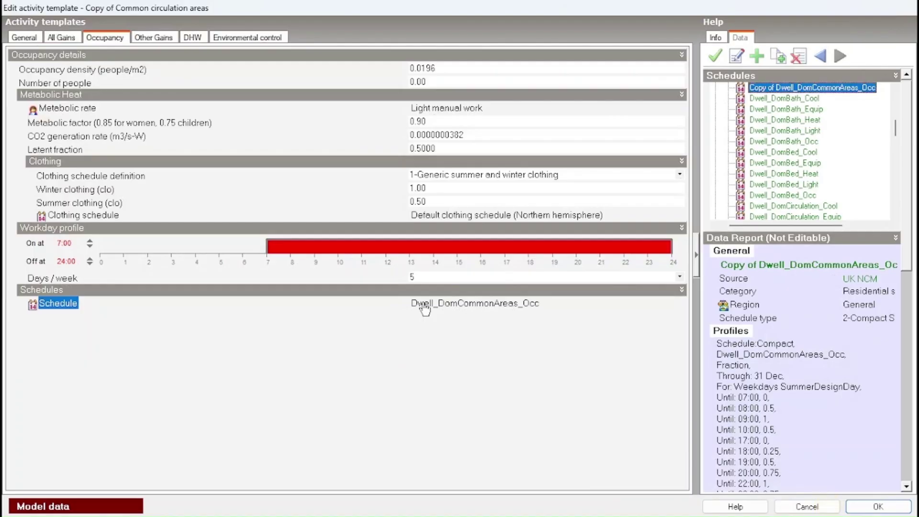
{"action": "left_click", "coordinate": [808, 507]}
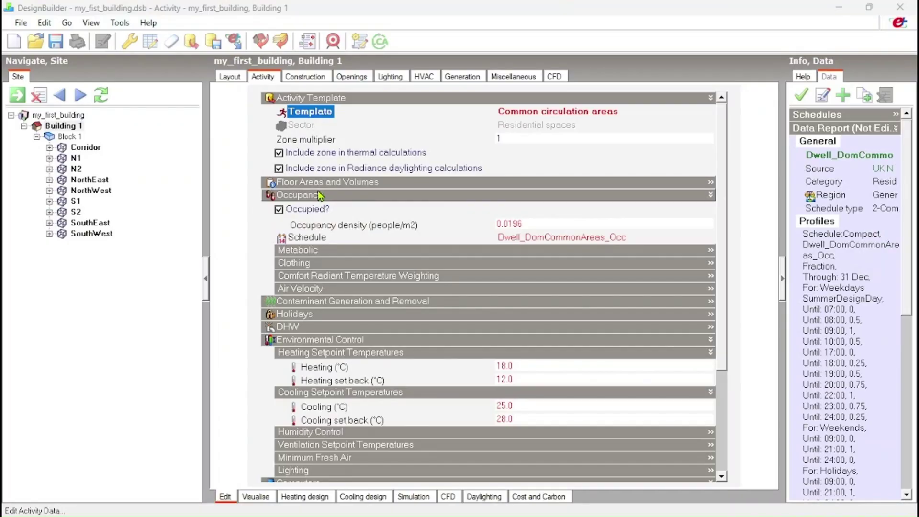
Examine Building 1's metabolic, clothing, comfort radiant temperature weighting and air velocity settings in the activity data.
{"action": "left_click", "coordinate": [364, 251]}
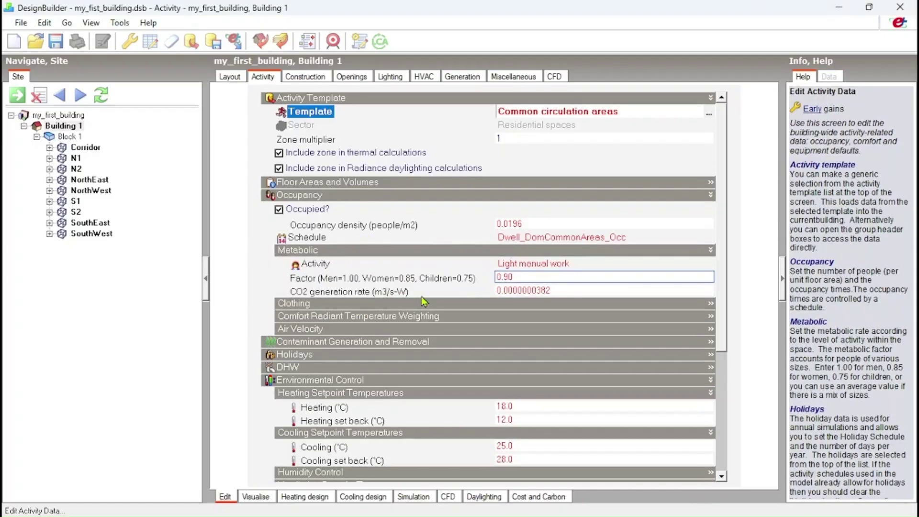
{"action": "left_click", "coordinate": [369, 305]}
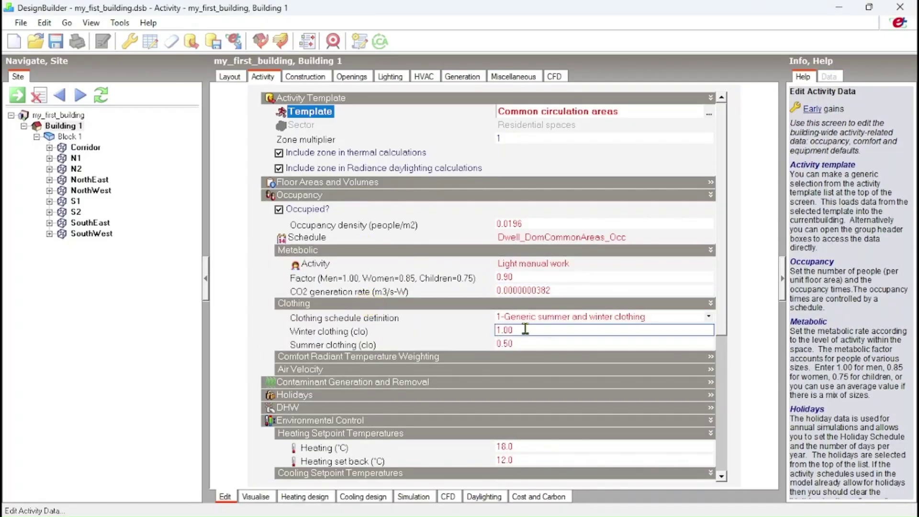
{"action": "left_click", "coordinate": [506, 329]}
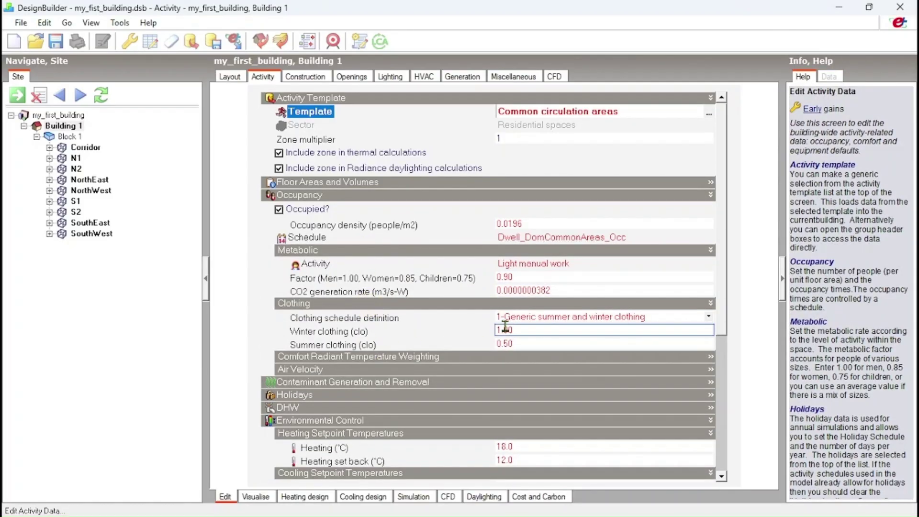
{"action": "left_click", "coordinate": [466, 359]}
{"action": "scroll", "coordinate": [431, 331], "scroll_direction": "down", "scroll_amount": 1}
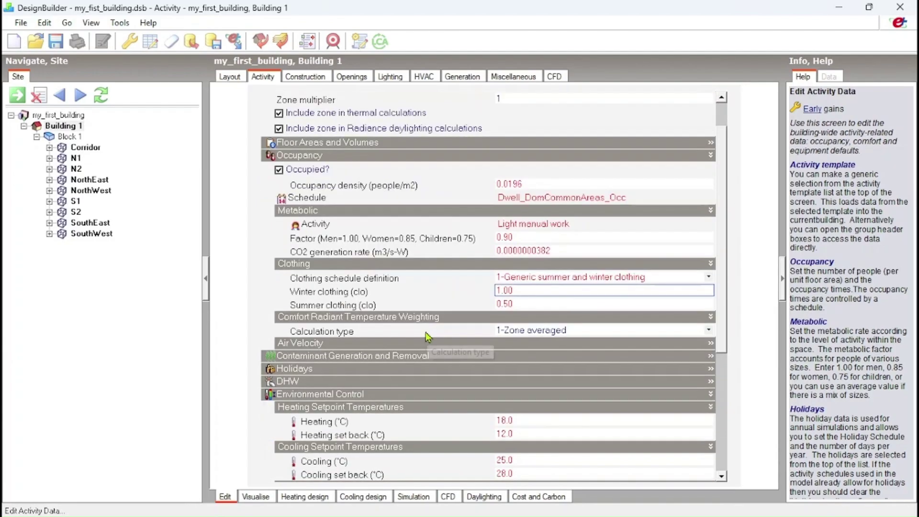
{"action": "left_click", "coordinate": [397, 344]}
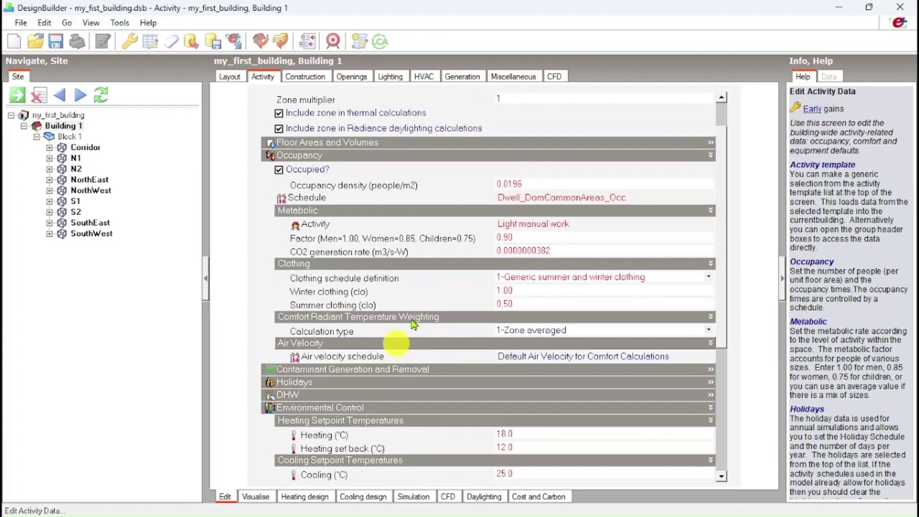
{"action": "scroll", "coordinate": [457, 359], "scroll_direction": "down", "scroll_amount": 1}
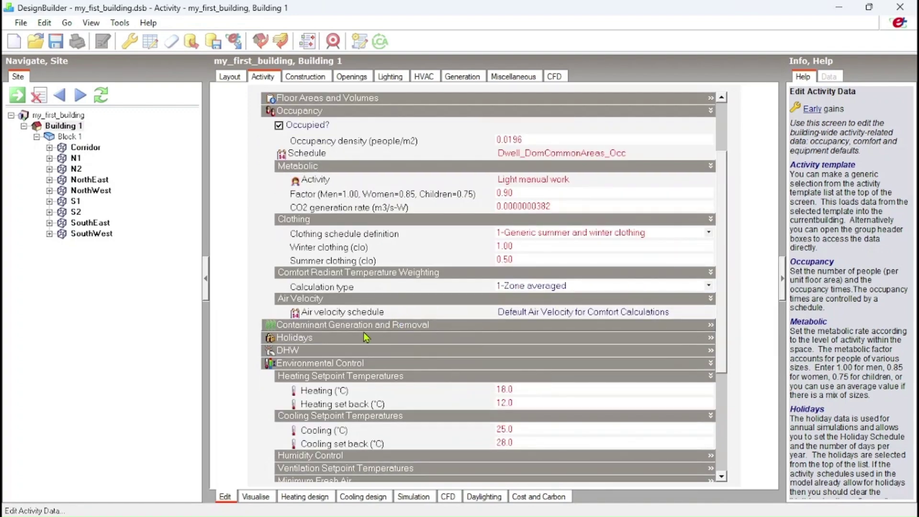
{"action": "scroll", "coordinate": [366, 330], "scroll_direction": "down", "scroll_amount": 1}
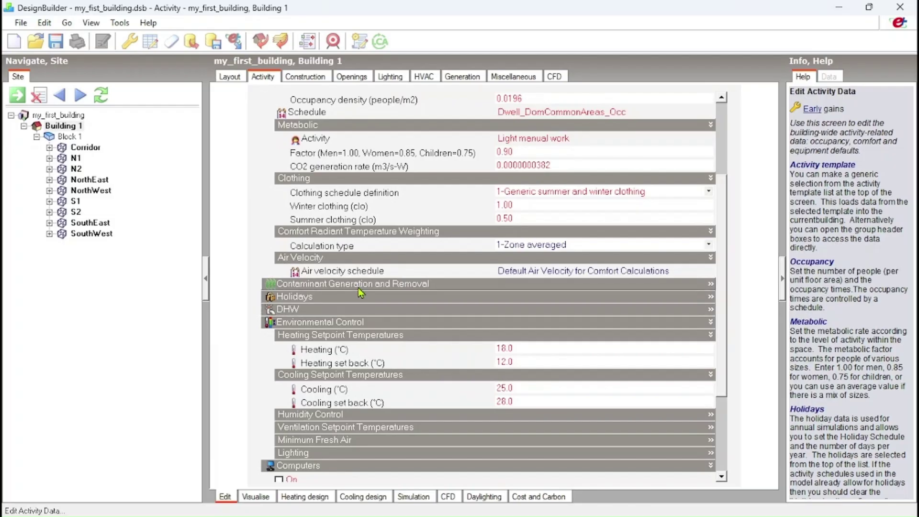
{"action": "scroll", "coordinate": [361, 294], "scroll_direction": "down", "scroll_amount": 1}
Examine Building 1's heating and cooling setpoints, target illuminance and office equipment gains in the activity data.
{"action": "left_click", "coordinate": [498, 309]}
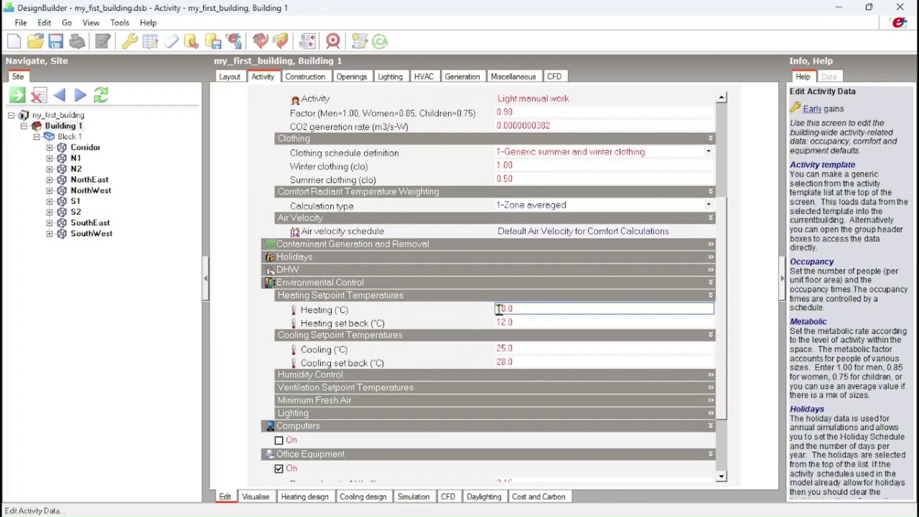
{"action": "scroll", "coordinate": [390, 308], "scroll_direction": "down", "scroll_amount": 2}
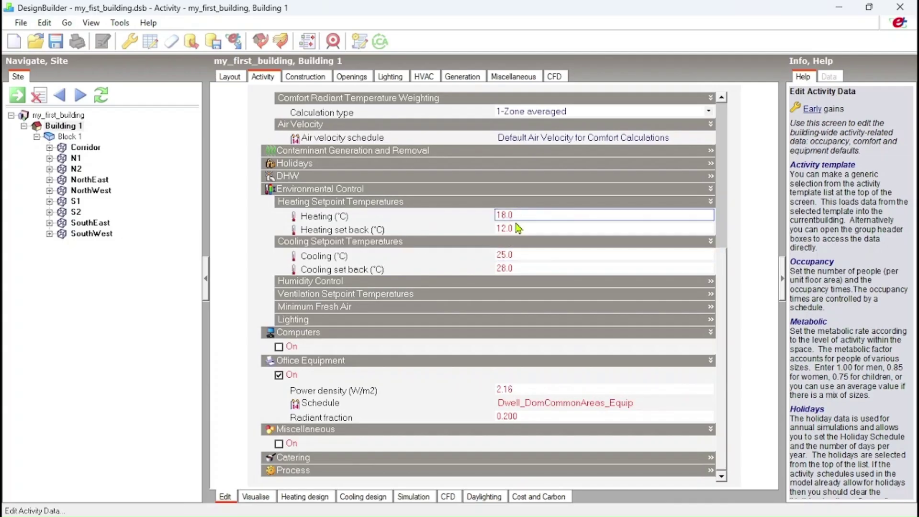
{"action": "left_click", "coordinate": [508, 256]}
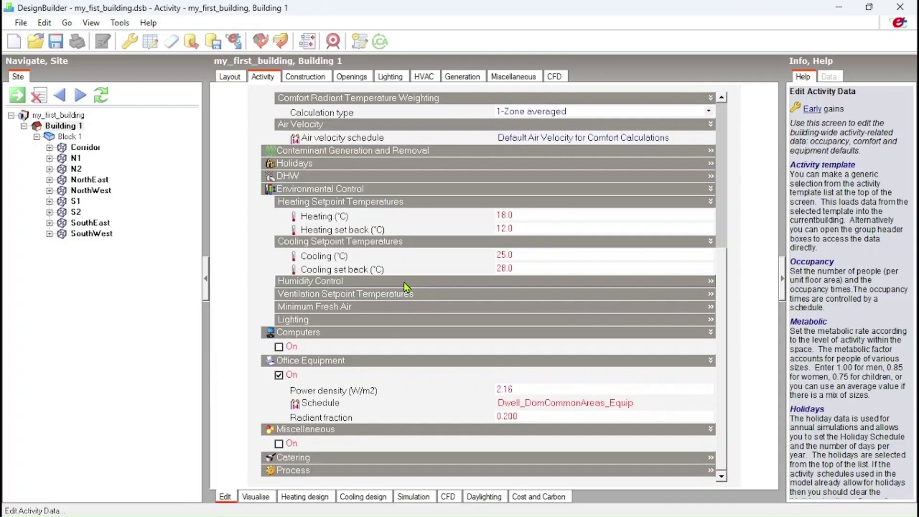
{"action": "scroll", "coordinate": [398, 311], "scroll_direction": "up", "scroll_amount": 1}
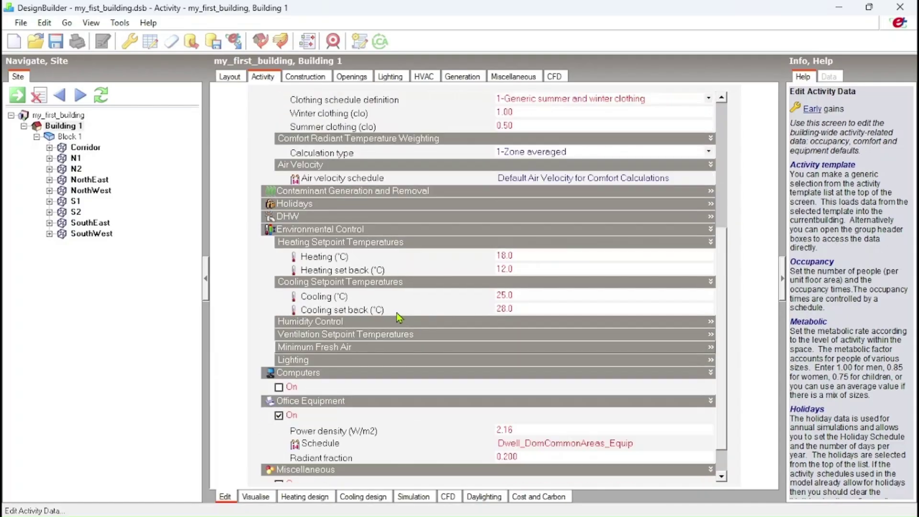
{"action": "scroll", "coordinate": [398, 304], "scroll_direction": "down", "scroll_amount": 1}
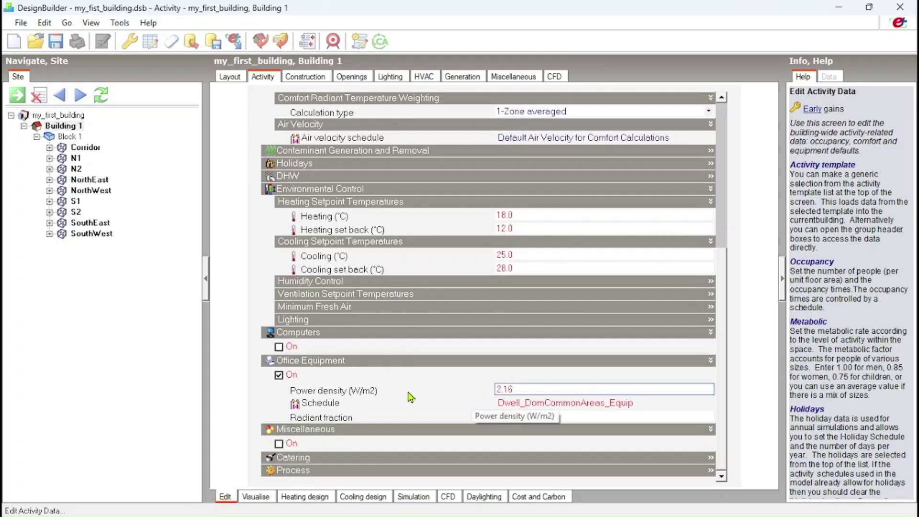
{"action": "left_click", "coordinate": [370, 320]}
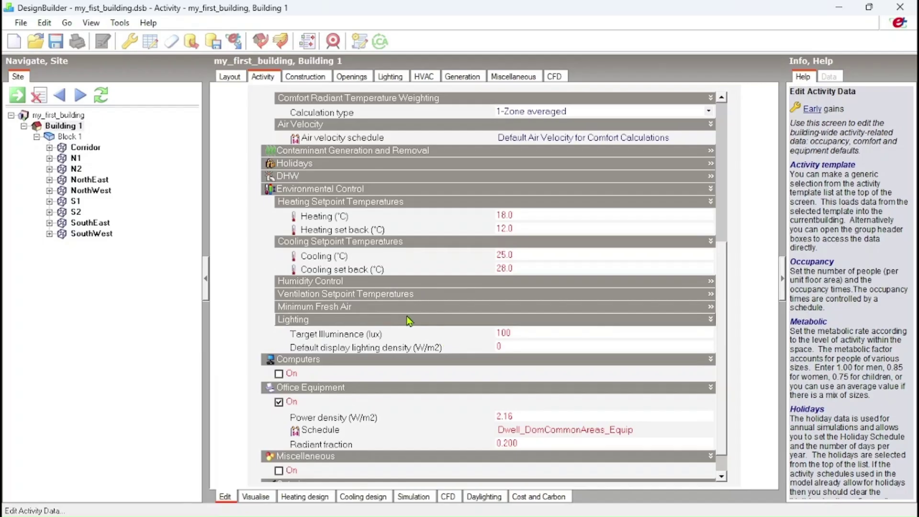
{"action": "scroll", "coordinate": [397, 367], "scroll_direction": "down", "scroll_amount": 1}
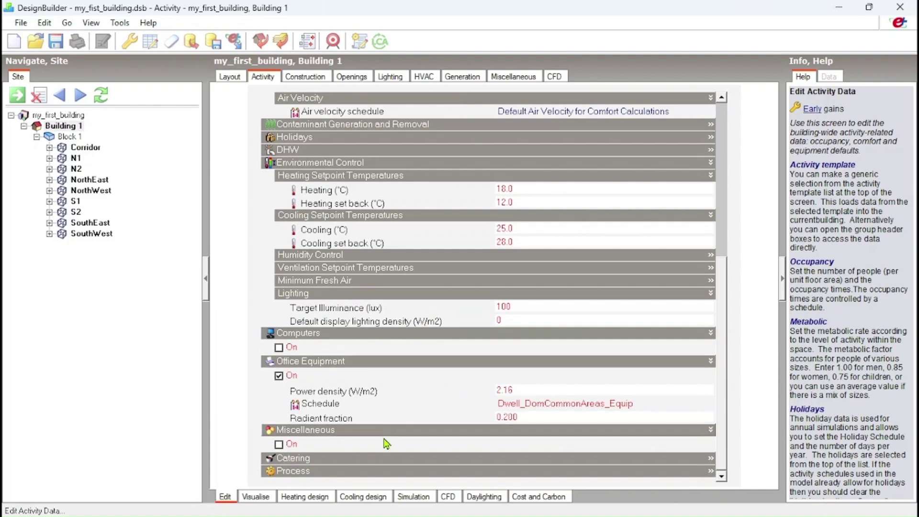
{"action": "scroll", "coordinate": [383, 444], "scroll_direction": "up", "scroll_amount": 8}
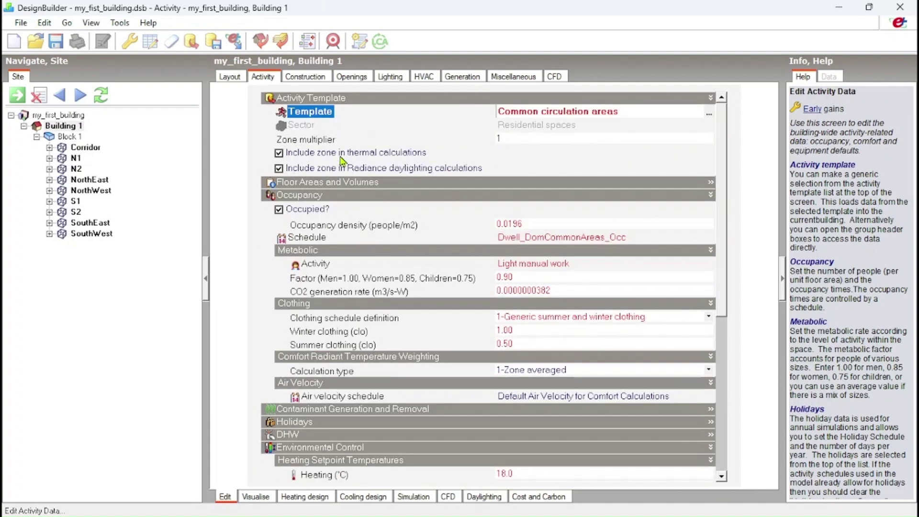
{"action": "scroll", "coordinate": [342, 159], "scroll_direction": "down", "scroll_amount": 6}
{"action": "scroll", "coordinate": [354, 239], "scroll_direction": "up", "scroll_amount": 6}
Return to the building layout and choose 1-ac/h as the infiltration units in the model options.
{"action": "left_click", "coordinate": [227, 78]}
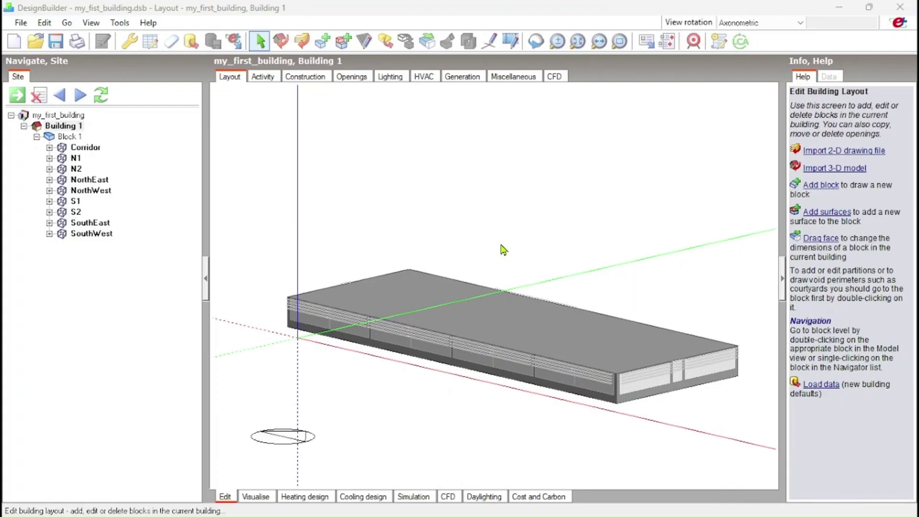
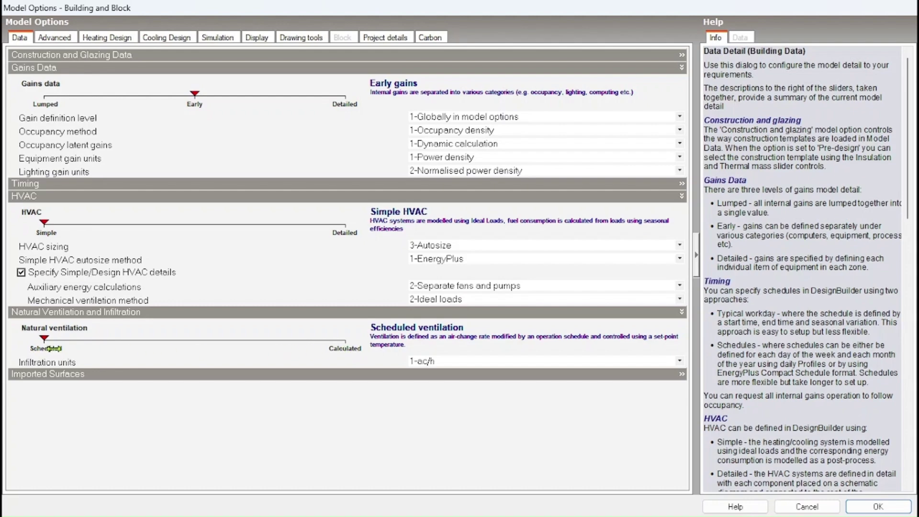
{"action": "left_click", "coordinate": [534, 367]}
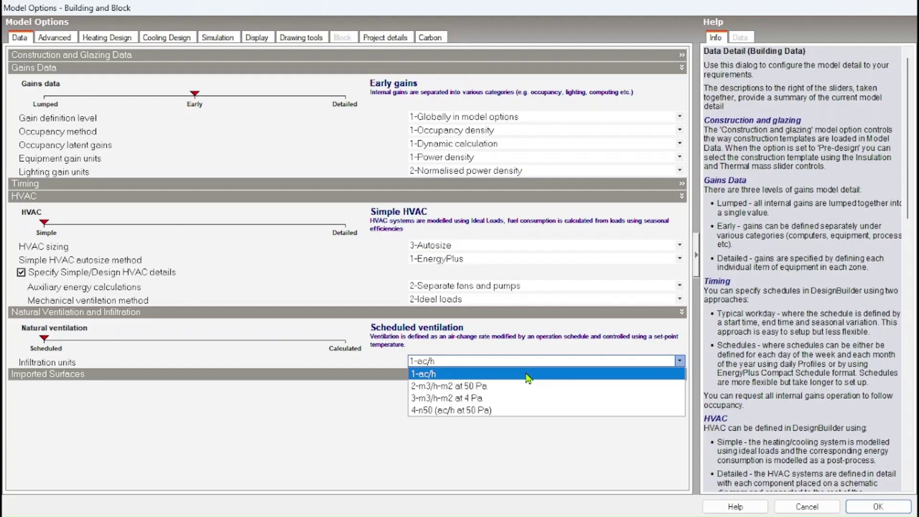
{"action": "left_click", "coordinate": [528, 378]}
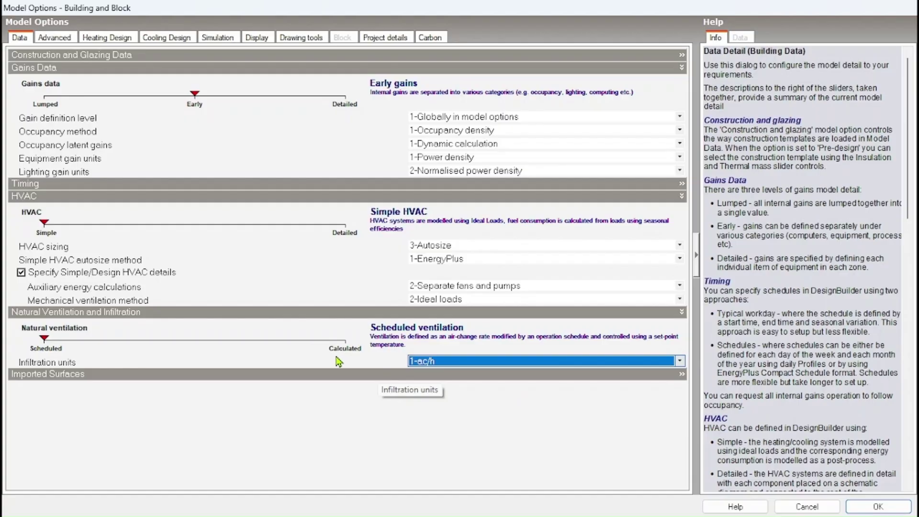
Enable airflow through internal openings under the scheduled natural ventilation settings in the advanced model options, and accept the options.
{"action": "left_click", "coordinate": [55, 38]}
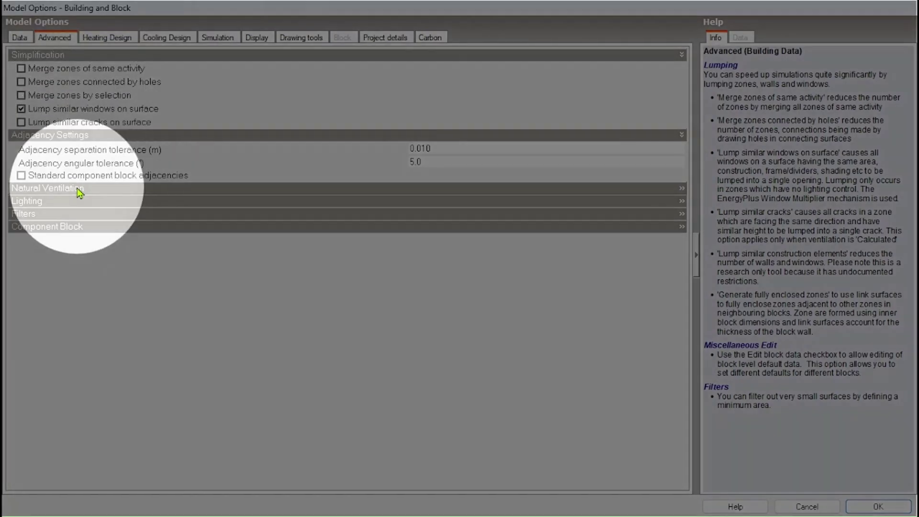
{"action": "left_click", "coordinate": [78, 189]}
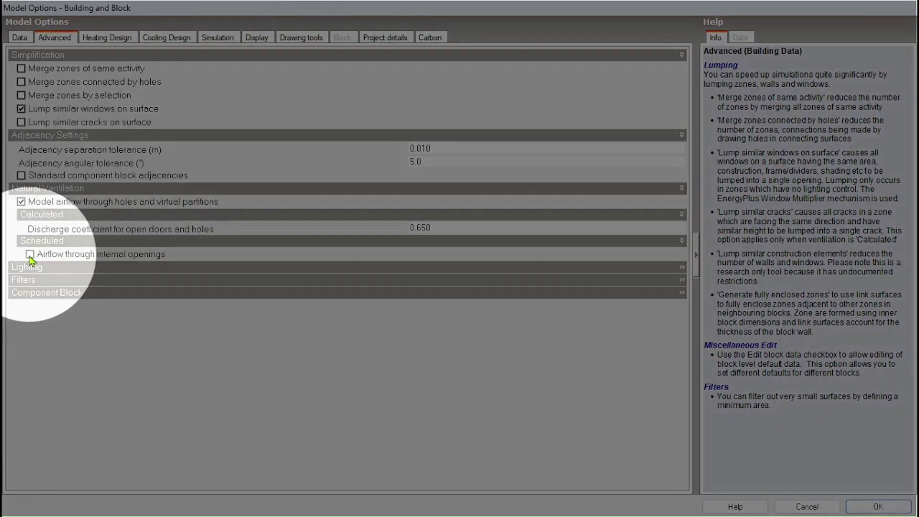
{"action": "left_click", "coordinate": [30, 255]}
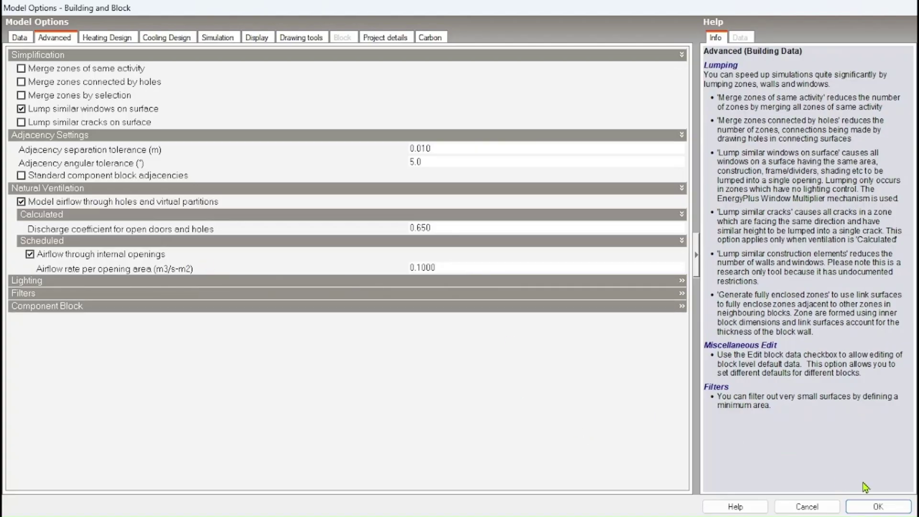
{"action": "left_click", "coordinate": [867, 511]}
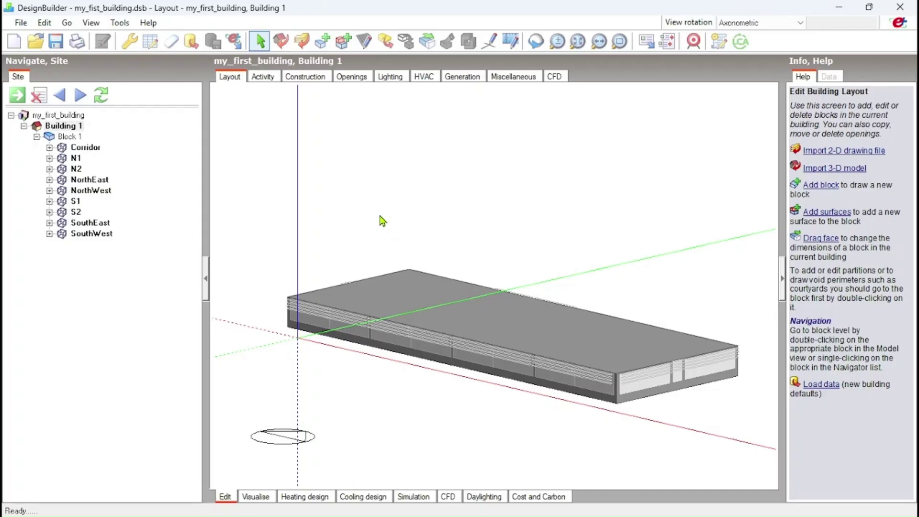
Assign the "Natural ventilation - No Heating/Cooling" HVAC template to Building 1.
{"action": "left_click", "coordinate": [423, 81]}
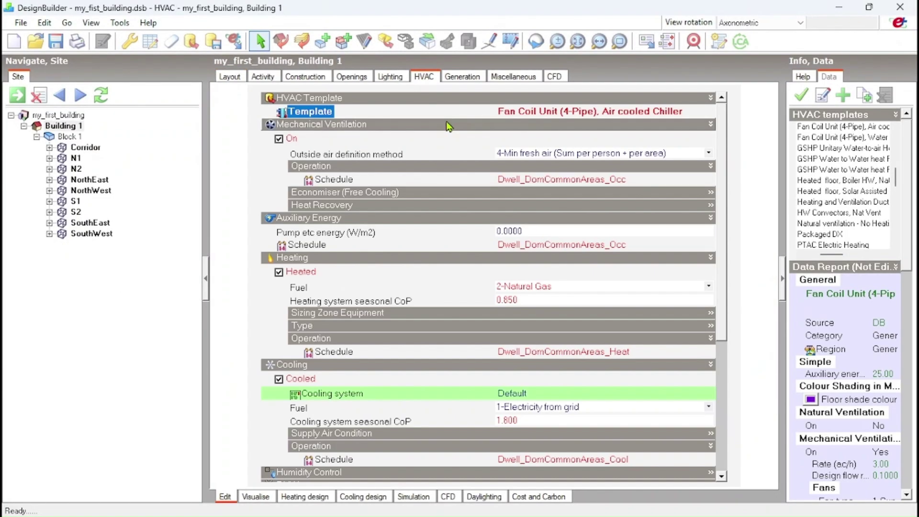
{"action": "left_click", "coordinate": [521, 115]}
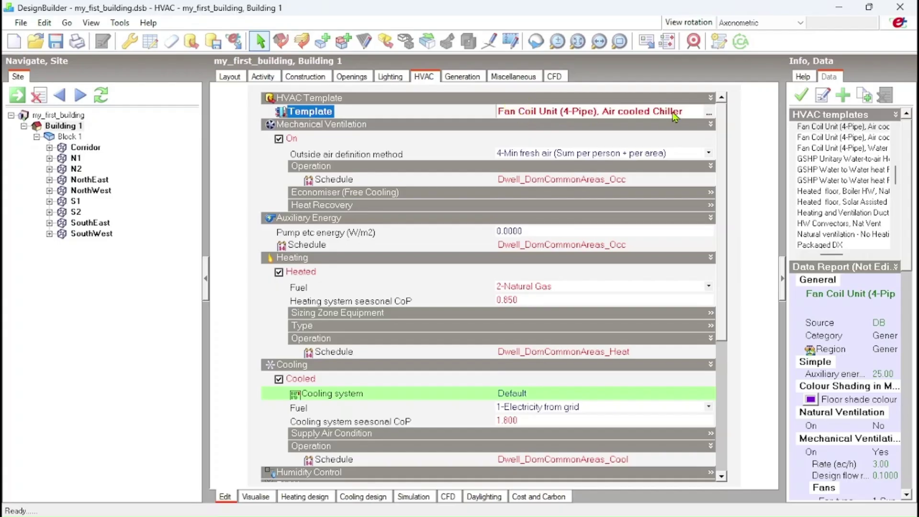
{"action": "left_click", "coordinate": [709, 114]}
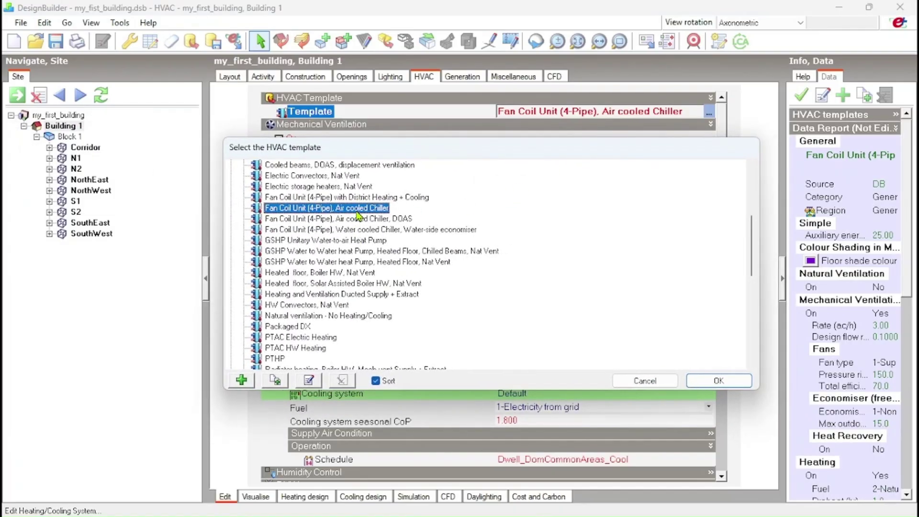
{"action": "scroll", "coordinate": [375, 249], "scroll_direction": "down", "scroll_amount": 1}
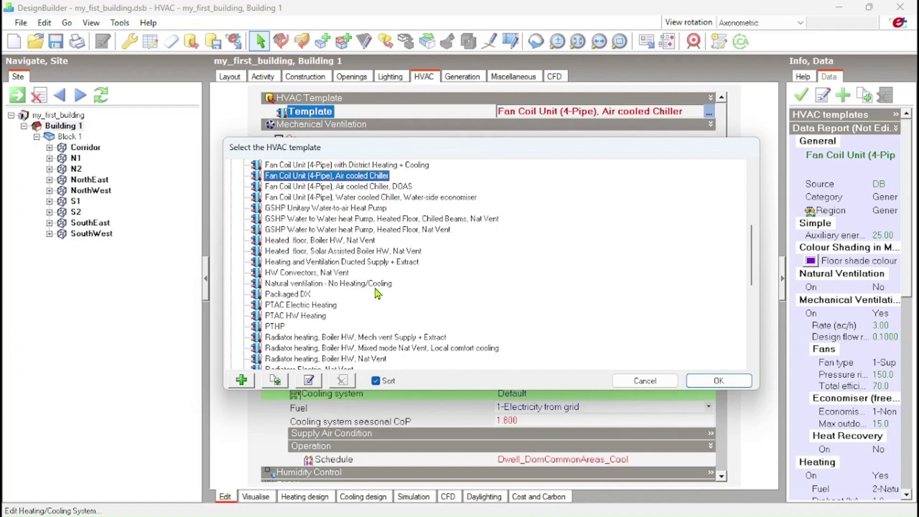
{"action": "left_click", "coordinate": [372, 284]}
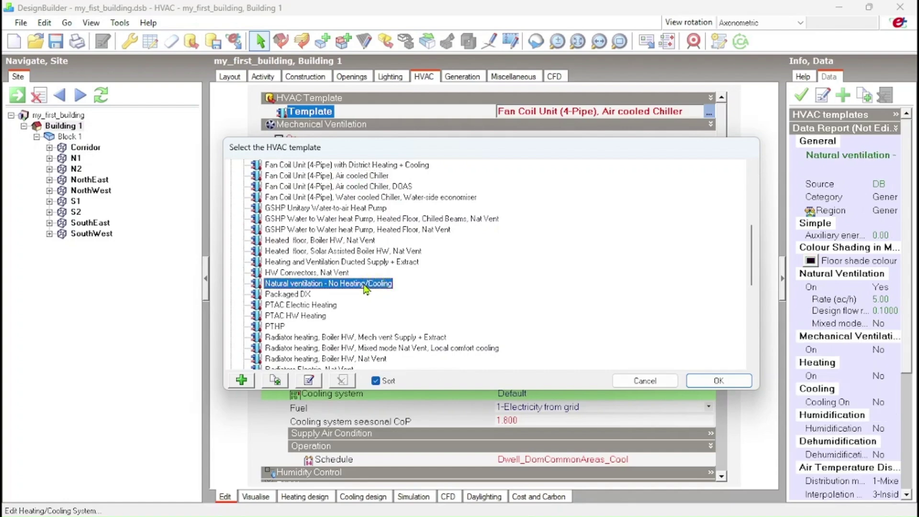
{"action": "left_click", "coordinate": [704, 383]}
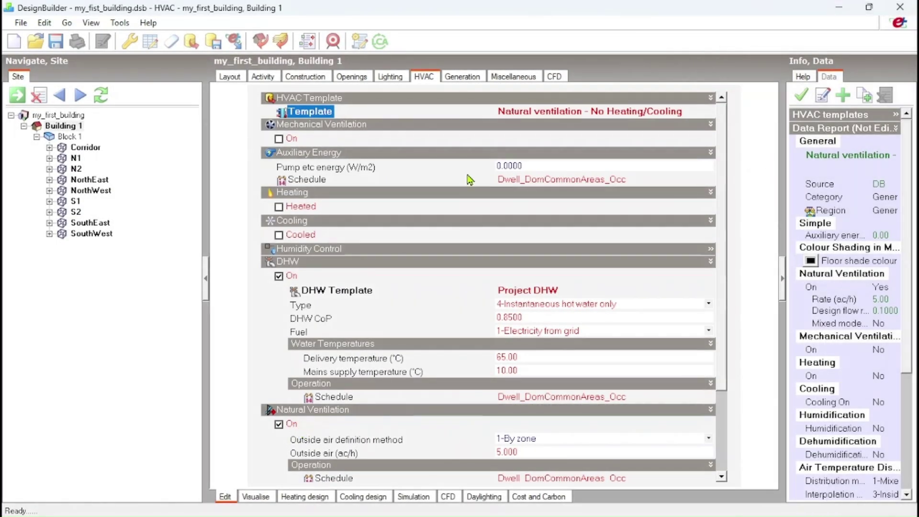
Try the "Electric Convectors, Nat Vent" HVAC template on Building 1 and review the heating, DHW and natural ventilation settings it loads.
{"action": "left_click", "coordinate": [635, 114]}
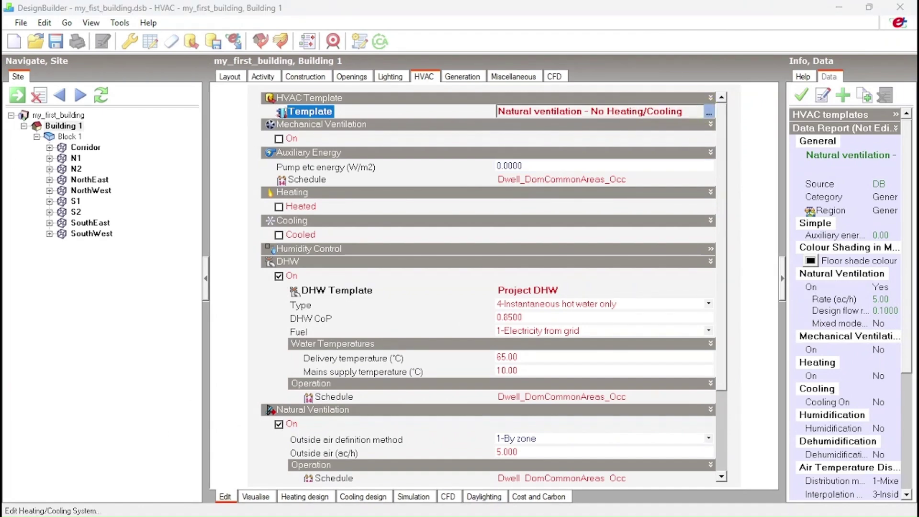
{"action": "left_click", "coordinate": [709, 113]}
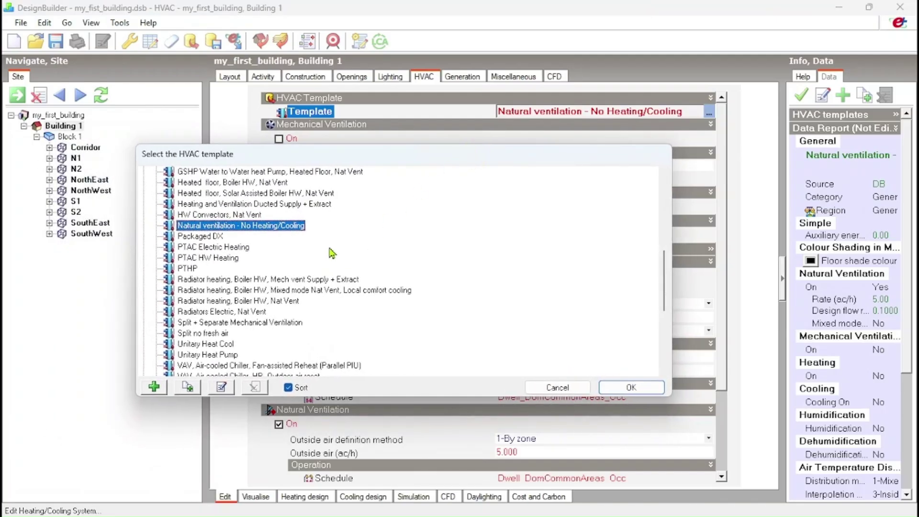
{"action": "scroll", "coordinate": [321, 247], "scroll_direction": "down", "scroll_amount": 1}
{"action": "scroll", "coordinate": [321, 247], "scroll_direction": "up", "scroll_amount": 5}
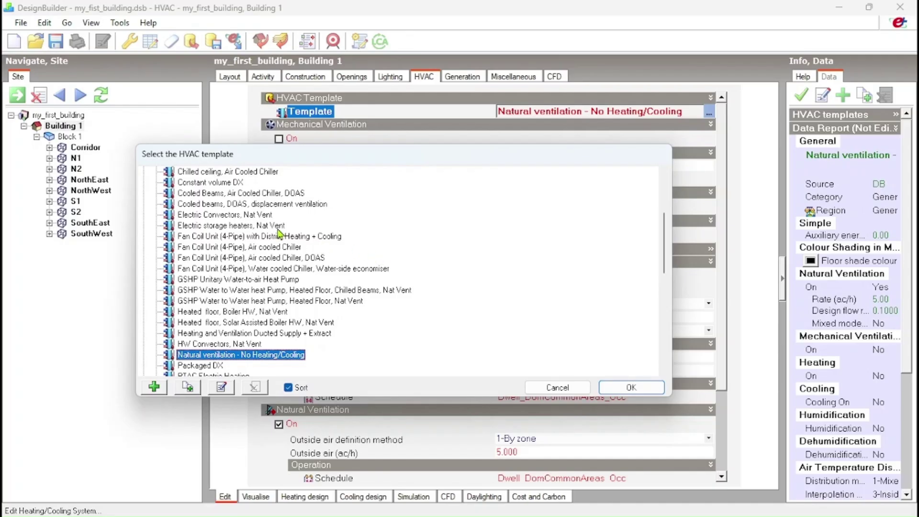
{"action": "left_click", "coordinate": [263, 225]}
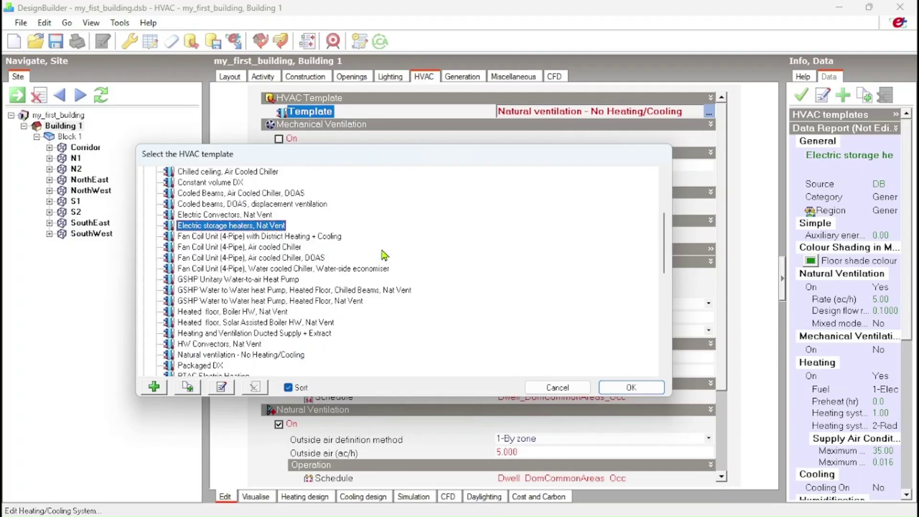
{"action": "left_click", "coordinate": [221, 215]}
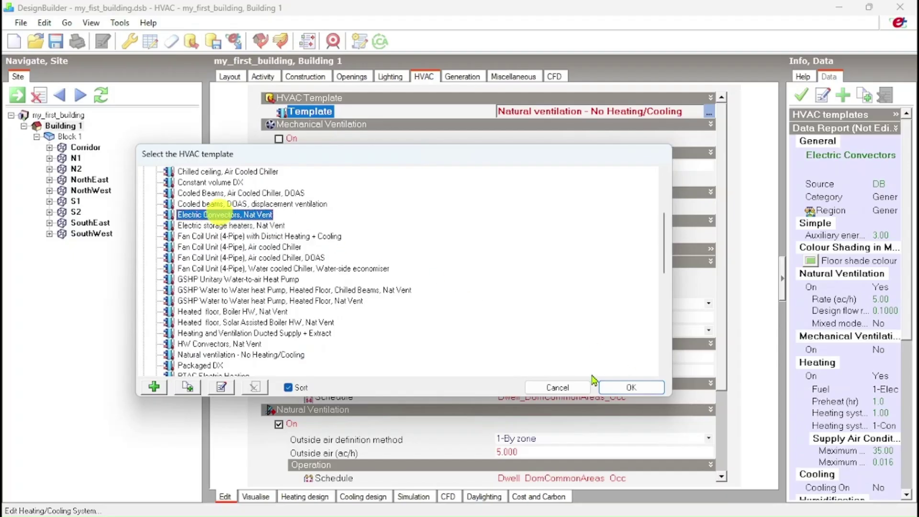
{"action": "left_click", "coordinate": [632, 388]}
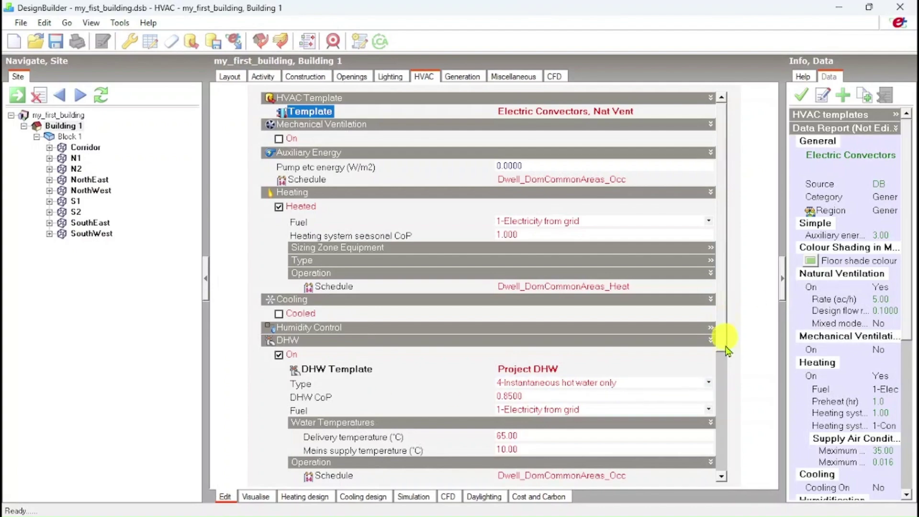
{"action": "scroll", "coordinate": [726, 351], "scroll_direction": "down", "scroll_amount": 5}
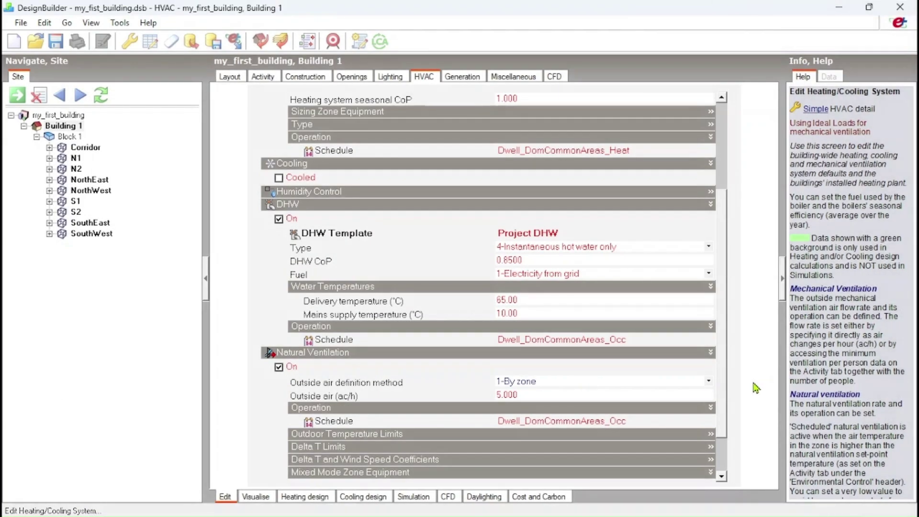
Switch Building 1's HVAC template back to "Natural ventilation - No Heating/Cooling".
{"action": "left_click_drag", "start_coordinate": [724, 408], "coordinate": [729, 201]}
{"action": "left_click", "coordinate": [711, 113]}
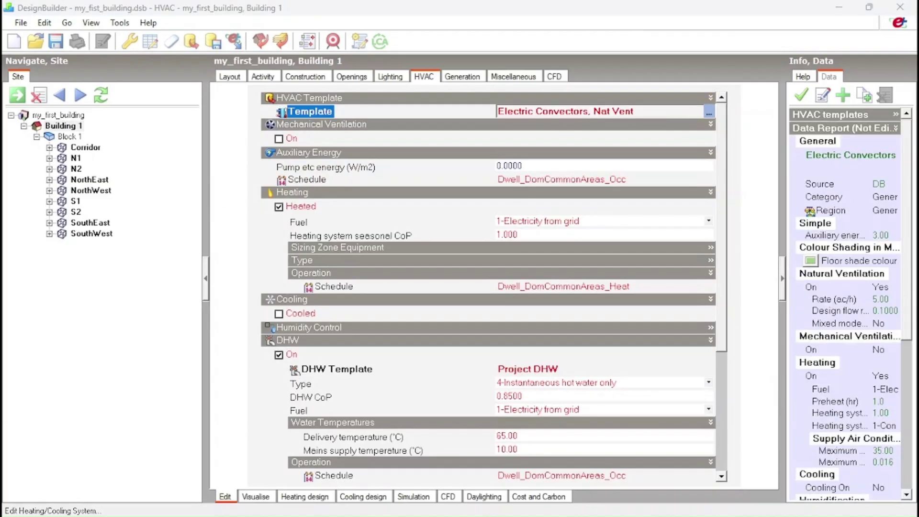
{"action": "left_click", "coordinate": [710, 113]}
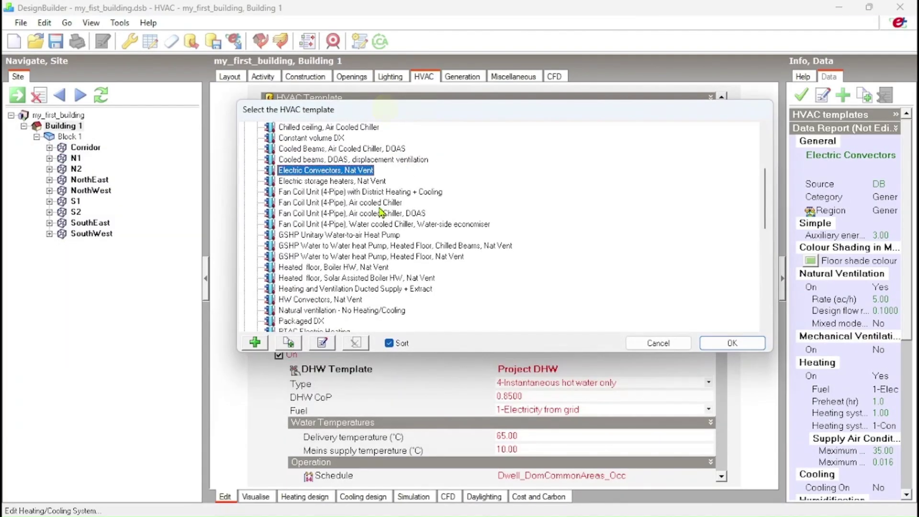
{"action": "left_click", "coordinate": [378, 310]}
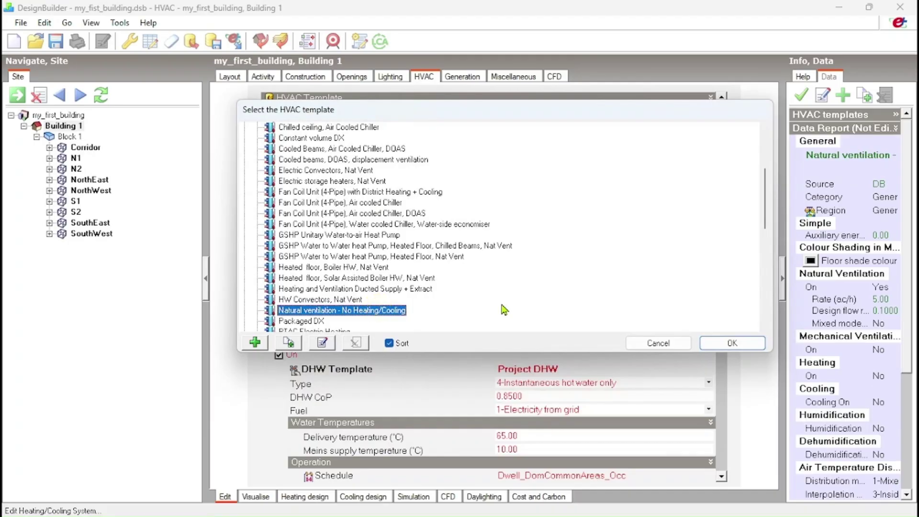
{"action": "left_click", "coordinate": [740, 344]}
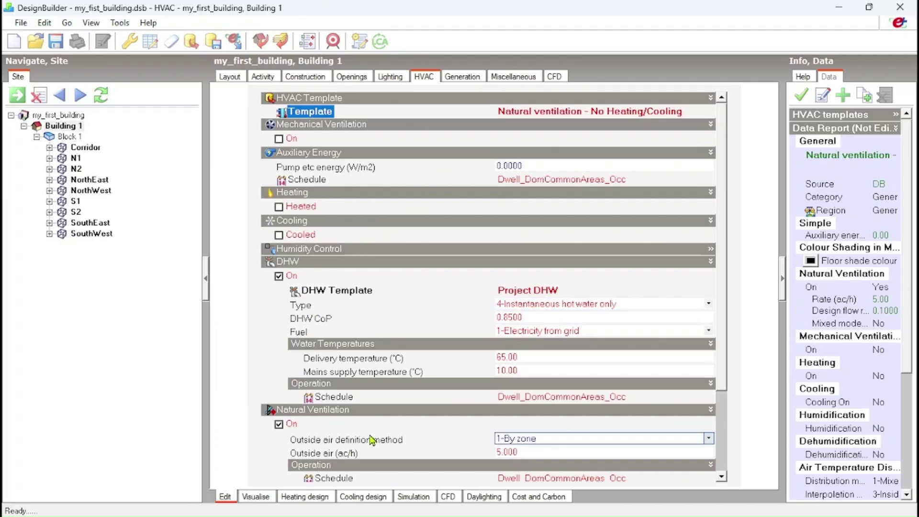
Keep Building 1's natural ventilation outside air definition by zone and set the outside air rate to 10 ac/h.
{"action": "left_click_drag", "start_coordinate": [725, 315], "coordinate": [723, 398]}
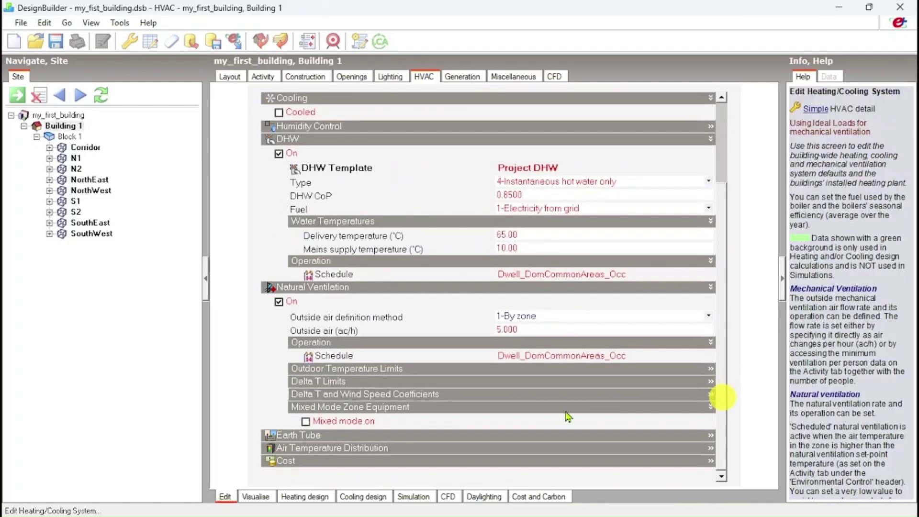
{"action": "left_click", "coordinate": [576, 317]}
{"action": "left_click", "coordinate": [575, 318]}
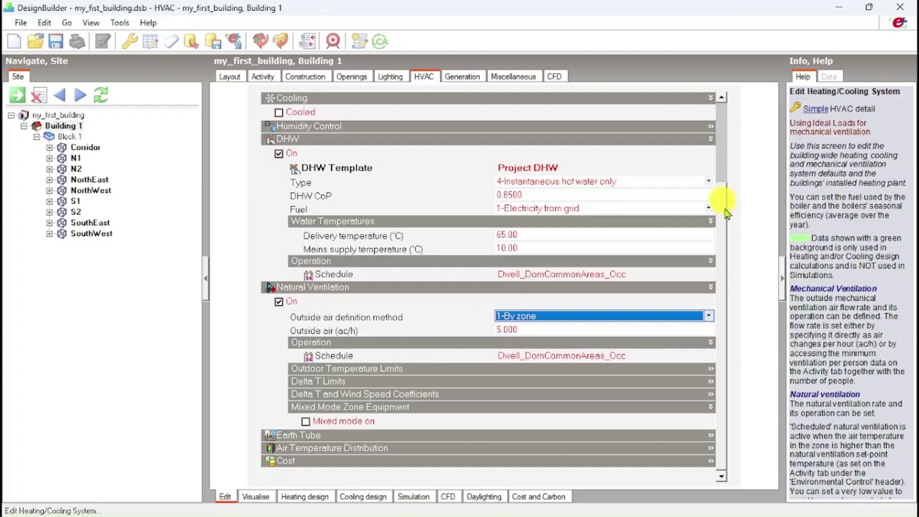
{"action": "left_click", "coordinate": [501, 329]}
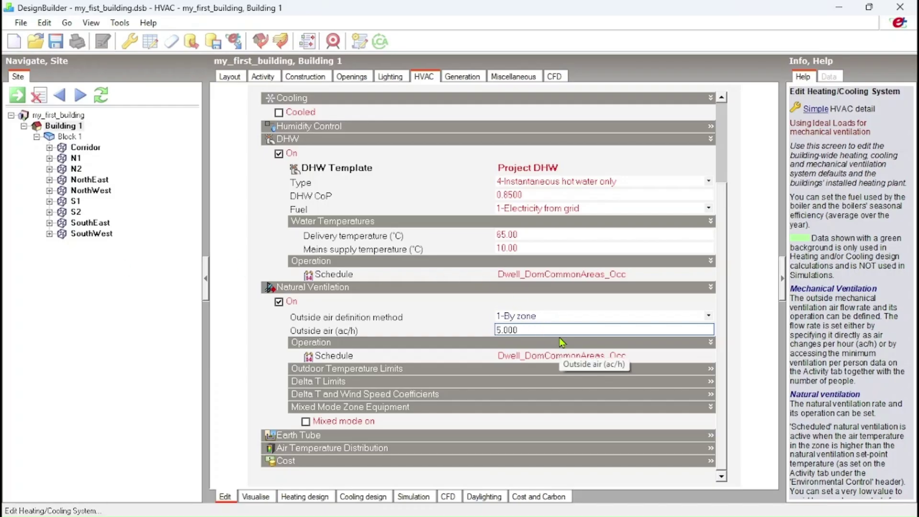
{"action": "key", "text": "Delete"}
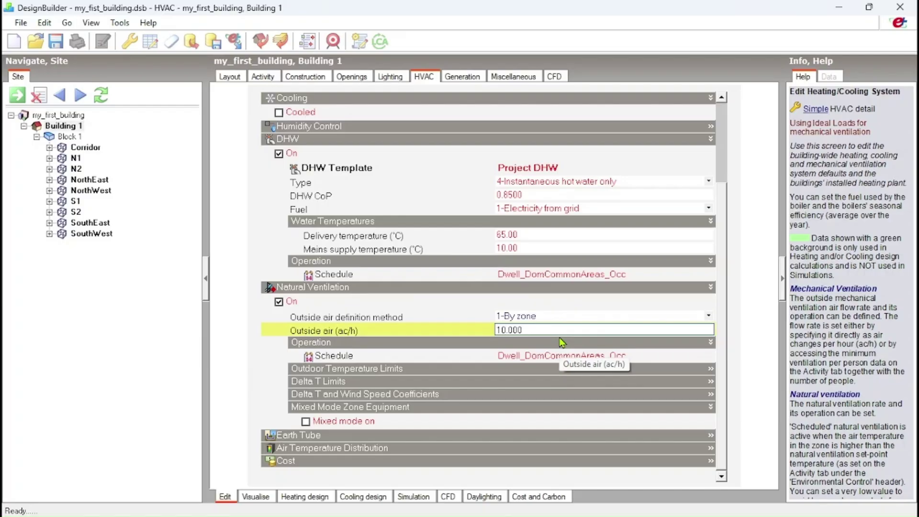
{"action": "key", "text": "Return"}
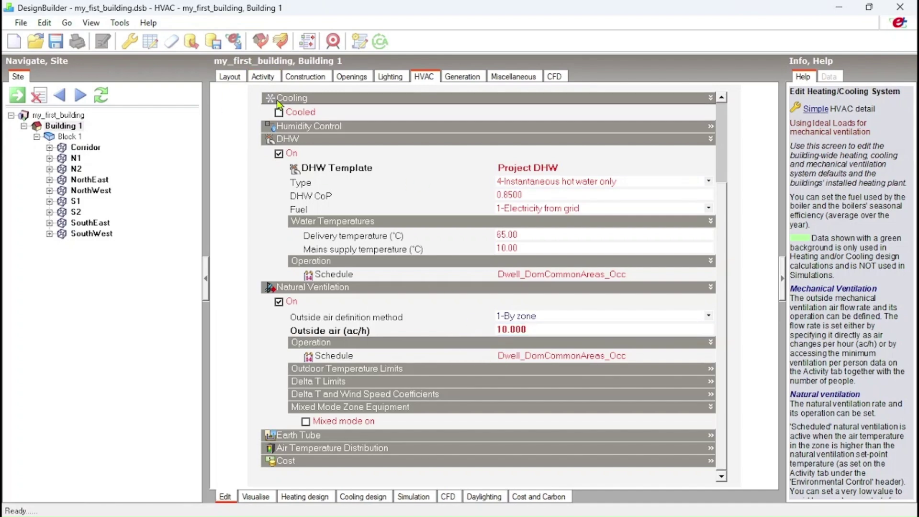
Examine Building 1's natural ventilation setpoint in the activity data, including the minimum temperature and its definition options.
{"action": "left_click", "coordinate": [265, 77]}
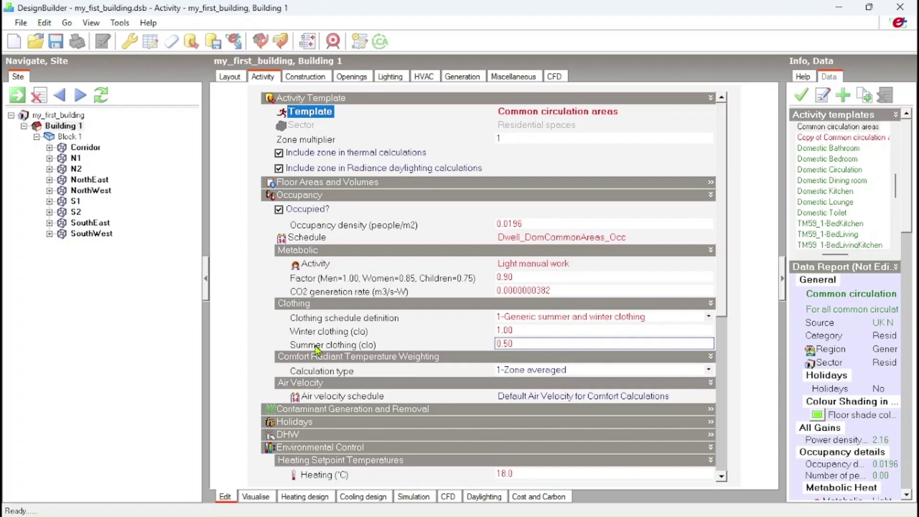
{"action": "left_click_drag", "start_coordinate": [723, 221], "coordinate": [736, 345]}
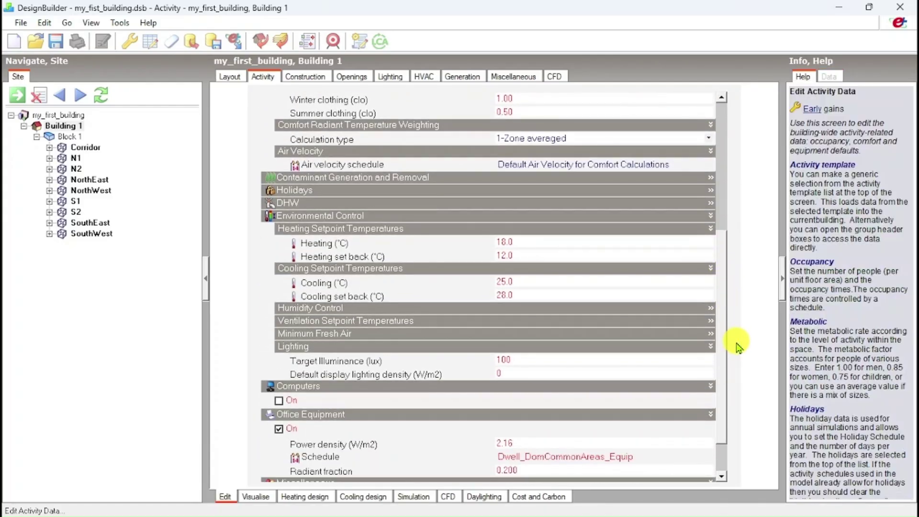
{"action": "left_click", "coordinate": [379, 323]}
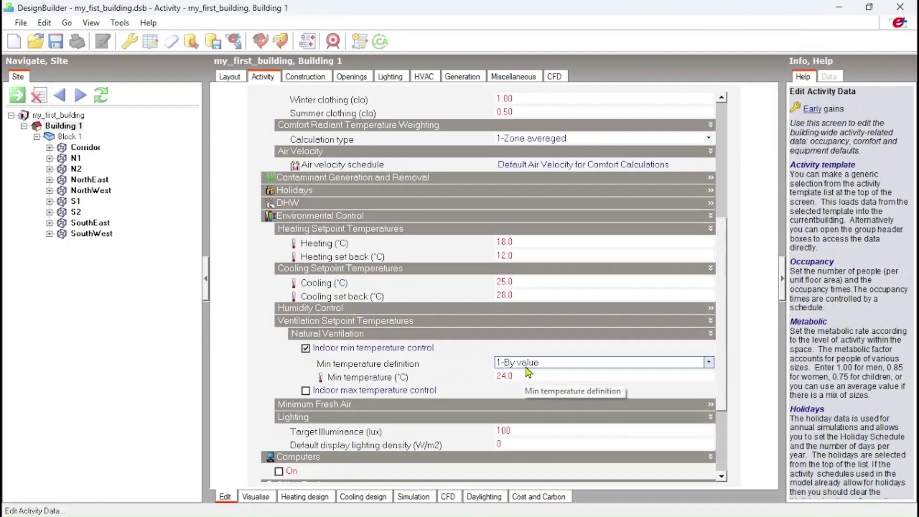
{"action": "left_click", "coordinate": [527, 378]}
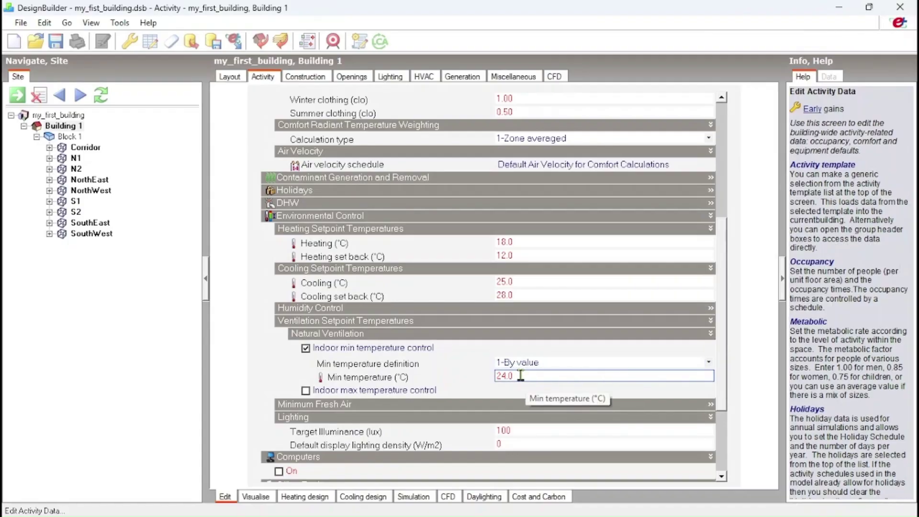
{"action": "key", "text": "BackSpace"}
{"action": "key", "text": "BackSpace"}
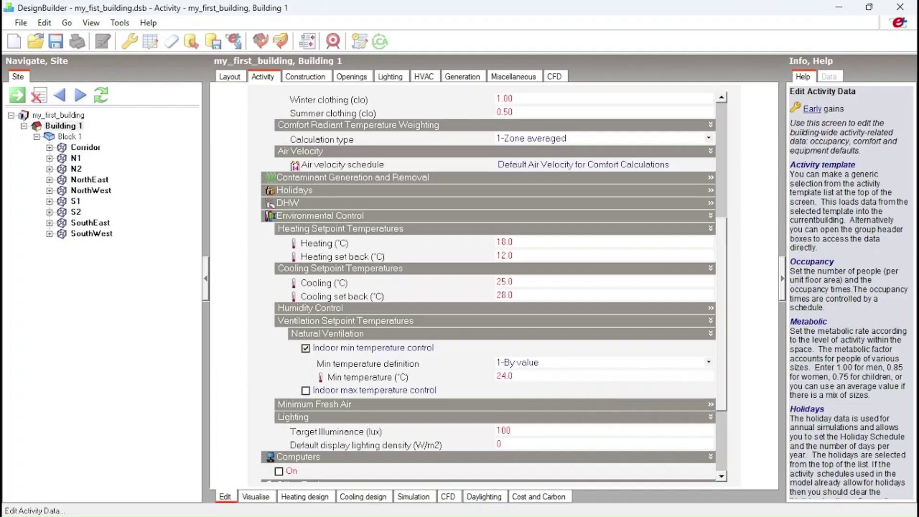
{"action": "left_click", "coordinate": [527, 363]}
{"action": "left_click", "coordinate": [527, 387]}
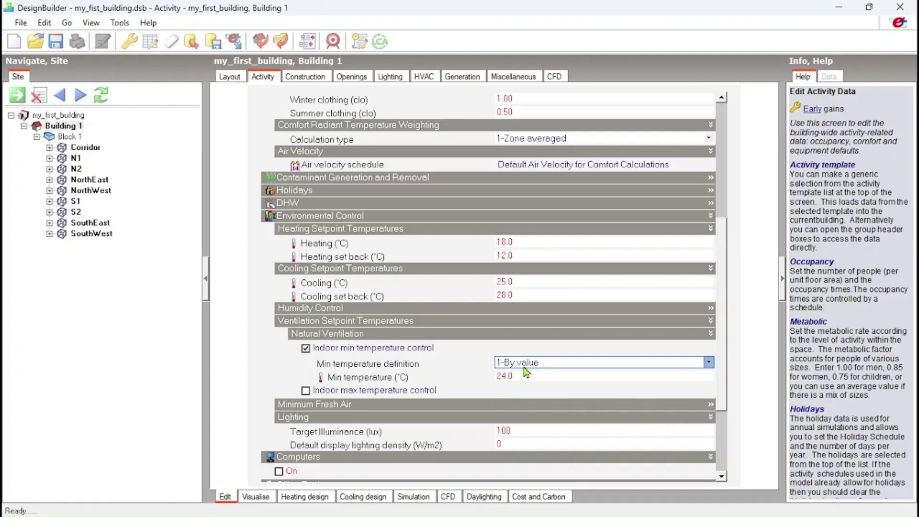
{"action": "left_click", "coordinate": [528, 363]}
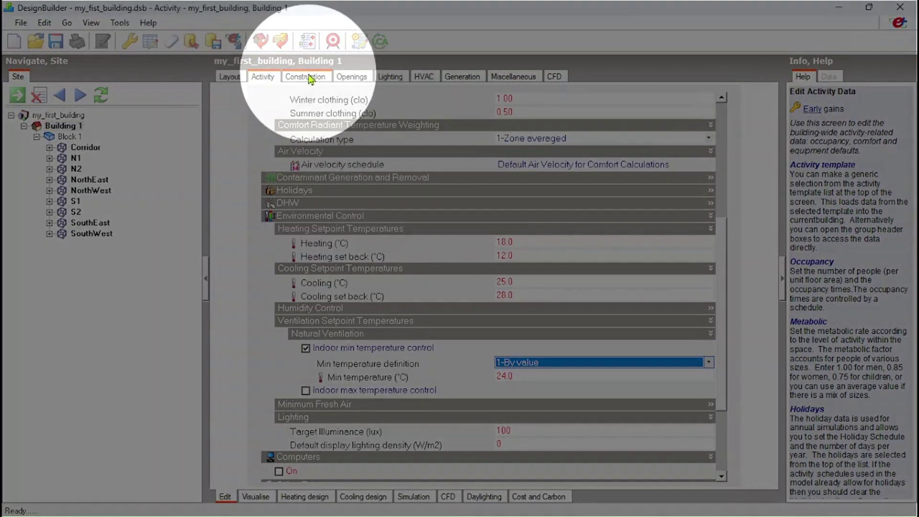
Examine the airtightness infiltration rate and schedule in Building 1's construction data, and return to the building layout.
{"action": "left_click", "coordinate": [306, 78]}
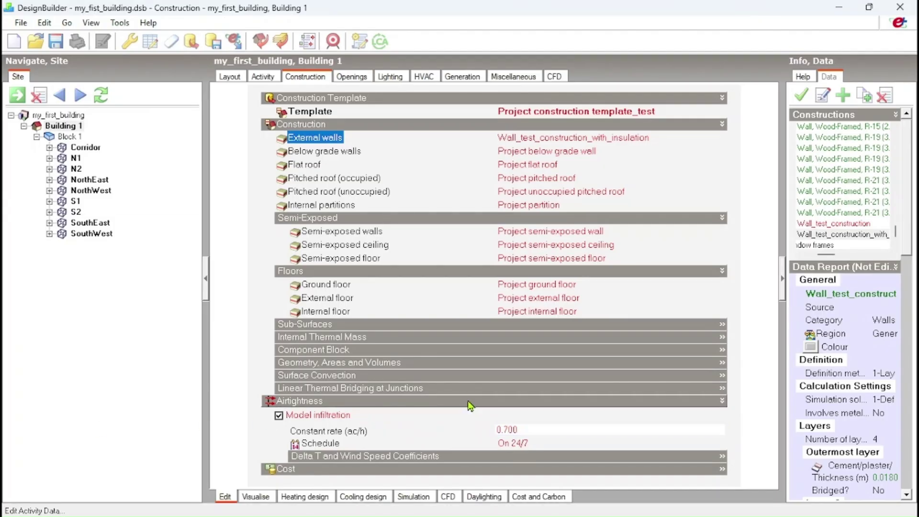
{"action": "left_click", "coordinate": [230, 77]}
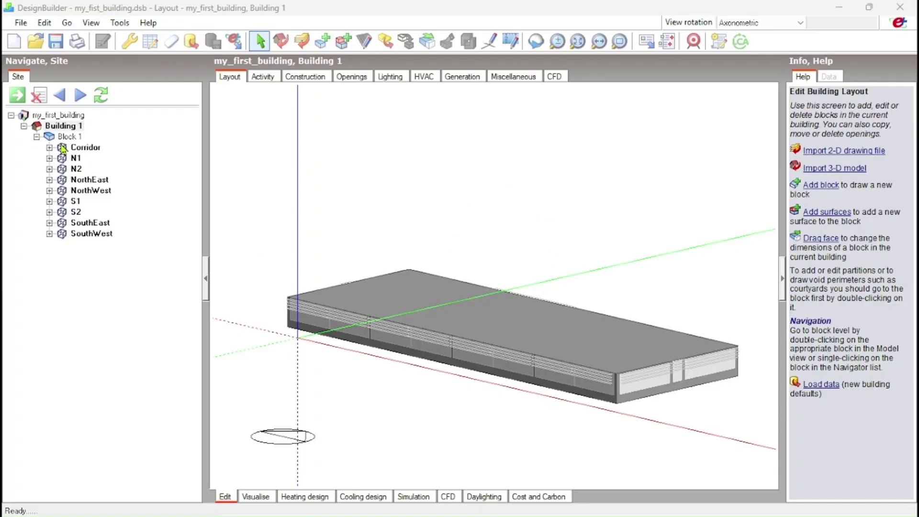
Clone Block 1 twice, stacking each copy directly on the one below to form a three-storey building.
{"action": "left_click", "coordinate": [64, 127]}
{"action": "left_click", "coordinate": [392, 239]}
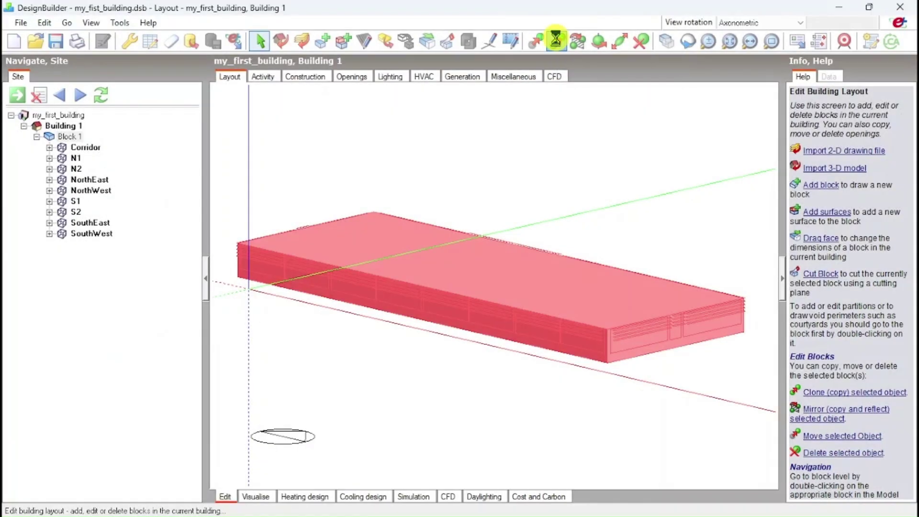
{"action": "left_click", "coordinate": [557, 43]}
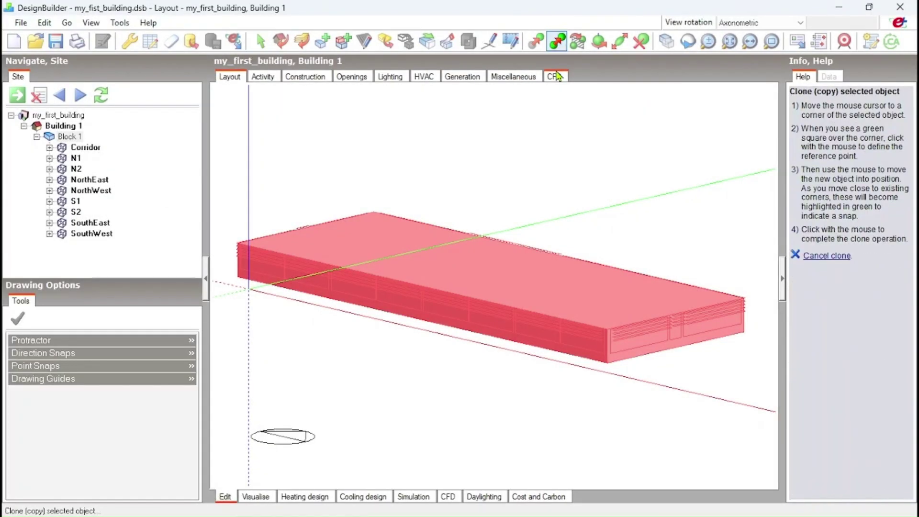
{"action": "left_click", "coordinate": [608, 363]}
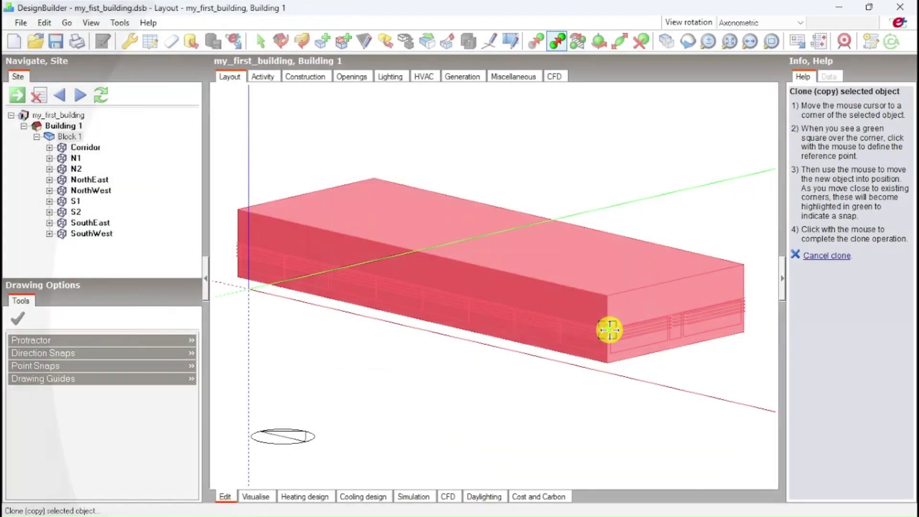
{"action": "left_click", "coordinate": [608, 330]}
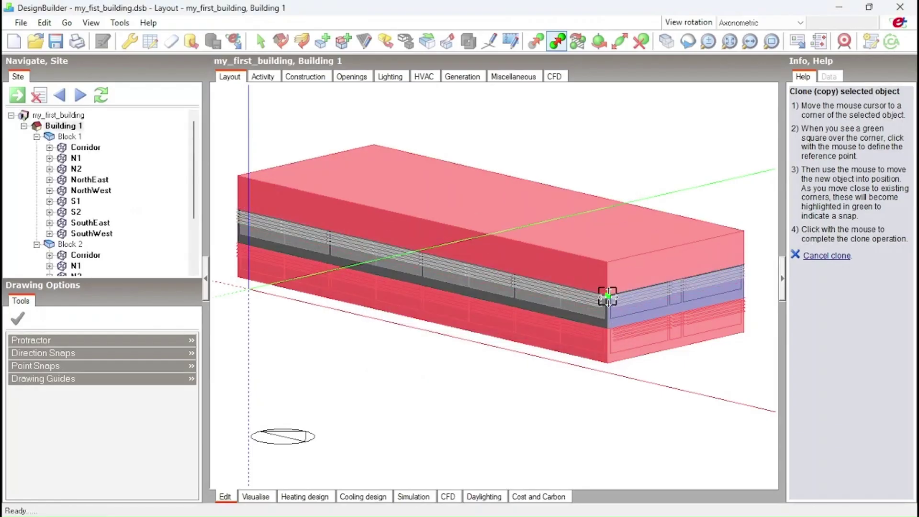
{"action": "left_click", "coordinate": [608, 297]}
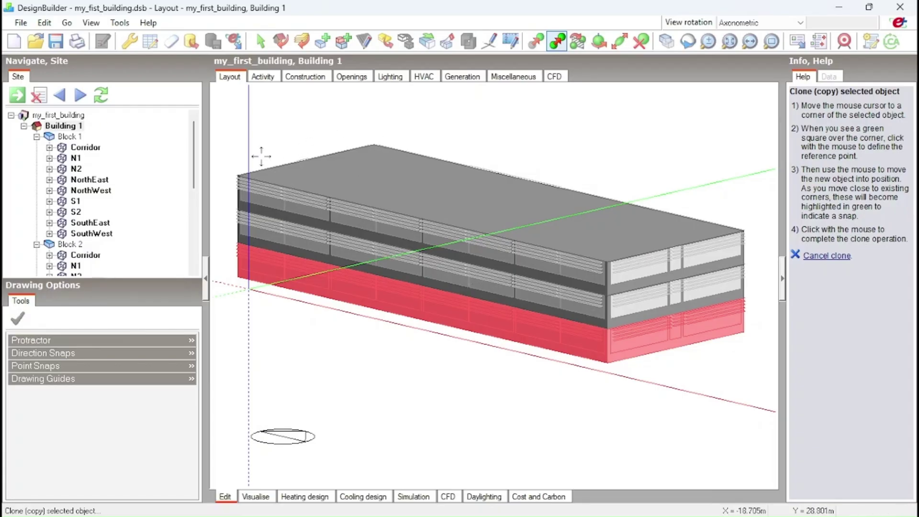
{"action": "left_click", "coordinate": [69, 136]}
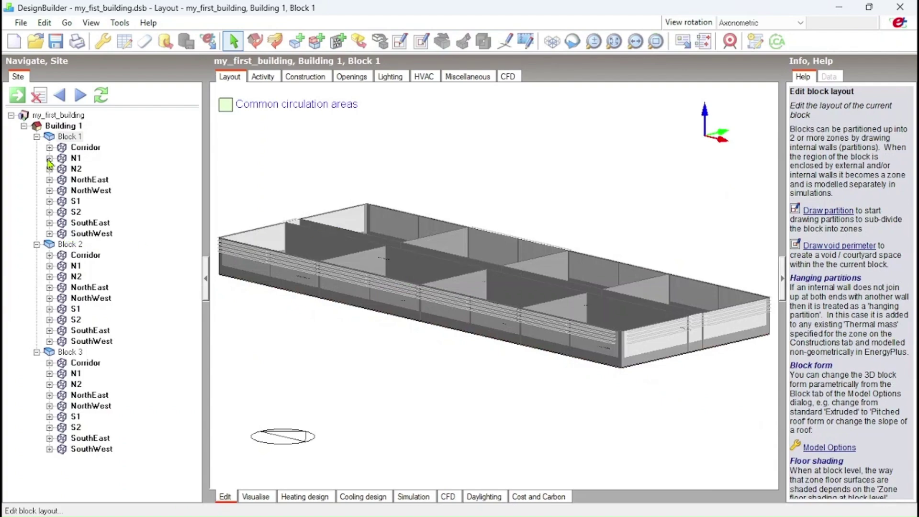
{"action": "left_click", "coordinate": [59, 127]}
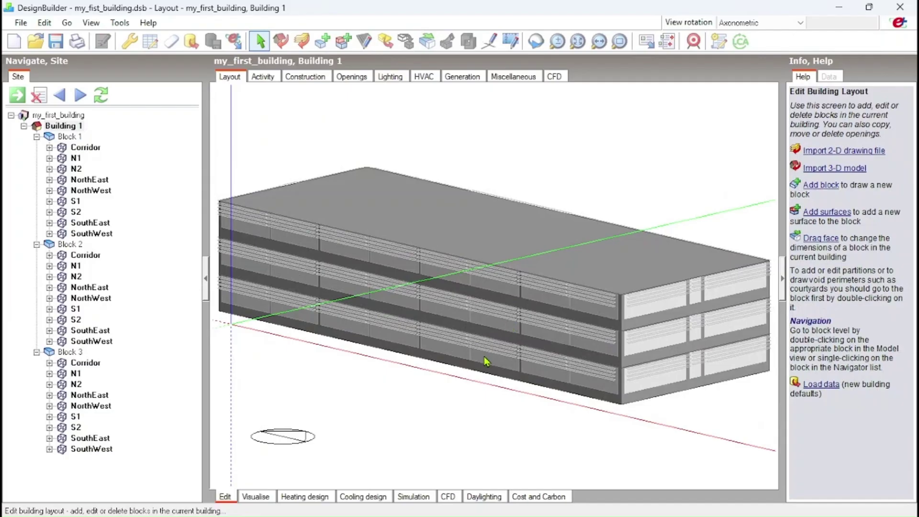
{"action": "scroll", "coordinate": [486, 361], "scroll_direction": "down", "scroll_amount": 2}
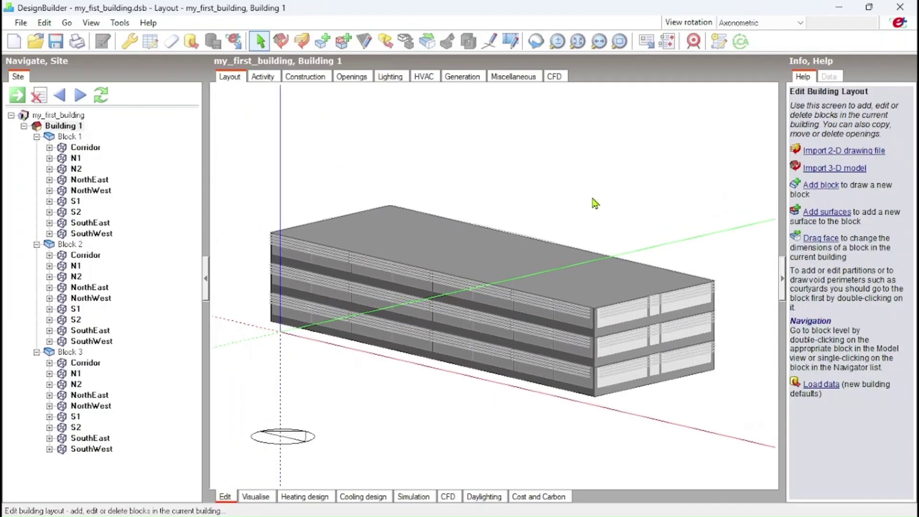
{"action": "left_click", "coordinate": [67, 244]}
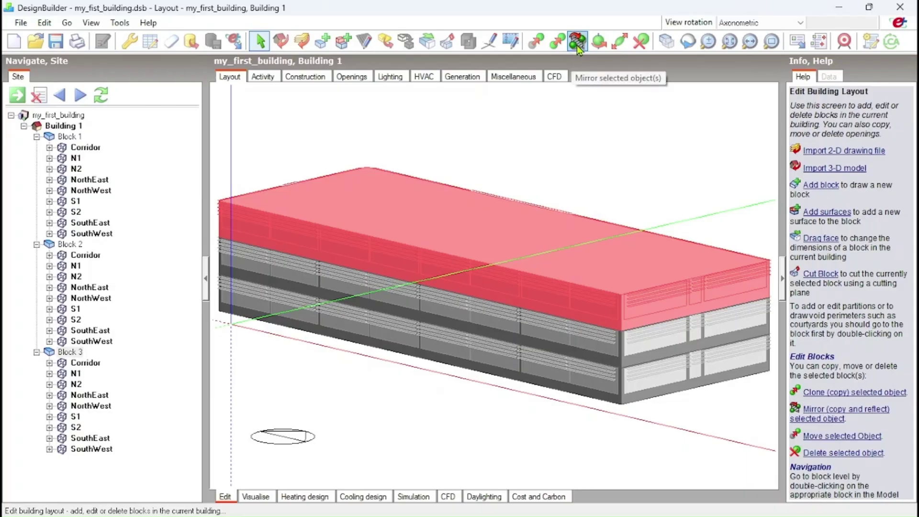
{"action": "left_click", "coordinate": [602, 43]}
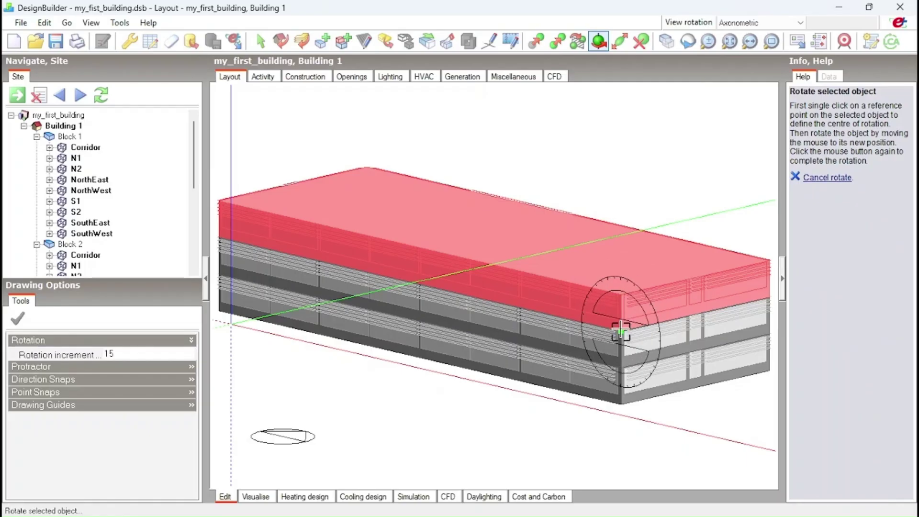
{"action": "left_click", "coordinate": [621, 331]}
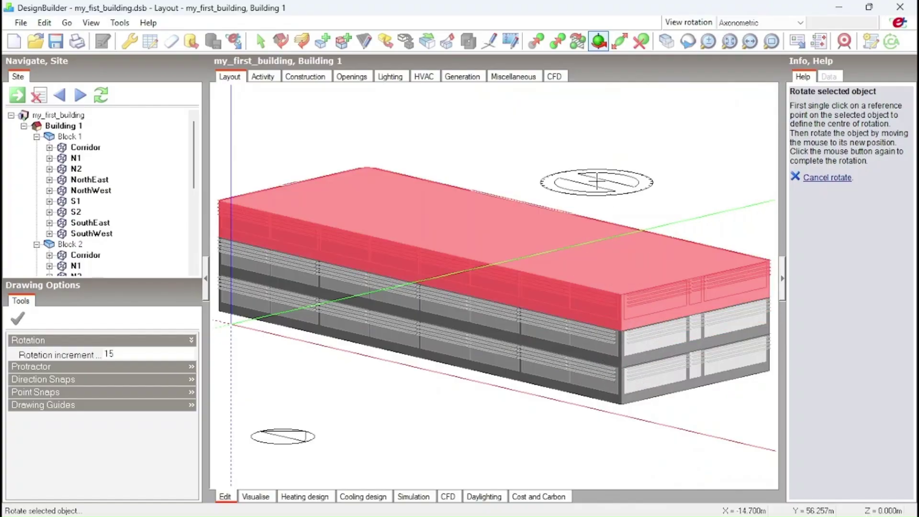
{"action": "left_click", "coordinate": [454, 142]}
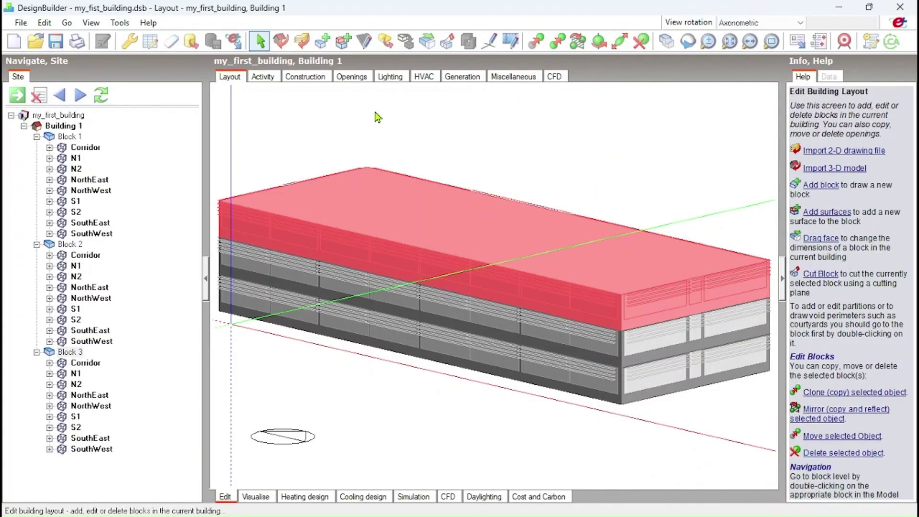
Open the site's location template for selection and widen the list of available templates.
{"action": "left_click", "coordinate": [363, 144]}
{"action": "left_click", "coordinate": [362, 137]}
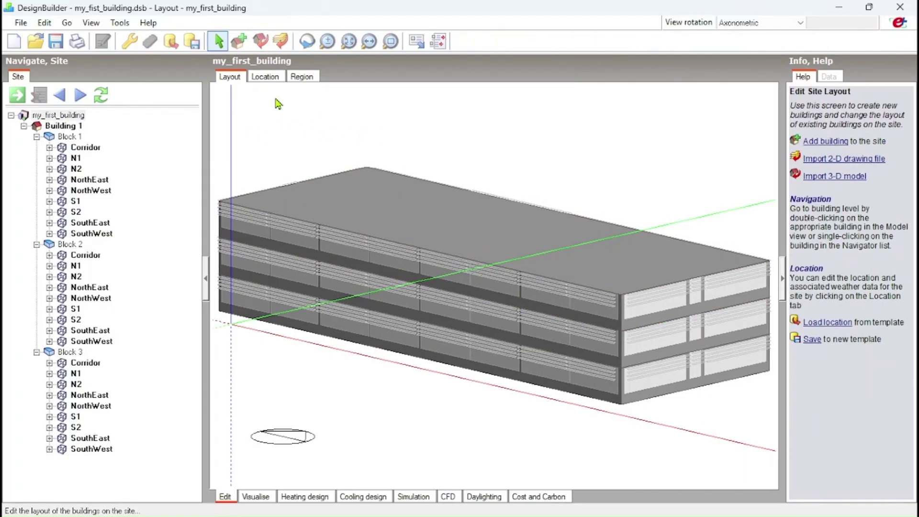
{"action": "left_click", "coordinate": [266, 77]}
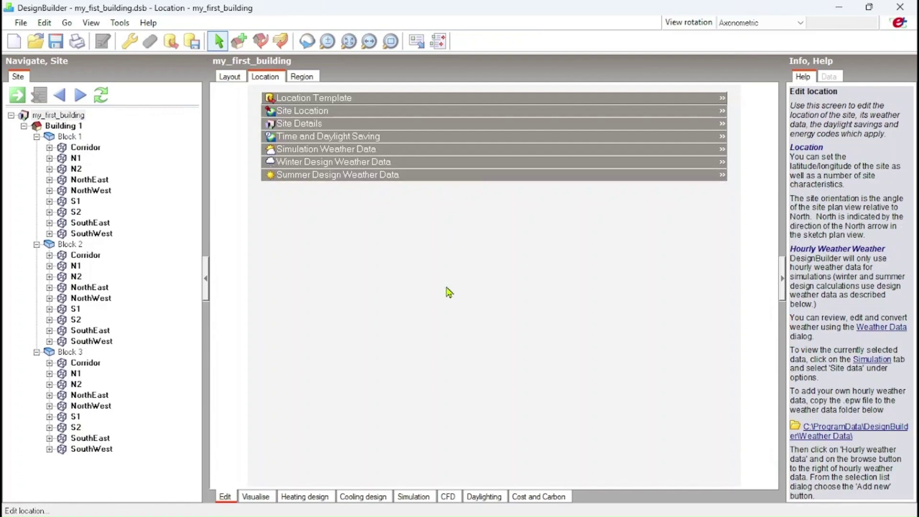
{"action": "left_click", "coordinate": [723, 99]}
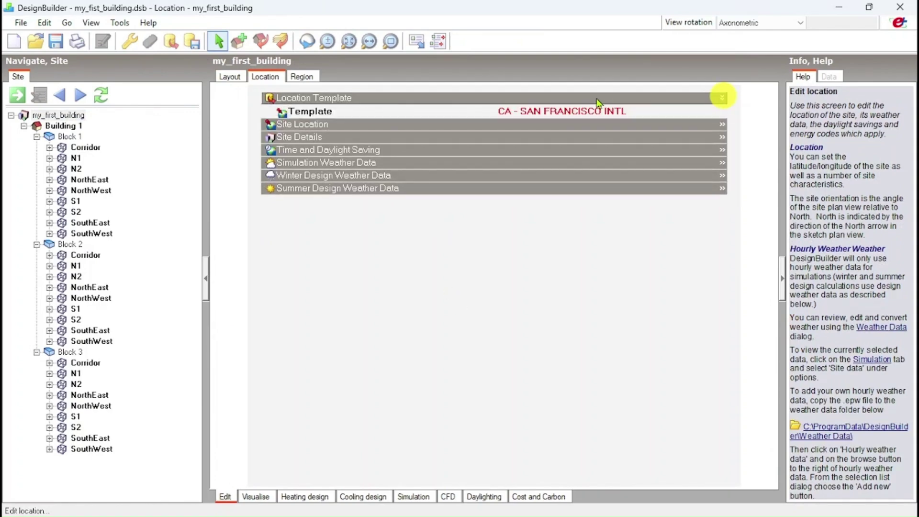
{"action": "left_click", "coordinate": [575, 115]}
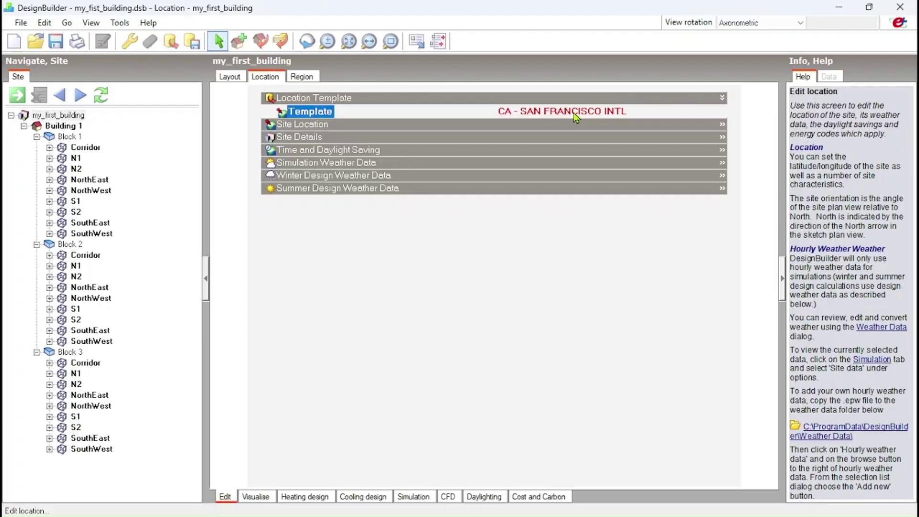
{"action": "left_click", "coordinate": [574, 115]}
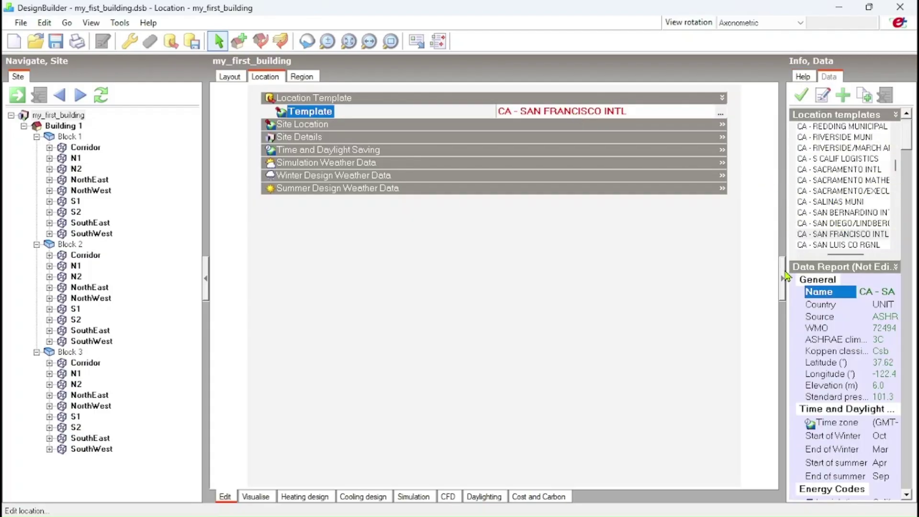
{"action": "left_click_drag", "start_coordinate": [785, 321], "coordinate": [690, 336]}
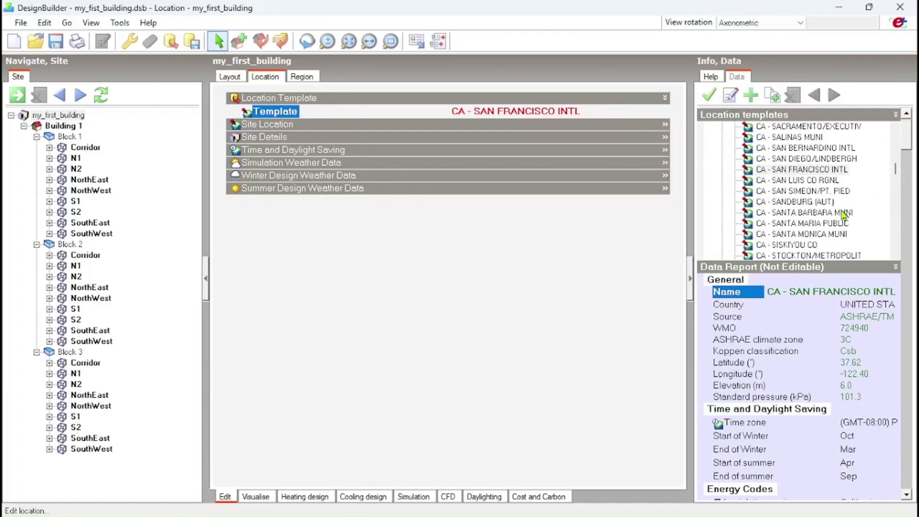
Set the site's location template to LIMA-CALLAO/AEROP. from the Peru templates.
{"action": "scroll", "coordinate": [843, 214], "scroll_direction": "down", "scroll_amount": 5}
{"action": "scroll", "coordinate": [840, 218], "scroll_direction": "up", "scroll_amount": 10}
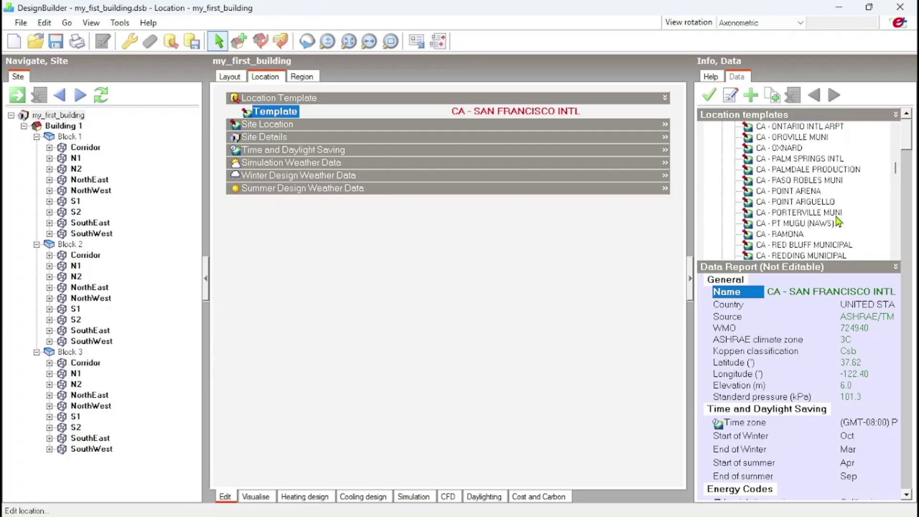
{"action": "scroll", "coordinate": [838, 222], "scroll_direction": "up", "scroll_amount": 15}
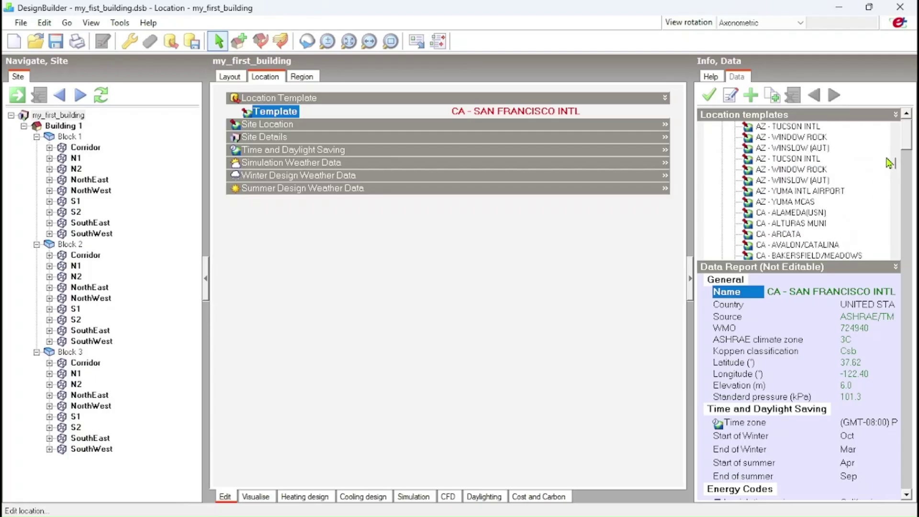
{"action": "mouse_move", "coordinate": [896, 161]}
{"action": "left_mouse_down"}
{"action": "mouse_move", "coordinate": [897, 127]}
{"action": "mouse_move", "coordinate": [897, 149]}
{"action": "left_mouse_up"}
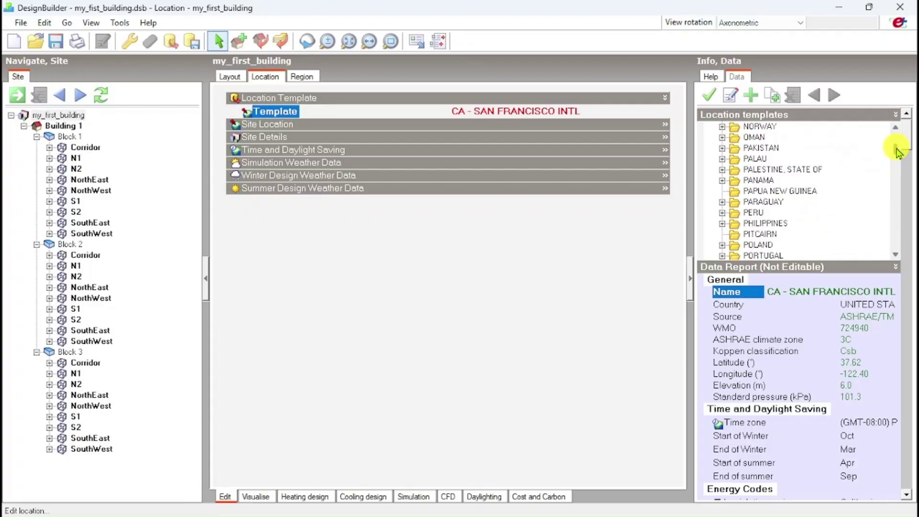
{"action": "left_click", "coordinate": [722, 213]}
{"action": "scroll", "coordinate": [811, 205], "scroll_direction": "down", "scroll_amount": 1}
{"action": "scroll", "coordinate": [795, 221], "scroll_direction": "up", "scroll_amount": 1}
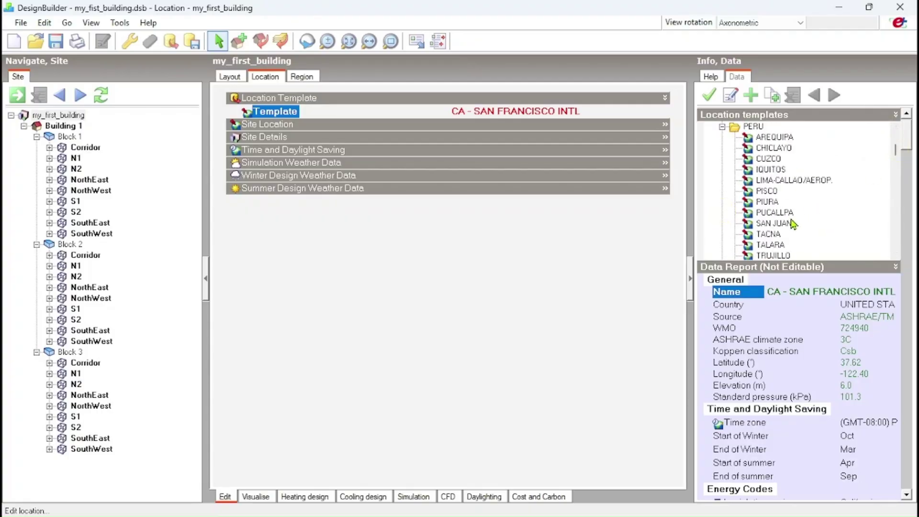
{"action": "left_click", "coordinate": [778, 180]}
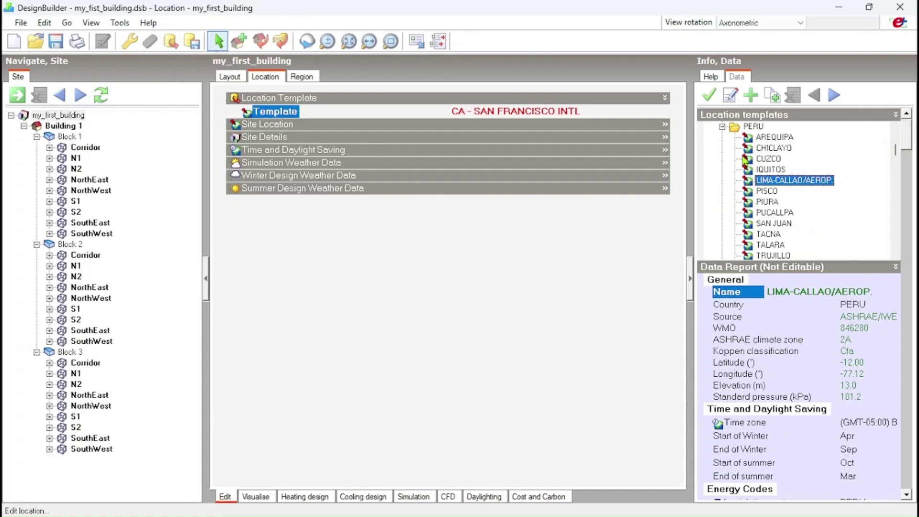
{"action": "left_click", "coordinate": [710, 97]}
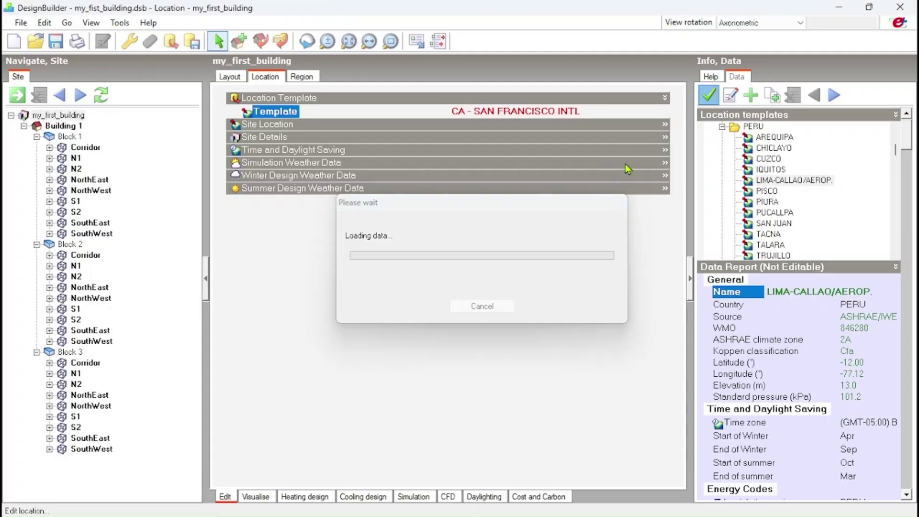
Examine the site's location, site details and winter design weather data, and return to the site layout.
{"action": "left_click", "coordinate": [637, 125]}
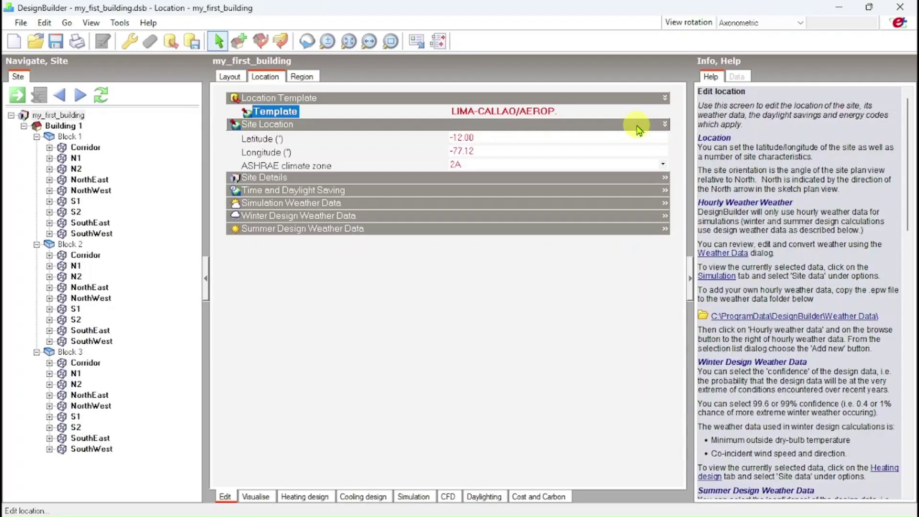
{"action": "left_click", "coordinate": [366, 177]}
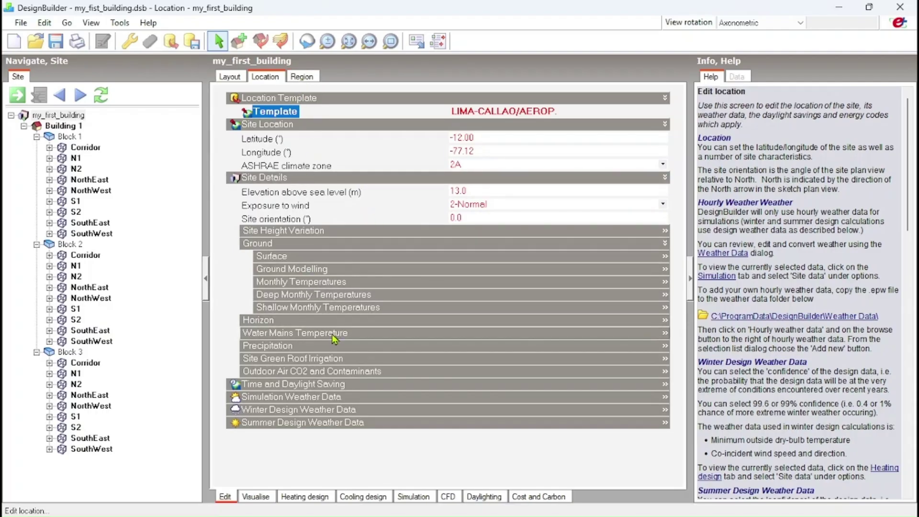
{"action": "left_click", "coordinate": [357, 410]}
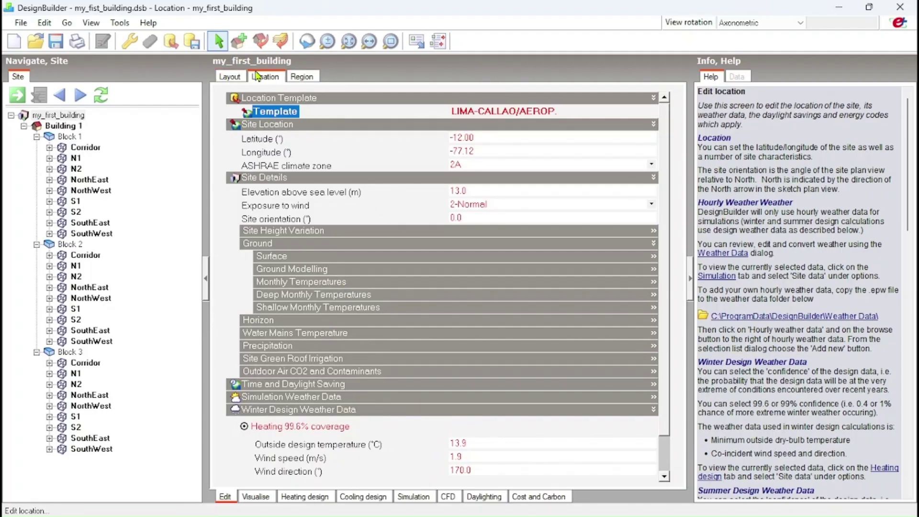
{"action": "left_click", "coordinate": [232, 78]}
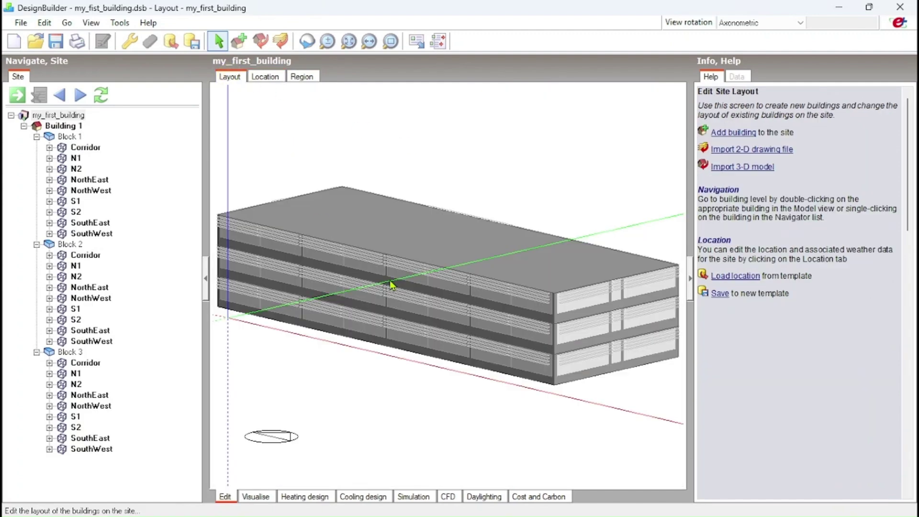
Download the hourly weather file PER_LIMA_IWEC.epw, display the site's daily simulation weather graphs, and return to editing.
{"action": "left_click", "coordinate": [415, 498]}
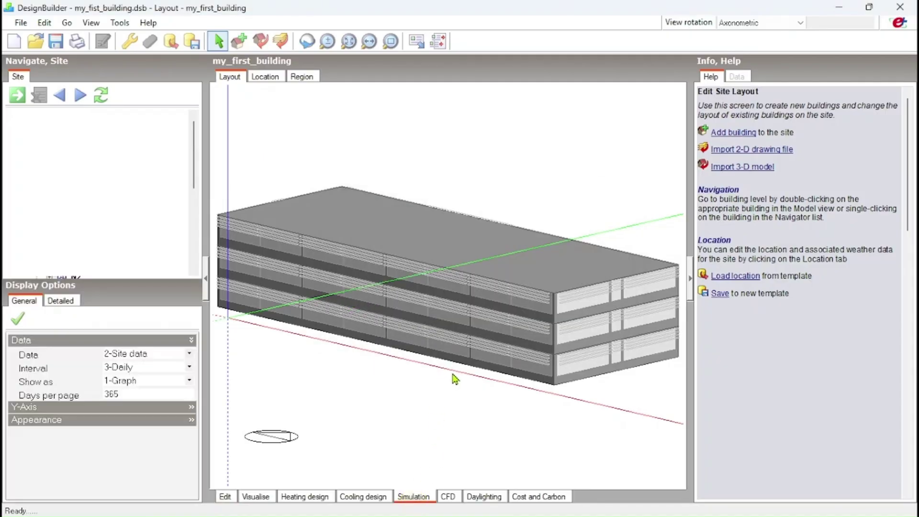
{"action": "left_click", "coordinate": [253, 104]}
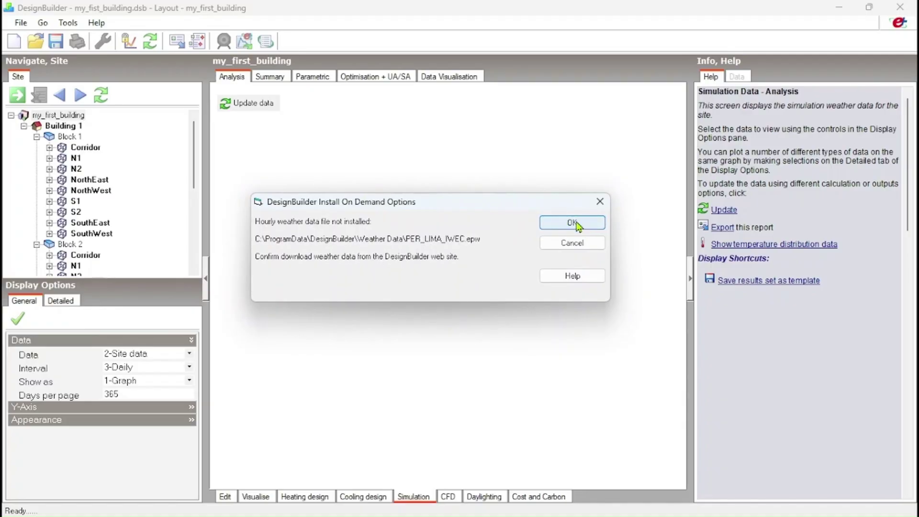
{"action": "left_click", "coordinate": [577, 224]}
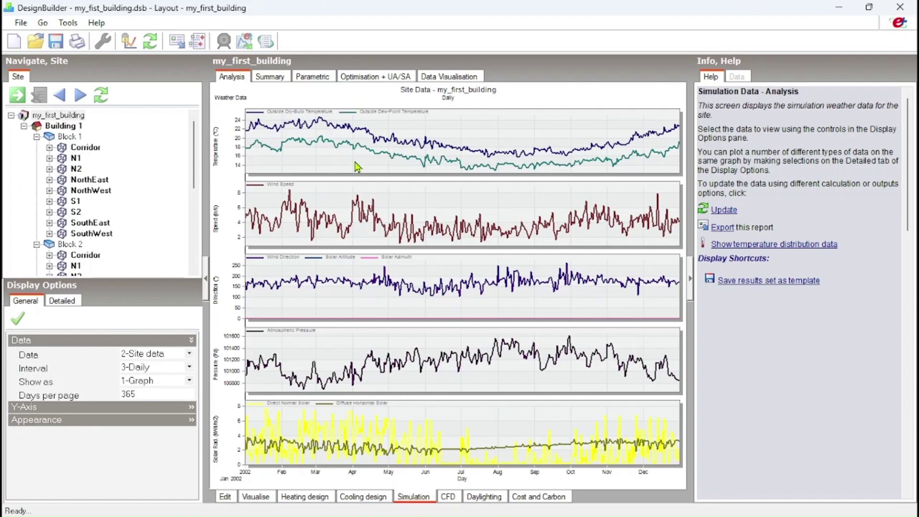
{"action": "left_click", "coordinate": [226, 497]}
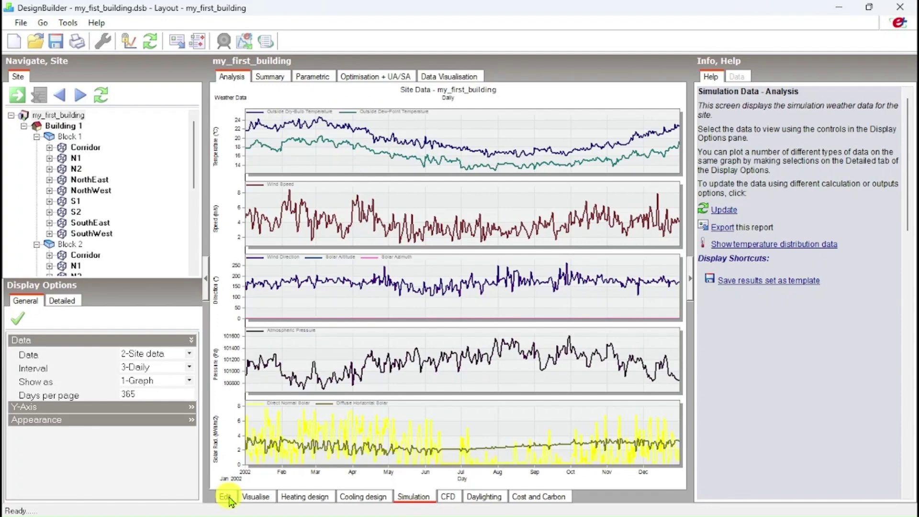
{"action": "left_click", "coordinate": [229, 498]}
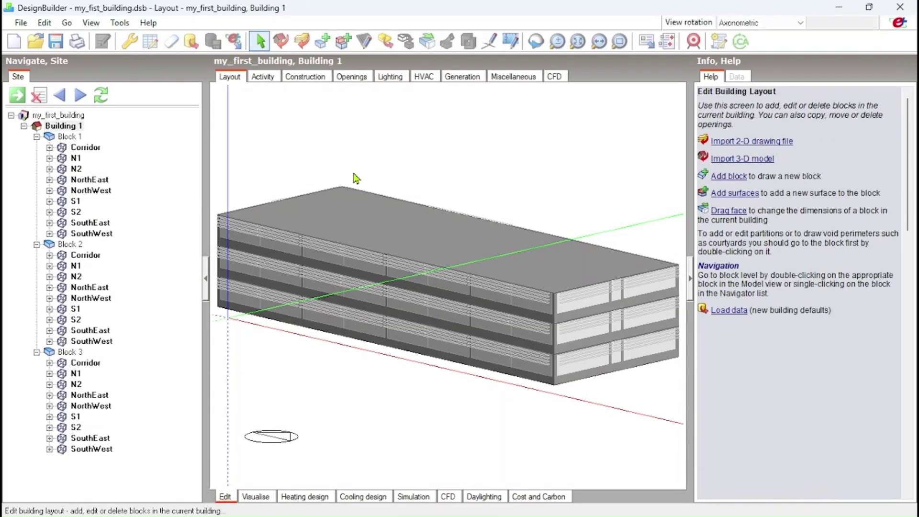
Set Building 1's simulation period in the model options to 1 January through 31 January, with 2 time steps per hour.
{"action": "left_click", "coordinate": [72, 125]}
{"action": "left_click", "coordinate": [39, 127]}
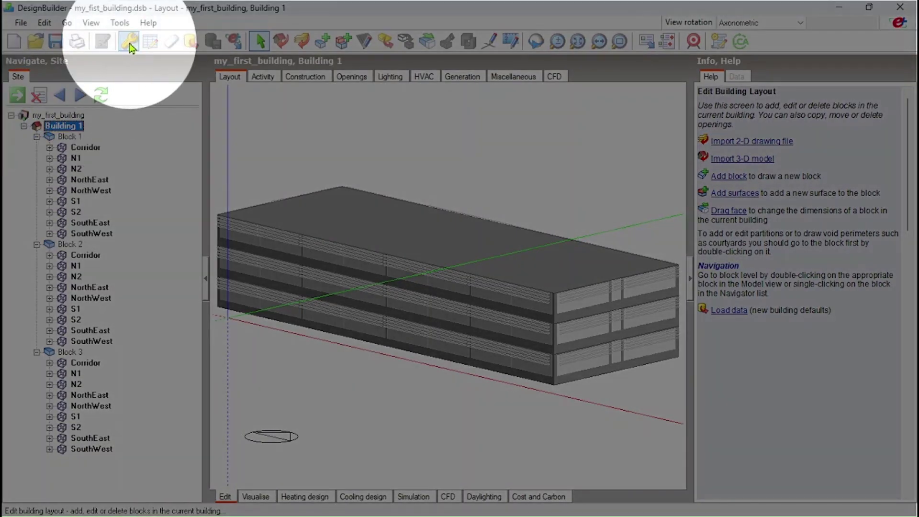
{"action": "left_click", "coordinate": [127, 43]}
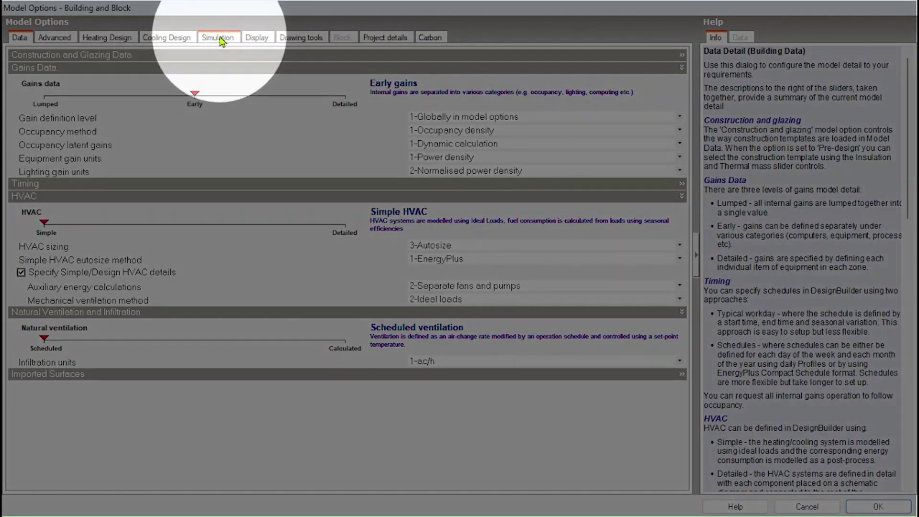
{"action": "left_click", "coordinate": [218, 37]}
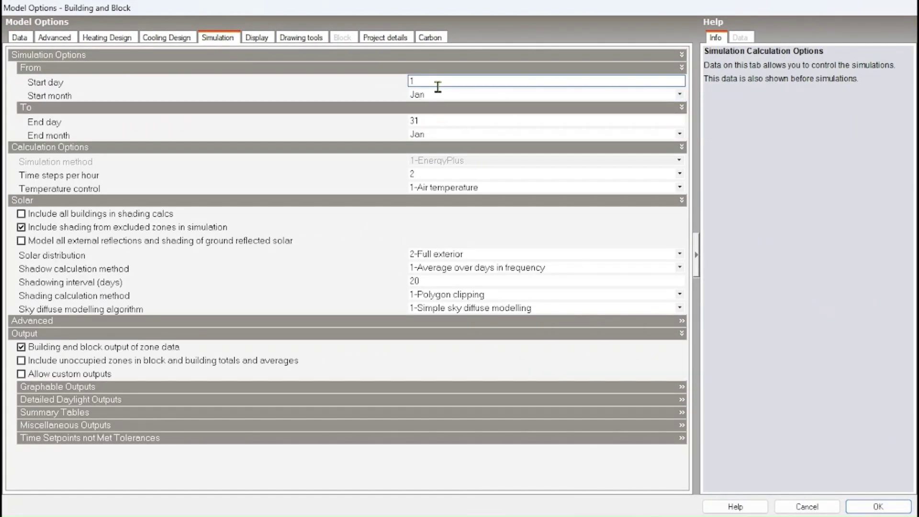
{"action": "left_click", "coordinate": [449, 135]}
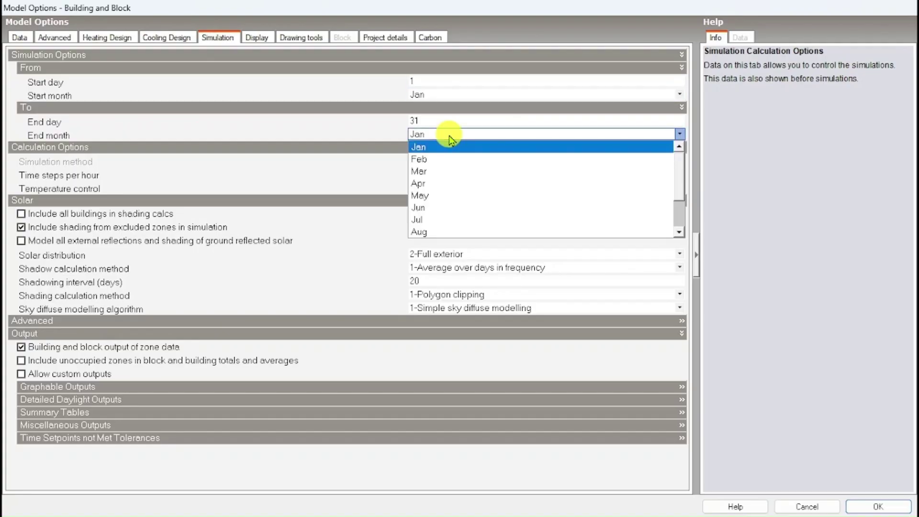
{"action": "left_click", "coordinate": [435, 146]}
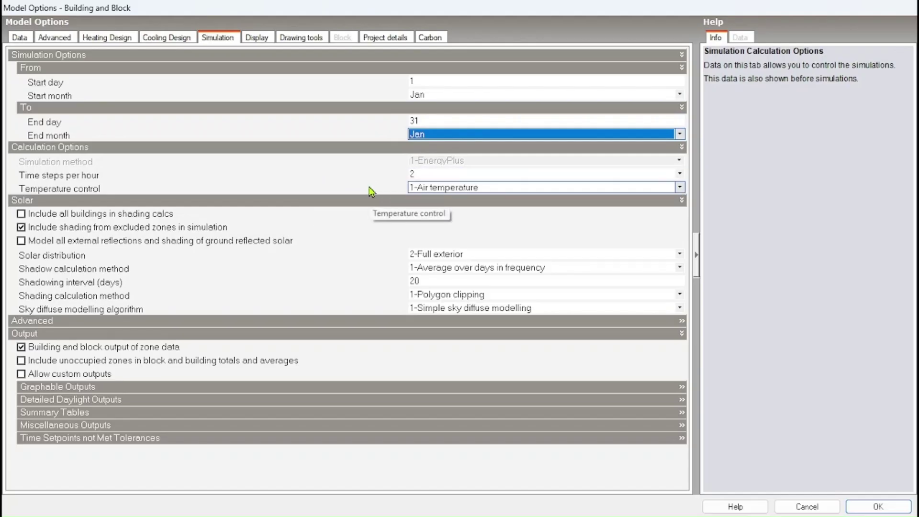
{"action": "left_click", "coordinate": [475, 177]}
{"action": "left_click", "coordinate": [474, 177]}
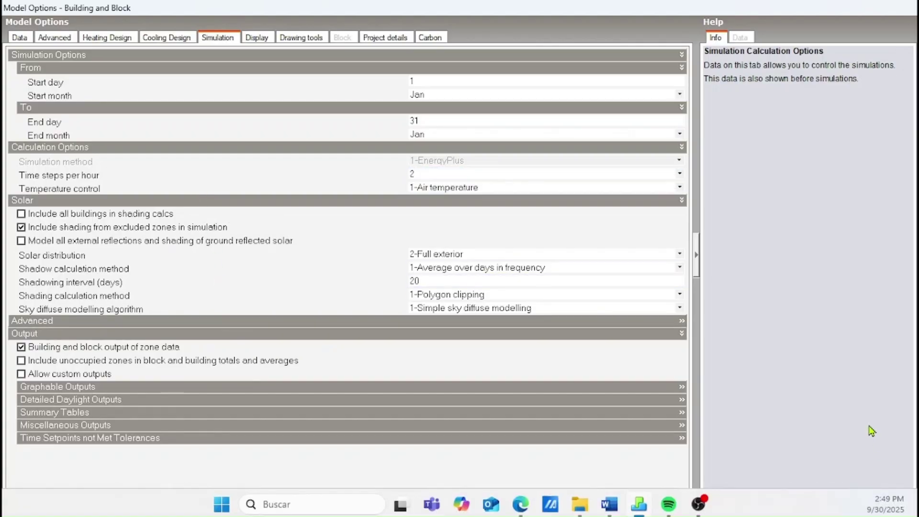
{"action": "left_click", "coordinate": [881, 509]}
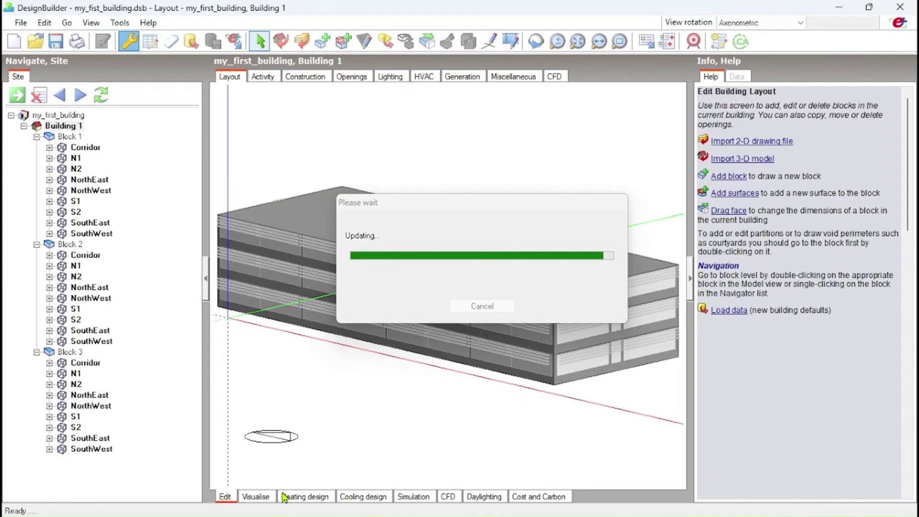
Check the output and summary table options and run the Building 1 simulation for 1 to 31 January with monthly and daily reporting.
{"action": "left_click", "coordinate": [415, 497]}
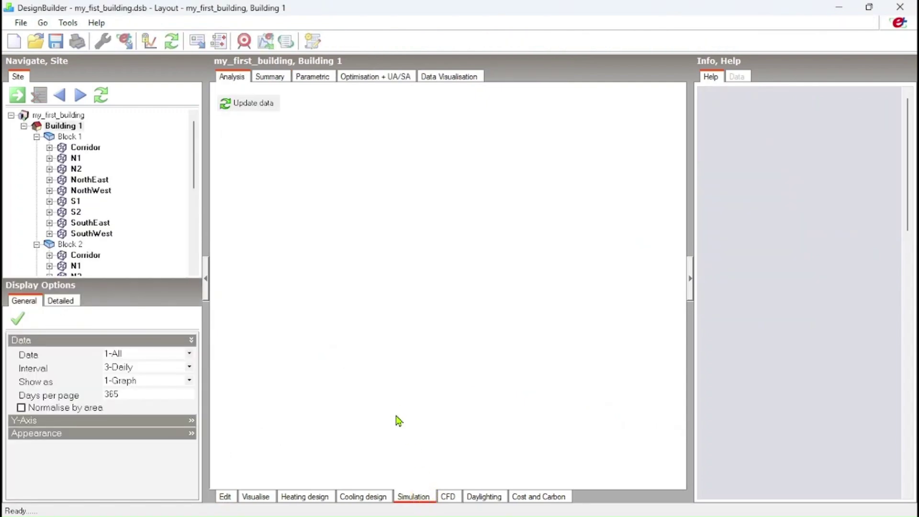
{"action": "left_click", "coordinate": [244, 104]}
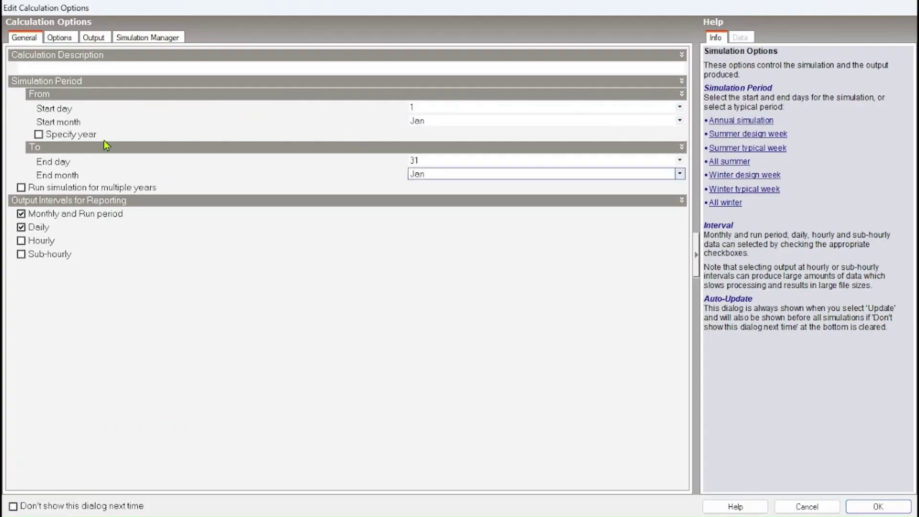
{"action": "left_click", "coordinate": [94, 38]}
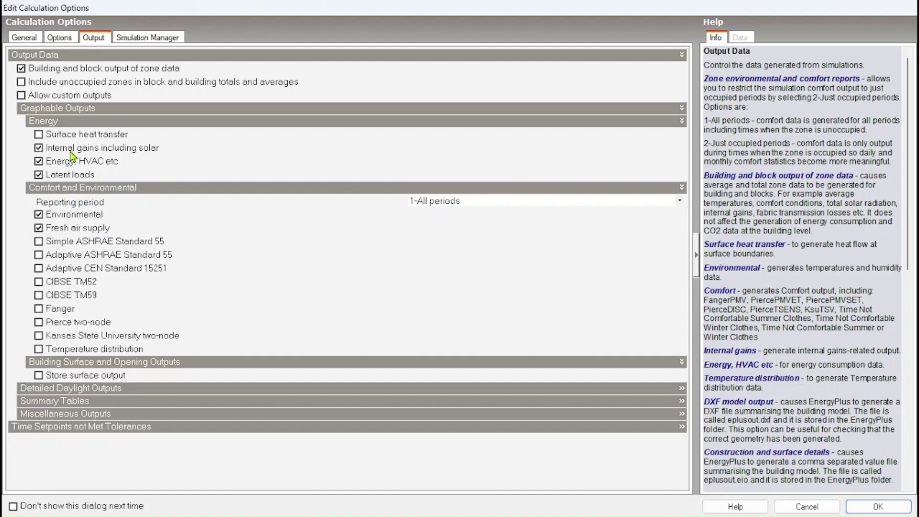
{"action": "left_click", "coordinate": [682, 400]}
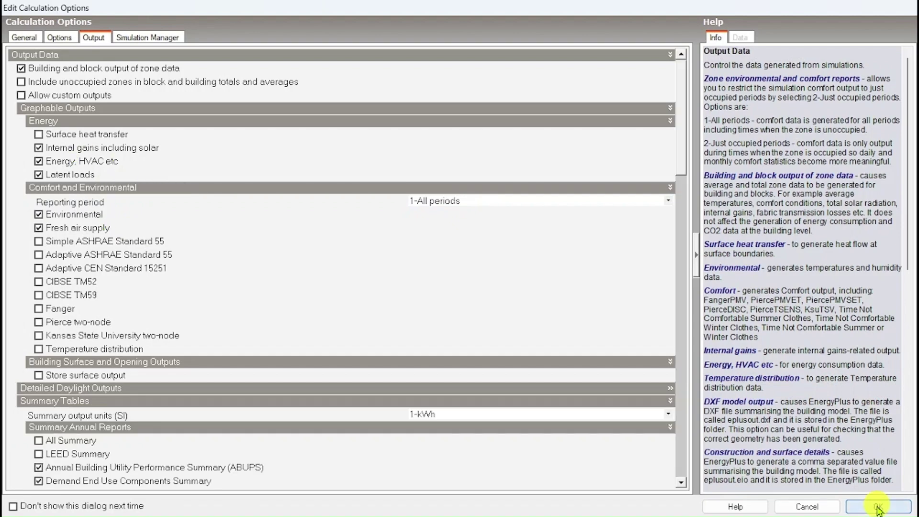
{"action": "left_click", "coordinate": [879, 506]}
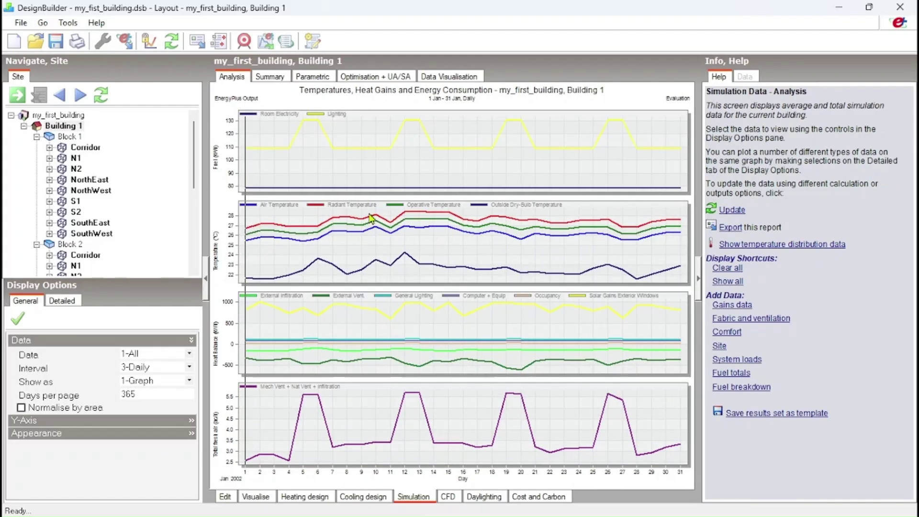
Examine the simulation graphs of Block 1's N1 and Corridor zones and the utility performance summary tables, and return to editing the building.
{"action": "left_click", "coordinate": [80, 163]}
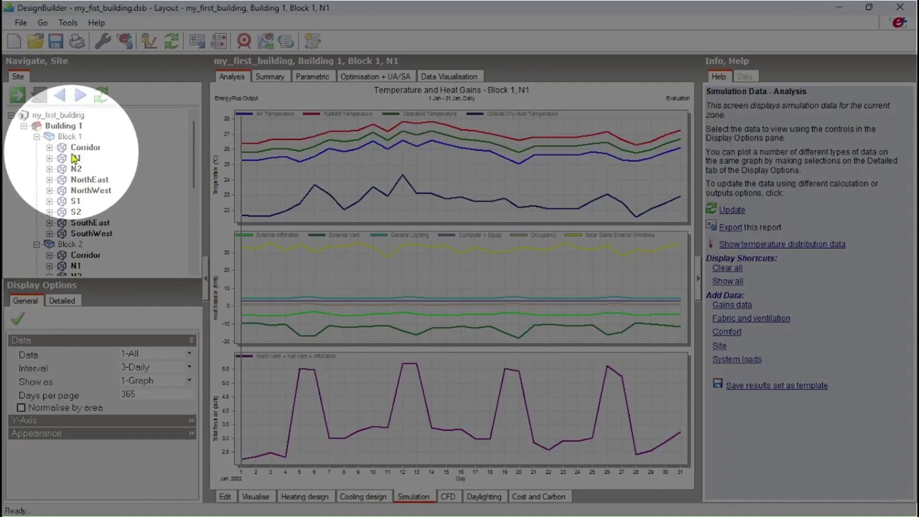
{"action": "left_click", "coordinate": [89, 147]}
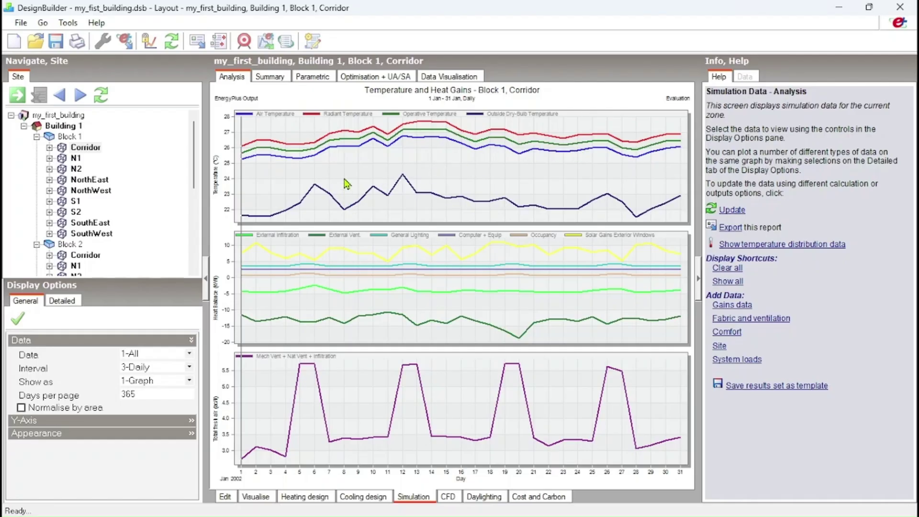
{"action": "left_click", "coordinate": [269, 77]}
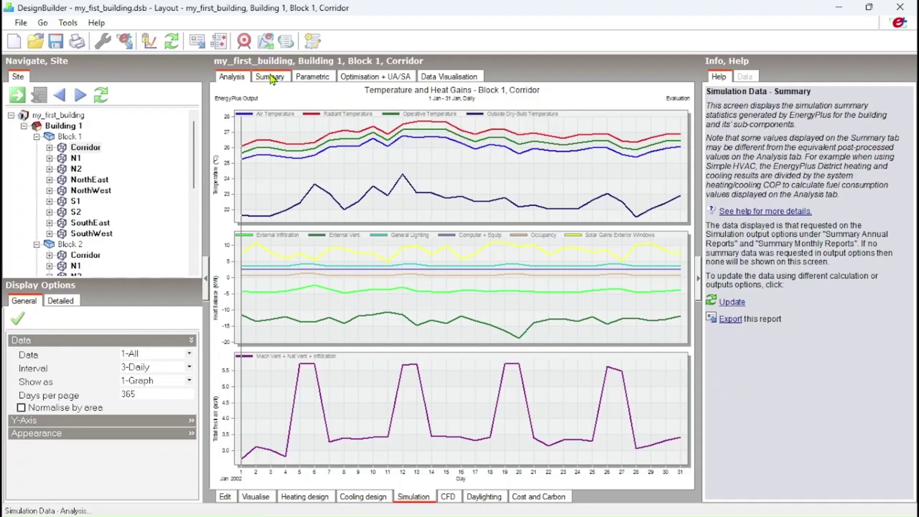
{"action": "scroll", "coordinate": [443, 247], "scroll_direction": "down", "scroll_amount": 2}
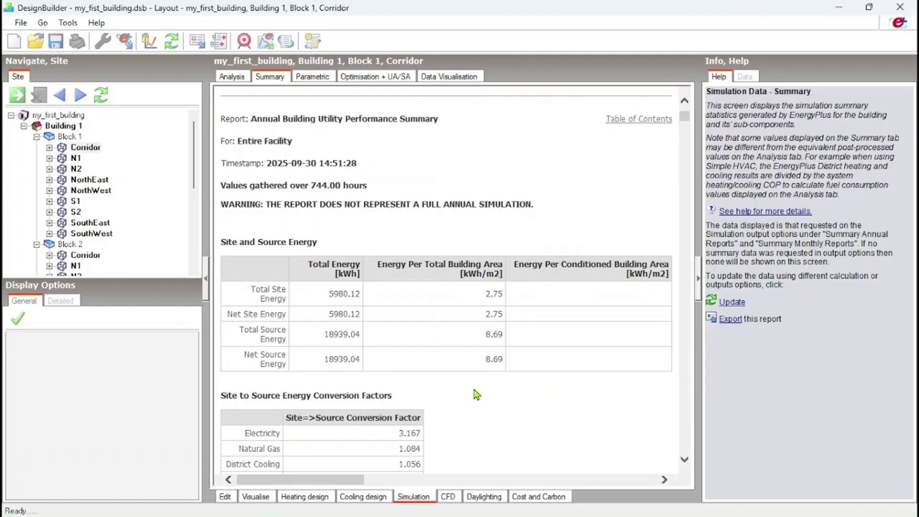
{"action": "scroll", "coordinate": [477, 394], "scroll_direction": "down", "scroll_amount": 6}
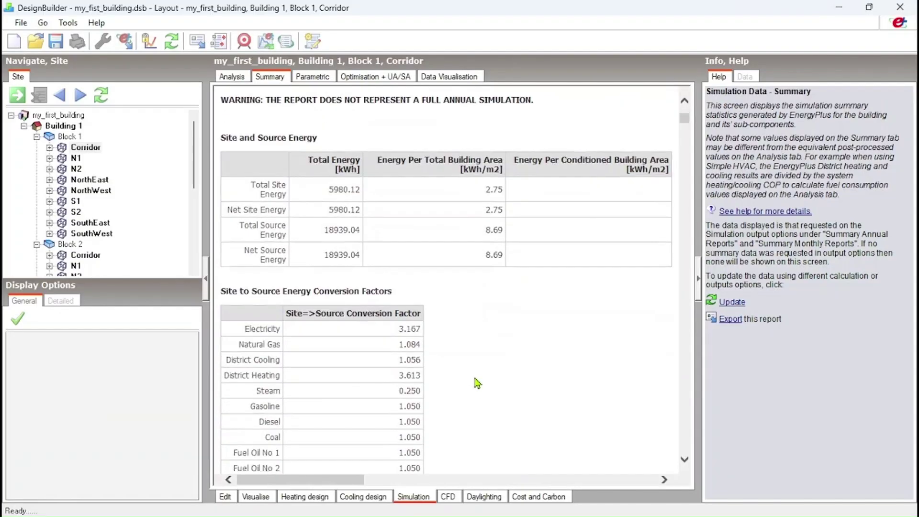
{"action": "scroll", "coordinate": [477, 383], "scroll_direction": "down", "scroll_amount": 12}
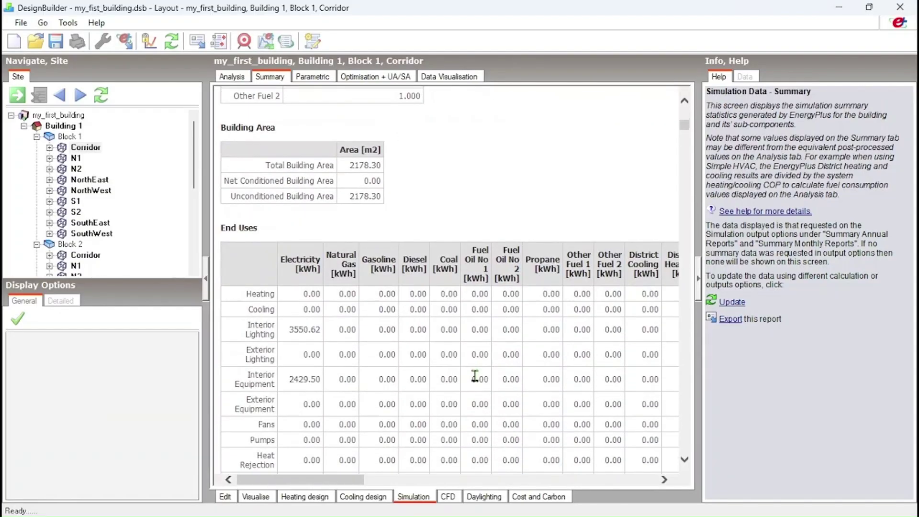
{"action": "scroll", "coordinate": [477, 381], "scroll_direction": "up", "scroll_amount": 6}
{"action": "scroll", "coordinate": [477, 380], "scroll_direction": "down", "scroll_amount": 10}
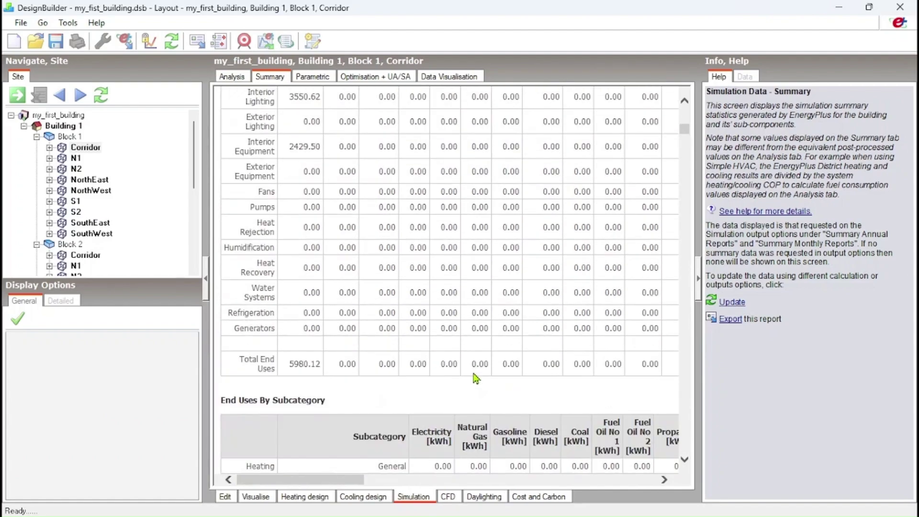
{"action": "scroll", "coordinate": [476, 373], "scroll_direction": "up", "scroll_amount": 20}
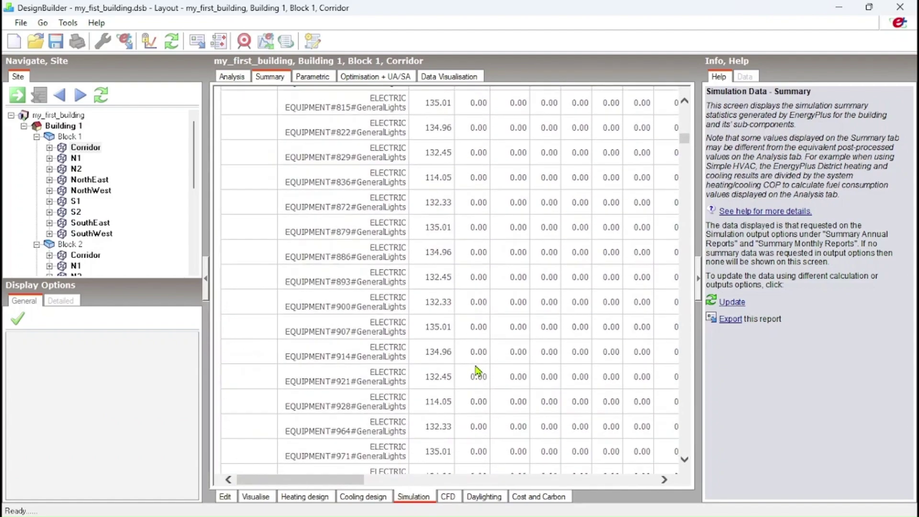
{"action": "scroll", "coordinate": [348, 90], "scroll_direction": "up", "scroll_amount": 3}
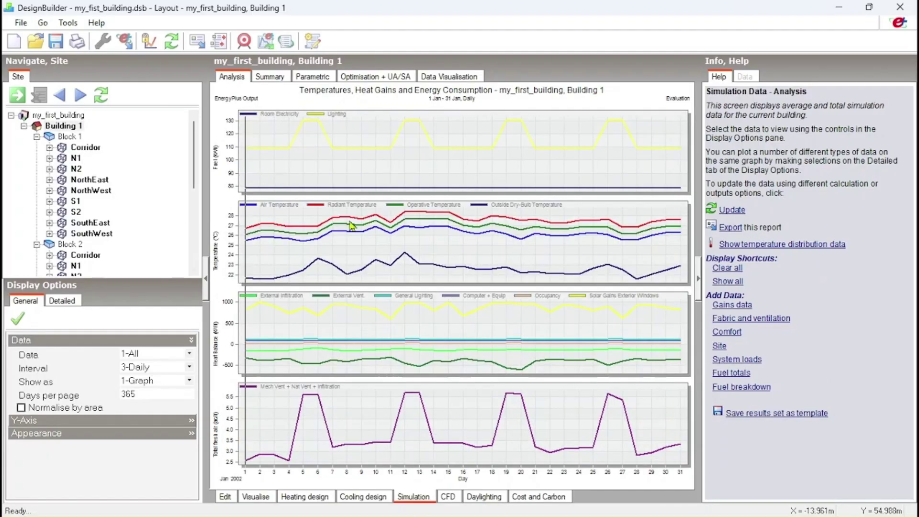
{"action": "left_click", "coordinate": [223, 498]}
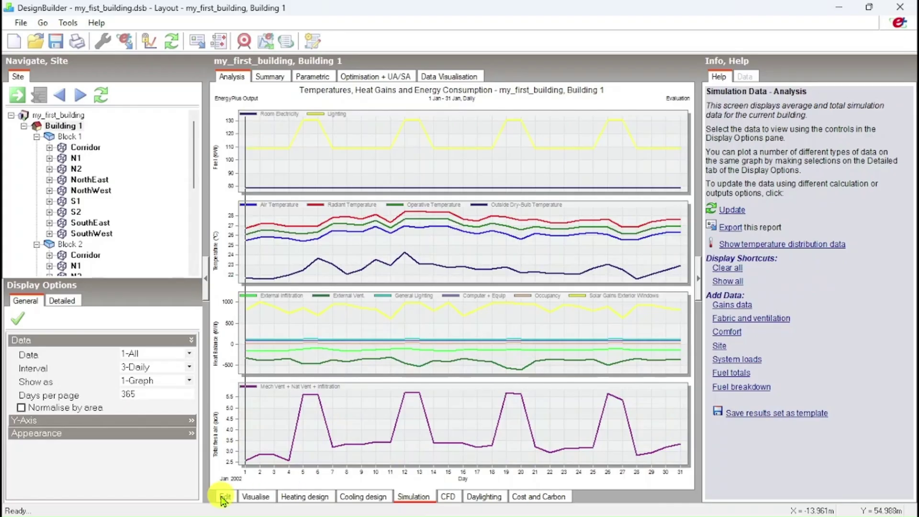